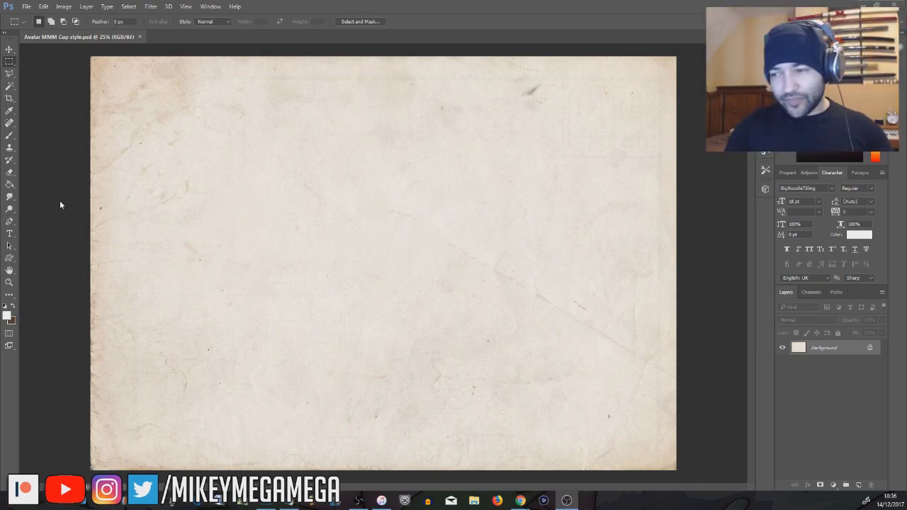
Add a new empty layer above the paper texture background.
left_click(87, 7)
left_click(213, 17)
left_click(394, 225)
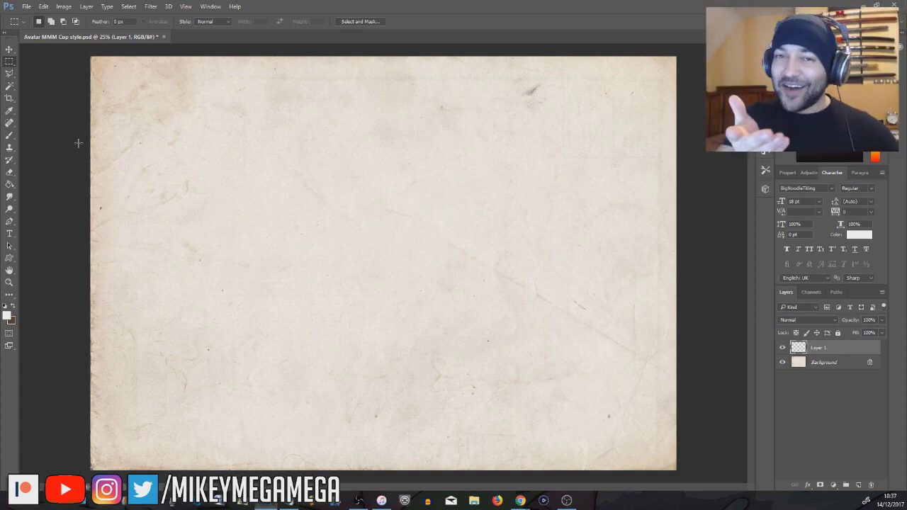
Change the foreground color to a dark reddish brown.
left_click(9, 317)
left_click(645, 345)
left_click(693, 289)
left_click(651, 345)
left_click_drag(692, 298, 693, 367)
left_click(777, 249)
key("m")
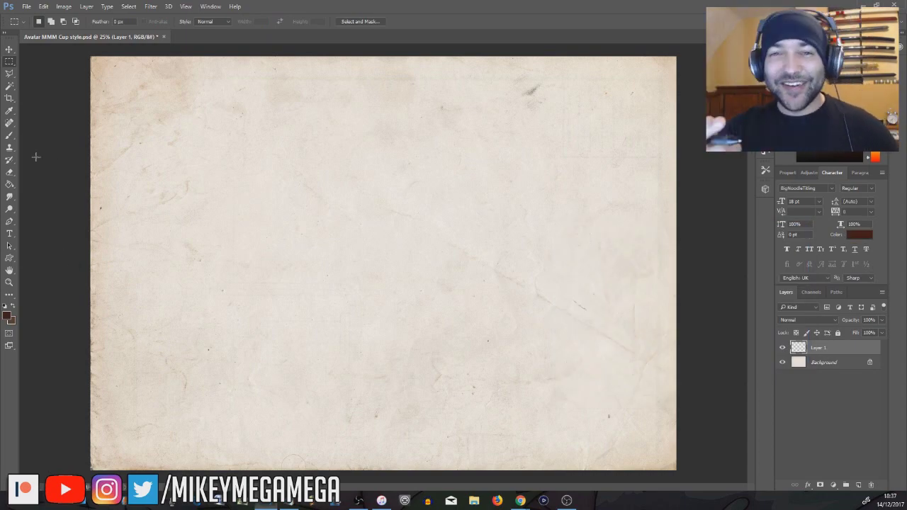
Choose the Brush tool and set its size to 14 px for thin sketch lines.
left_click(14, 138)
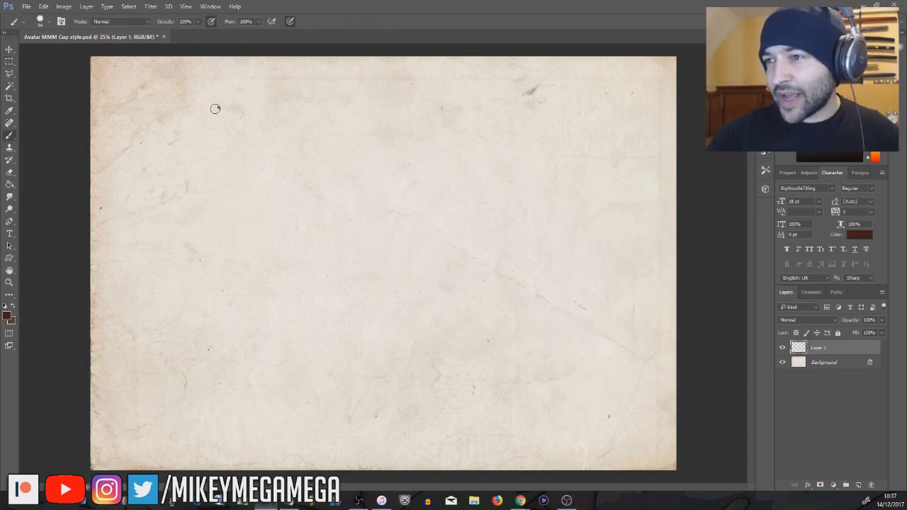
right_click(215, 106)
left_click_drag(268, 131, 268, 131)
left_click_drag(313, 152, 327, 153)
left_click(75, 140)
Sketch the head as a large rough circle in the canvas's upper left area, with a curve marking its left side plane.
mouse_move(258, 123)
left_mouse_down()
mouse_move(235, 194)
mouse_move(310, 247)
left_mouse_up()
left_click_drag(289, 103, 385, 156)
mouse_move(284, 245)
left_mouse_down()
mouse_move(371, 221)
mouse_move(379, 148)
left_mouse_up()
mouse_move(248, 219)
left_mouse_down()
mouse_move(271, 239)
mouse_move(322, 251)
left_mouse_up()
left_click_drag(245, 152, 261, 226)
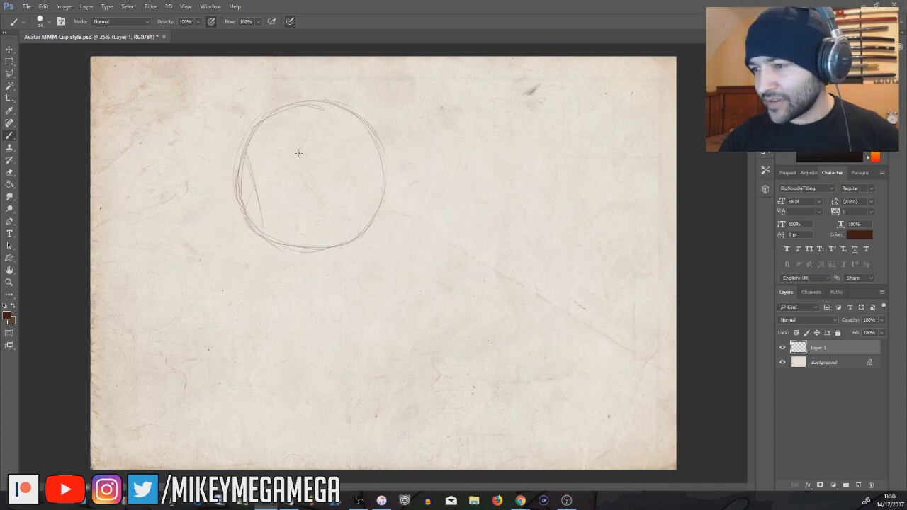
Draw the curved brow line and vertical center line across the head circle, and rough in the jaw beneath it.
mouse_move(351, 146)
left_mouse_down()
mouse_move(315, 139)
mouse_move(252, 173)
left_mouse_up()
left_click_drag(315, 116, 327, 151)
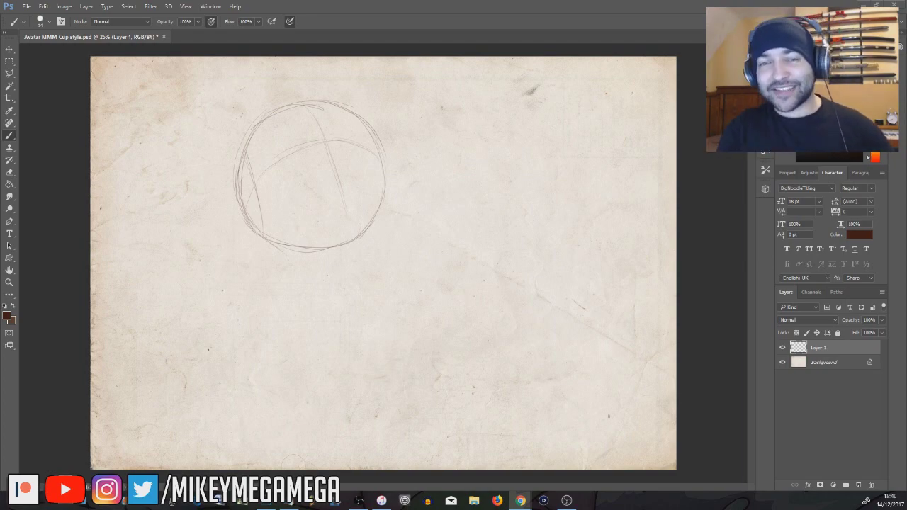
left_click_drag(330, 147, 342, 192)
mouse_move(263, 238)
left_mouse_down()
mouse_move(303, 255)
mouse_move(366, 242)
left_mouse_up()
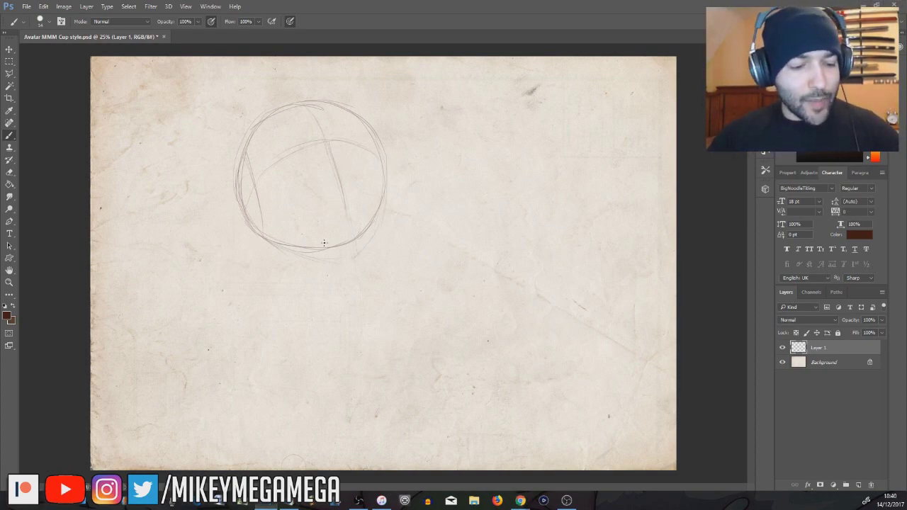
Sketch a rounded nose on the center line and curved cheeks on both sides of it.
left_click_drag(345, 196, 329, 178)
left_click_drag(290, 200, 325, 189)
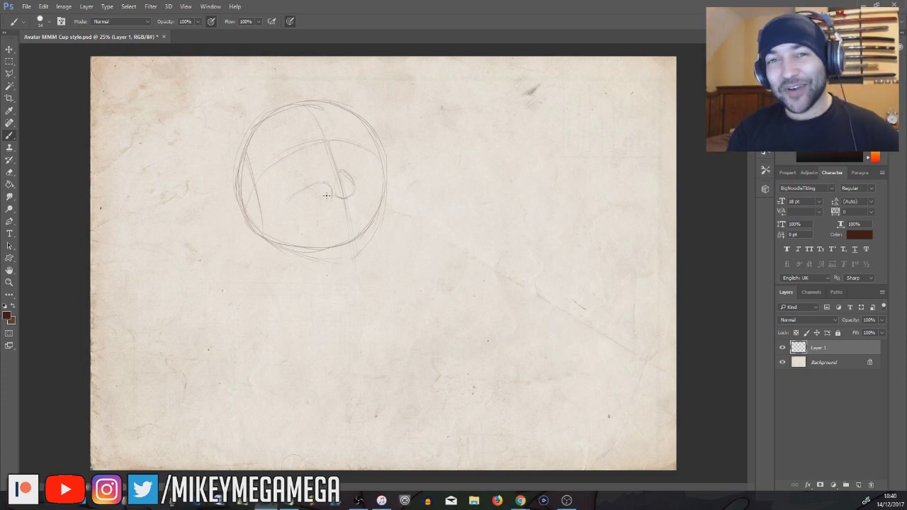
left_click_drag(366, 179, 351, 177)
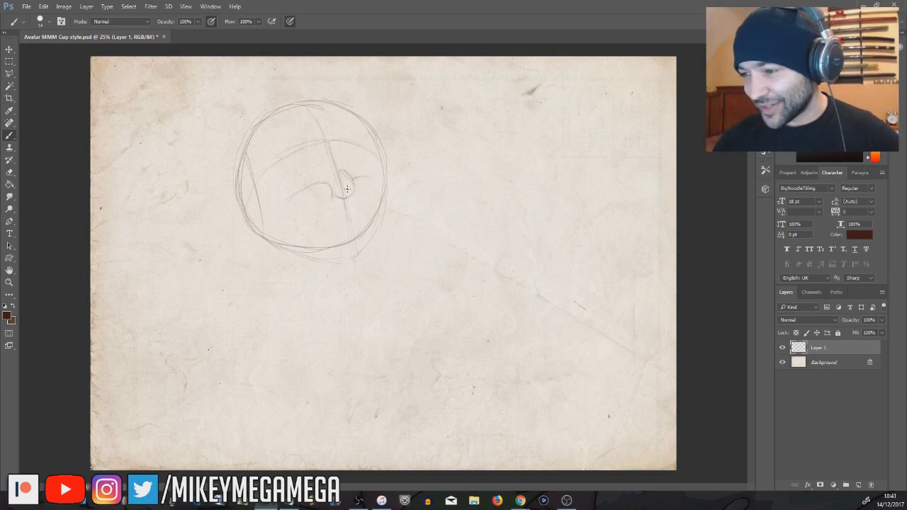
Draw two large oval eyes with pupils above the cheeks and add thick, angry slanted eyebrows.
mouse_move(290, 159)
left_mouse_down()
mouse_move(318, 161)
mouse_move(312, 183)
mouse_move(361, 144)
mouse_move(327, 158)
left_mouse_up()
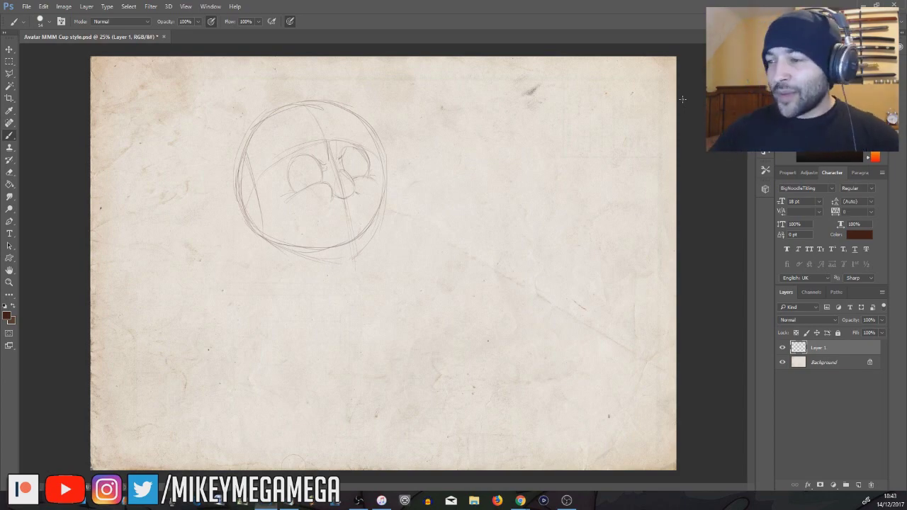
mouse_move(309, 163)
left_mouse_down()
mouse_move(306, 183)
mouse_move(320, 172)
left_mouse_up()
left_click_drag(351, 151, 358, 158)
mouse_move(281, 157)
left_mouse_down()
mouse_move(309, 147)
mouse_move(321, 162)
mouse_move(359, 133)
mouse_move(343, 146)
left_mouse_up()
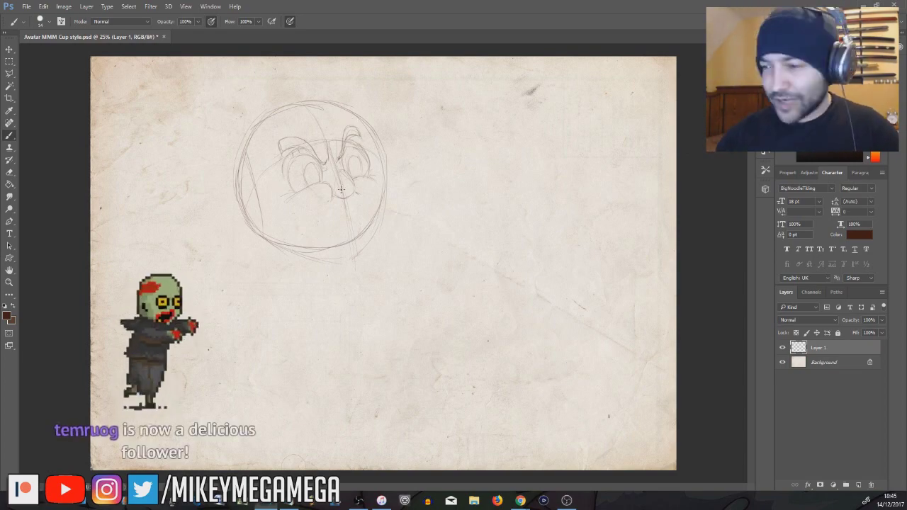
Draw the outline of a wide grinning mouth across the lower face, erasing stray lines and redrawing its lower edge.
left_click_drag(336, 211, 294, 208)
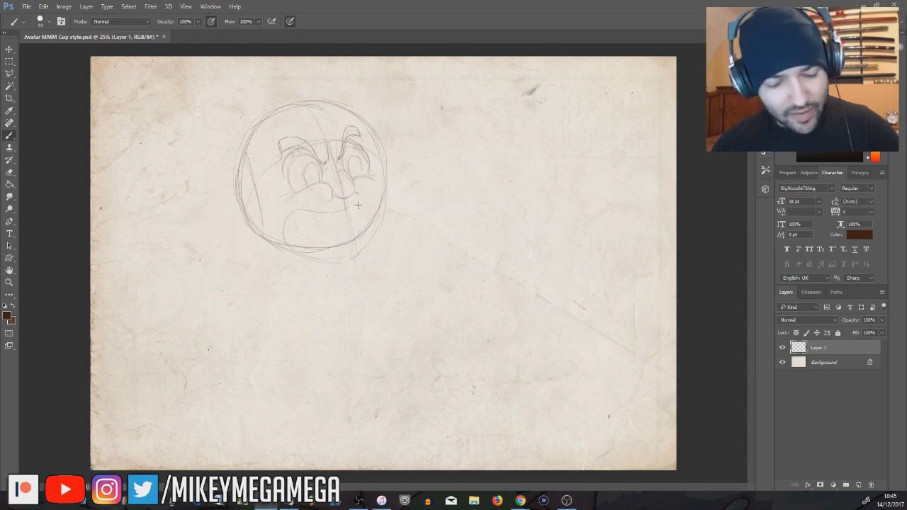
left_click_drag(373, 195, 371, 232)
mouse_move(301, 251)
left_mouse_down()
mouse_move(350, 245)
mouse_move(341, 250)
mouse_move(377, 221)
left_mouse_up()
mouse_move(298, 248)
left_mouse_down()
mouse_move(284, 234)
mouse_move(315, 249)
mouse_move(336, 245)
left_mouse_up()
key("e")
left_click_drag(373, 217, 361, 237)
left_click(9, 135)
mouse_move(299, 250)
left_mouse_down()
mouse_move(328, 251)
mouse_move(373, 229)
left_mouse_up()
left_click_drag(286, 221, 288, 244)
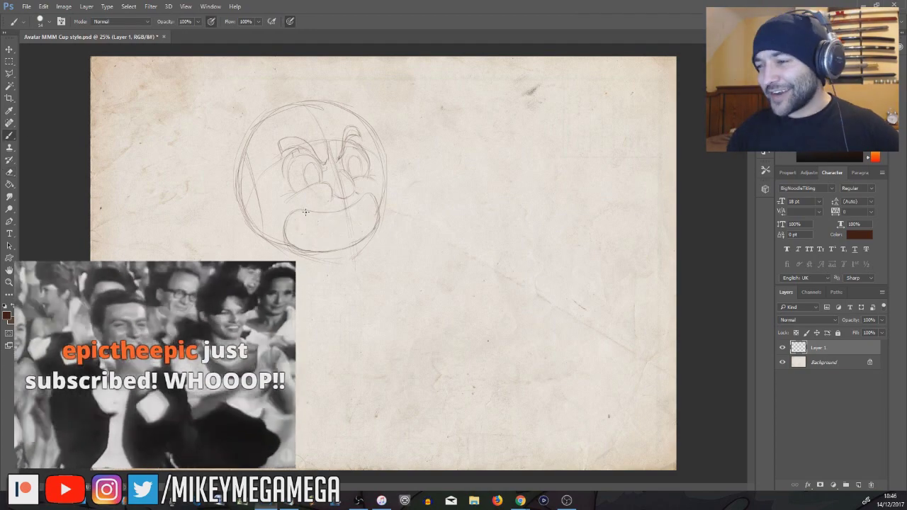
Draw the inner lip contour and fill the grin with upper and lower rows of teeth.
mouse_move(295, 219)
left_mouse_down()
mouse_move(294, 243)
mouse_move(373, 200)
mouse_move(373, 224)
left_mouse_up()
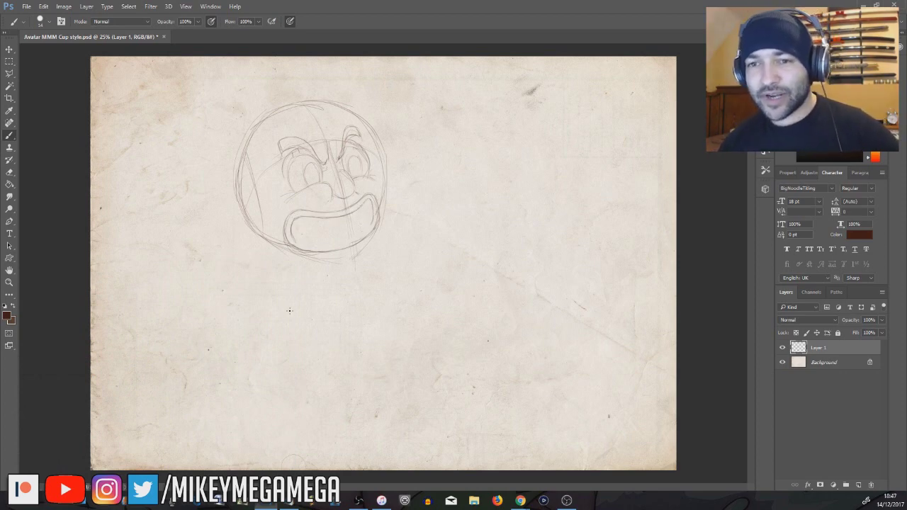
mouse_move(293, 240)
left_mouse_down()
mouse_move(333, 246)
mouse_move(369, 228)
left_mouse_up()
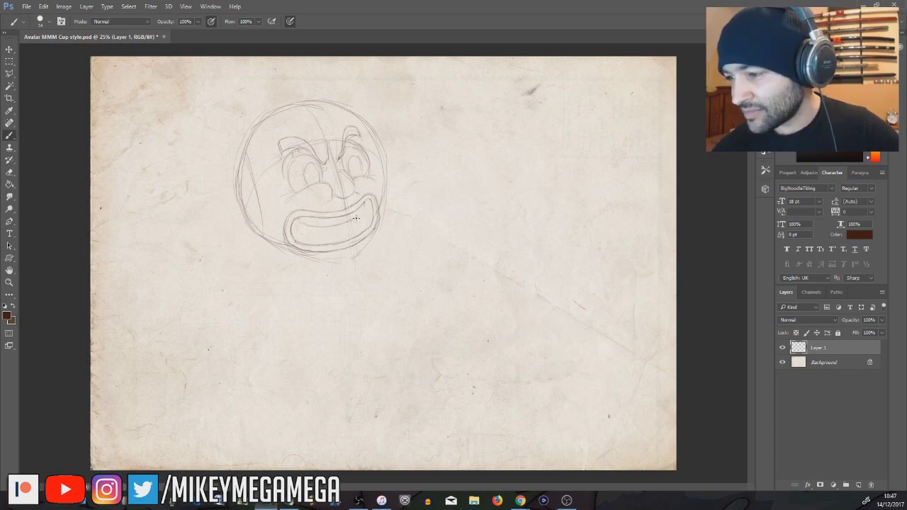
mouse_move(300, 235)
left_mouse_down()
mouse_move(356, 229)
mouse_move(366, 198)
mouse_move(364, 228)
left_mouse_up()
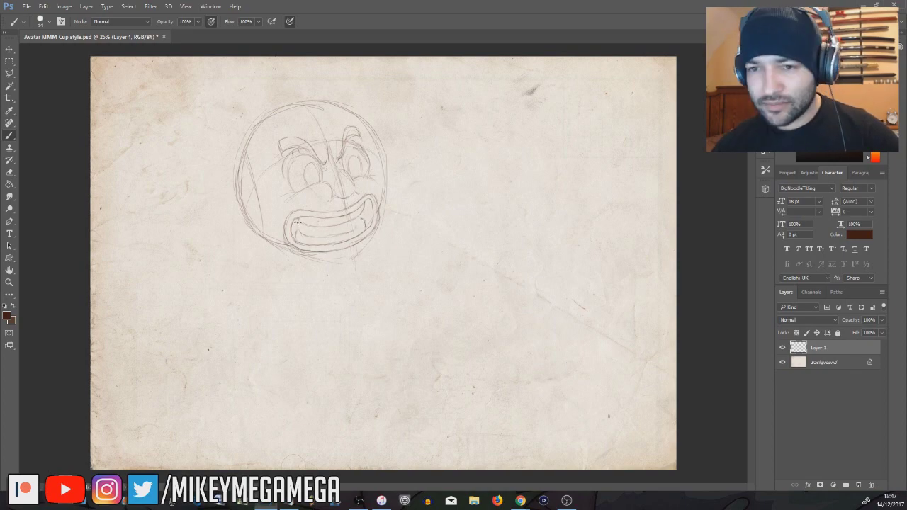
key("e")
left_click(16, 136)
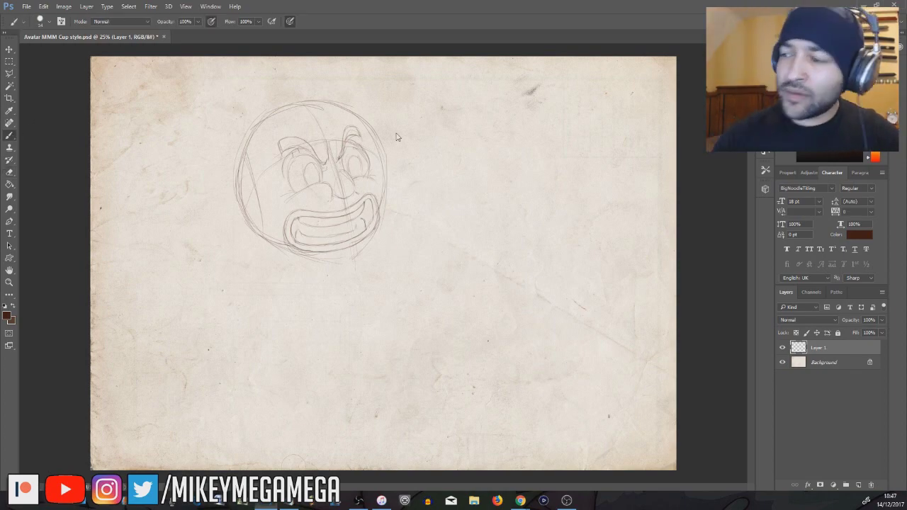
scroll(387, 155, "up", 2)
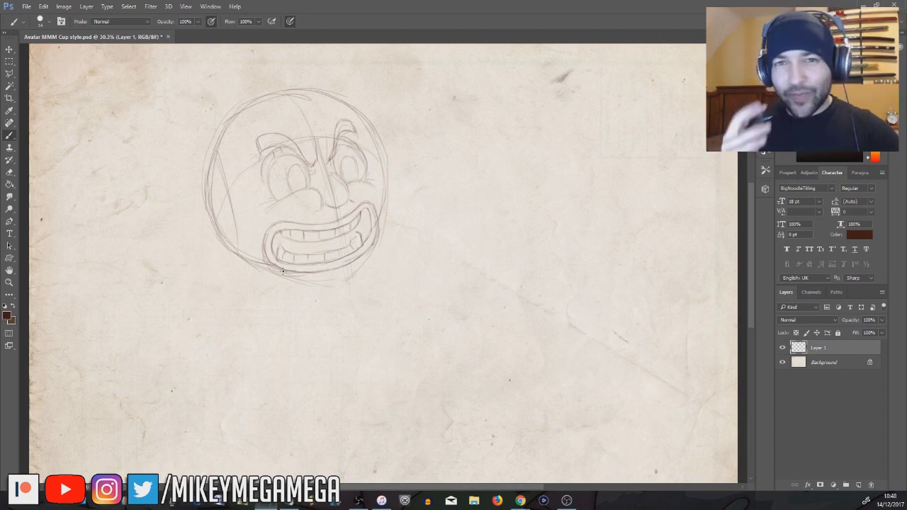
Draw the face contour from the left temple across the forehead and down around the right eye to the cheek.
left_click_drag(232, 204, 257, 151)
left_click_drag(291, 134, 334, 132)
mouse_move(359, 132)
left_mouse_down()
mouse_move(375, 150)
mouse_move(384, 208)
left_mouse_up()
left_click_drag(380, 171, 389, 212)
left_click_drag(384, 172, 380, 153)
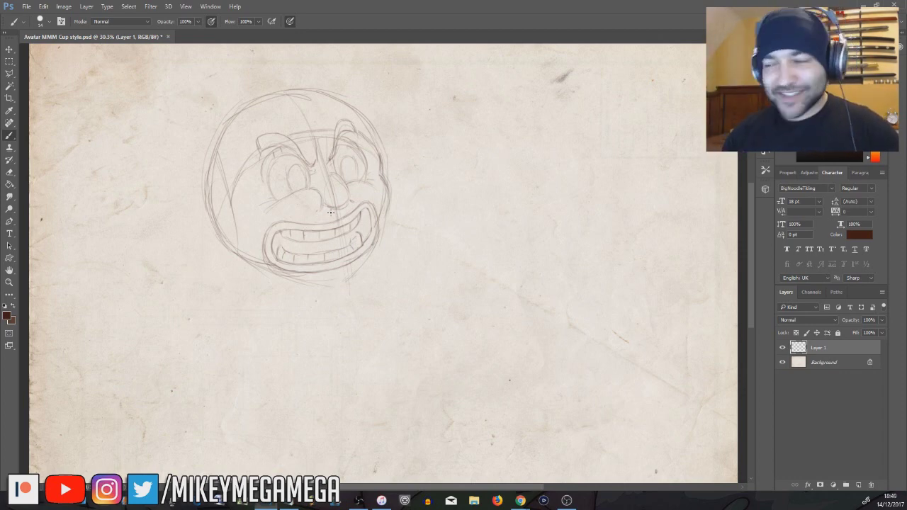
Sketch a moustache over the mouth and a jagged zigzag beard edge along both cheeks and the chin.
mouse_move(318, 212)
left_mouse_down()
mouse_move(383, 194)
mouse_move(253, 219)
left_mouse_up()
left_click_drag(262, 226, 246, 245)
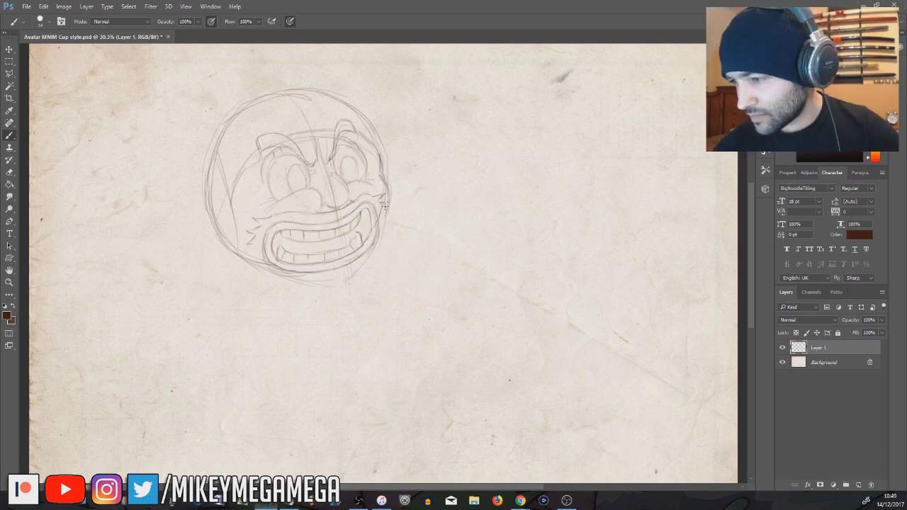
left_click_drag(382, 212, 391, 214)
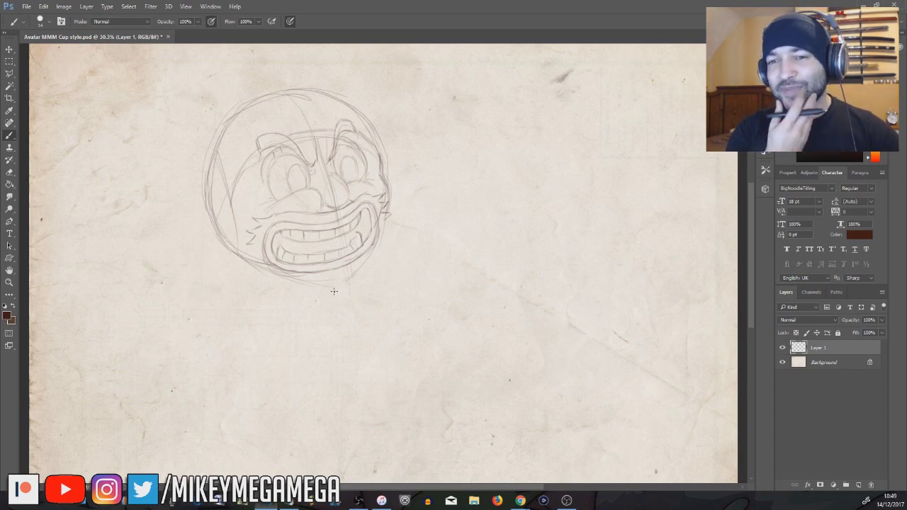
mouse_move(343, 278)
left_mouse_down()
mouse_move(388, 243)
mouse_move(391, 221)
left_mouse_up()
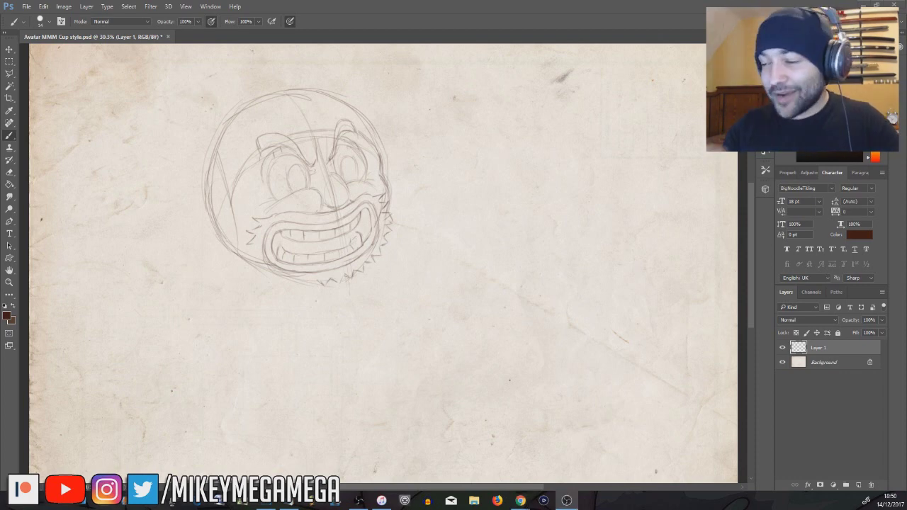
mouse_move(316, 282)
left_mouse_down()
mouse_move(282, 283)
mouse_move(253, 270)
mouse_move(232, 241)
left_mouse_up()
Sketch an oval headphone ear cup with a second outer layer on the left side of the head.
left_click_drag(213, 190, 230, 241)
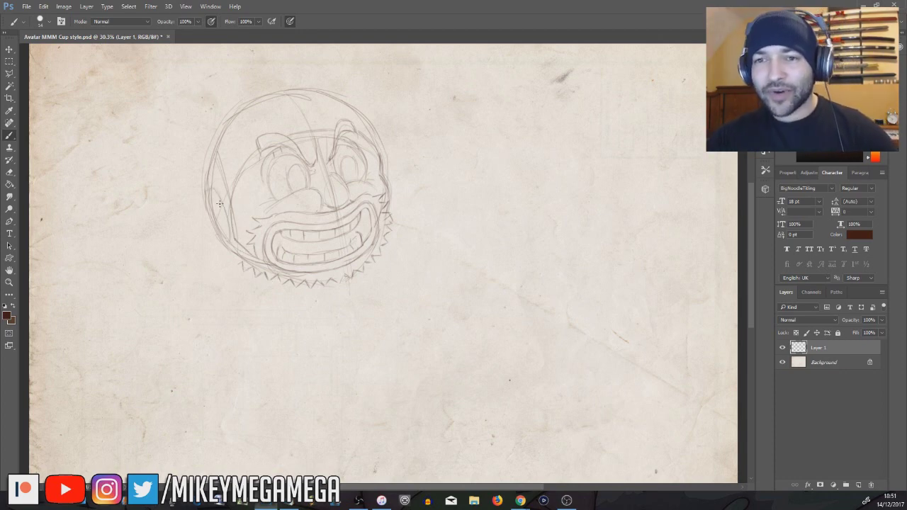
left_click_drag(206, 189, 230, 245)
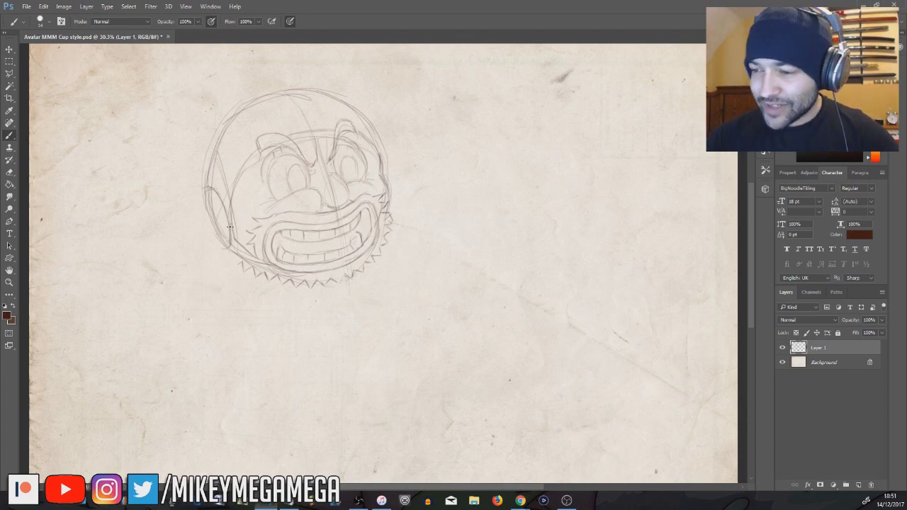
mouse_move(204, 189)
left_mouse_down()
mouse_move(216, 248)
mouse_move(232, 255)
left_mouse_up()
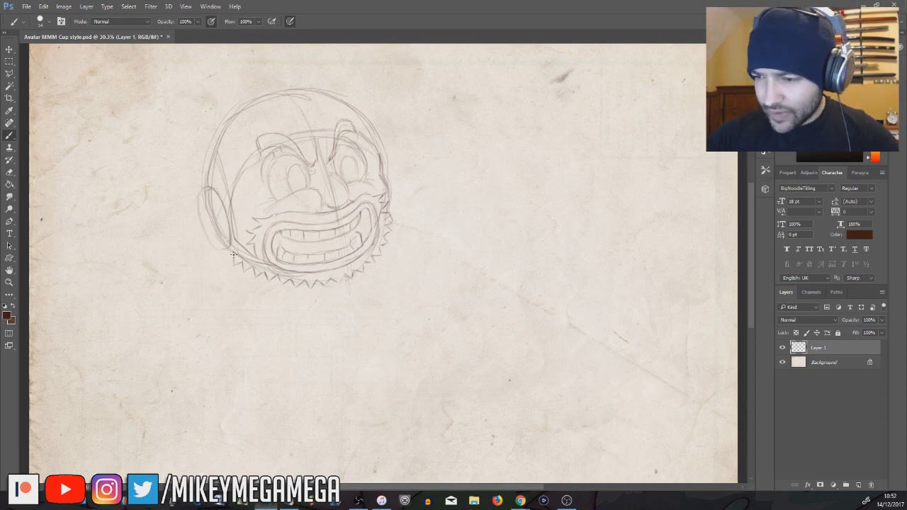
mouse_move(200, 183)
left_mouse_down()
mouse_move(222, 201)
mouse_move(195, 175)
mouse_move(191, 193)
mouse_move(212, 235)
left_mouse_up()
mouse_move(189, 190)
left_mouse_down()
mouse_move(213, 249)
mouse_move(205, 244)
left_mouse_up()
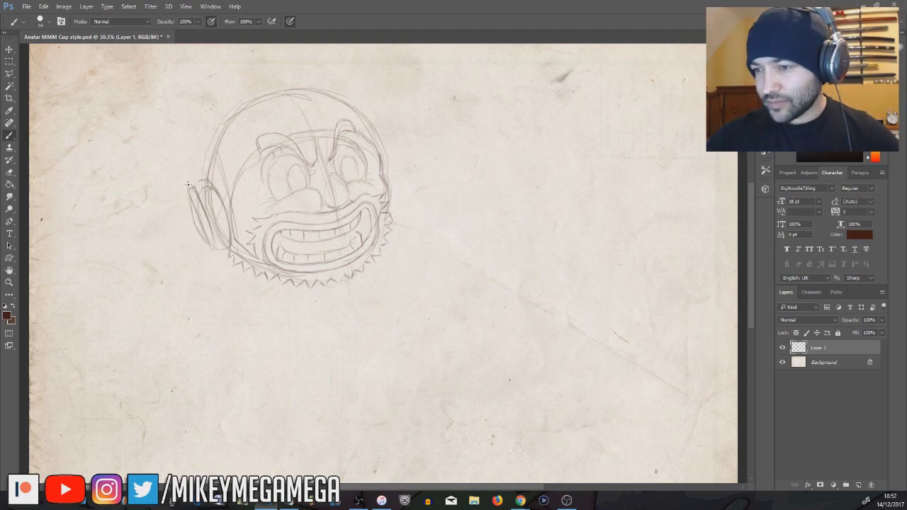
left_click_drag(226, 276, 234, 302)
left_click_drag(241, 316, 257, 348)
key("e")
left_click_drag(225, 275, 256, 348)
left_click(10, 139)
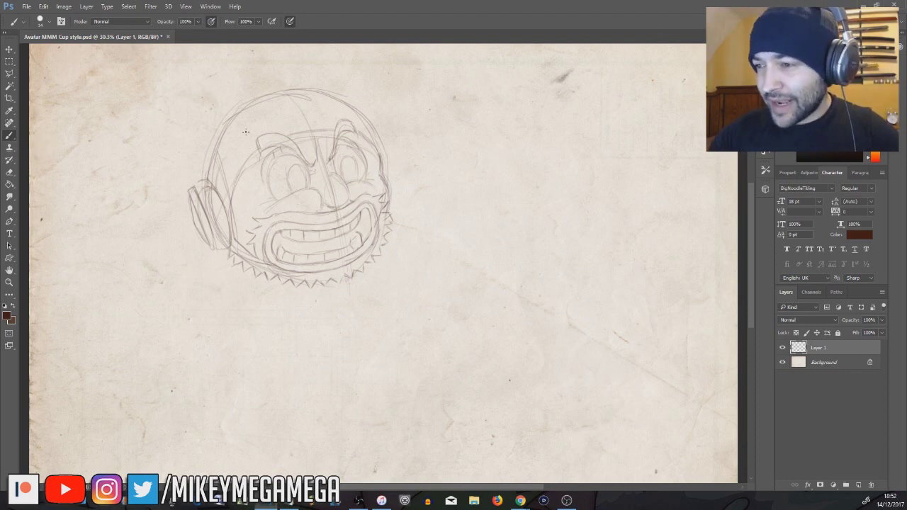
Outline a beanie over the top of the head, with a curved band line above the eyebrows.
mouse_move(285, 111)
left_mouse_down()
mouse_move(379, 128)
mouse_move(362, 118)
mouse_move(386, 148)
mouse_move(364, 117)
mouse_move(384, 166)
left_mouse_up()
left_click_drag(358, 130, 382, 160)
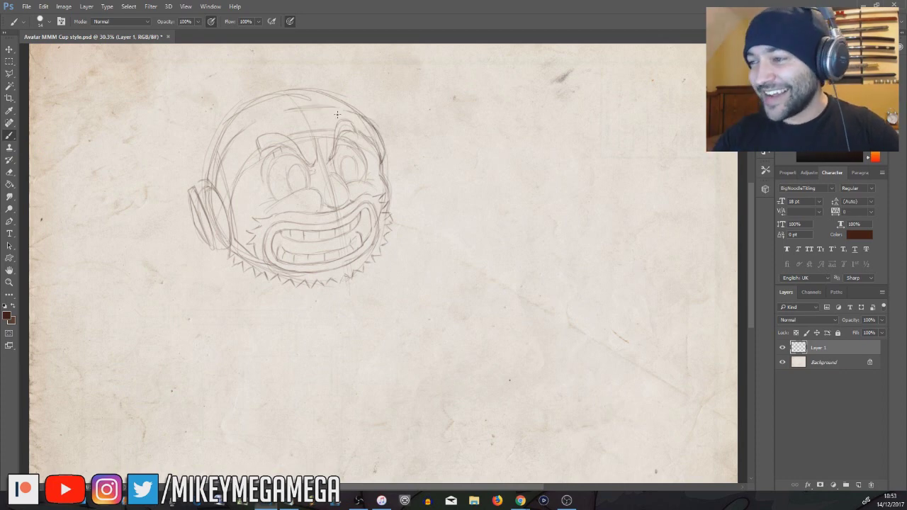
mouse_move(203, 178)
left_mouse_down()
mouse_move(241, 101)
mouse_move(266, 91)
mouse_move(346, 98)
left_mouse_up()
Add short curved knit lines from the beanie's crown down to its edge, dividing it into segments.
mouse_move(328, 89)
left_mouse_down()
mouse_move(360, 113)
mouse_move(315, 129)
left_mouse_up()
mouse_move(287, 88)
left_mouse_down()
mouse_move(292, 101)
mouse_move(272, 110)
left_mouse_up()
left_click_drag(276, 117, 283, 136)
left_click_drag(241, 133, 251, 153)
left_click_drag(236, 106, 243, 124)
left_click_drag(217, 125, 219, 150)
left_click_drag(219, 161, 233, 182)
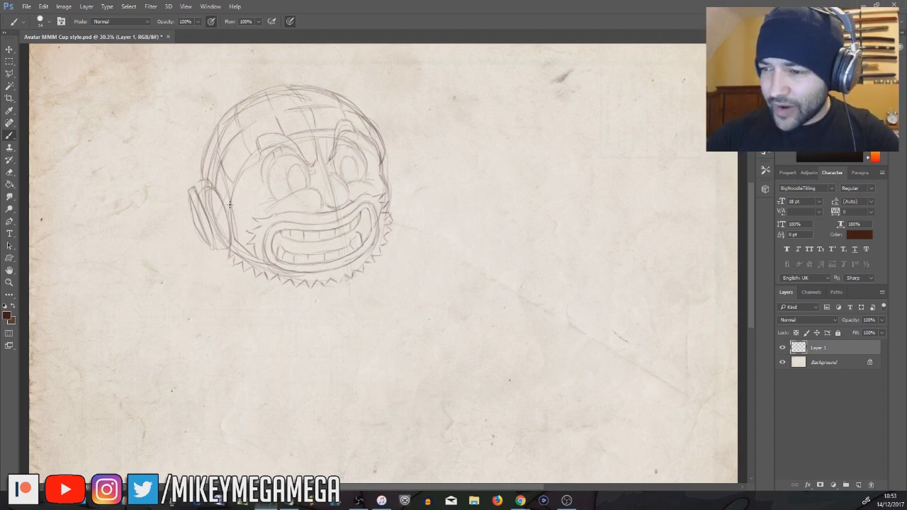
Select the ear cup on the left side of the head with a lasso, try transforming it, and delete it.
key("l")
left_click(182, 171)
left_click(207, 178)
left_click(233, 247)
left_click(193, 262)
left_click(168, 217)
left_click(183, 170)
left_click(43, 7)
left_click(86, 200)
left_click_drag(168, 170, 144, 147)
left_click_drag(209, 227, 218, 240)
left_click_drag(151, 160, 160, 172)
left_click_drag(232, 266, 227, 256)
key("Return")
key("Delete")
key("ctrl+d")
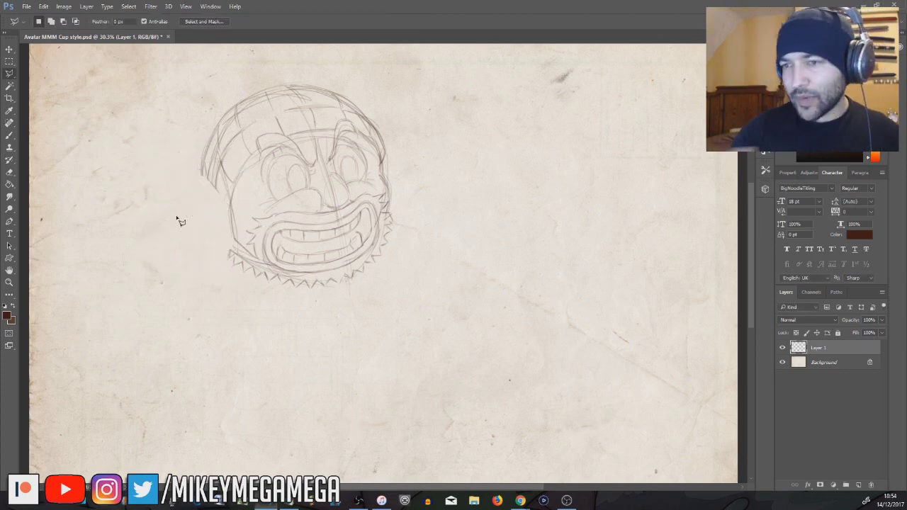
Redraw the left edge of the head with the brush and build a thicker ear cup outward from it.
left_click(10, 139)
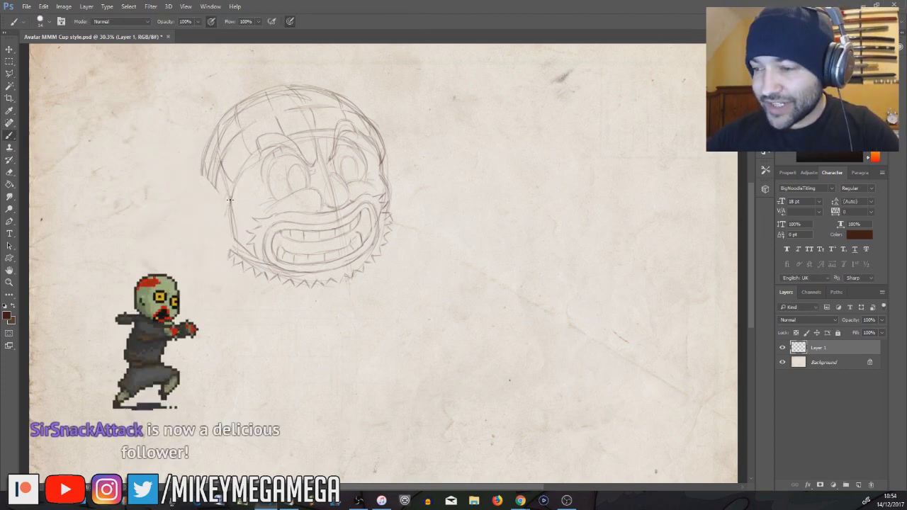
left_click_drag(224, 207, 228, 244)
left_click_drag(217, 191, 229, 234)
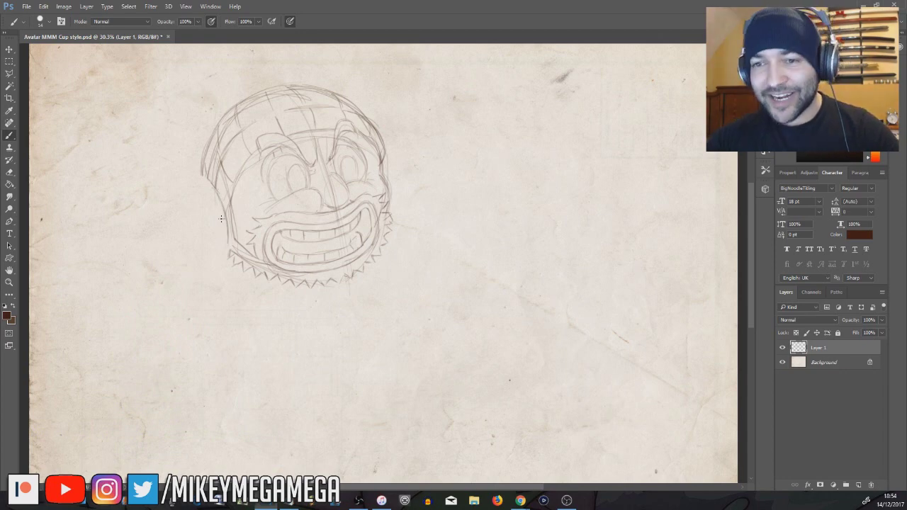
left_click_drag(203, 176, 222, 210)
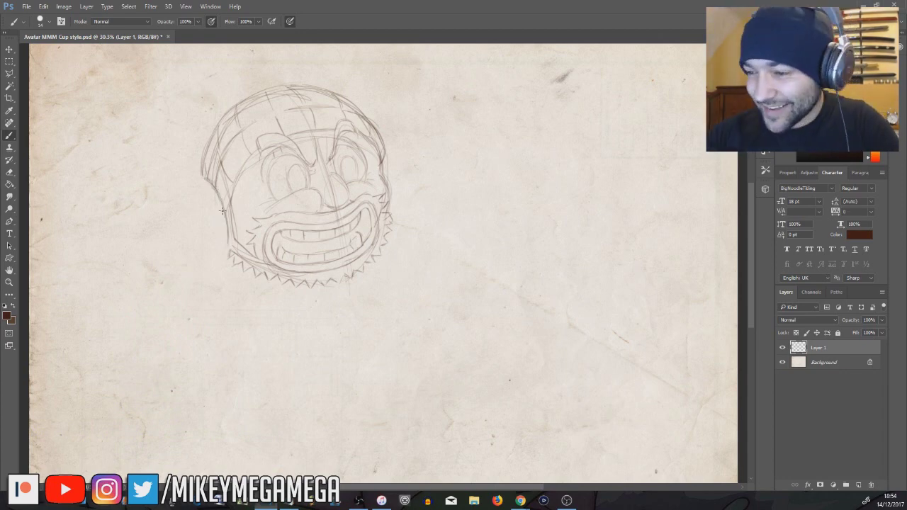
left_click_drag(203, 177, 189, 182)
left_click_drag(227, 245, 212, 250)
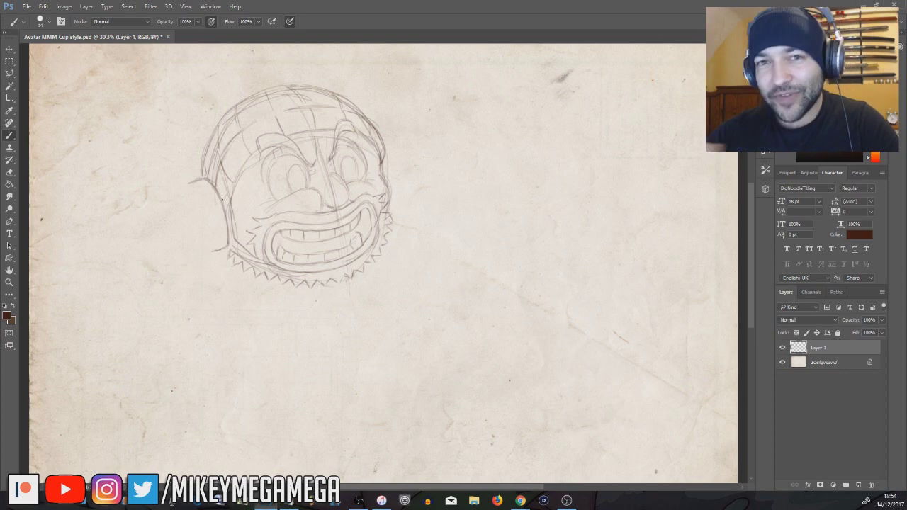
left_click_drag(186, 184, 206, 250)
Add the narrow far ear cup on the right side of the head and an outer layer on the left ear cup.
mouse_move(386, 152)
left_mouse_down()
mouse_move(391, 212)
mouse_move(384, 147)
mouse_move(392, 181)
left_mouse_up()
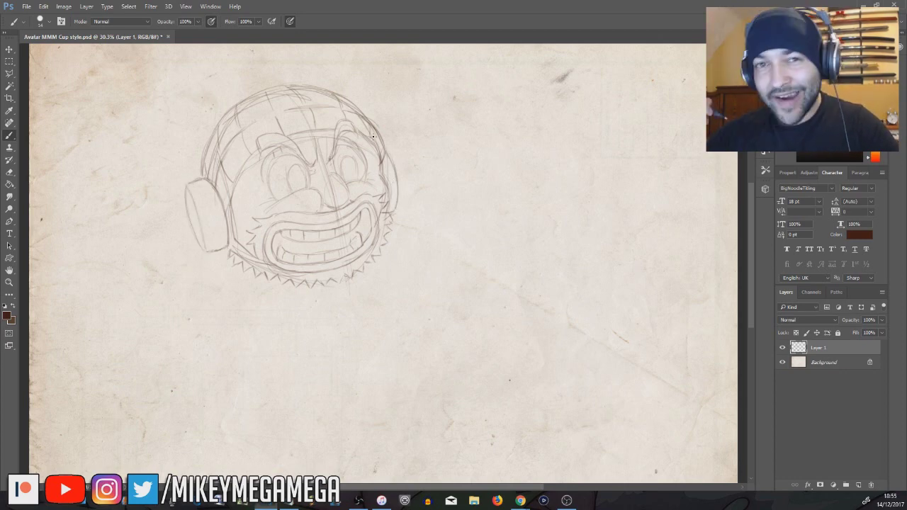
left_click_drag(392, 152, 401, 202)
left_click_drag(191, 197, 200, 248)
left_click_drag(185, 213, 185, 243)
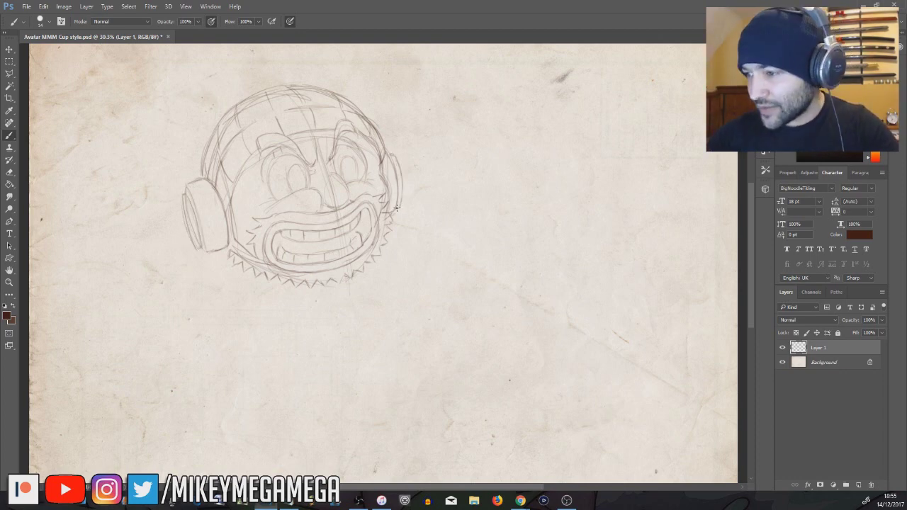
Add extra curved contour lines to the far ear cup and the near ear cup to give them depth.
left_click_drag(396, 208, 392, 182)
left_click_drag(198, 182, 216, 251)
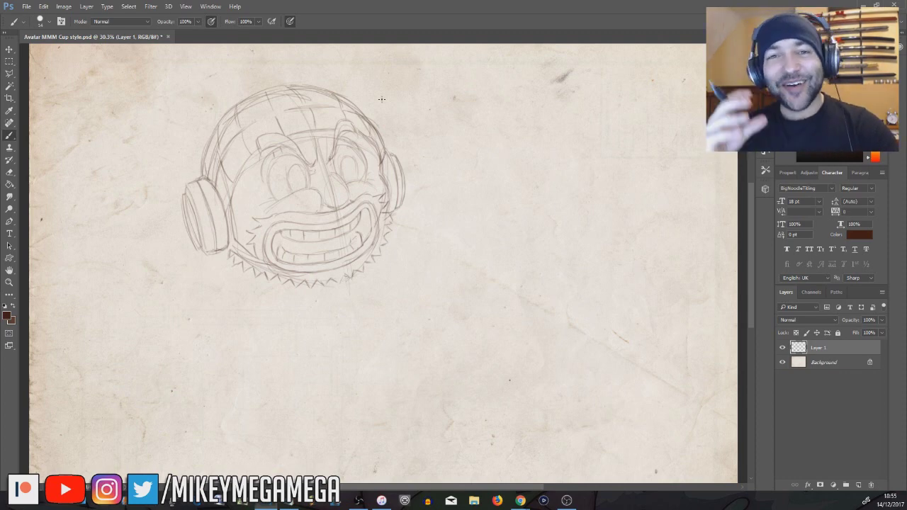
left_click_drag(751, 204, 752, 189)
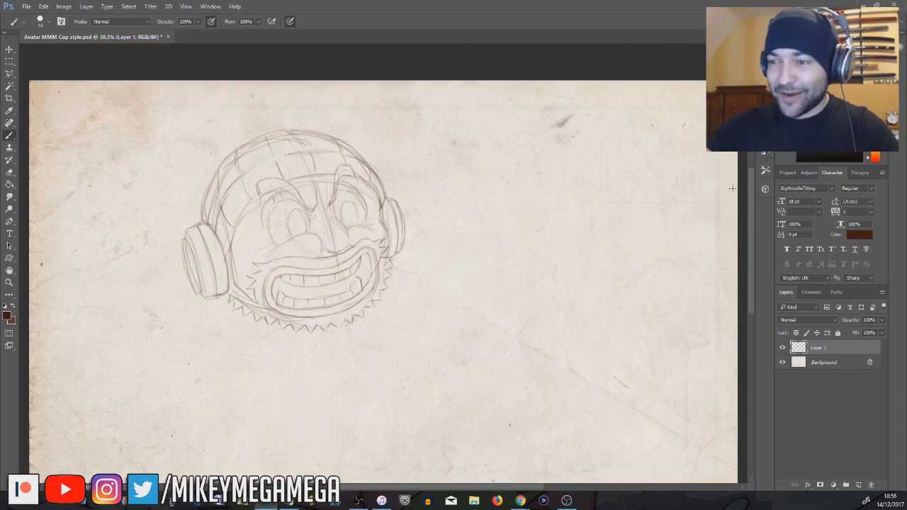
Sketch the headband's joint above the near ear cup and its double arc over the top of the beanie.
left_click_drag(194, 201, 200, 220)
left_click_drag(190, 213, 192, 225)
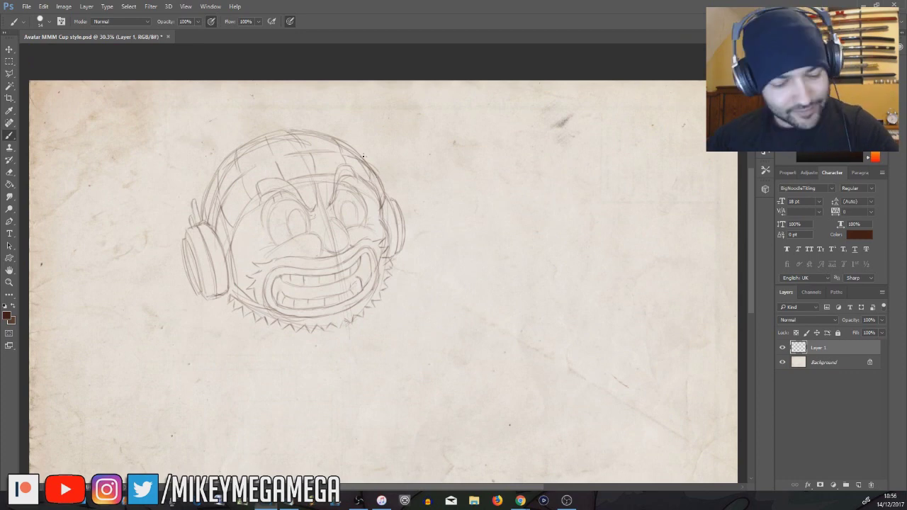
mouse_move(192, 217)
left_mouse_down()
mouse_move(183, 171)
mouse_move(244, 122)
mouse_move(331, 136)
left_mouse_up()
left_click_drag(202, 180, 235, 151)
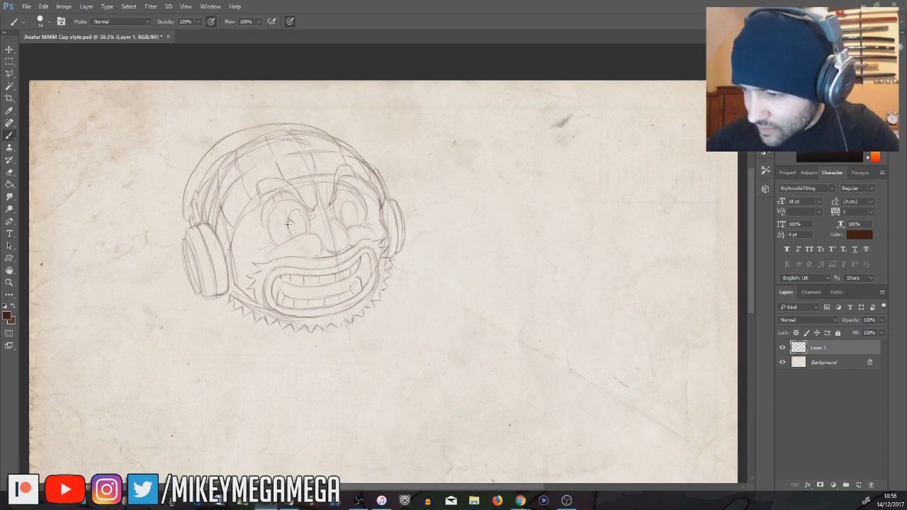
Turn off pen pressure for opacity and ink both angry eyebrows with solid dark outlines.
left_click_drag(258, 186, 262, 195)
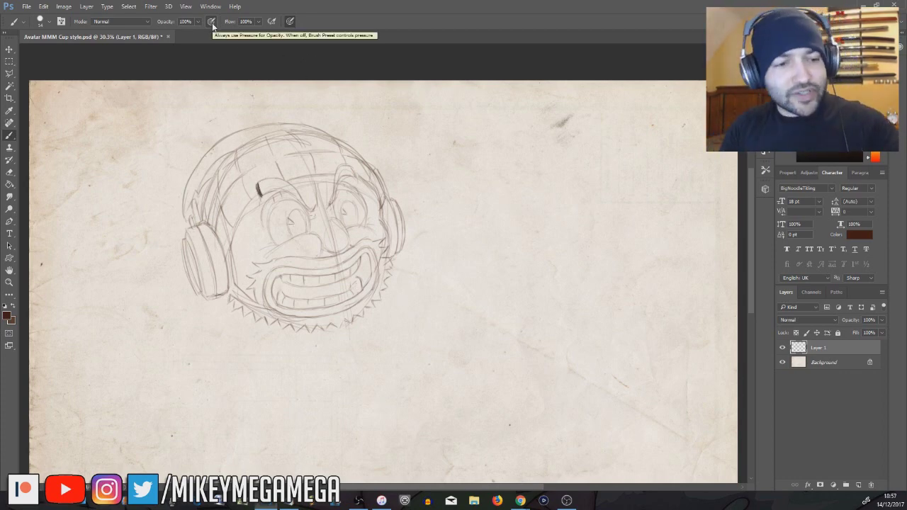
mouse_move(262, 193)
left_mouse_down()
mouse_move(286, 191)
mouse_move(310, 210)
left_mouse_up()
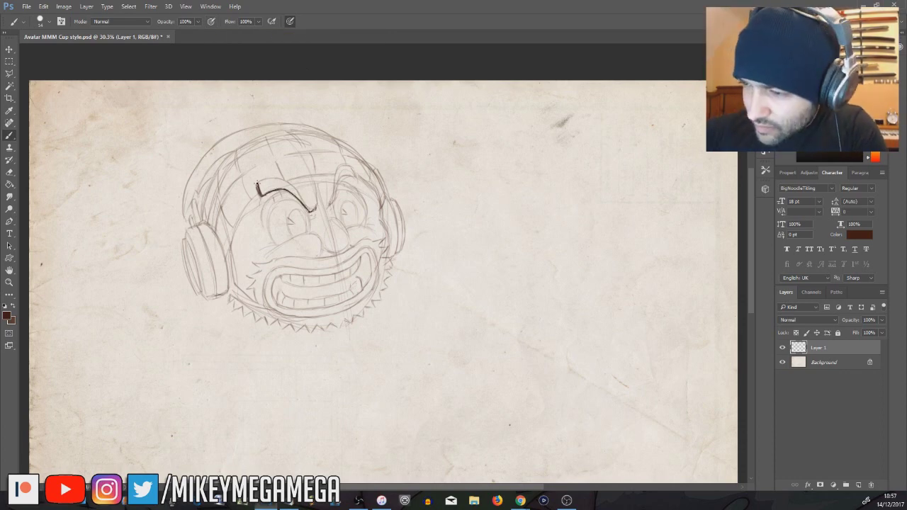
mouse_move(260, 186)
left_mouse_down()
mouse_move(295, 186)
mouse_move(312, 210)
mouse_move(342, 176)
mouse_move(356, 177)
mouse_move(353, 166)
mouse_move(358, 177)
left_mouse_up()
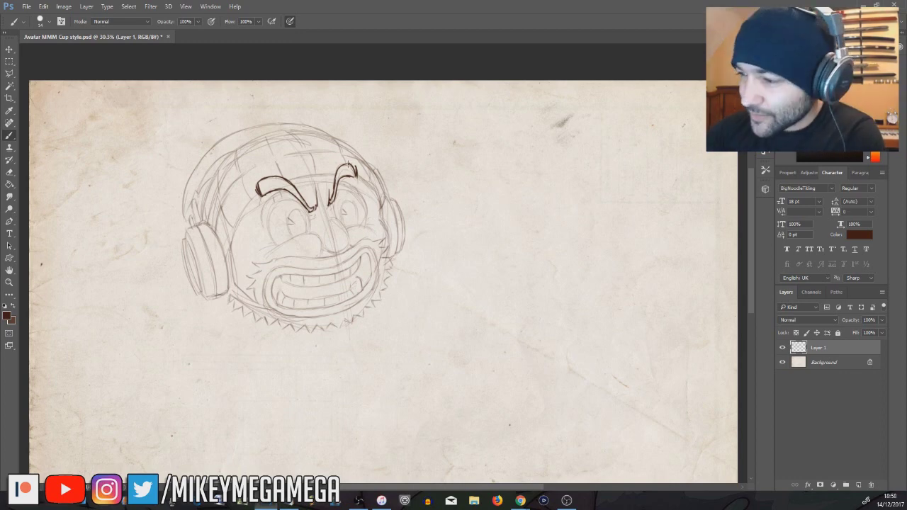
Ink the nose, cheek curves and round outlines of both eyes over the sketch.
mouse_move(280, 246)
left_mouse_down()
mouse_move(270, 207)
mouse_move(293, 198)
mouse_move(311, 236)
left_mouse_up()
key("ctrl+z")
mouse_move(293, 199)
left_mouse_down()
mouse_move(309, 227)
mouse_move(261, 203)
mouse_move(268, 252)
mouse_move(310, 232)
mouse_move(317, 249)
mouse_move(331, 214)
left_mouse_up()
mouse_move(266, 226)
left_mouse_down()
mouse_move(263, 206)
mouse_move(277, 195)
mouse_move(370, 227)
left_mouse_up()
mouse_move(337, 197)
left_mouse_down()
mouse_move(365, 202)
mouse_move(364, 226)
left_mouse_up()
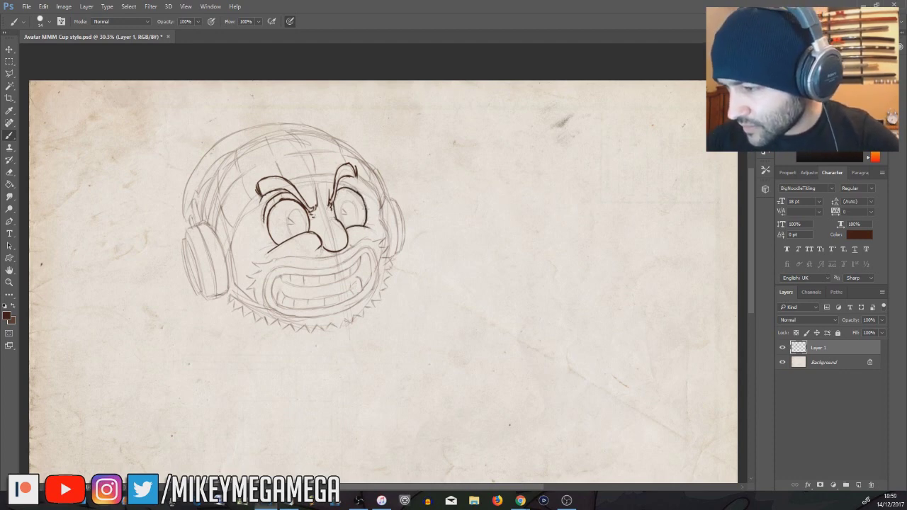
Ink the eyelid line, the small cheek creases beside the eyes and the pie-cut pupils.
left_click_drag(341, 184, 358, 188)
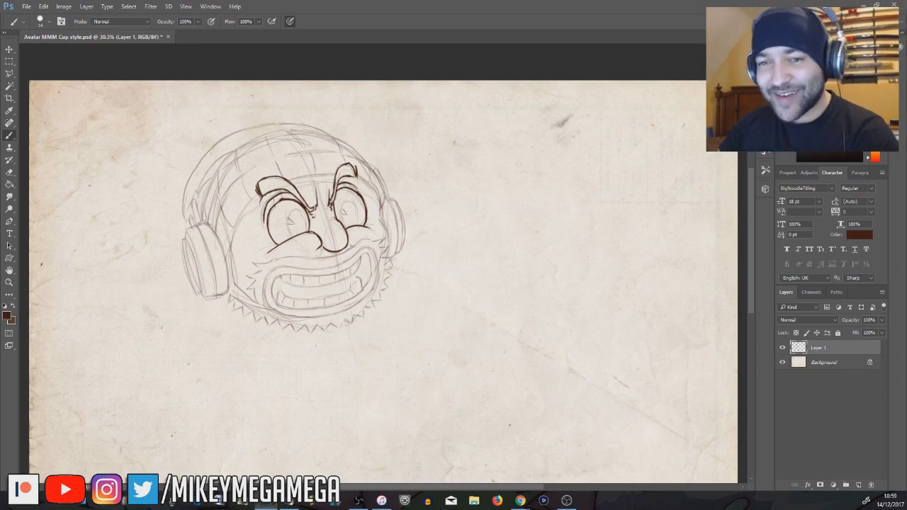
left_click_drag(265, 243, 277, 249)
left_click_drag(365, 225, 376, 221)
mouse_move(288, 224)
left_mouse_down()
mouse_move(292, 214)
mouse_move(305, 225)
mouse_move(345, 204)
mouse_move(358, 224)
left_mouse_up()
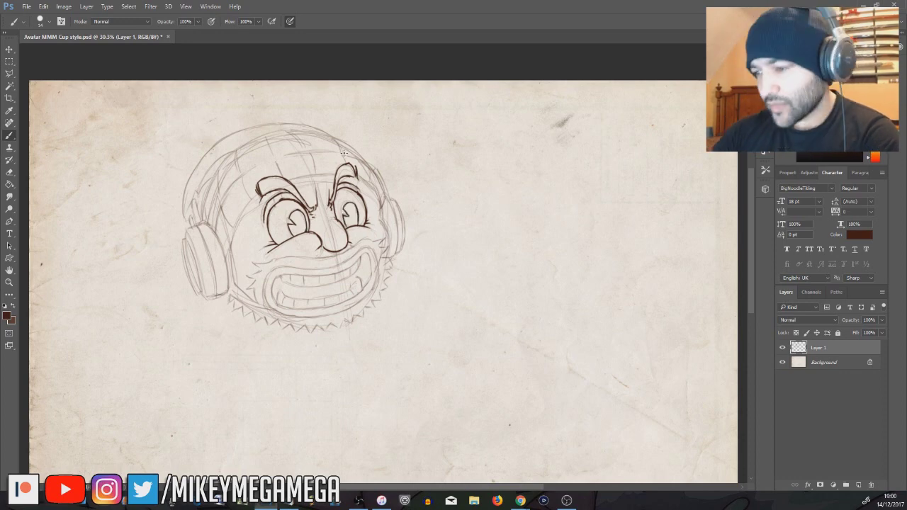
Ink the beanie's brim around the forehead and parts of the fold line above it.
left_click_drag(229, 257, 258, 194)
left_click_drag(217, 232, 235, 183)
left_click_drag(338, 171, 288, 180)
left_click_drag(329, 150, 282, 153)
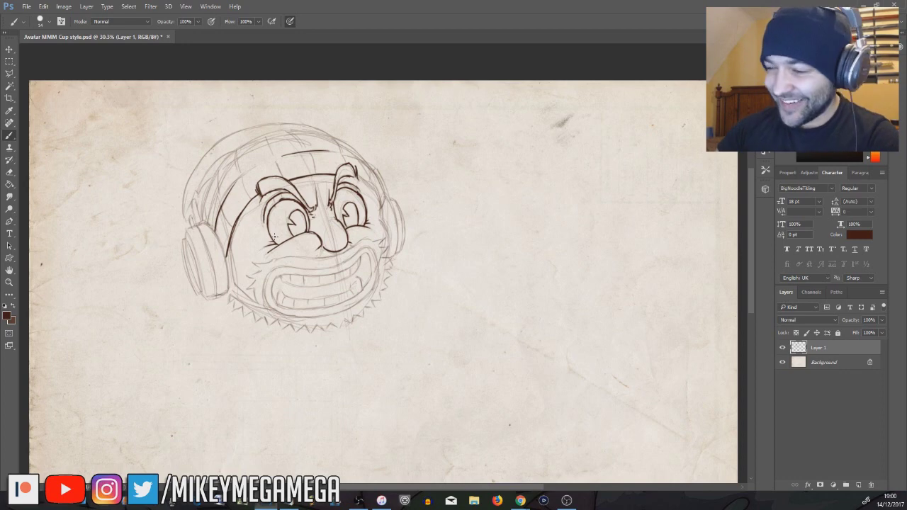
left_click_drag(358, 174, 376, 193)
left_click_drag(366, 180, 380, 224)
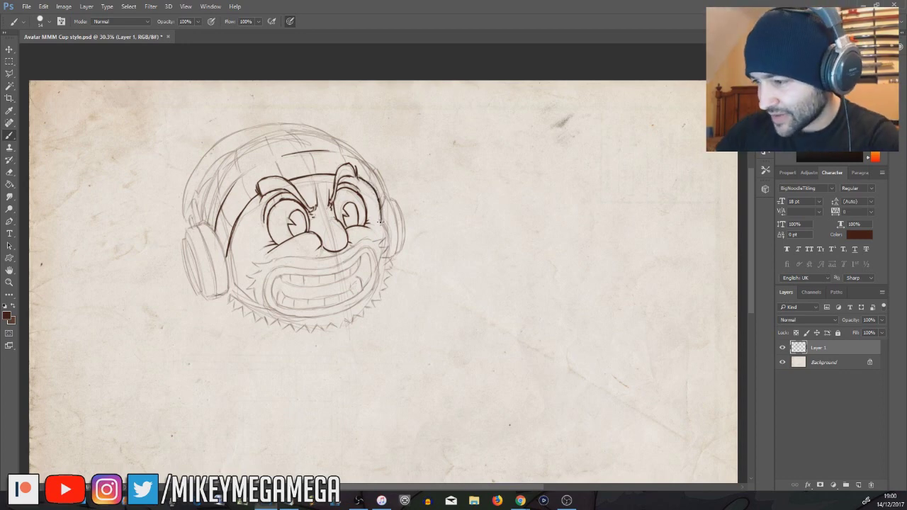
Ink the beanie's outer contour and the headband's joint and outer arc above the near ear cup.
mouse_move(204, 219)
left_mouse_down()
mouse_move(234, 152)
mouse_move(290, 133)
left_mouse_up()
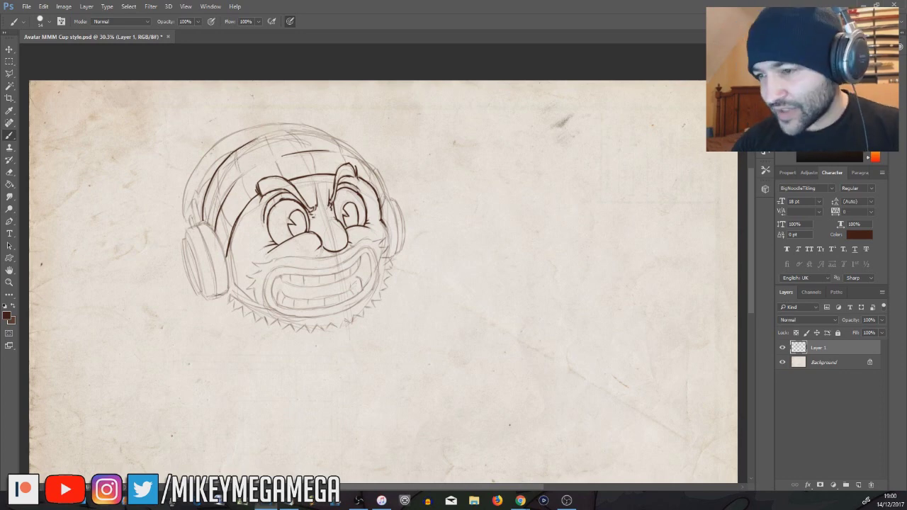
mouse_move(201, 200)
left_mouse_down()
mouse_move(191, 225)
mouse_move(197, 189)
mouse_move(223, 154)
mouse_move(247, 143)
left_mouse_up()
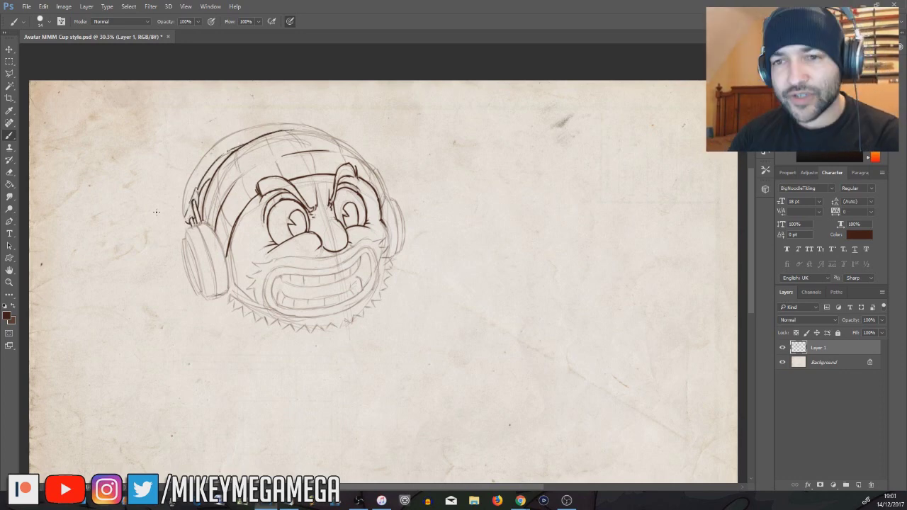
mouse_move(185, 220)
left_mouse_down()
mouse_move(206, 151)
mouse_move(187, 190)
left_mouse_up()
left_click_drag(203, 157, 248, 128)
key("ctrl+z")
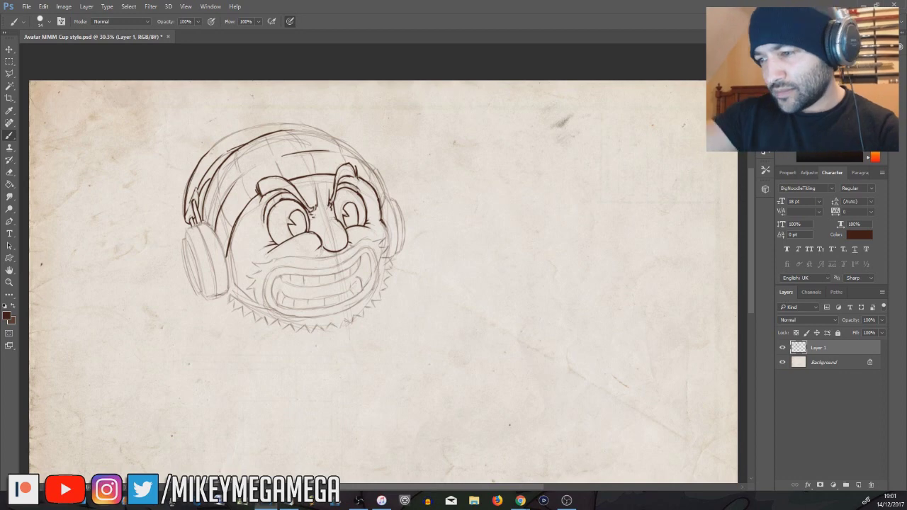
left_click_drag(203, 158, 264, 125)
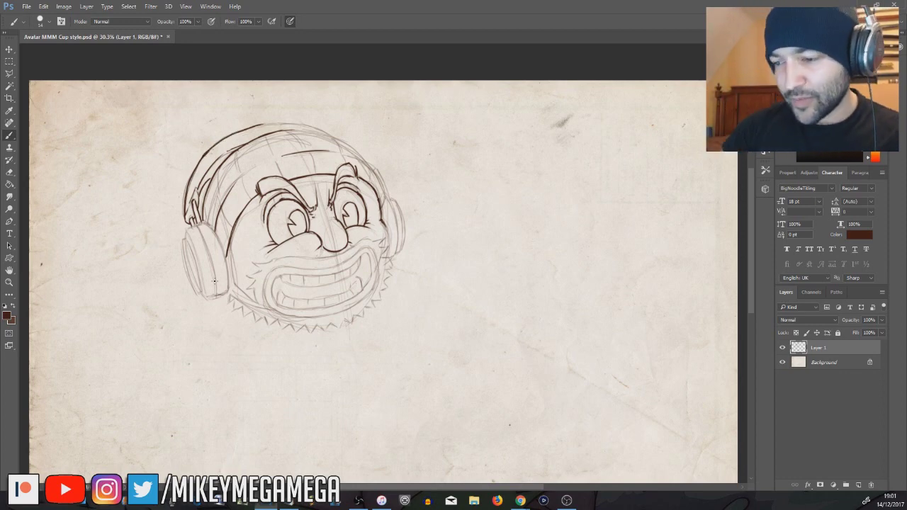
Ink the near ear cup's outer disc, inner rim lines and cushion.
left_click_drag(197, 227, 209, 253)
mouse_move(215, 295)
left_mouse_down()
mouse_move(207, 248)
mouse_move(196, 247)
left_mouse_up()
left_click_drag(201, 269, 205, 295)
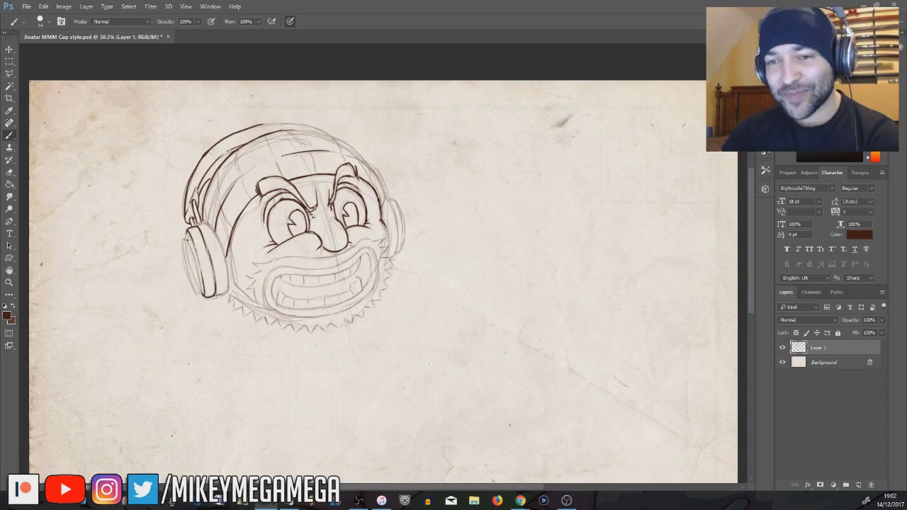
mouse_move(187, 239)
left_mouse_down()
mouse_move(203, 296)
mouse_move(186, 251)
left_mouse_up()
left_click_drag(222, 225, 229, 296)
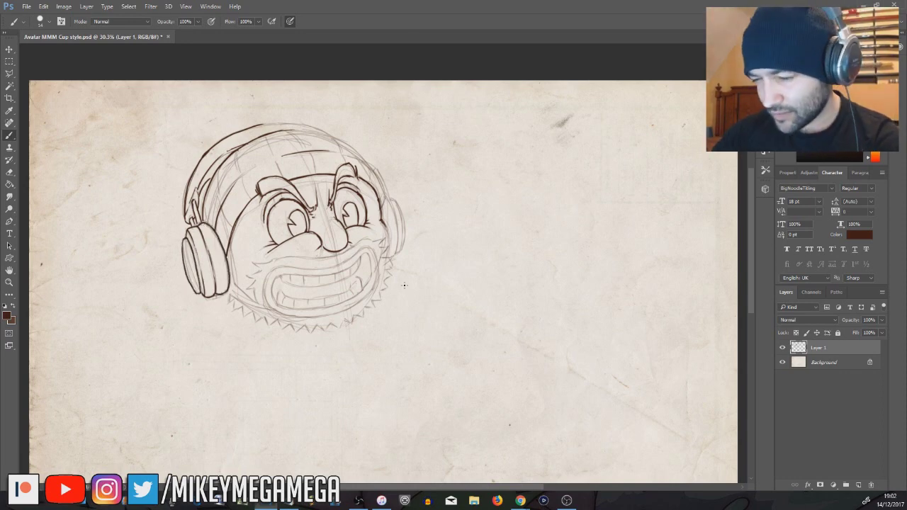
Ink the side of the face and the moustache's upper line with its jagged ends at the cheeks.
left_click_drag(235, 227, 231, 281)
mouse_move(259, 305)
left_mouse_down()
mouse_move(249, 284)
mouse_move(263, 262)
mouse_move(374, 239)
mouse_move(390, 262)
left_mouse_up()
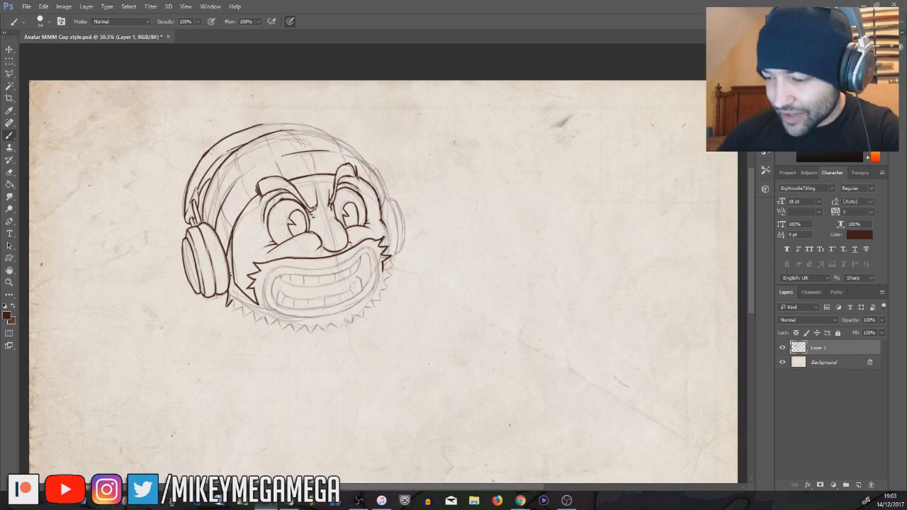
Rotate the canvas 90° clockwise and ink the curved lip and tooth-row outlines of the grin.
left_click(63, 6)
mouse_move(106, 93)
left_click(228, 104)
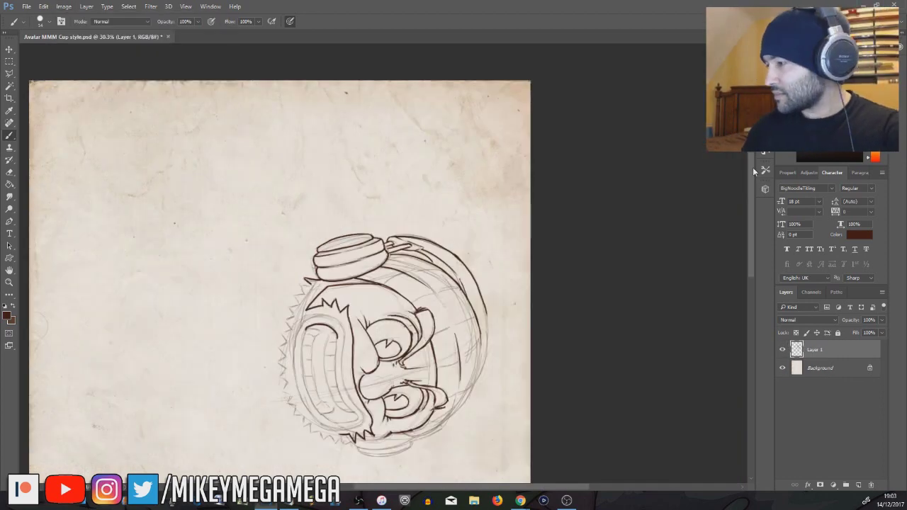
scroll(325, 275, "down", 2)
mouse_move(325, 275)
left_mouse_down()
mouse_move(305, 182)
mouse_move(316, 278)
left_mouse_up()
left_click_drag(298, 200, 299, 181)
mouse_move(331, 255)
left_mouse_down()
mouse_move(318, 186)
mouse_move(335, 264)
mouse_move(354, 270)
left_mouse_up()
Flip the canvas horizontally and ink the remaining outer lip curves around the grin.
left_click(64, 7)
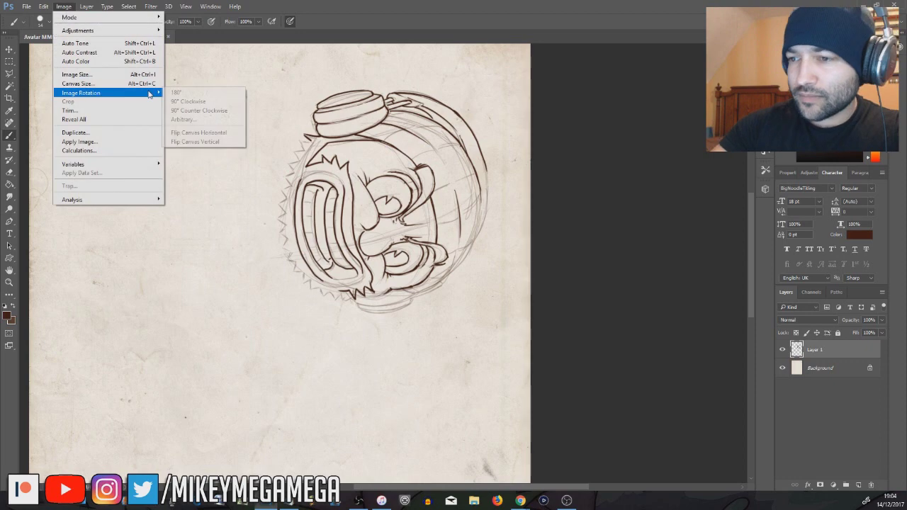
left_click(227, 145)
key("e")
key("b")
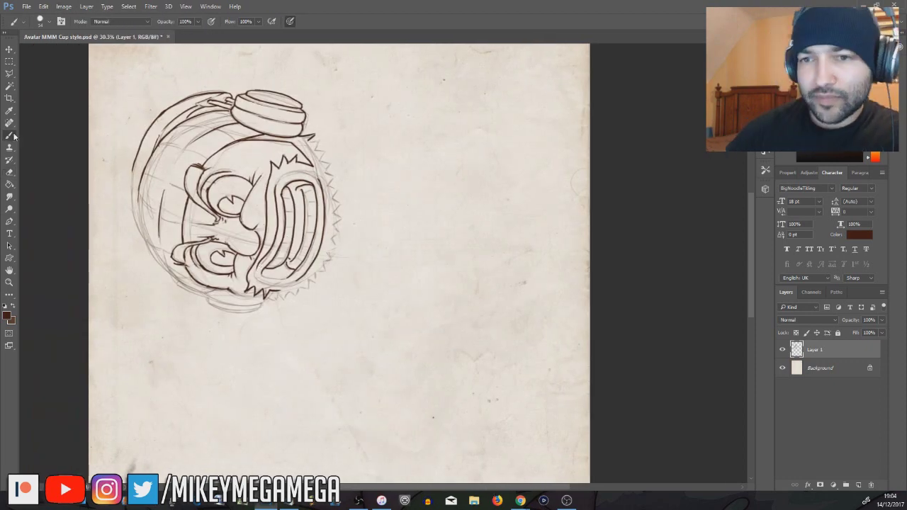
left_click_drag(260, 263, 254, 282)
mouse_move(273, 187)
left_mouse_down()
mouse_move(307, 172)
mouse_move(319, 183)
left_mouse_up()
left_click_drag(263, 274, 296, 280)
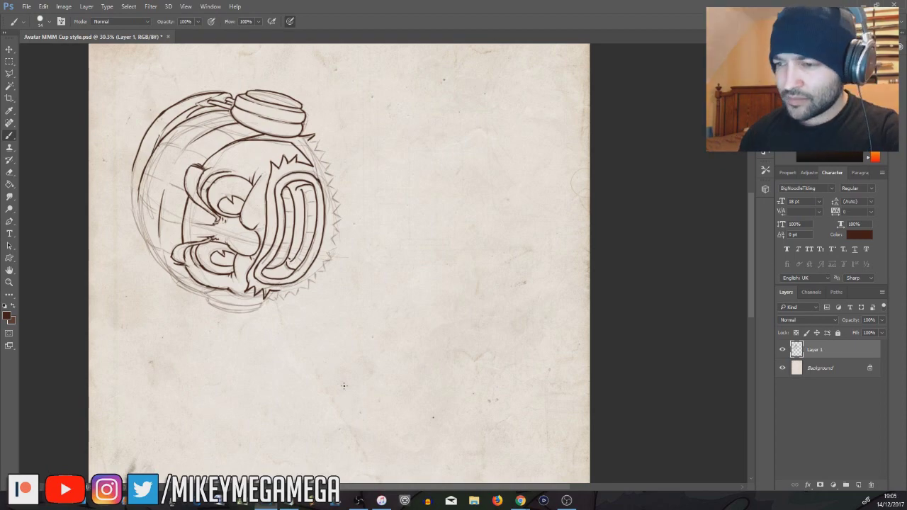
Rotate the canvas 90° clockwise to bring the head upright and ink the beard's zigzag lower edge.
left_click(64, 6)
mouse_move(106, 89)
left_click(219, 117)
mouse_move(370, 499)
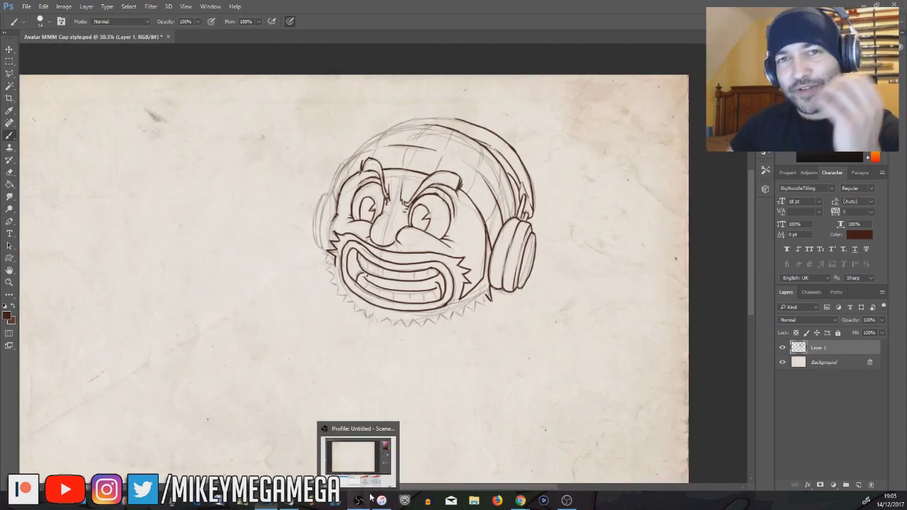
left_click_drag(335, 219, 331, 240)
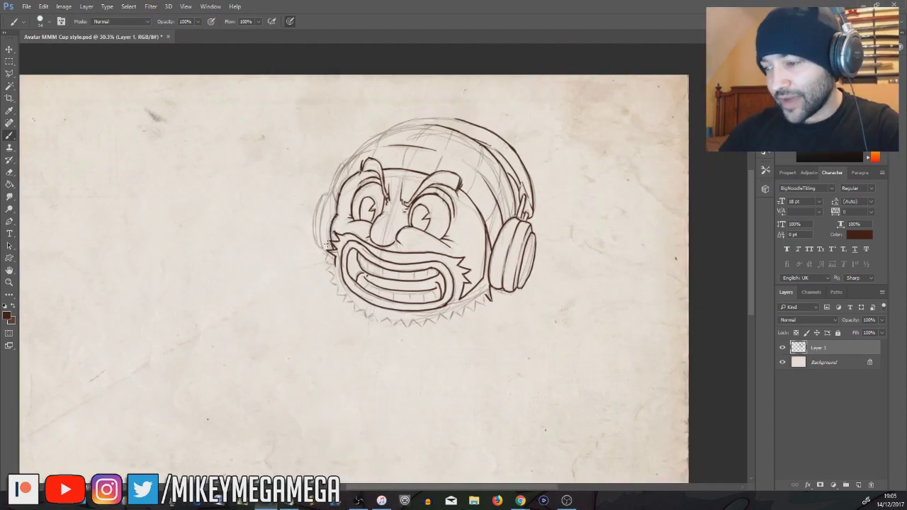
left_click_drag(489, 296, 465, 310)
mouse_move(334, 252)
left_mouse_down()
mouse_move(327, 262)
mouse_move(339, 285)
mouse_move(377, 324)
mouse_move(429, 320)
mouse_move(468, 300)
left_mouse_up()
Ink the beanie's knit lines, the narrow far ear cup and the rest of the headband.
mouse_move(332, 189)
left_mouse_down()
mouse_move(391, 142)
mouse_move(408, 167)
mouse_move(487, 222)
left_mouse_up()
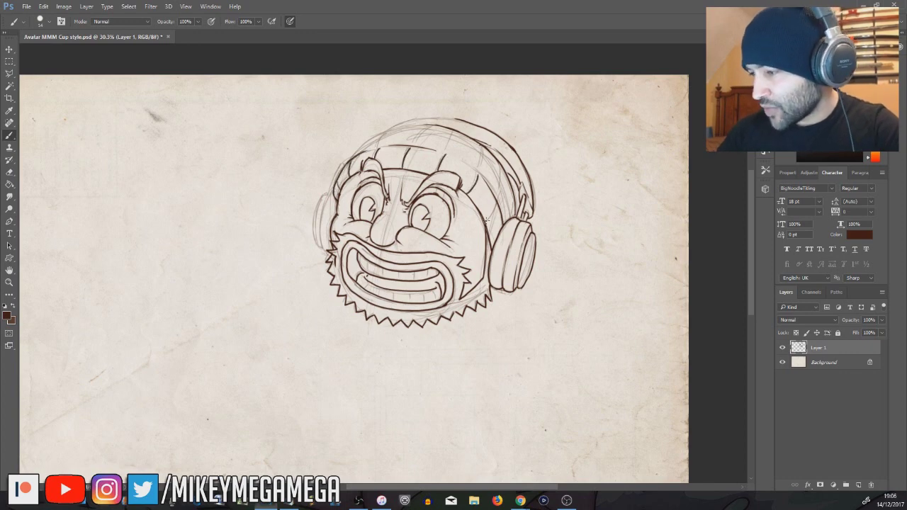
mouse_move(333, 190)
left_mouse_down()
mouse_move(322, 255)
mouse_move(314, 242)
left_mouse_up()
mouse_move(501, 200)
left_mouse_down()
mouse_move(482, 148)
mouse_move(418, 126)
mouse_move(353, 156)
mouse_move(382, 125)
left_mouse_up()
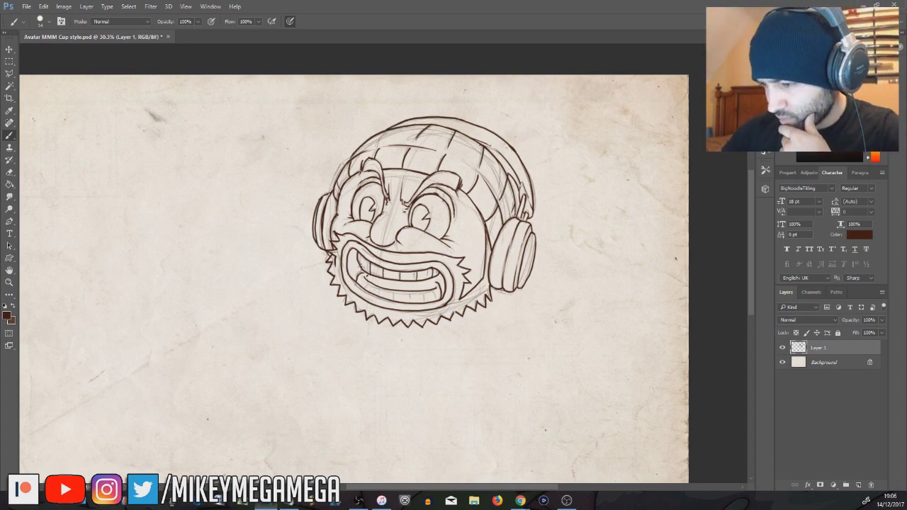
Ink the dividing lines between the lower teeth.
left_click_drag(363, 276, 363, 288)
mouse_move(372, 282)
left_mouse_down()
mouse_move(371, 295)
mouse_move(399, 302)
left_mouse_up()
left_click_drag(412, 290, 412, 302)
mouse_move(426, 291)
left_mouse_down()
mouse_move(425, 302)
mouse_move(437, 296)
left_mouse_up()
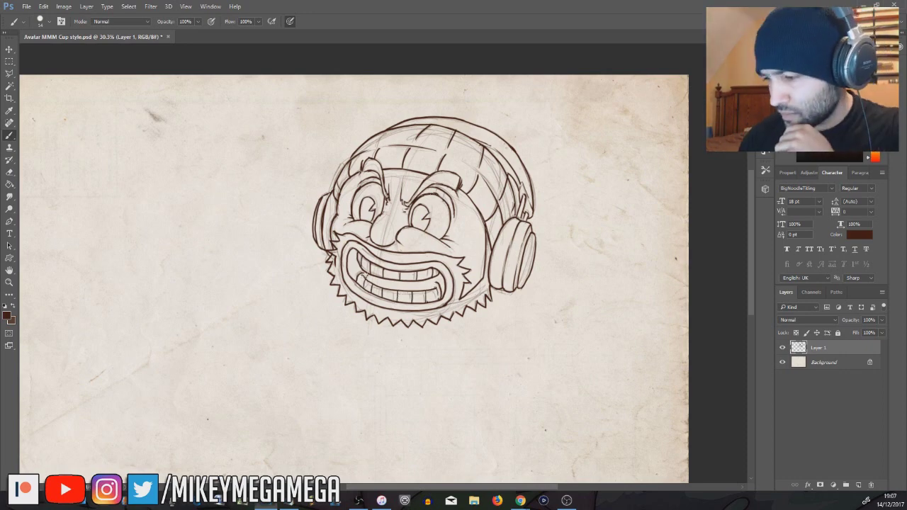
Tidy the corner of the lower teeth with the eraser and fill both eyebrows solid dark brown.
key("e")
mouse_move(439, 284)
left_mouse_down()
mouse_move(440, 298)
mouse_move(444, 284)
left_mouse_up()
key("b")
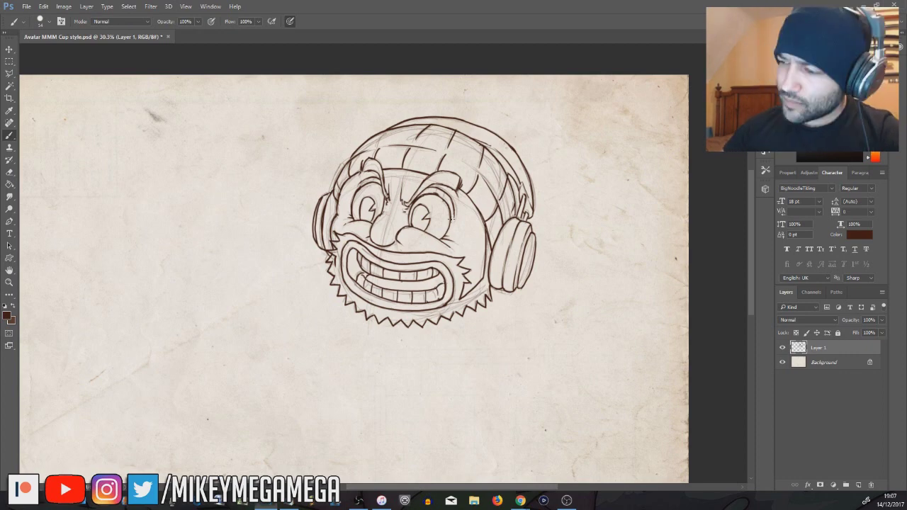
mouse_move(360, 165)
left_mouse_down()
mouse_move(377, 168)
mouse_move(387, 197)
mouse_move(434, 174)
mouse_move(457, 183)
mouse_move(451, 173)
left_mouse_up()
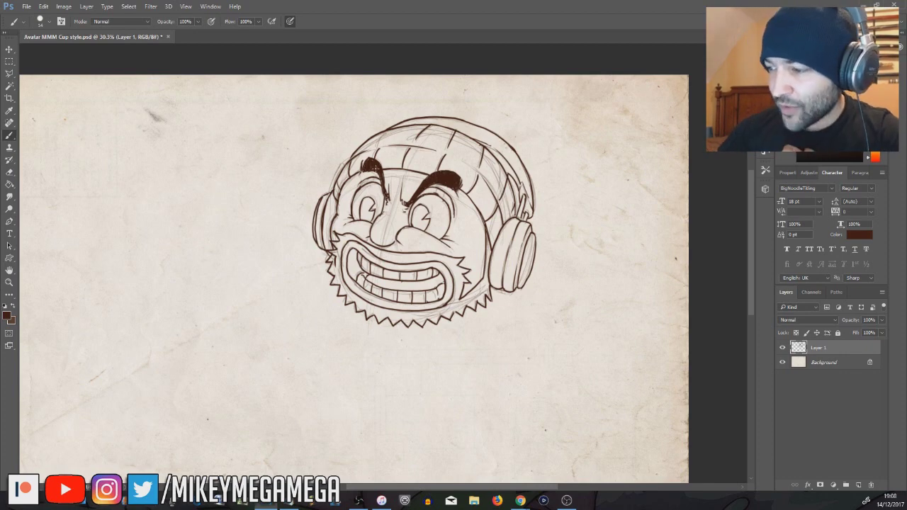
Select the beard and moustache area around the mouth with the lasso, following the zigzag edge.
key("l")
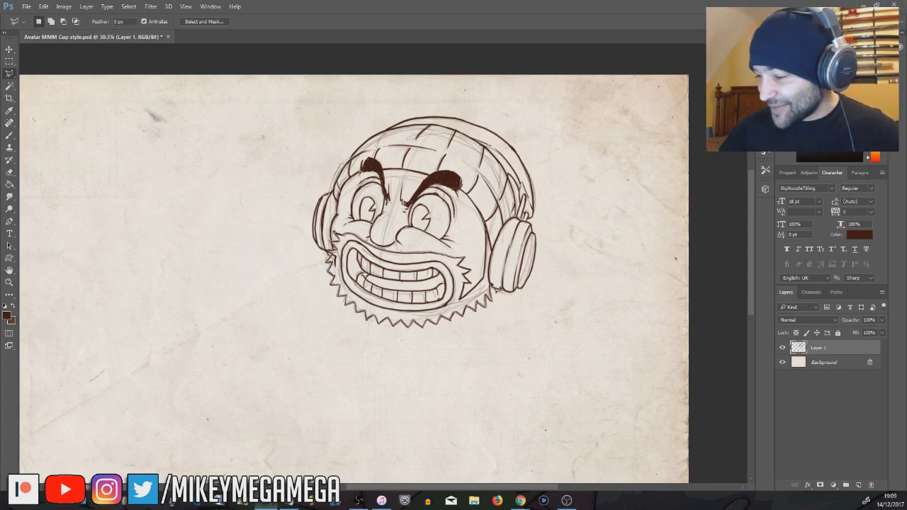
mouse_move(480, 292)
left_mouse_down()
mouse_move(466, 303)
mouse_move(470, 271)
left_mouse_up()
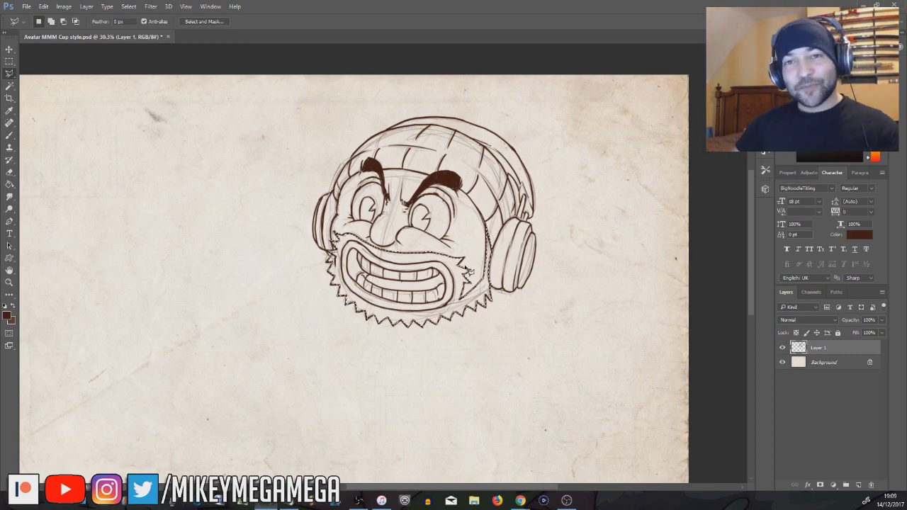
right_click(368, 249)
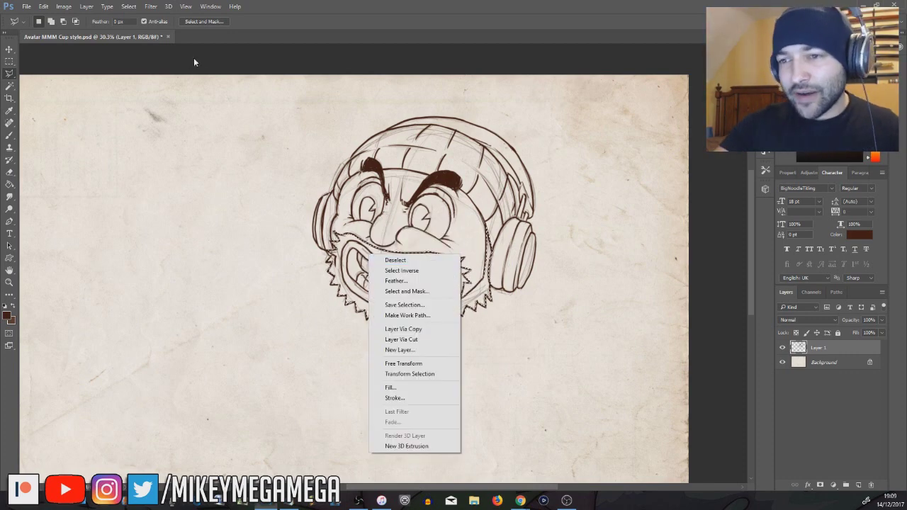
key("Escape")
Shade the selected beard and moustache area in even translucent brown with a hard 92 px brush.
key("b")
right_click(344, 249)
left_click_drag(429, 292, 452, 293)
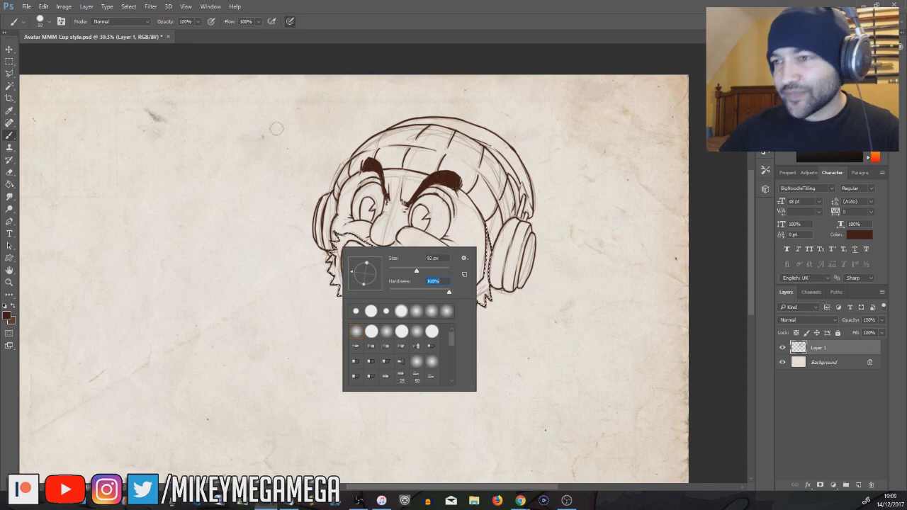
left_click(211, 23)
left_click_drag(336, 240, 338, 242)
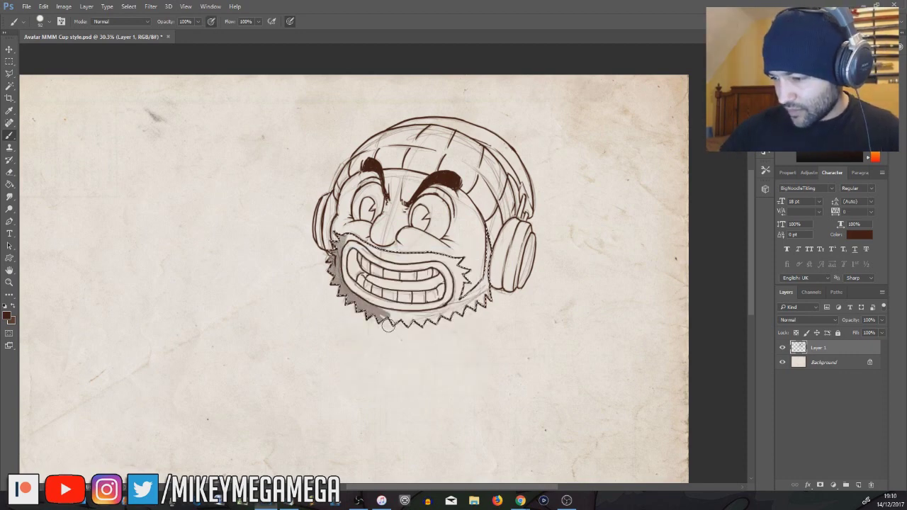
left_click_drag(375, 310, 418, 316)
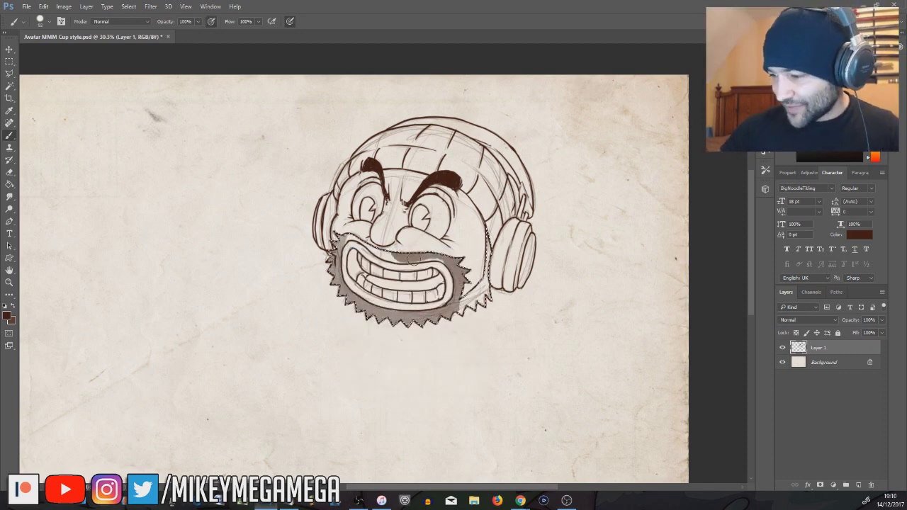
mouse_move(465, 270)
left_mouse_down()
mouse_move(485, 291)
mouse_move(468, 292)
left_mouse_up()
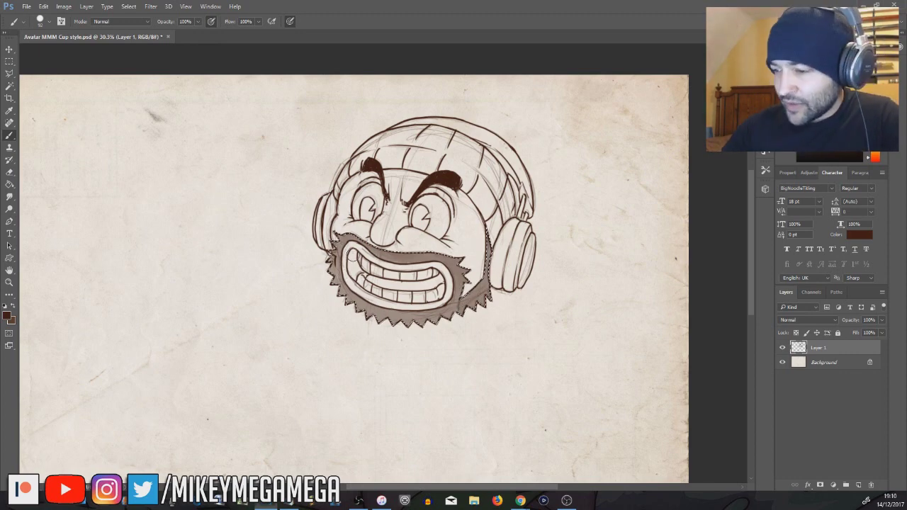
Fill the dark mouth corner, shade the gap between the two rows of teeth, and clear the selection.
left_click_drag(352, 256, 359, 277)
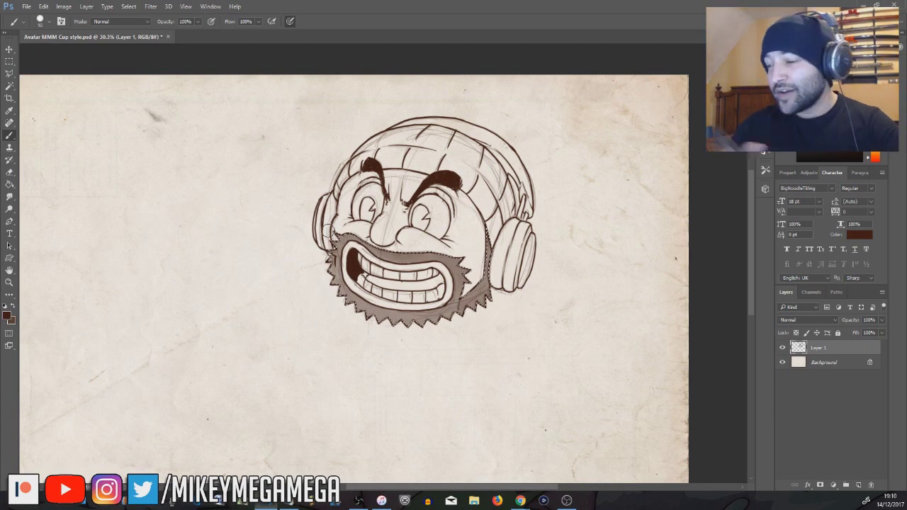
left_click_drag(369, 281, 442, 281)
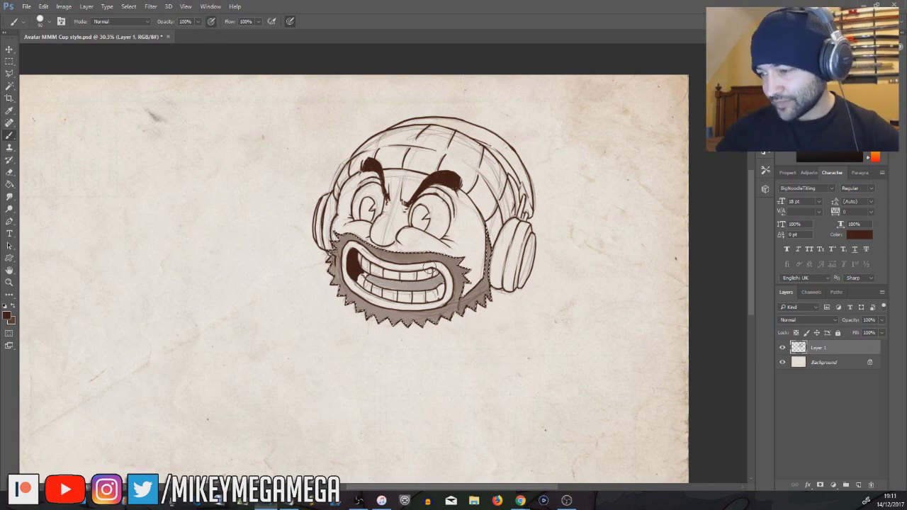
key("m")
key("ctrl+d")
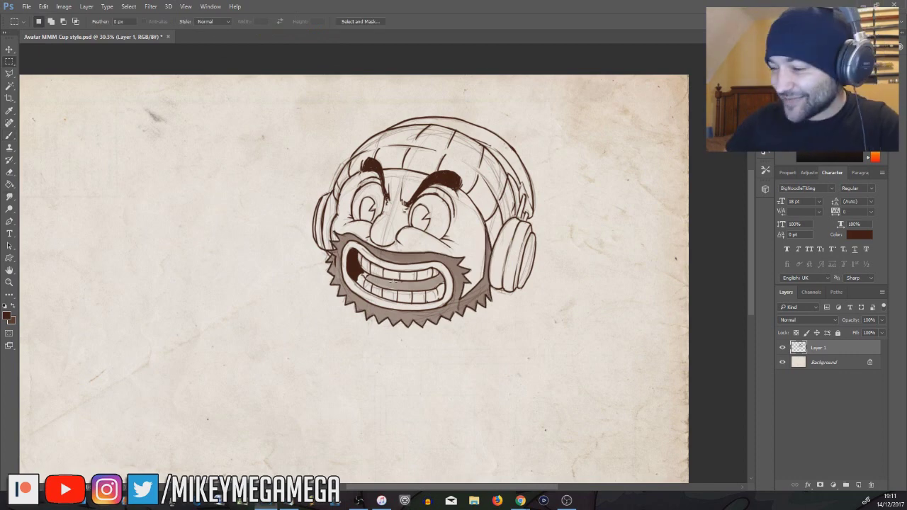
Fill the pupils of both eyes solid dark brown, leaving the notch highlights open.
key("b")
mouse_move(369, 200)
left_mouse_down()
mouse_move(365, 221)
mouse_move(373, 197)
mouse_move(418, 224)
mouse_move(427, 208)
mouse_move(419, 229)
left_mouse_up()
scroll(429, 228, "up", 2)
scroll(407, 210, "down", 5)
scroll(407, 209, "up", 1)
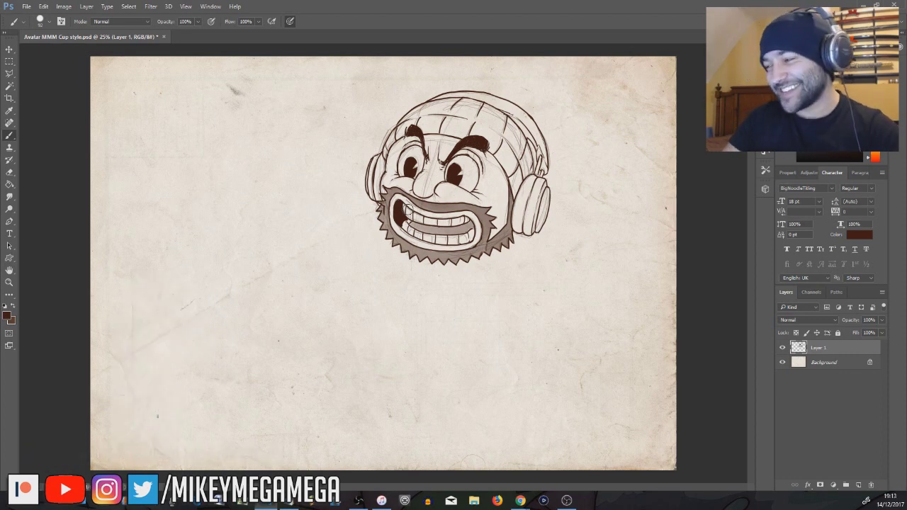
Shade both ear cups in translucent brown and add the shading and knit hatching on the beanie.
left_click(211, 22)
left_click_drag(383, 162, 379, 199)
left_click_drag(532, 180, 519, 229)
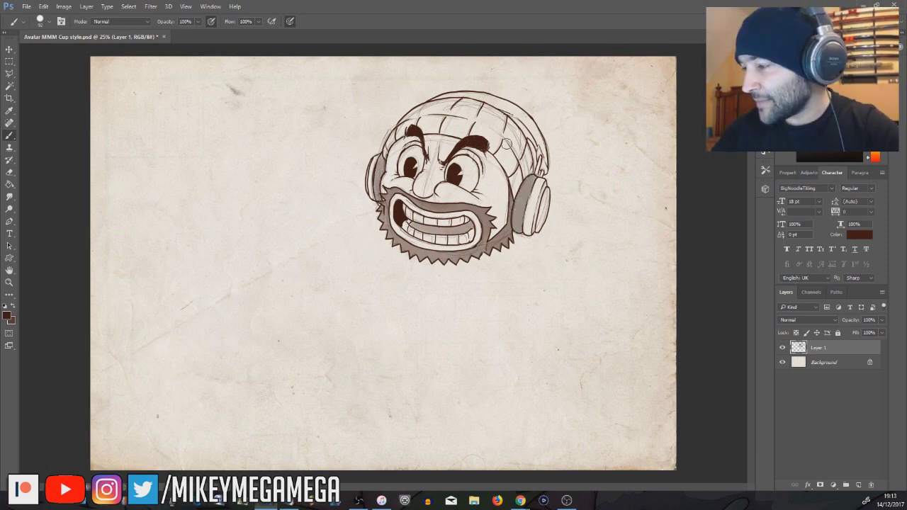
mouse_move(505, 129)
left_mouse_down()
mouse_move(516, 180)
mouse_move(530, 190)
left_mouse_up()
mouse_move(403, 126)
left_mouse_down()
mouse_move(434, 106)
mouse_move(453, 133)
mouse_move(479, 103)
mouse_move(499, 156)
mouse_move(505, 119)
left_mouse_up()
Flip the whole canvas horizontally.
key("m")
left_click(64, 7)
mouse_move(106, 93)
left_click(229, 135)
Select the finished head, scale it down proportionally and place it in the upper-left corner of the canvas.
left_click_drag(205, 79, 348, 214)
left_click(43, 6)
left_click(178, 220)
left_click(164, 21)
left_click_drag(304, 111, 189, 92)
key("Return")
left_click(47, 79)
Add a new layer above the finished head drawing.
left_click(87, 6)
mouse_move(107, 16)
left_click(211, 16)
key("Return")
Sketch a second head circle with a huge open mouth using a 14 px brush, erasing the overlapping circle line.
left_click(10, 135)
right_click(424, 221)
left_click_drag(455, 234, 438, 234)
left_click(597, 126)
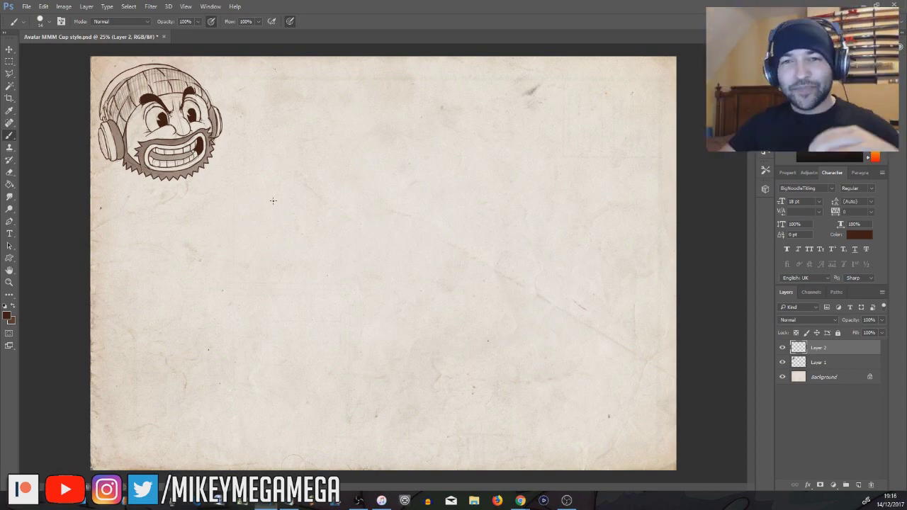
mouse_move(381, 103)
left_mouse_down()
mouse_move(404, 223)
mouse_move(490, 212)
mouse_move(490, 106)
left_mouse_up()
mouse_move(365, 163)
left_mouse_down()
mouse_move(382, 146)
mouse_move(459, 174)
left_mouse_up()
left_click_drag(434, 88, 404, 213)
key("e")
mouse_move(430, 151)
left_mouse_down()
mouse_move(384, 149)
mouse_move(393, 129)
mouse_move(438, 142)
mouse_move(468, 168)
mouse_move(471, 190)
left_mouse_up()
Sketch the upper and lower teeth, tongue, uvula and surrounding lips of the wide-open mouth.
key("b")
mouse_move(372, 135)
left_mouse_down()
mouse_move(369, 203)
mouse_move(461, 166)
left_mouse_up()
left_click_drag(375, 135, 384, 149)
left_click_drag(384, 146, 453, 169)
mouse_move(387, 208)
left_mouse_down()
mouse_move(450, 216)
mouse_move(381, 222)
mouse_move(458, 208)
mouse_move(465, 130)
mouse_move(427, 199)
left_mouse_up()
mouse_move(431, 189)
left_mouse_down()
mouse_move(400, 201)
mouse_move(452, 198)
left_mouse_up()
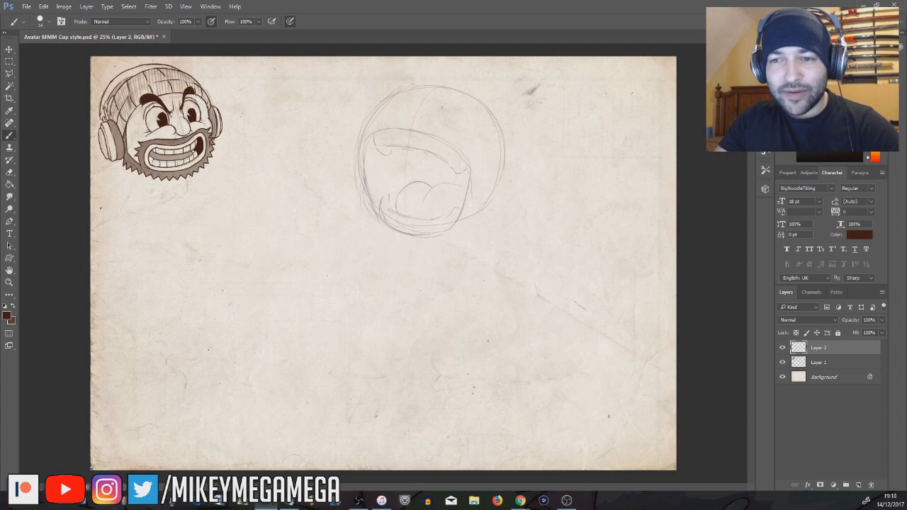
mouse_move(365, 144)
left_mouse_down()
mouse_move(387, 204)
mouse_move(412, 245)
mouse_move(462, 226)
mouse_move(361, 142)
mouse_move(433, 124)
mouse_move(476, 166)
left_mouse_up()
left_click_drag(454, 137, 477, 180)
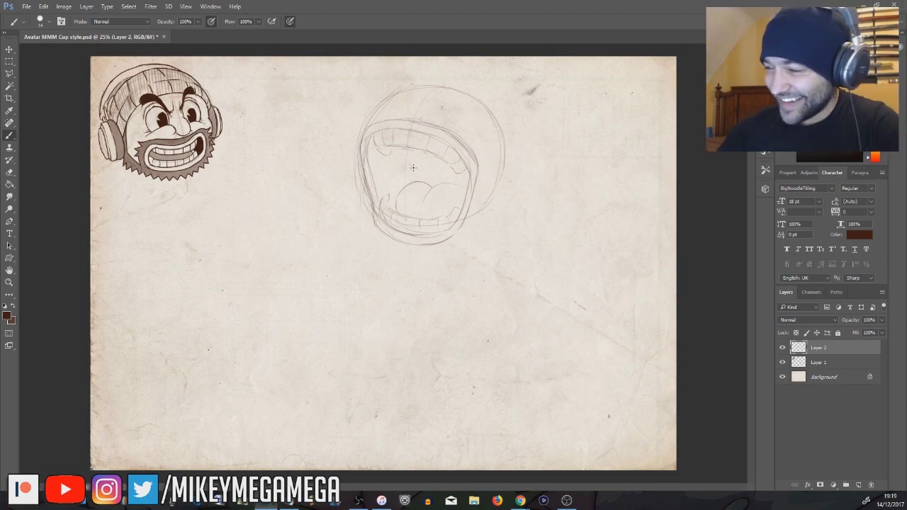
mouse_move(417, 180)
left_mouse_down()
mouse_move(438, 170)
mouse_move(460, 185)
mouse_move(398, 169)
left_mouse_up()
Sketch wedge-shaped strokes and straight air lines radiating from the sides and underneath the open mouth.
left_click_drag(292, 193, 348, 180)
left_click_drag(274, 137, 322, 155)
left_click_drag(322, 156, 265, 150)
left_click_drag(329, 195, 297, 224)
mouse_move(362, 234)
left_mouse_down()
mouse_move(346, 277)
mouse_move(379, 339)
left_mouse_up()
left_click_drag(433, 264, 443, 333)
left_click_drag(465, 259, 485, 291)
left_click_drag(502, 244, 520, 249)
Sketch the spiky moustache and beard edge around the open mouth, from the cheeks down around the chin.
mouse_move(411, 106)
left_mouse_down()
mouse_move(441, 95)
mouse_move(443, 103)
mouse_move(373, 117)
mouse_move(493, 140)
left_mouse_up()
key("e")
key("b")
left_click_drag(492, 140, 491, 156)
left_click_drag(374, 118, 362, 111)
left_click_drag(362, 111, 351, 137)
left_click_drag(482, 156, 479, 195)
mouse_move(352, 142)
left_mouse_down()
mouse_move(382, 246)
mouse_move(446, 254)
mouse_move(473, 242)
mouse_move(463, 163)
mouse_move(461, 194)
mouse_move(476, 223)
mouse_move(494, 194)
left_mouse_up()
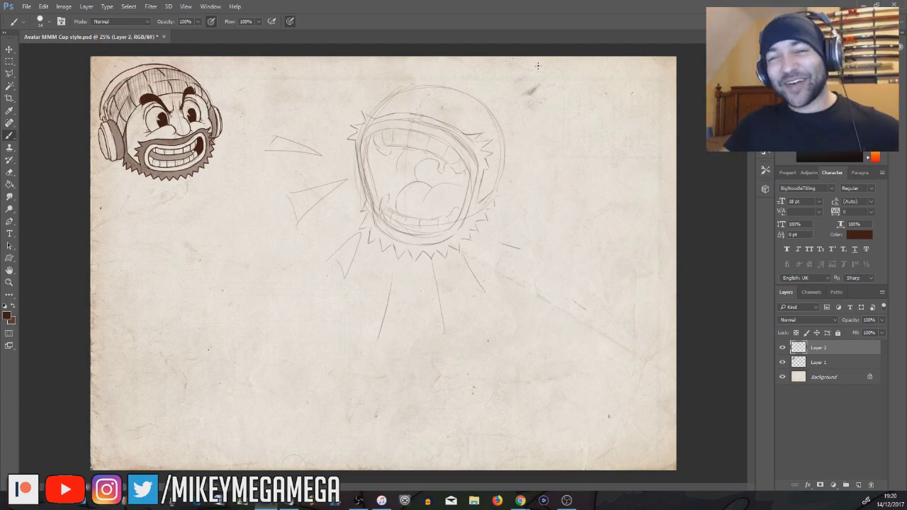
Replace the wedges beside the mouth with curved suction lines and an arrow, and add more curved lines below the beard.
key("e")
mouse_move(269, 145)
left_mouse_down()
mouse_move(320, 153)
mouse_move(304, 213)
mouse_move(359, 241)
mouse_move(340, 272)
left_mouse_up()
left_click(11, 135)
left_click_drag(248, 191, 324, 188)
left_click_drag(260, 211, 348, 187)
mouse_move(326, 221)
left_mouse_down()
mouse_move(294, 278)
mouse_move(282, 245)
left_mouse_up()
left_click_drag(282, 245, 266, 287)
mouse_move(419, 282)
left_mouse_down()
mouse_move(405, 362)
mouse_move(433, 349)
left_mouse_up()
left_click_drag(440, 281, 463, 348)
Sketch the nose, squeezed-shut eyes and furrowed eyebrows above the open mouth.
mouse_move(411, 104)
left_mouse_down()
mouse_move(430, 94)
mouse_move(457, 109)
left_mouse_up()
mouse_move(407, 101)
left_mouse_down()
mouse_move(386, 108)
mouse_move(466, 113)
left_mouse_up()
left_click_drag(408, 99, 383, 107)
left_click_drag(461, 107, 467, 112)
mouse_move(408, 100)
left_mouse_down()
mouse_move(387, 104)
mouse_move(452, 100)
mouse_move(473, 115)
mouse_move(391, 104)
mouse_move(486, 97)
mouse_move(392, 90)
left_mouse_up()
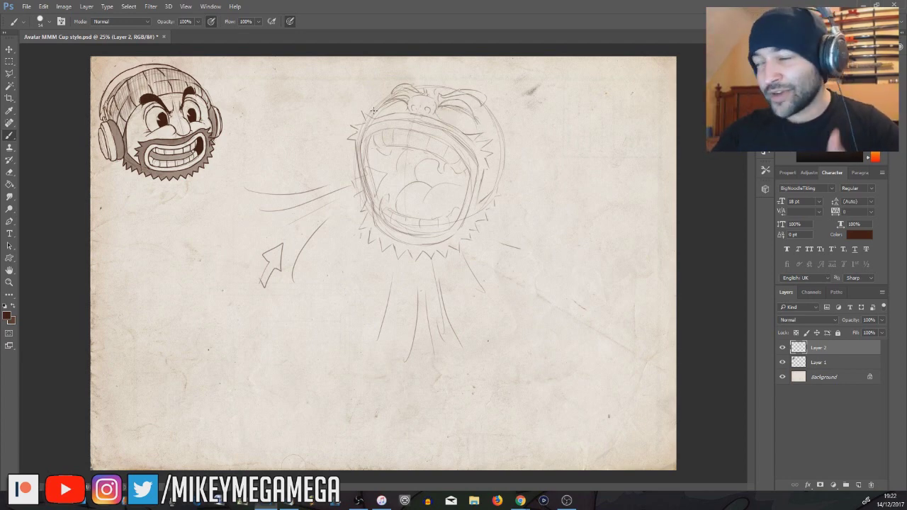
Sketch both headphone ear cups and the side edge of the open-mouthed head.
mouse_move(494, 195)
left_mouse_down()
mouse_move(508, 147)
mouse_move(522, 145)
left_mouse_up()
mouse_move(493, 195)
left_mouse_down()
mouse_move(509, 195)
mouse_move(530, 156)
left_mouse_up()
left_click_drag(351, 140, 354, 182)
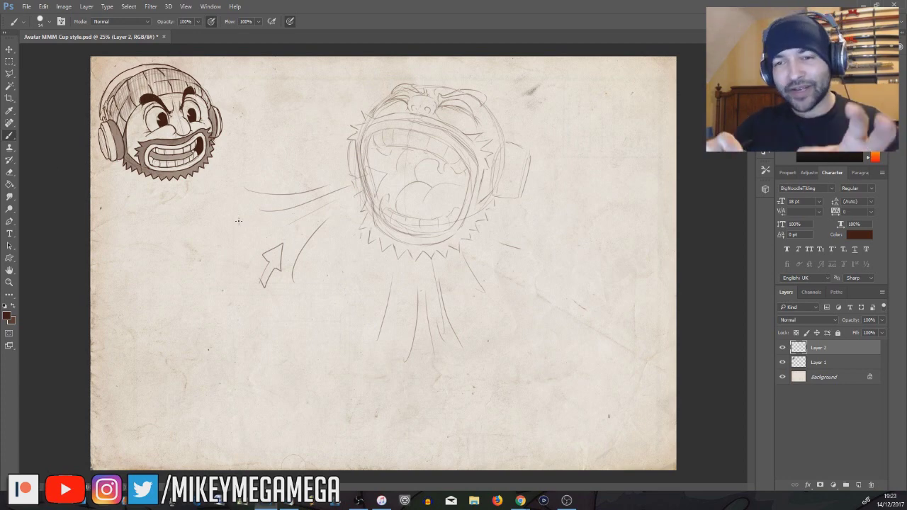
left_click_drag(494, 197, 518, 198)
mouse_move(508, 145)
left_mouse_down()
mouse_move(514, 171)
mouse_move(505, 198)
left_mouse_up()
left_click_drag(355, 155, 355, 169)
left_click_drag(490, 114, 493, 155)
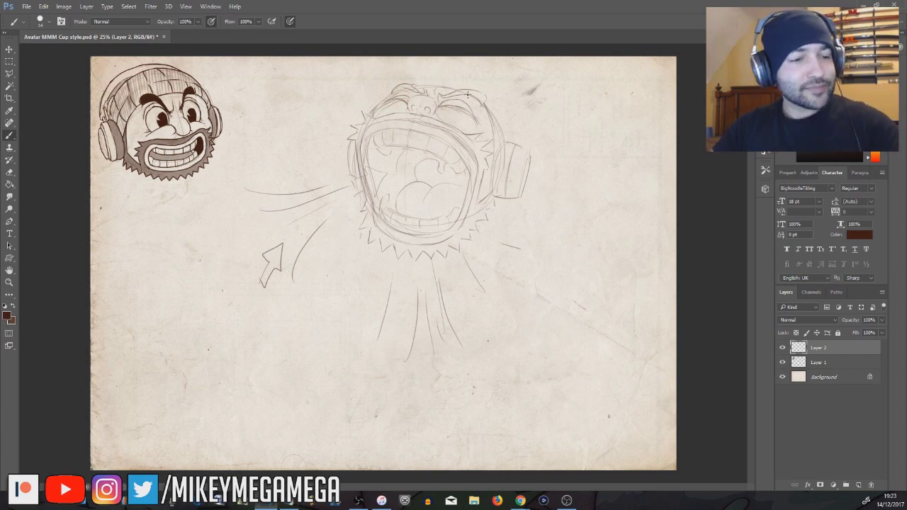
Sketch the beanie, the headphone band and the drooping back of the hat on the open-mouthed head.
mouse_move(410, 84)
left_mouse_down()
mouse_move(443, 80)
mouse_move(499, 116)
left_mouse_up()
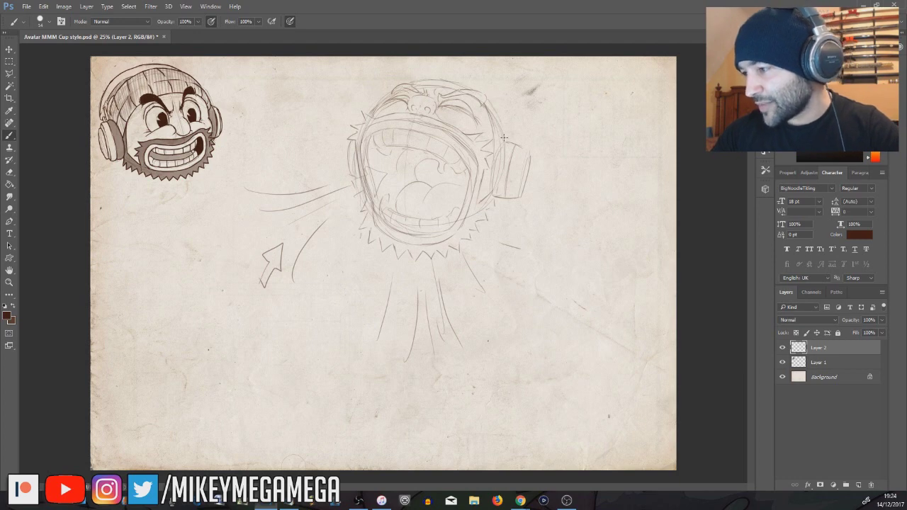
mouse_move(444, 81)
left_mouse_down()
mouse_move(506, 117)
mouse_move(522, 144)
left_mouse_up()
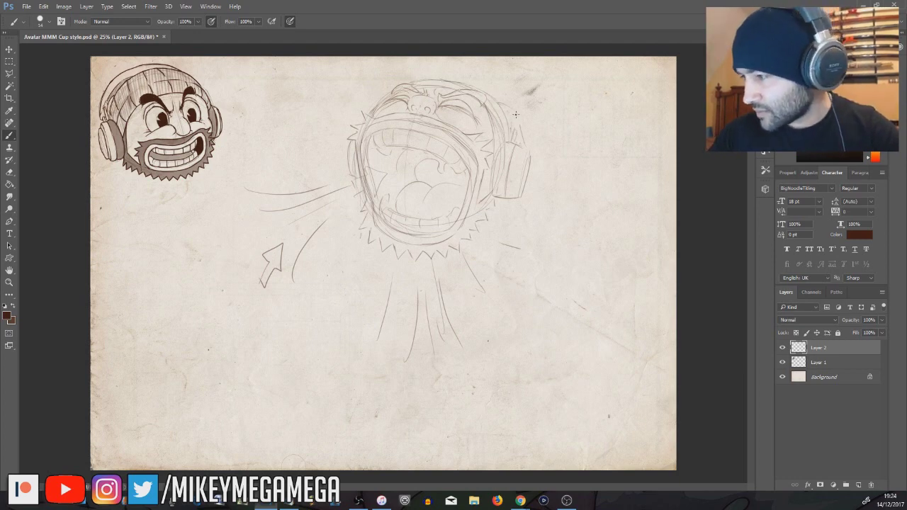
left_click_drag(499, 104, 525, 135)
Move the open-mouthed sketch closer to the finished head and add motion curves, an overhead arrow and lines flowing into the mouth.
mouse_move(515, 103)
left_mouse_down()
mouse_move(413, 125)
mouse_move(416, 138)
left_mouse_up()
left_click_drag(445, 218, 465, 317)
mouse_move(295, 102)
left_mouse_down()
mouse_move(340, 93)
mouse_move(316, 86)
left_mouse_up()
left_click_drag(346, 87, 370, 85)
left_click_drag(314, 86, 360, 78)
left_click_drag(364, 74, 374, 87)
left_click_drag(205, 382, 267, 287)
mouse_move(251, 360)
left_mouse_down()
mouse_move(306, 218)
mouse_move(318, 221)
left_mouse_up()
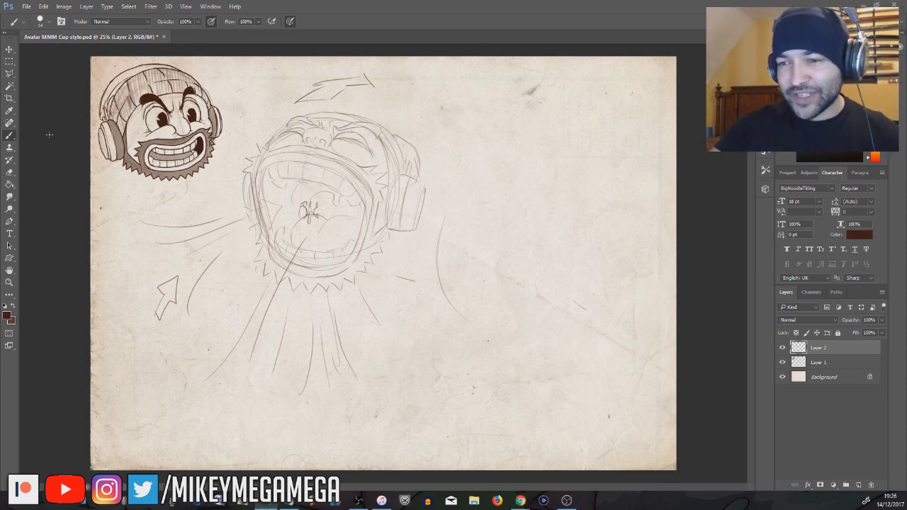
Sketch a third head circle beside it with a downward zigzag arrow above, a mouth guide curve and small spikes around the beard.
mouse_move(499, 159)
left_mouse_down()
mouse_move(527, 156)
mouse_move(496, 323)
left_mouse_up()
mouse_move(511, 183)
left_mouse_down()
mouse_move(544, 96)
mouse_move(527, 188)
left_mouse_up()
left_click_drag(448, 248, 567, 297)
left_click_drag(419, 234, 420, 243)
left_click_drag(422, 285, 429, 293)
left_click_drag(545, 322, 546, 336)
left_click_drag(580, 305, 594, 316)
Sketch the third head's wide tilted grin, nose and moustache curves, chin line and forehead crease.
mouse_move(463, 221)
left_mouse_down()
mouse_move(502, 275)
mouse_move(562, 284)
left_mouse_up()
left_click_drag(460, 208, 452, 230)
left_click_drag(544, 313, 579, 274)
mouse_move(543, 188)
left_mouse_down()
mouse_move(484, 270)
mouse_move(504, 280)
left_mouse_up()
left_click_drag(505, 241, 495, 268)
left_click_drag(485, 262, 459, 199)
mouse_move(459, 199)
left_mouse_down()
mouse_move(445, 238)
mouse_move(525, 324)
mouse_move(582, 276)
left_mouse_up()
left_click_drag(485, 261, 458, 178)
mouse_move(458, 178)
left_mouse_down()
mouse_move(452, 197)
mouse_move(588, 273)
mouse_move(594, 263)
mouse_move(586, 296)
left_mouse_up()
mouse_move(462, 321)
left_mouse_down()
mouse_move(443, 285)
mouse_move(466, 207)
mouse_move(497, 329)
mouse_move(543, 335)
left_mouse_up()
left_click_drag(496, 243, 488, 176)
left_click_drag(488, 176, 494, 223)
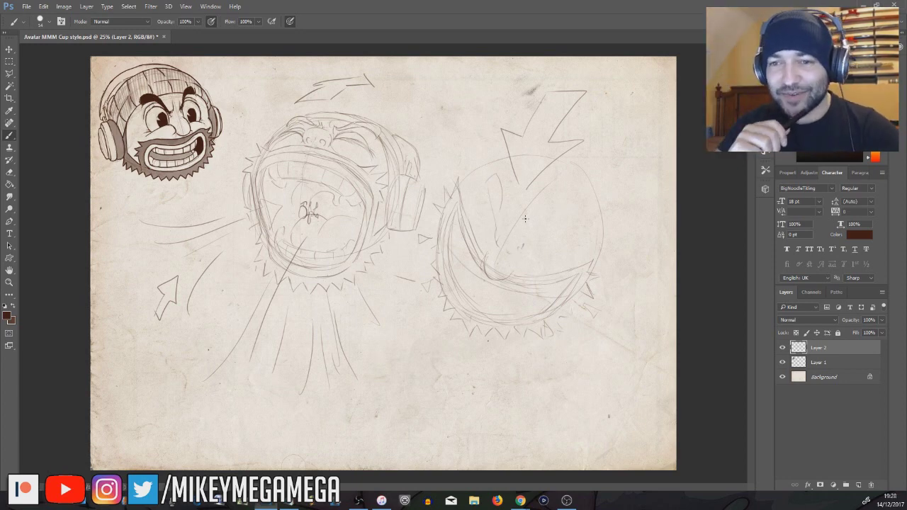
Sketch the third head's angry eyes, slanted eyebrows and the teeth inside its grin.
left_click_drag(522, 246, 518, 253)
left_click_drag(487, 175, 478, 186)
left_click_drag(583, 222, 588, 243)
mouse_move(530, 250)
left_mouse_down()
mouse_move(564, 229)
mouse_move(532, 246)
left_mouse_up()
mouse_move(481, 202)
left_mouse_down()
mouse_move(484, 235)
mouse_move(546, 267)
mouse_move(566, 247)
left_mouse_up()
left_click_drag(482, 231, 475, 195)
left_click_drag(451, 245, 516, 296)
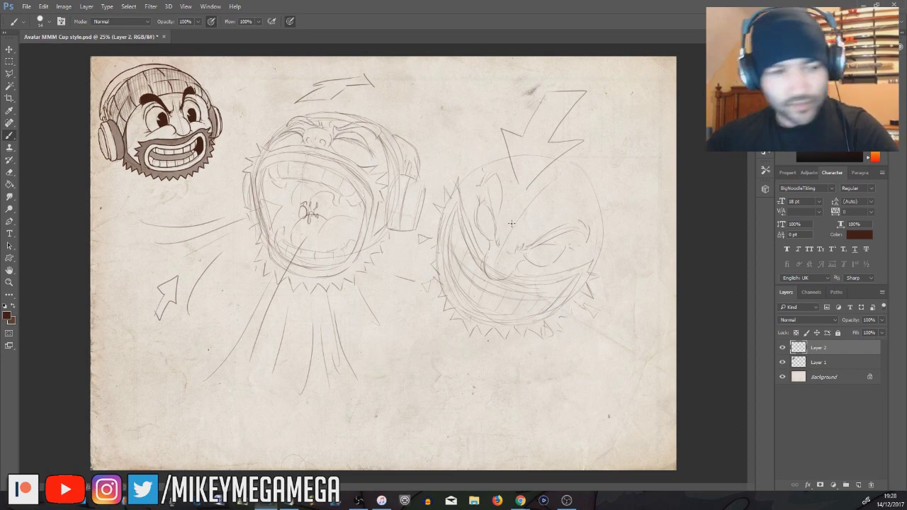
Sketch the beanie edge, headphone band and ear cups on the third head.
left_click_drag(489, 181, 586, 240)
left_click_drag(459, 185, 504, 160)
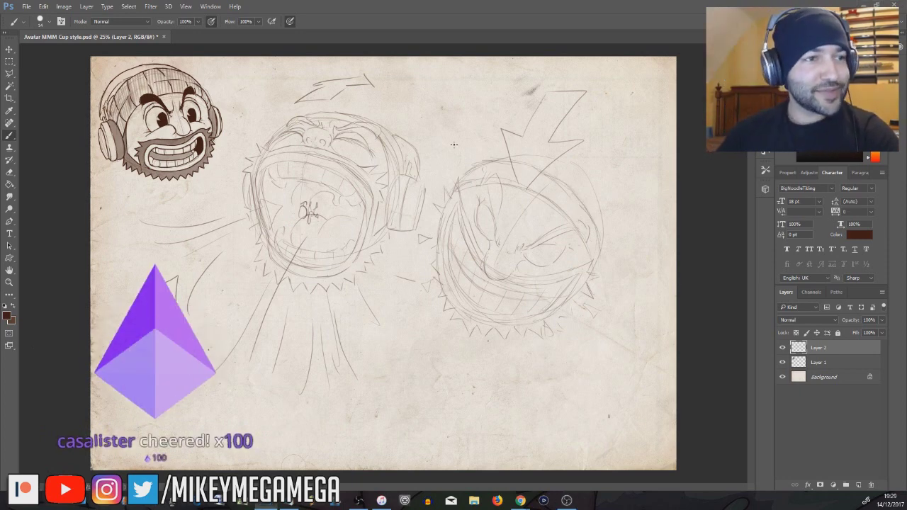
mouse_move(494, 156)
left_mouse_down()
mouse_move(547, 151)
mouse_move(603, 239)
mouse_move(582, 305)
left_mouse_up()
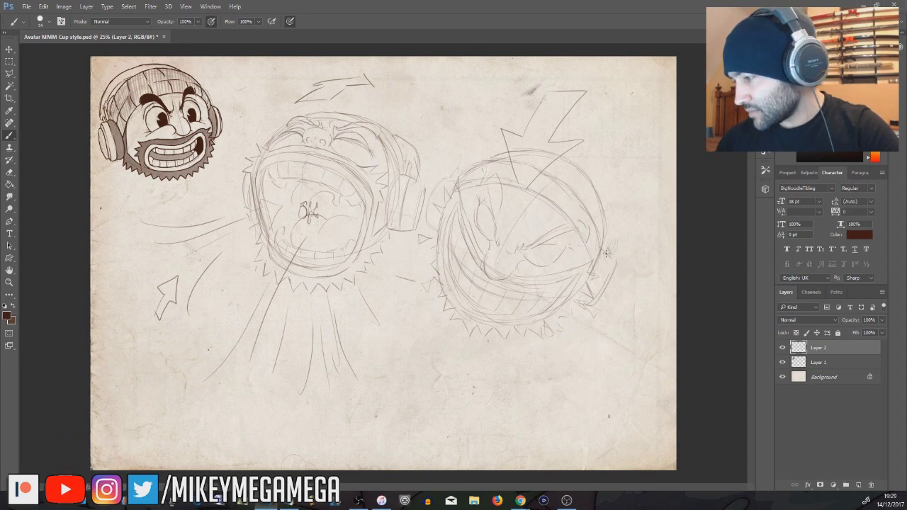
mouse_move(465, 160)
left_mouse_down()
mouse_move(529, 135)
mouse_move(561, 148)
mouse_move(609, 192)
left_mouse_up()
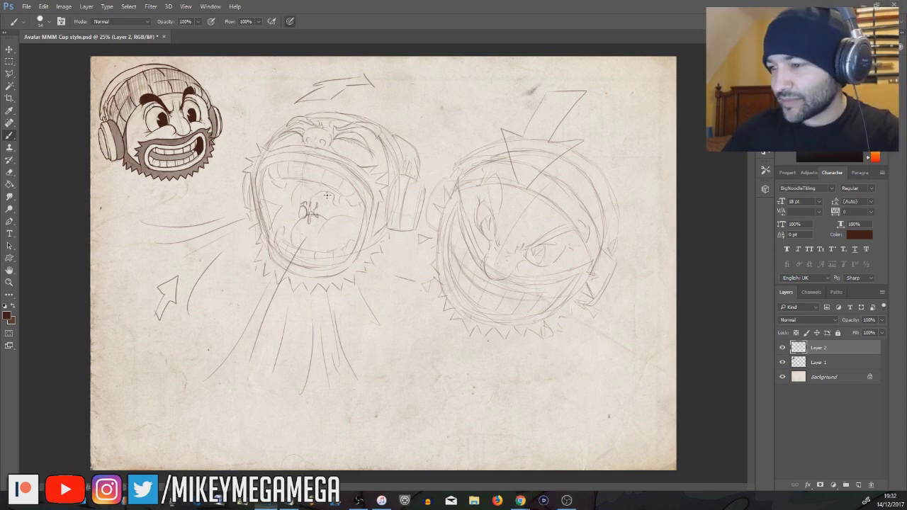
Ink the side contours of the open mouth and its lips on the second head in dark brown.
left_click_drag(263, 172, 272, 244)
scroll(241, 188, "up", 1)
mouse_move(268, 155)
left_mouse_down()
mouse_move(265, 206)
mouse_move(263, 192)
mouse_move(286, 288)
left_mouse_up()
key("ctrl+z")
left_click_drag(379, 288, 393, 266)
left_click_drag(408, 217, 389, 287)
mouse_move(418, 201)
left_mouse_down()
mouse_move(416, 255)
mouse_move(436, 193)
mouse_move(434, 167)
mouse_move(382, 150)
left_mouse_up()
Ink the tongue, throat, uvula and zigzag beard edge of the open-mouthed head, erasing the stray line inside the mouth.
mouse_move(262, 234)
left_mouse_down()
mouse_move(254, 170)
mouse_move(265, 145)
mouse_move(278, 139)
mouse_move(301, 190)
left_mouse_up()
left_click_drag(345, 247, 402, 243)
key("e")
mouse_move(343, 231)
left_mouse_down()
mouse_move(329, 223)
mouse_move(342, 213)
mouse_move(309, 261)
mouse_move(373, 203)
left_mouse_up()
key("b")
mouse_move(321, 180)
left_mouse_down()
mouse_move(311, 222)
mouse_move(268, 253)
mouse_move(269, 287)
mouse_move(301, 314)
mouse_move(356, 324)
mouse_move(397, 304)
mouse_move(442, 248)
left_mouse_up()
left_click_drag(414, 263, 433, 241)
Ink both headphone ear cups of the open-mouthed head, including the band connector on the near cup.
mouse_move(253, 168)
left_mouse_down()
mouse_move(269, 301)
mouse_move(260, 212)
left_mouse_up()
mouse_move(437, 244)
left_mouse_down()
mouse_move(456, 171)
mouse_move(465, 174)
left_mouse_up()
left_click_drag(438, 247, 452, 239)
mouse_move(463, 175)
left_mouse_down()
mouse_move(455, 245)
mouse_move(481, 183)
mouse_move(474, 244)
mouse_move(485, 222)
mouse_move(475, 241)
left_mouse_up()
mouse_move(459, 174)
left_mouse_down()
mouse_move(468, 156)
mouse_move(473, 178)
left_mouse_up()
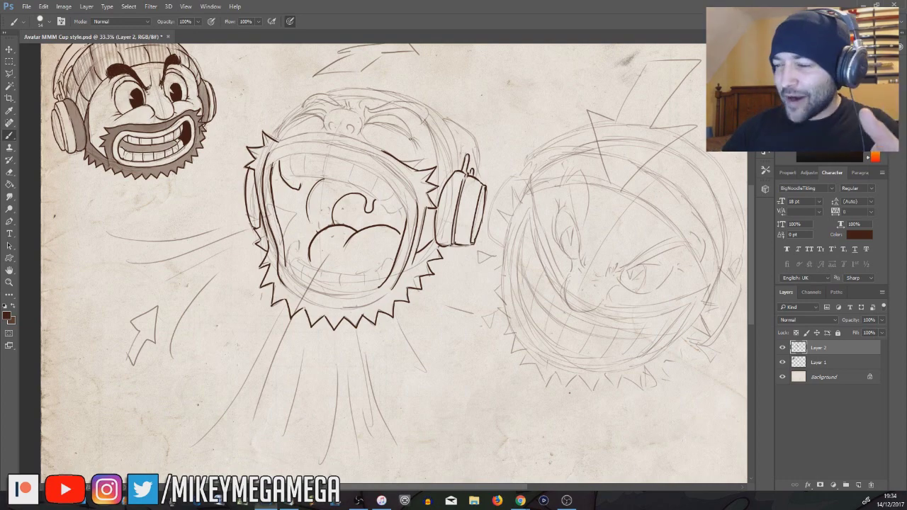
Ink the upper lip line, the lower corner tooth and the nose of the open-mouthed head.
mouse_move(281, 141)
left_mouse_down()
mouse_move(332, 133)
mouse_move(383, 149)
left_mouse_up()
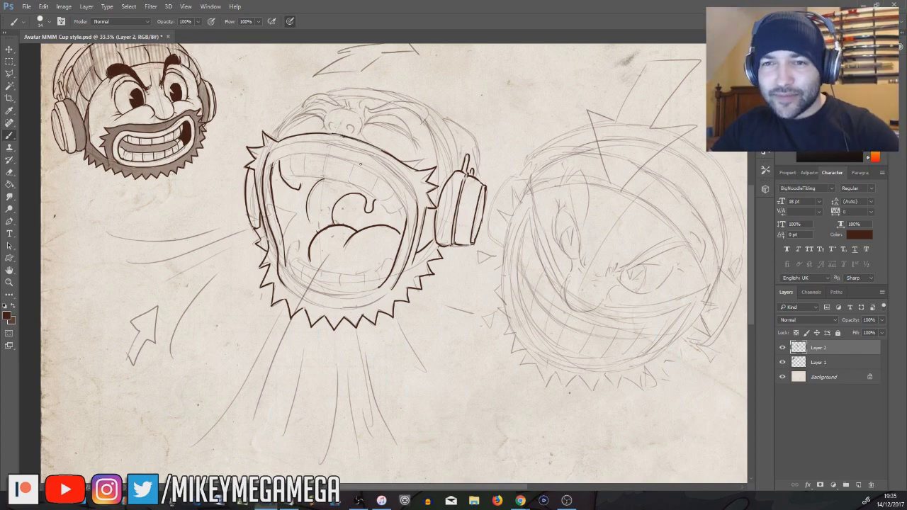
left_click_drag(383, 263, 392, 258)
mouse_move(325, 130)
left_mouse_down()
mouse_move(330, 111)
mouse_move(361, 134)
mouse_move(353, 131)
left_mouse_up()
left_click_drag(332, 121, 408, 141)
left_click_drag(363, 132, 369, 141)
Ink the squeezed-shut eyes on both sides of the open-mouthed head's nose.
mouse_move(322, 116)
left_mouse_down()
mouse_move(276, 139)
mouse_move(301, 107)
left_mouse_up()
left_click_drag(390, 125, 419, 144)
left_click_drag(287, 127, 307, 115)
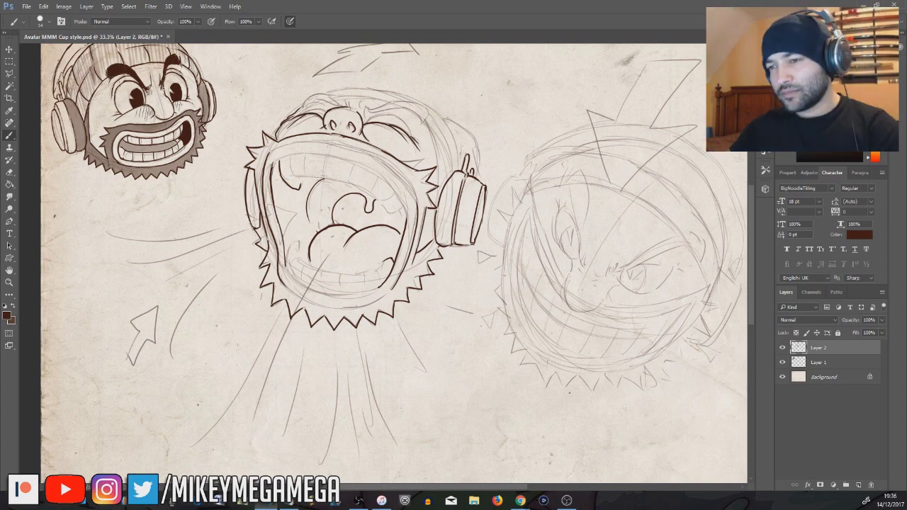
Ink the brow ridges and wrinkle folds above the squeezed-shut eyes of the open-mouthed head.
mouse_move(305, 112)
left_mouse_down()
mouse_move(324, 107)
mouse_move(392, 122)
left_mouse_up()
left_click_drag(387, 115, 411, 135)
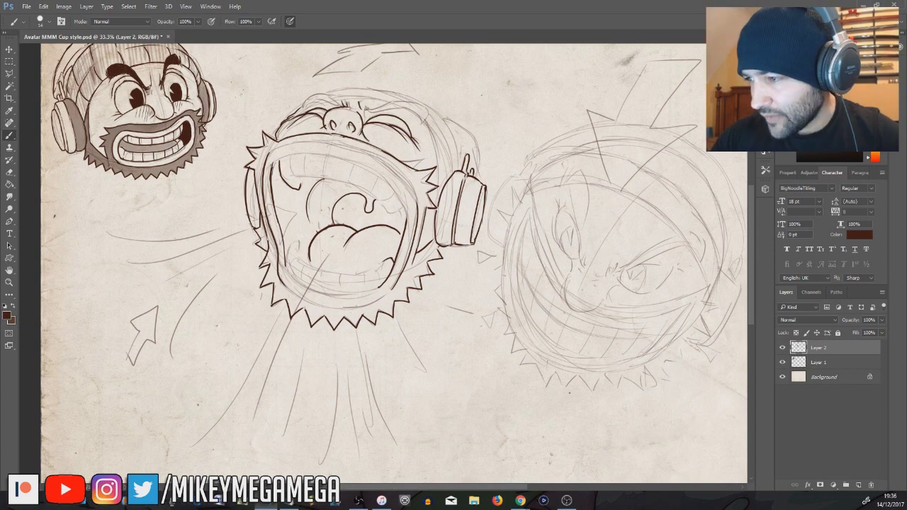
left_click_drag(304, 107, 338, 107)
mouse_move(301, 109)
left_mouse_down()
mouse_move(312, 94)
mouse_move(416, 110)
mouse_move(422, 120)
left_mouse_up()
left_click_drag(429, 113, 423, 124)
mouse_move(364, 112)
left_mouse_down()
mouse_move(410, 100)
mouse_move(428, 111)
mouse_move(428, 127)
left_mouse_up()
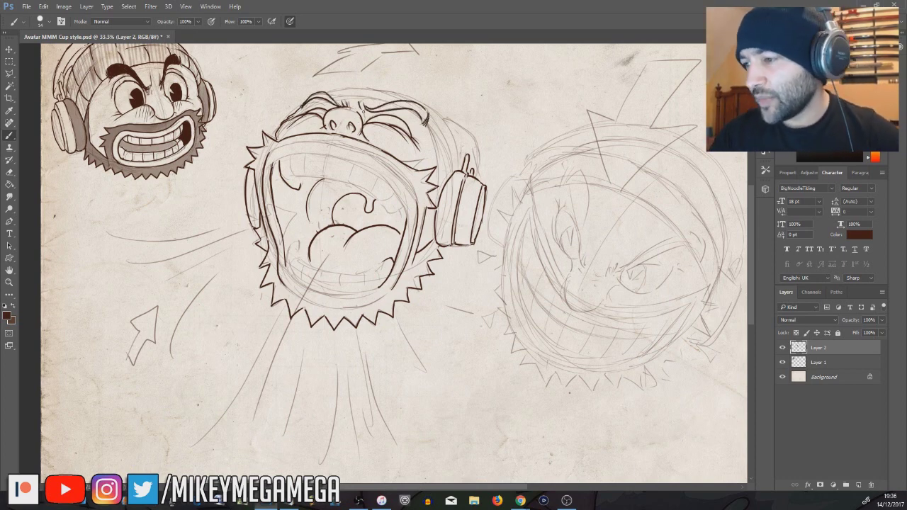
Rotate the canvas 90° clockwise and ink the lower gum line and lower lip outline of the open-mouthed head.
left_click(64, 5)
left_click(213, 101)
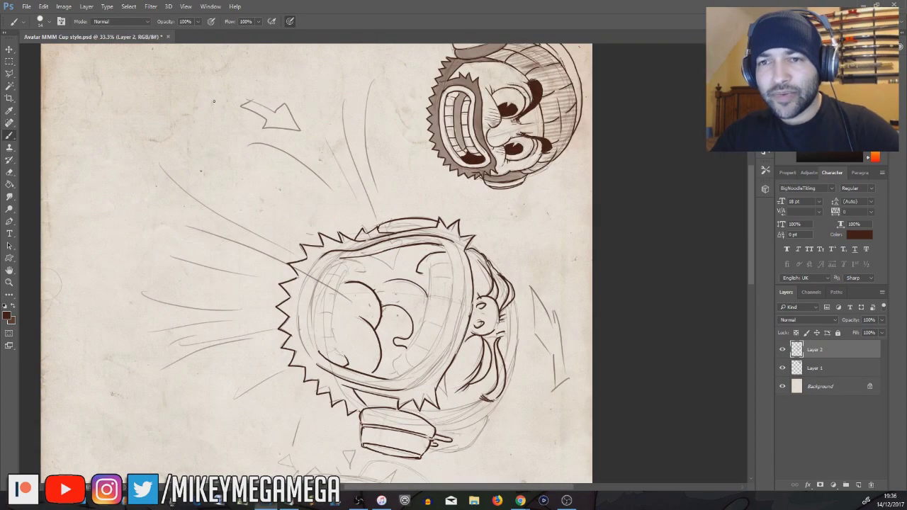
scroll(306, 222, "down", 2)
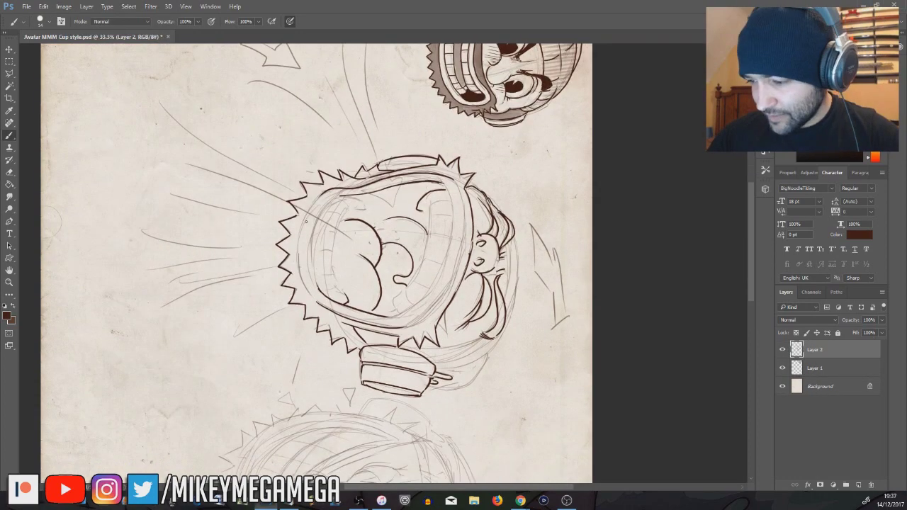
left_click_drag(319, 292, 342, 195)
left_click_drag(317, 283, 312, 226)
mouse_move(317, 304)
left_mouse_down()
mouse_move(304, 276)
mouse_move(322, 195)
left_mouse_up()
mouse_move(345, 296)
left_mouse_down()
mouse_move(336, 201)
mouse_move(362, 195)
left_mouse_up()
Flip the canvas horizontally and ink the upper gum line and the remaining lip outline of the open mouth.
left_click(64, 5)
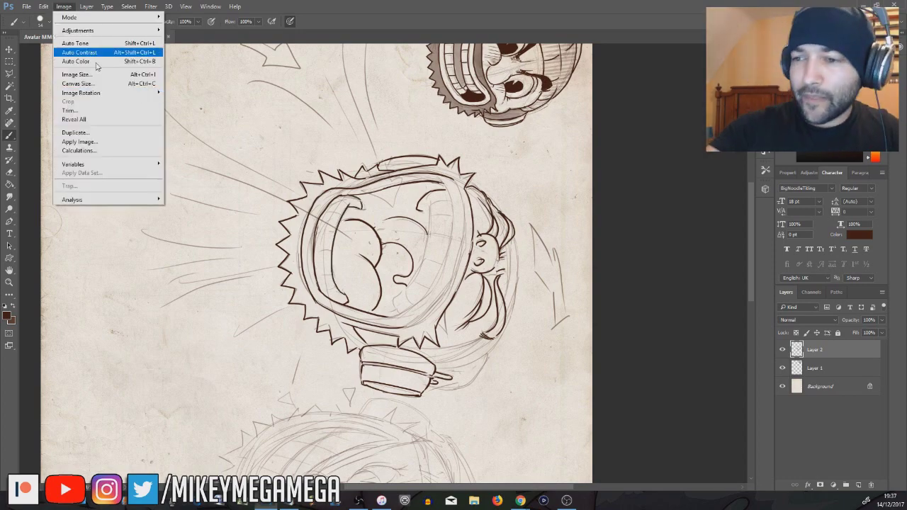
left_click(206, 125)
mouse_move(246, 316)
left_mouse_down()
mouse_move(180, 206)
mouse_move(238, 315)
mouse_move(185, 186)
mouse_move(192, 181)
left_mouse_up()
key("ctrl+z")
mouse_move(166, 221)
left_mouse_down()
mouse_move(193, 305)
mouse_move(231, 329)
mouse_move(171, 178)
left_mouse_up()
left_click_drag(128, 305, 116, 232)
mouse_move(203, 195)
left_mouse_down()
mouse_move(234, 312)
mouse_move(238, 304)
left_mouse_up()
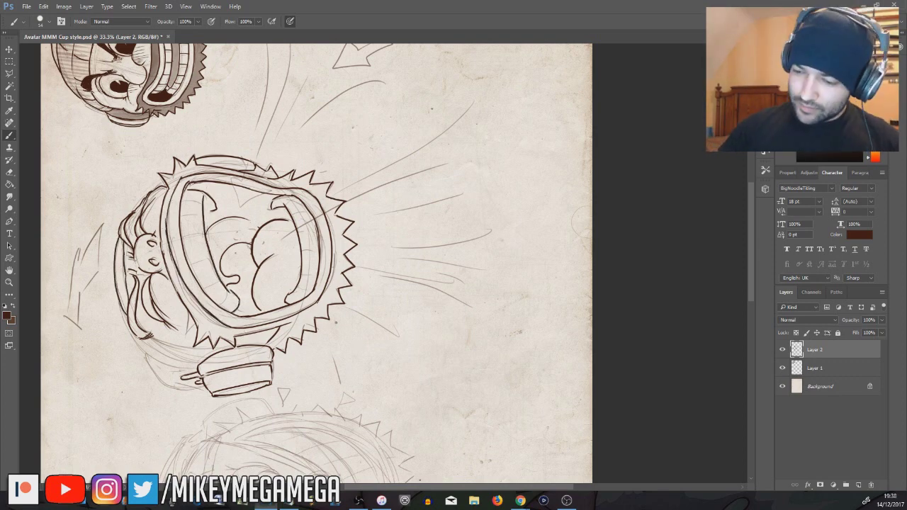
Rotate the canvas 90° clockwise and ink the beanie dome, headphone band and face creases of the open-mouthed head.
left_click(63, 6)
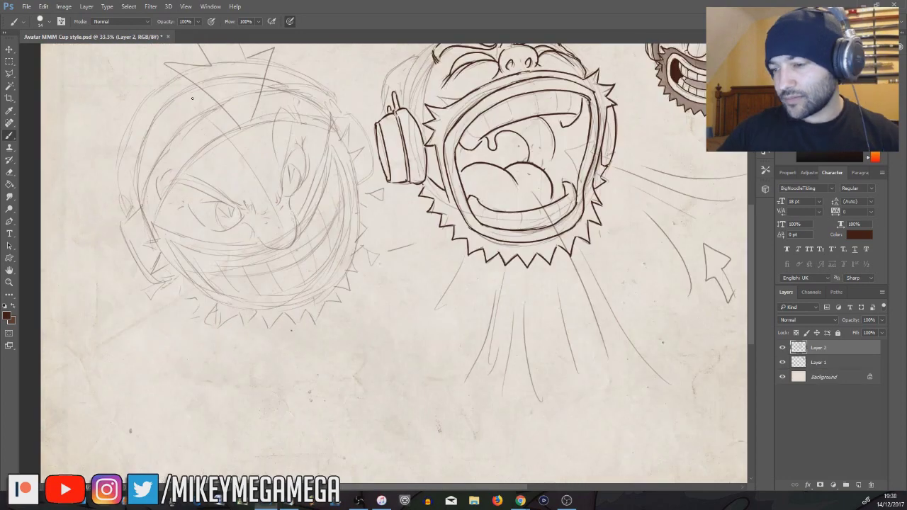
mouse_move(192, 98)
left_mouse_down()
mouse_move(85, 162)
mouse_move(85, 172)
left_mouse_up()
left_click_drag(310, 197, 331, 131)
left_click_drag(298, 181, 319, 124)
key("e")
key("b")
mouse_move(295, 179)
left_mouse_down()
mouse_move(305, 126)
mouse_move(337, 110)
mouse_move(293, 136)
left_mouse_up()
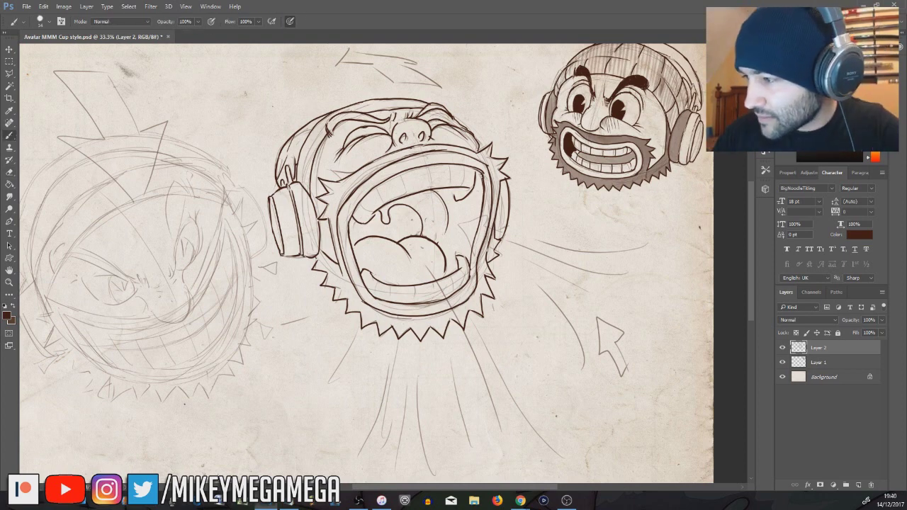
Flip the canvas horizontally and ink the dividing lines of the upper and lower teeth in the open mouth.
left_click(71, 8)
mouse_move(92, 98)
left_click(213, 133)
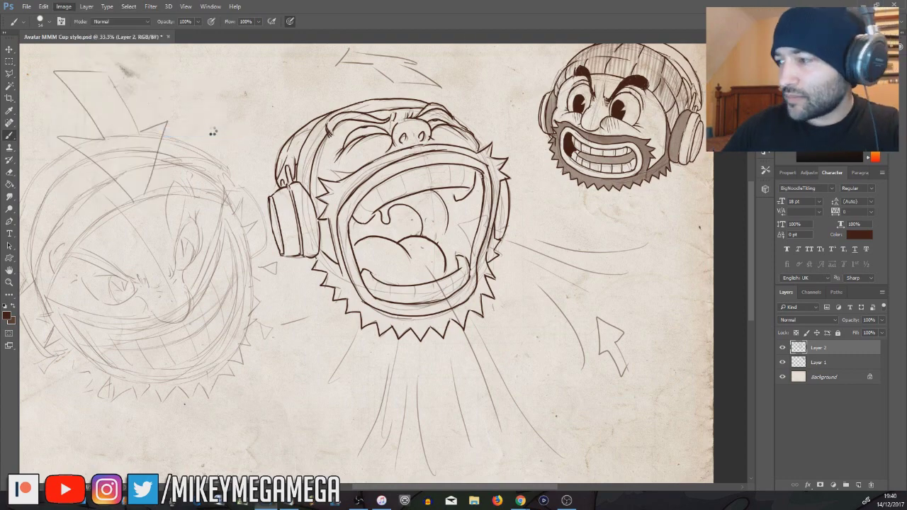
left_click_drag(244, 172, 242, 193)
mouse_move(199, 166)
left_mouse_down()
mouse_move(199, 186)
mouse_move(186, 186)
left_mouse_up()
left_click_drag(270, 189, 270, 199)
left_click_drag(282, 199, 287, 214)
left_click_drag(215, 282, 216, 302)
left_click_drag(197, 276, 198, 295)
mouse_move(185, 268)
left_mouse_down()
mouse_move(186, 282)
mouse_move(189, 265)
left_mouse_up()
left_click_drag(239, 286, 238, 303)
mouse_move(259, 285)
left_mouse_down()
mouse_move(260, 302)
mouse_move(278, 293)
left_mouse_up()
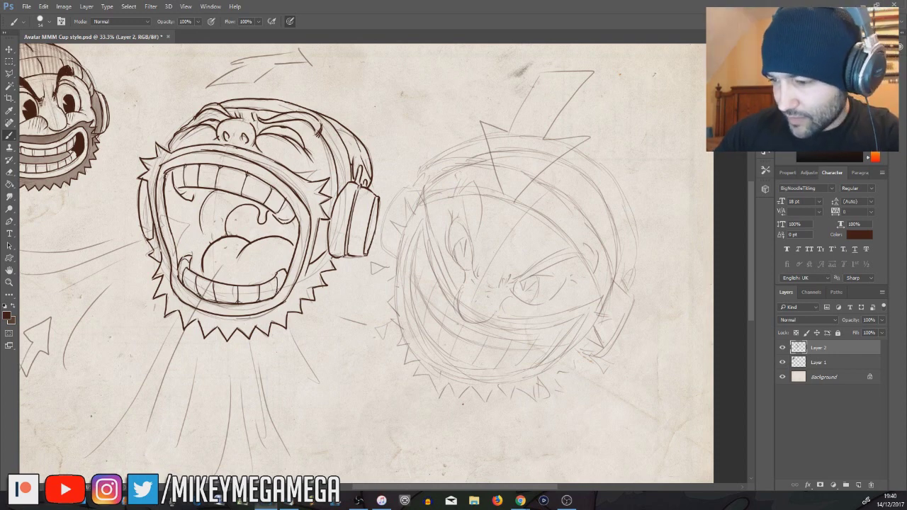
Ink the thick, solid eyebrows above the squeezed eyes of the open-mouthed head.
left_click_drag(297, 219, 292, 246)
left_click_drag(377, 487, 361, 487)
mouse_move(258, 111)
left_mouse_down()
mouse_move(361, 113)
mouse_move(374, 132)
left_mouse_up()
mouse_move(311, 114)
left_mouse_down()
mouse_move(314, 122)
mouse_move(281, 140)
mouse_move(297, 142)
mouse_move(272, 133)
mouse_move(324, 156)
left_mouse_up()
Enable pen pressure for brush opacity, keep pressure for size on, and add shading strokes around the nose and brow.
left_click(290, 22)
left_click(211, 21)
left_click(290, 21)
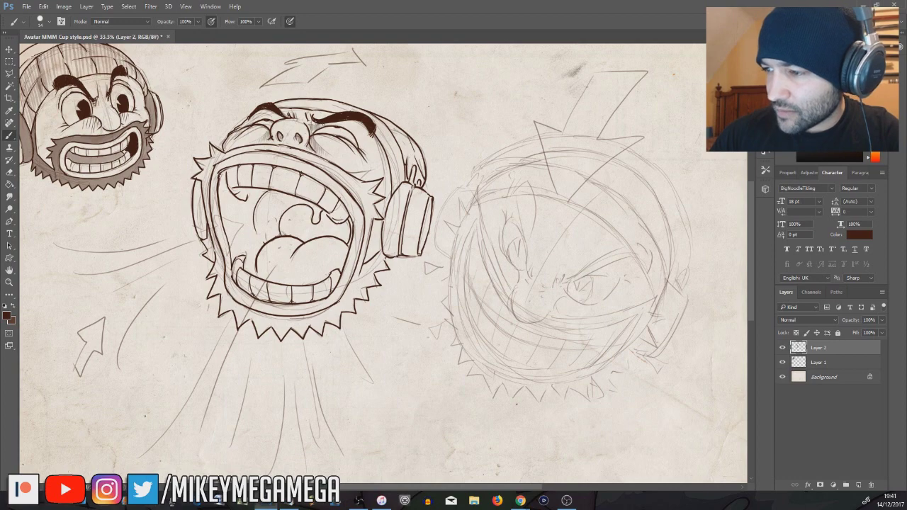
left_click_drag(272, 116, 276, 114)
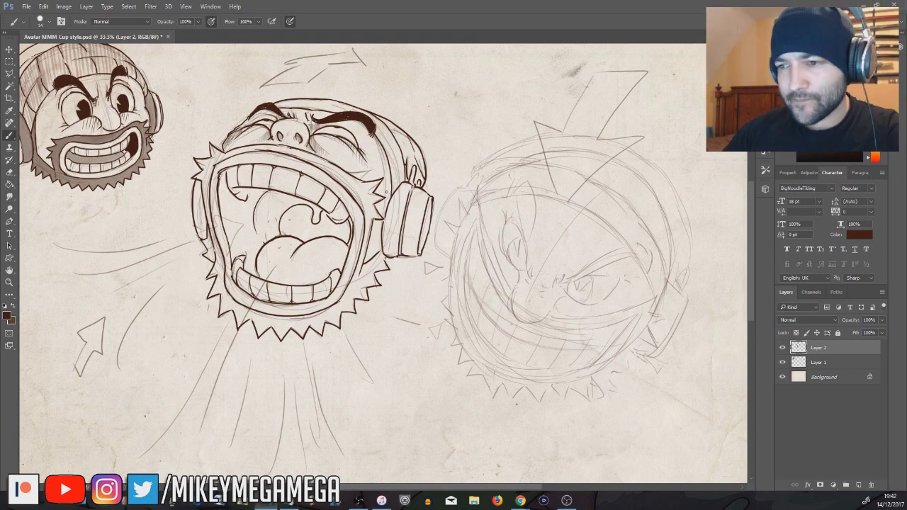
Select the beard, headphone band and ear cup areas of the open-mouthed head with the Polygonal Lasso, excluding the mouth.
key("l")
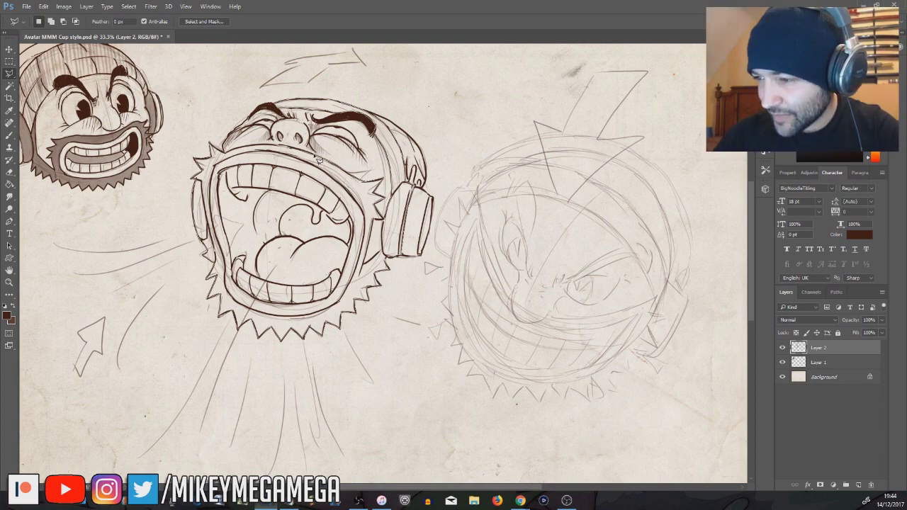
key("alt")
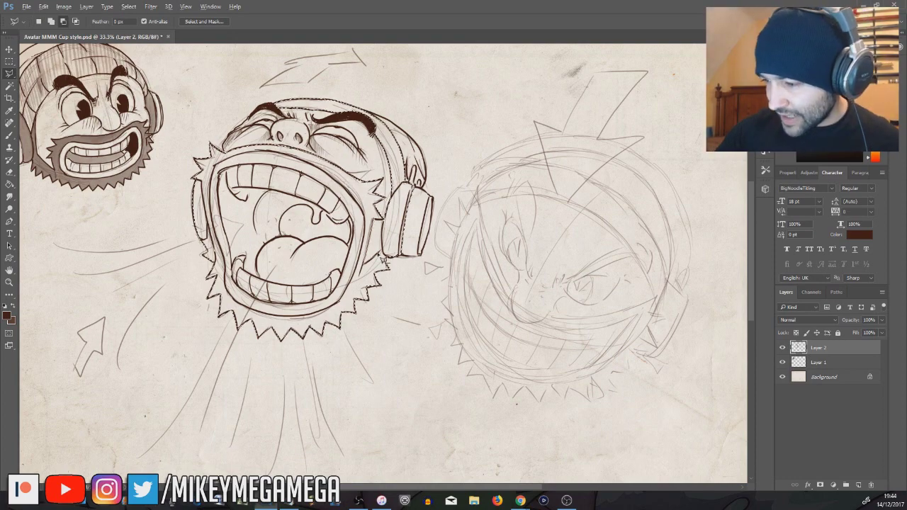
key("b")
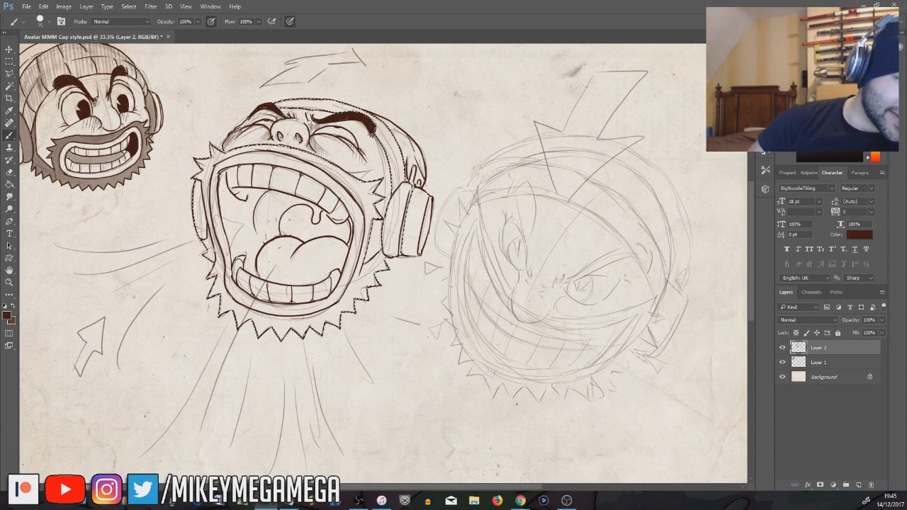
left_click_drag(906, 70, 0, 46)
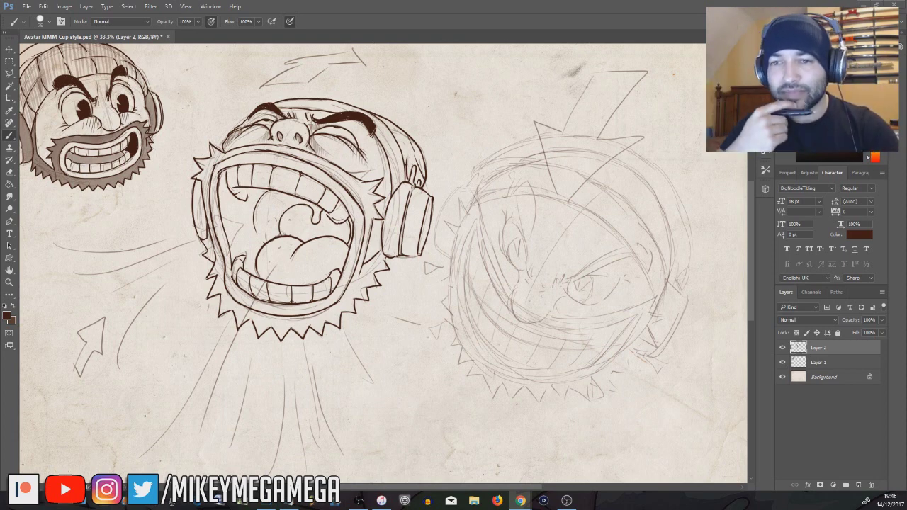
Shade the selected beard and headphone band in translucent brown, darken the ear cup pads, and deselect.
left_click(224, 151)
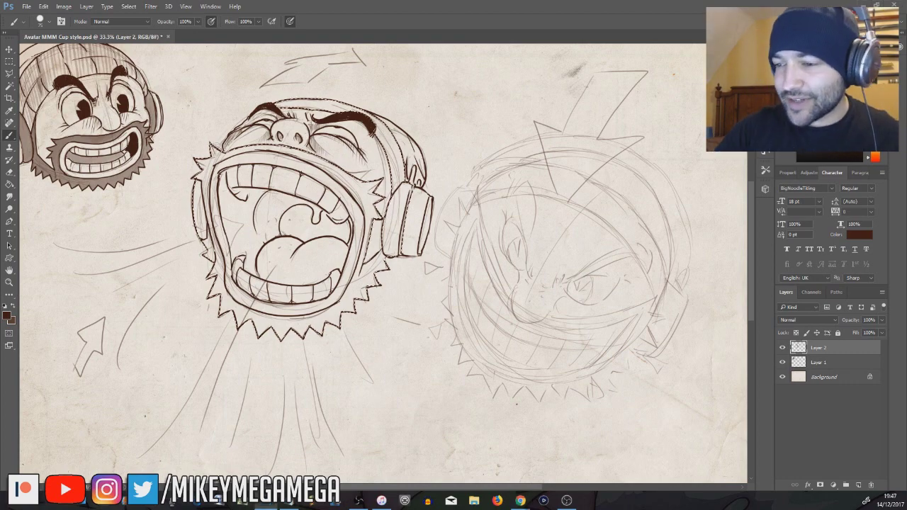
mouse_move(212, 150)
left_mouse_down()
mouse_move(199, 233)
mouse_move(216, 295)
mouse_move(237, 321)
mouse_move(273, 338)
mouse_move(346, 315)
mouse_move(365, 280)
mouse_move(372, 220)
mouse_move(365, 181)
mouse_move(241, 148)
mouse_move(213, 165)
mouse_move(202, 195)
mouse_move(224, 266)
left_mouse_up()
left_click_drag(199, 181, 201, 239)
mouse_move(409, 187)
left_mouse_down()
mouse_move(394, 242)
mouse_move(404, 178)
mouse_move(391, 241)
mouse_move(408, 188)
left_mouse_up()
mouse_move(277, 105)
left_mouse_down()
mouse_move(352, 107)
mouse_move(398, 185)
left_mouse_up()
key("l")
key("ctrl+d")
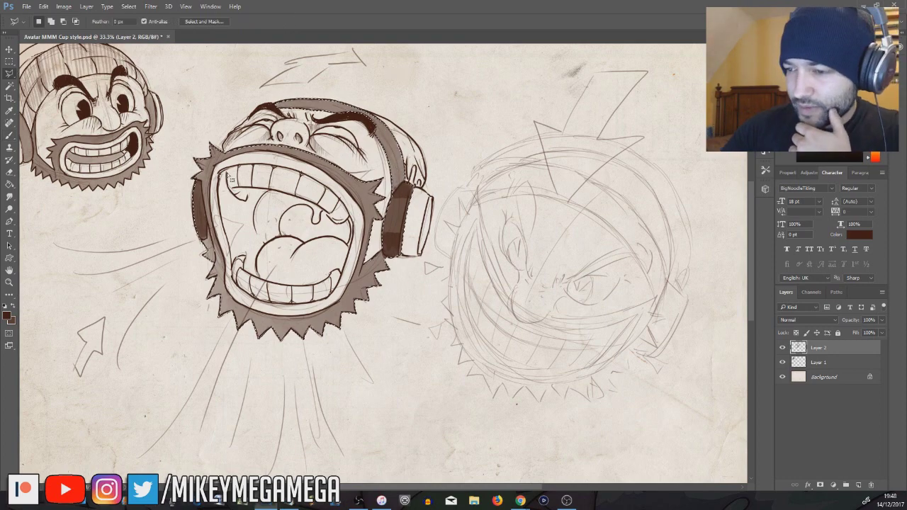
Select the mouth interior between the teeth and shade it with a larger brush, making the throat darker.
mouse_move(341, 231)
left_mouse_down()
mouse_move(350, 265)
mouse_move(319, 290)
mouse_move(256, 282)
mouse_move(238, 269)
mouse_move(221, 190)
mouse_move(228, 177)
left_mouse_up()
key("b")
right_click(339, 246)
left_click_drag(340, 249, 353, 248)
mouse_move(232, 184)
left_mouse_down()
mouse_move(257, 261)
mouse_move(330, 262)
mouse_move(341, 227)
left_mouse_up()
mouse_move(261, 217)
left_mouse_down()
mouse_move(309, 193)
mouse_move(294, 218)
mouse_move(276, 187)
mouse_move(268, 195)
mouse_move(268, 243)
mouse_move(282, 228)
mouse_move(337, 234)
mouse_move(280, 209)
mouse_move(275, 195)
mouse_move(282, 218)
mouse_move(305, 238)
mouse_move(290, 215)
mouse_move(309, 230)
mouse_move(325, 216)
mouse_move(354, 220)
left_mouse_up()
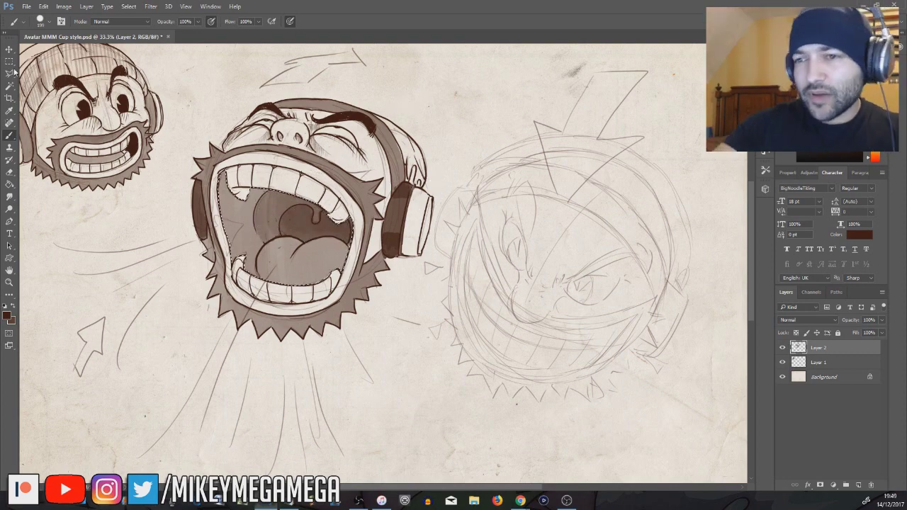
Marquee-select the open-mouthed head, scale it to about 69% with Free Transform, move it beside the first head and deselect.
key("m")
scroll(390, 167, "down", 2)
left_click_drag(245, 106, 401, 285)
left_click_drag(238, 81, 433, 298)
left_click_drag(412, 170, 409, 170)
left_click_drag(422, 119, 415, 128)
left_click(44, 7)
left_click(71, 203)
left_click_drag(424, 91, 364, 161)
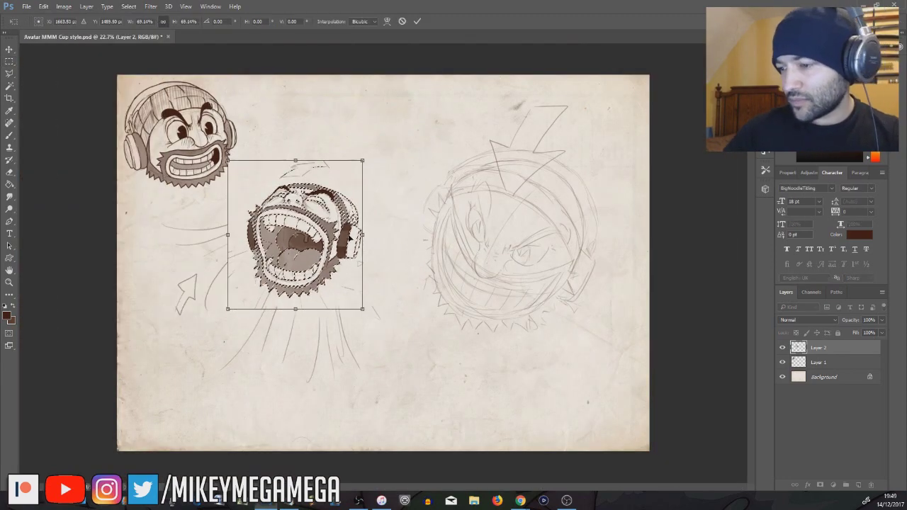
left_click_drag(312, 249, 304, 148)
key("Return")
key("ctrl+d")
Reduce the brush size and ink the nose and the outer edge of the far eye on the grinning head.
scroll(516, 317, "up", 8)
scroll(495, 392, "down", 2)
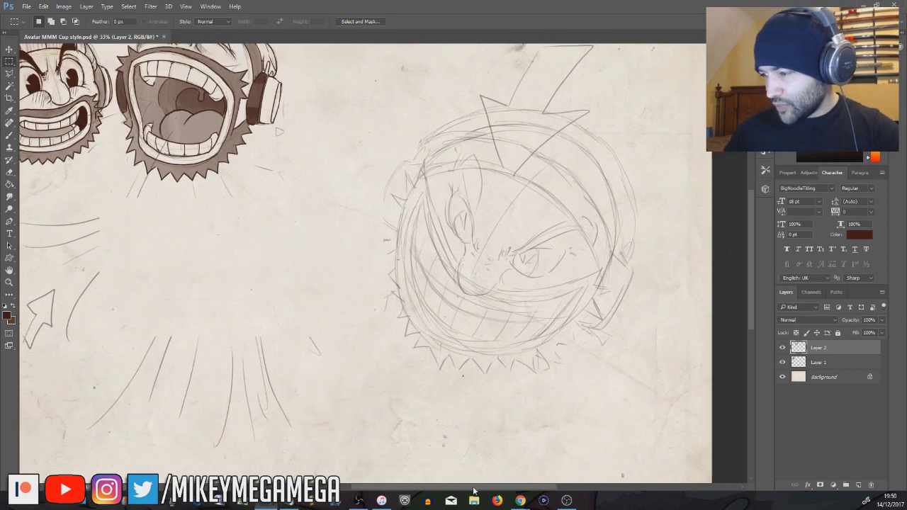
key("b")
right_click(428, 197)
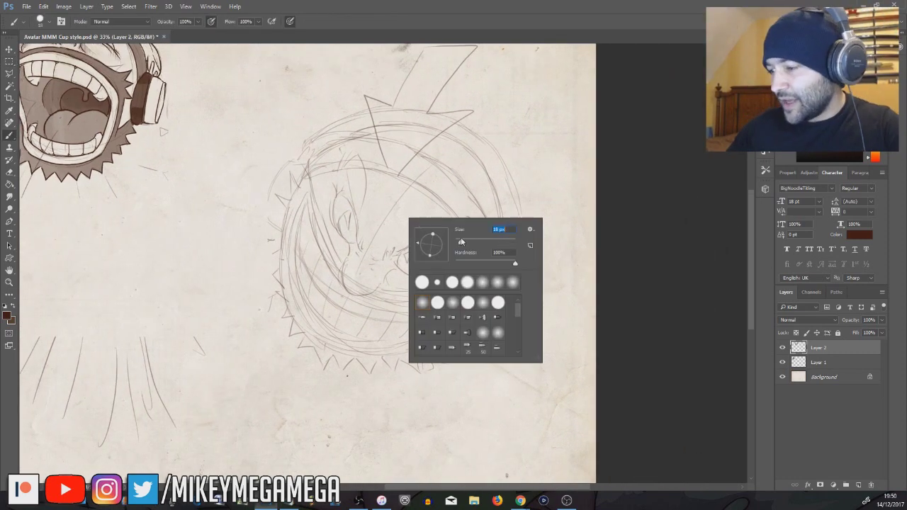
key("Return")
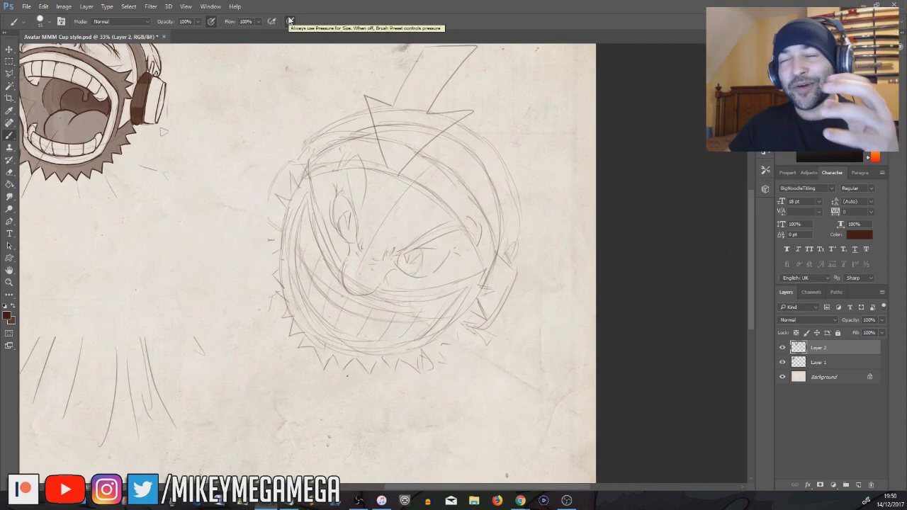
mouse_move(346, 261)
left_mouse_down()
mouse_move(344, 290)
mouse_move(375, 286)
mouse_move(341, 236)
mouse_move(329, 195)
left_mouse_up()
left_click_drag(339, 226, 335, 196)
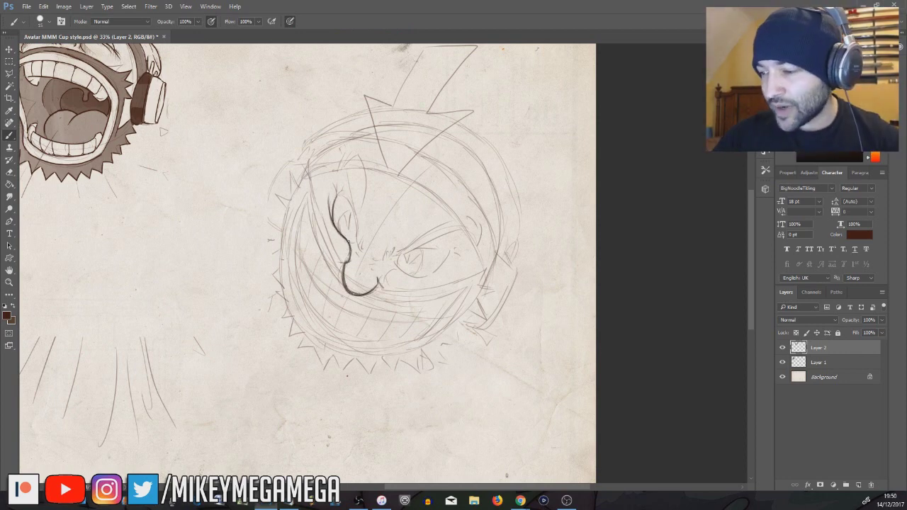
Ink the rest of the grinning head's far eye outline, its lashes and the frown marks above the nose.
mouse_move(362, 251)
left_mouse_down()
mouse_move(351, 204)
mouse_move(337, 196)
left_mouse_up()
mouse_move(346, 199)
left_mouse_down()
mouse_move(357, 222)
mouse_move(335, 184)
left_mouse_up()
left_click_drag(347, 201, 358, 226)
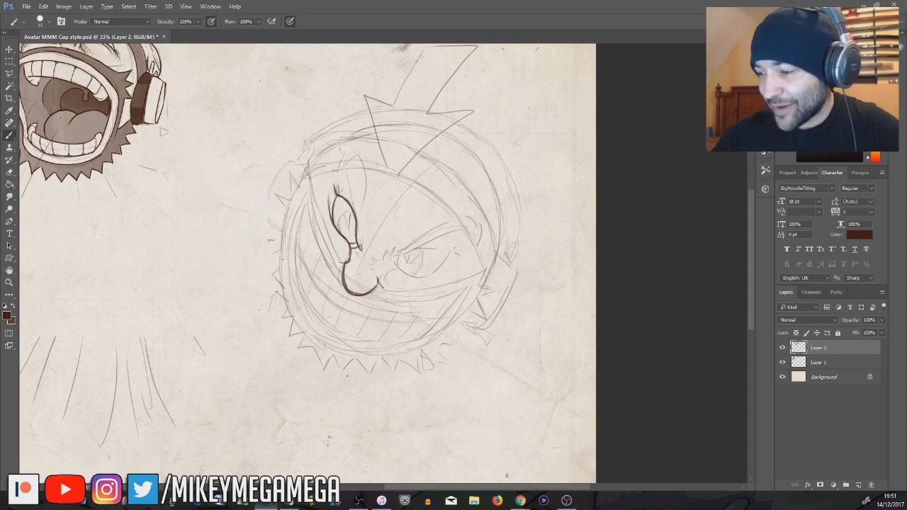
left_click_drag(379, 259, 381, 248)
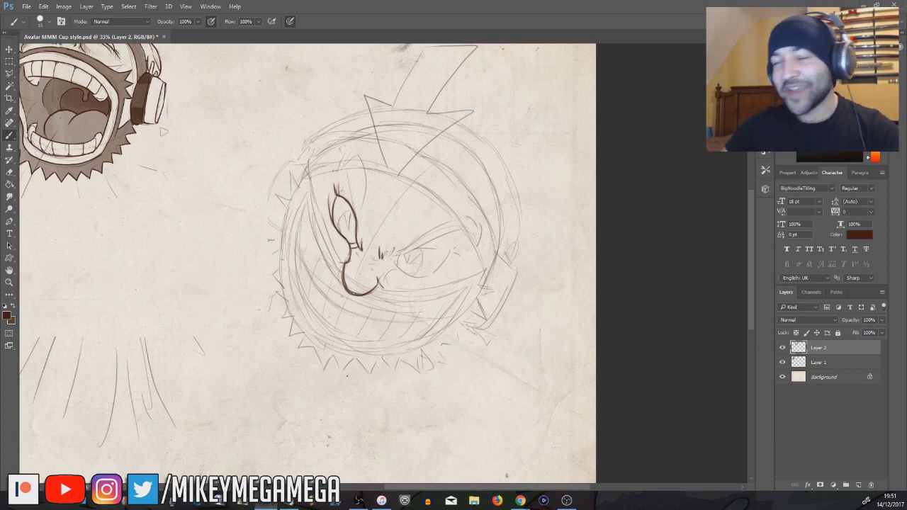
Ink the solid, thick far eyebrow and the upper eyelid of the grinning head's far eye.
mouse_move(355, 180)
left_mouse_down()
mouse_move(357, 201)
mouse_move(361, 170)
mouse_move(360, 249)
left_mouse_up()
mouse_move(346, 171)
left_mouse_down()
mouse_move(353, 168)
mouse_move(360, 204)
left_mouse_up()
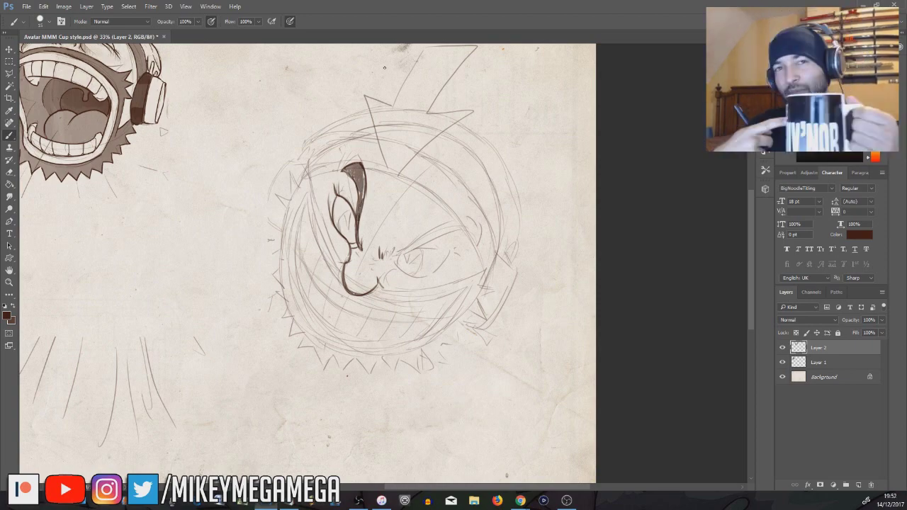
mouse_move(361, 170)
left_mouse_down()
mouse_move(362, 197)
mouse_move(347, 170)
mouse_move(359, 210)
mouse_move(340, 193)
mouse_move(350, 199)
left_mouse_up()
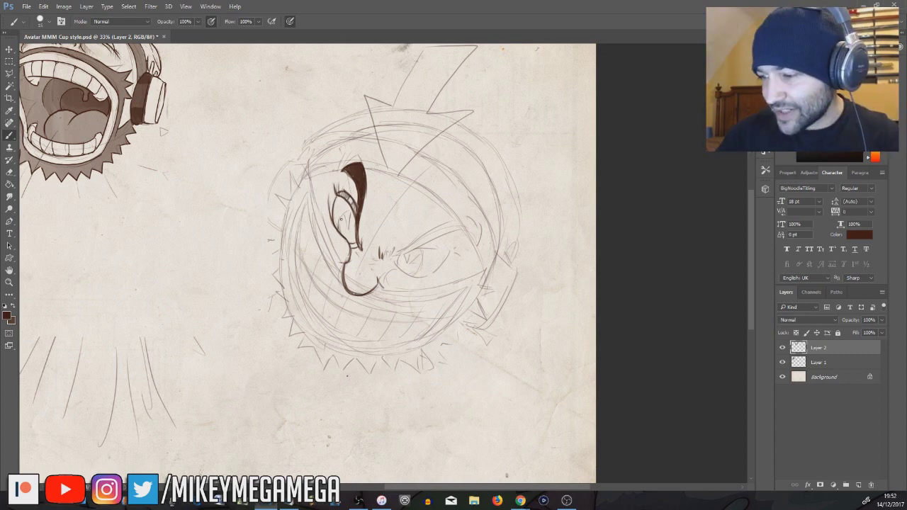
Ink the far eye's pupil and the cheek lines on both sides of the grinning head's nose.
mouse_move(317, 207)
left_mouse_down()
mouse_move(345, 264)
mouse_move(323, 237)
left_mouse_up()
left_click_drag(383, 269, 398, 278)
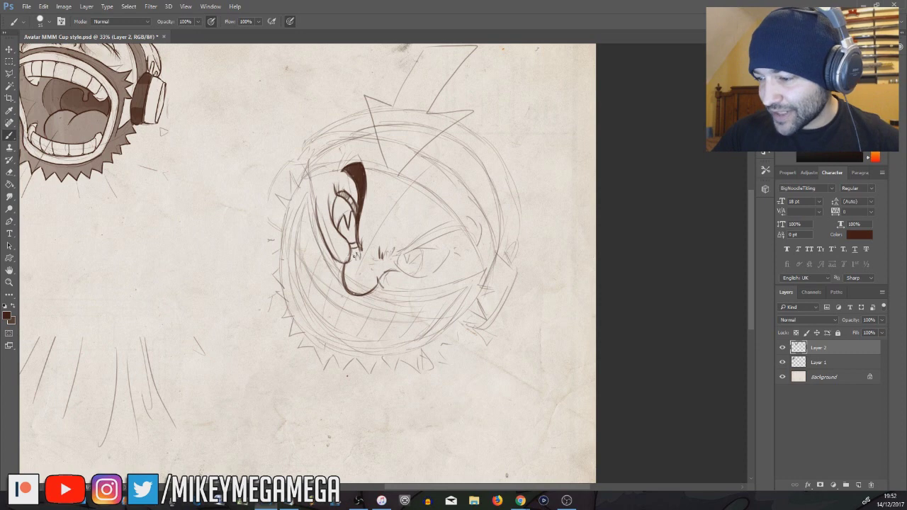
mouse_move(381, 274)
left_mouse_down()
mouse_move(391, 293)
mouse_move(444, 290)
left_mouse_up()
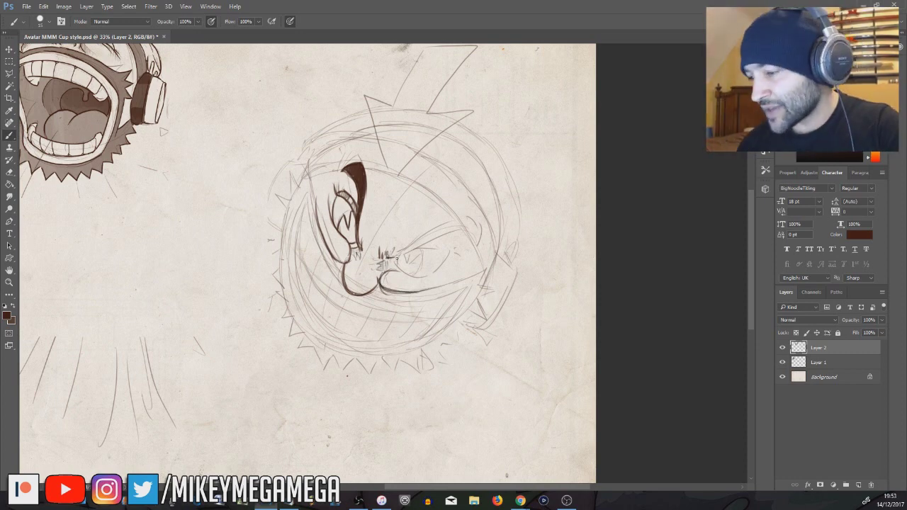
Ink the grinning head's thick near eyebrow and near eye with pupil, plus shading wrinkles around the nose and brow.
mouse_move(386, 256)
left_mouse_down()
mouse_move(465, 233)
mouse_move(471, 217)
mouse_move(473, 240)
mouse_move(438, 231)
mouse_move(465, 229)
left_mouse_up()
left_click_drag(398, 253, 459, 221)
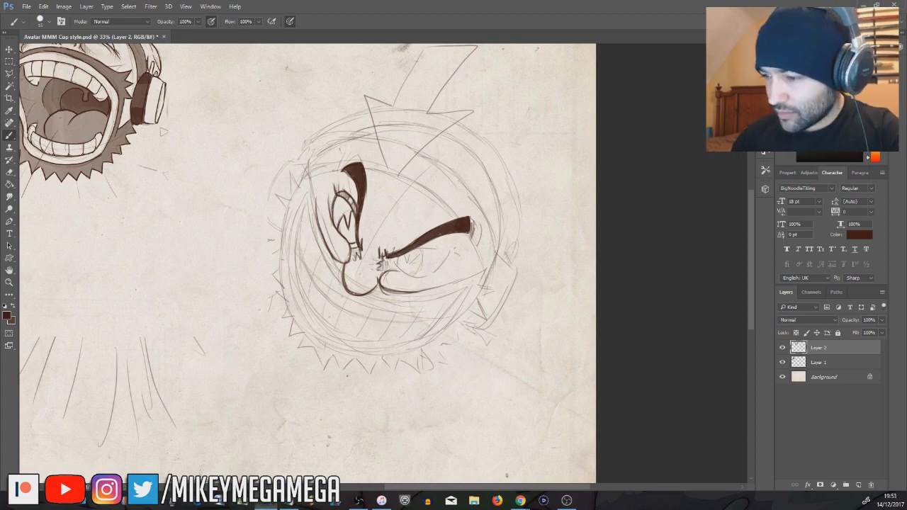
mouse_move(389, 262)
left_mouse_down()
mouse_move(428, 277)
mouse_move(446, 251)
mouse_move(417, 275)
left_mouse_up()
mouse_move(368, 207)
left_mouse_down()
mouse_move(394, 216)
mouse_move(382, 237)
mouse_move(365, 209)
mouse_move(366, 253)
mouse_move(377, 207)
mouse_move(343, 259)
left_mouse_up()
mouse_move(346, 244)
left_mouse_down()
mouse_move(347, 260)
mouse_move(389, 287)
left_mouse_up()
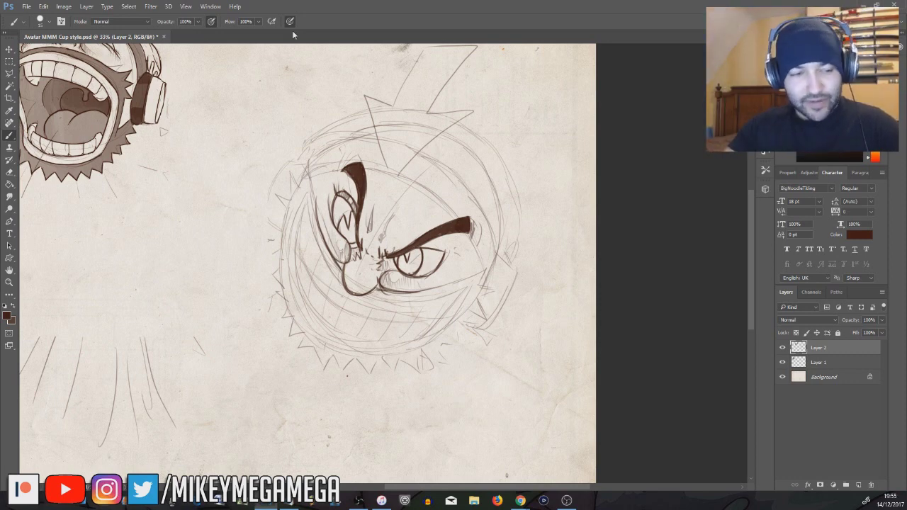
Ink the grin's mouth outline, outer lip contour and the line between the teeth rows, rotating the canvas 90° clockwise.
mouse_move(309, 192)
left_mouse_down()
mouse_move(315, 239)
mouse_move(343, 268)
left_mouse_up()
left_click_drag(419, 291, 472, 281)
left_click(64, 7)
mouse_move(92, 92)
left_click(196, 100)
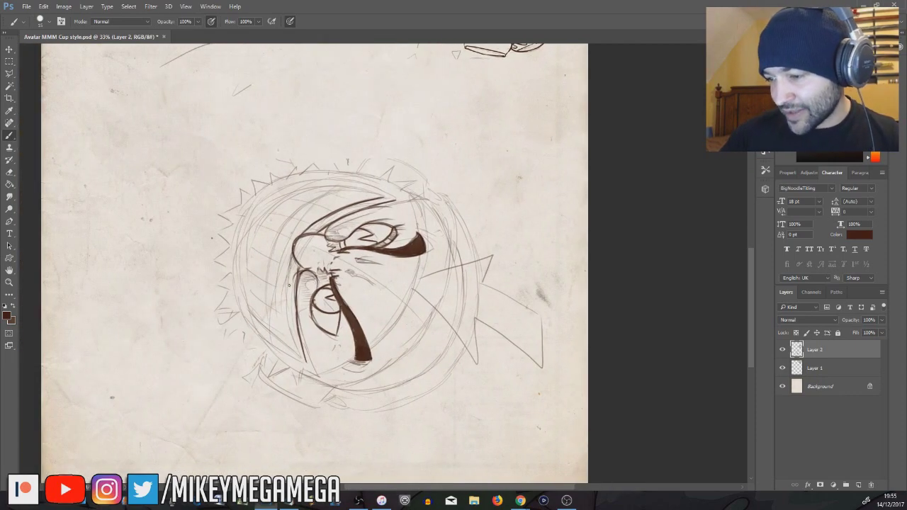
mouse_move(293, 253)
left_mouse_down()
mouse_move(287, 312)
mouse_move(299, 358)
mouse_move(250, 292)
mouse_move(247, 249)
left_mouse_up()
mouse_move(297, 353)
left_mouse_down()
mouse_move(247, 270)
mouse_move(262, 216)
mouse_move(326, 188)
mouse_move(387, 194)
left_mouse_up()
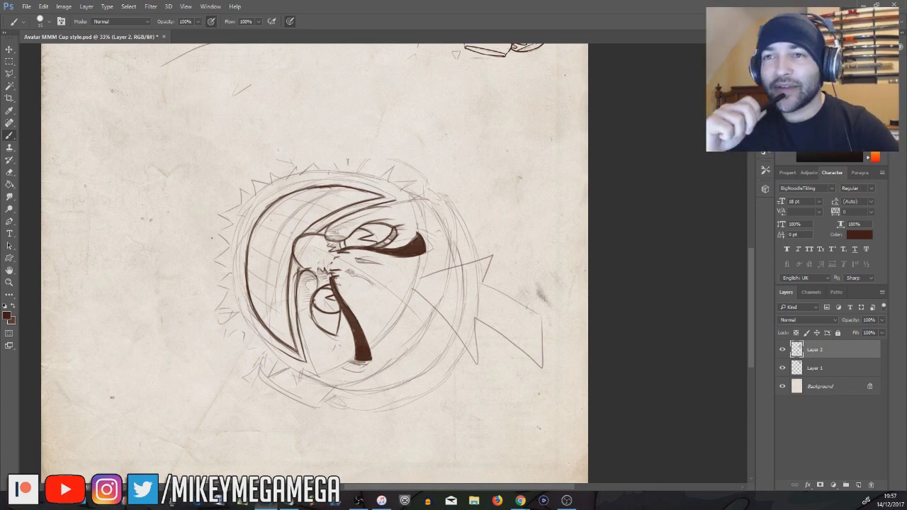
mouse_move(283, 354)
left_mouse_down()
mouse_move(238, 287)
mouse_move(236, 250)
mouse_move(261, 194)
mouse_move(313, 179)
mouse_move(395, 199)
left_mouse_up()
mouse_move(271, 331)
left_mouse_down()
mouse_move(265, 315)
mouse_move(285, 220)
mouse_move(343, 188)
mouse_move(266, 294)
mouse_move(270, 328)
left_mouse_up()
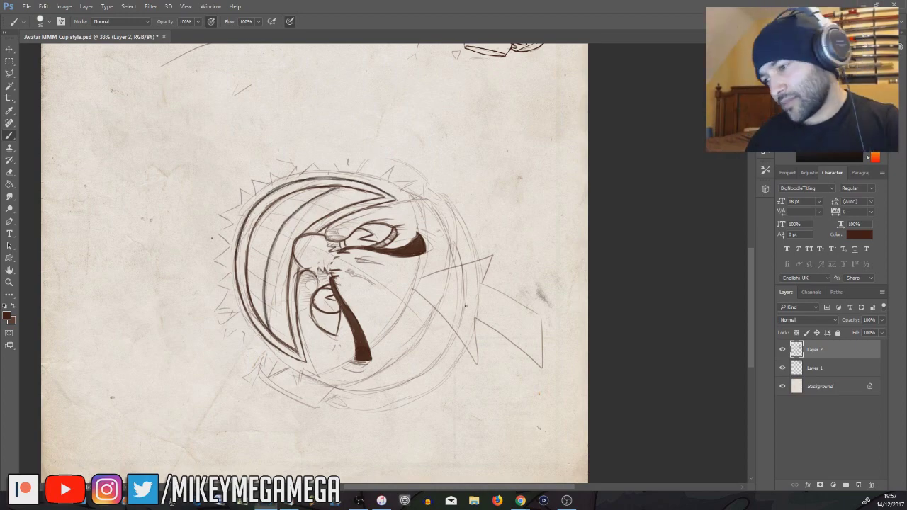
Shade the grinning head's irises around their highlights, add fine strokes along both eyebrows and ink the near eye's lower lid.
mouse_move(347, 243)
left_mouse_down()
mouse_move(372, 232)
mouse_move(374, 243)
left_mouse_up()
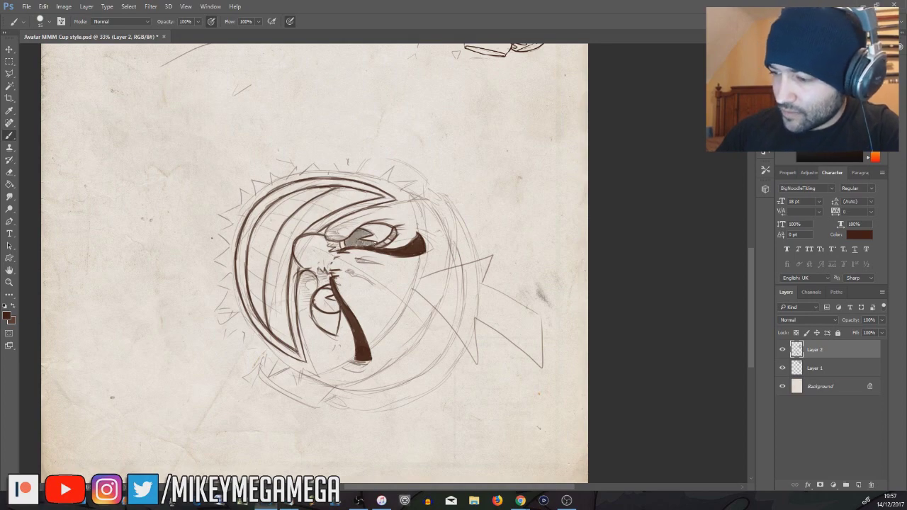
mouse_move(315, 307)
left_mouse_down()
mouse_move(330, 293)
mouse_move(332, 306)
mouse_move(321, 298)
mouse_move(325, 289)
left_mouse_up()
mouse_move(347, 245)
left_mouse_down()
mouse_move(353, 235)
mouse_move(365, 244)
left_mouse_up()
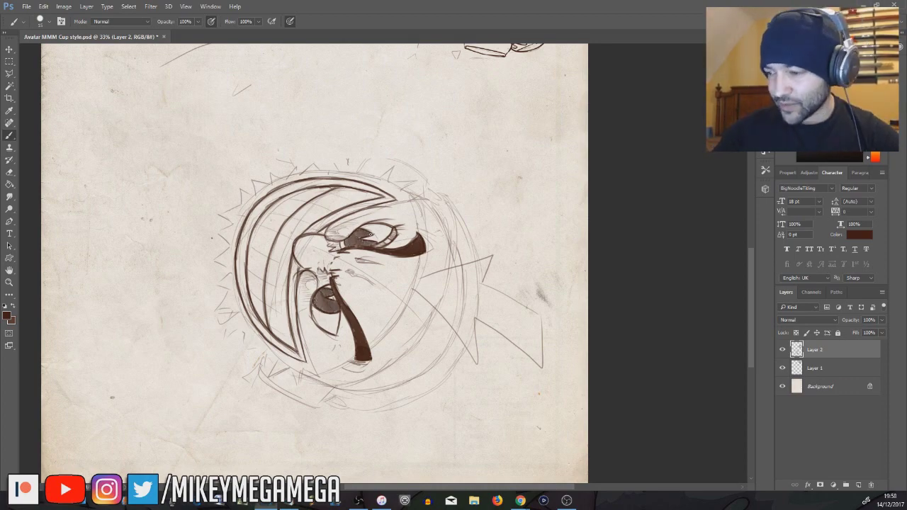
left_click_drag(345, 316, 339, 363)
left_click_drag(423, 244, 420, 225)
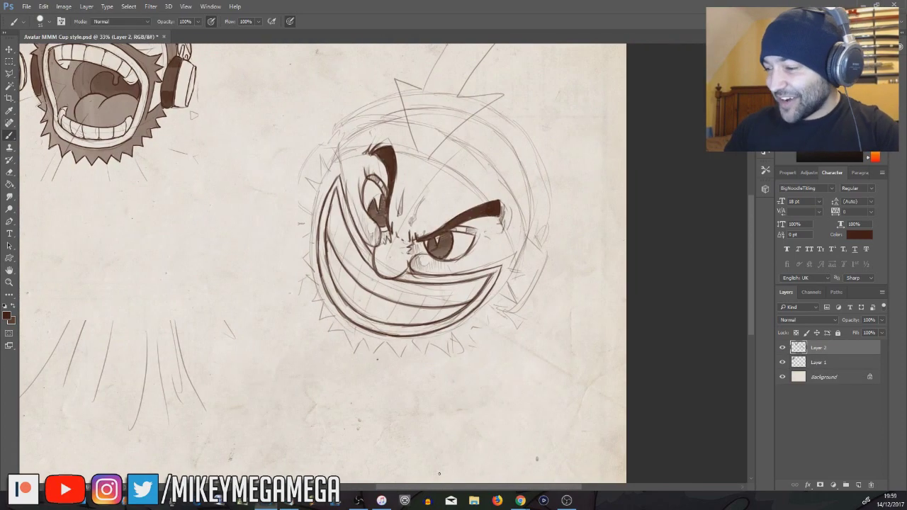
left_click_drag(422, 254, 473, 256)
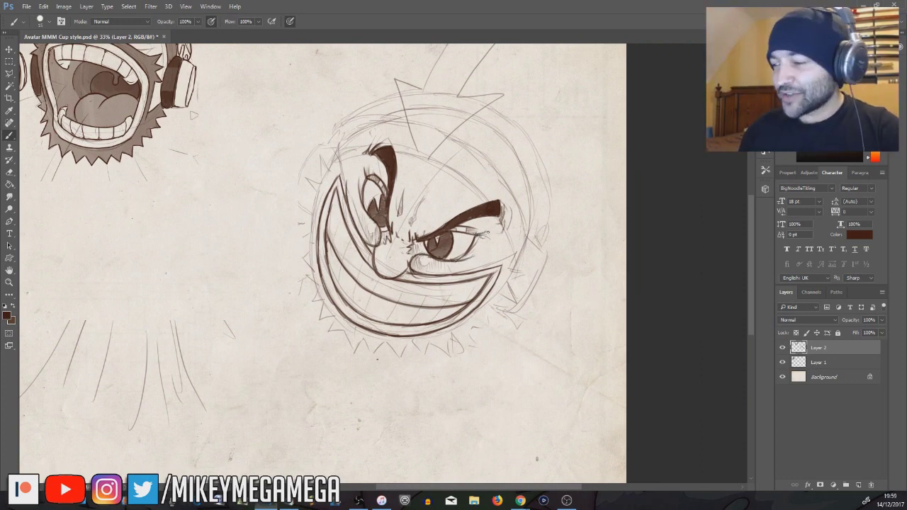
Ink the spiky beard outline around the grin, from the far sideburn beneath the chin to the near sideburn.
mouse_move(347, 185)
left_mouse_down()
mouse_move(339, 146)
mouse_move(312, 187)
left_mouse_up()
mouse_move(499, 264)
left_mouse_down()
mouse_move(525, 270)
mouse_move(506, 293)
left_mouse_up()
left_click_drag(317, 190, 315, 246)
left_click_drag(358, 350, 312, 287)
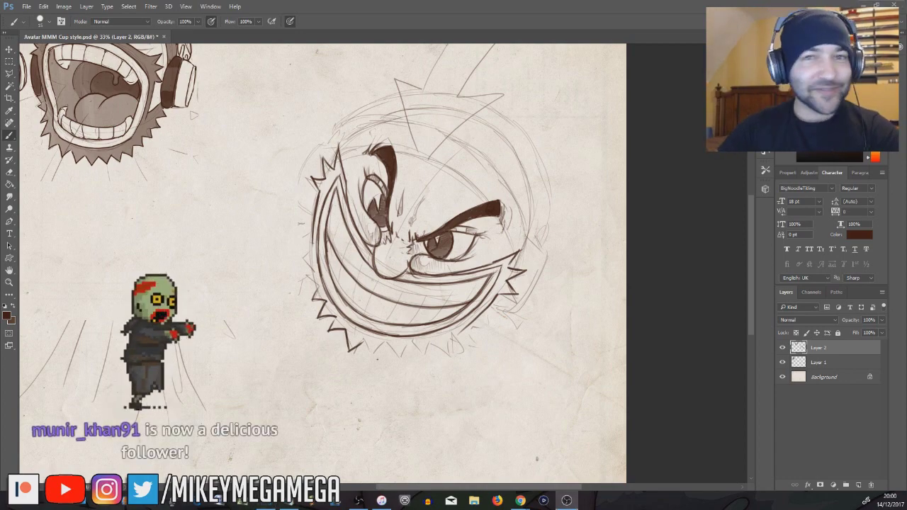
left_click_drag(303, 281, 305, 229)
mouse_move(363, 351)
left_mouse_down()
mouse_move(458, 343)
mouse_move(496, 306)
left_mouse_up()
left_click_drag(310, 228, 313, 275)
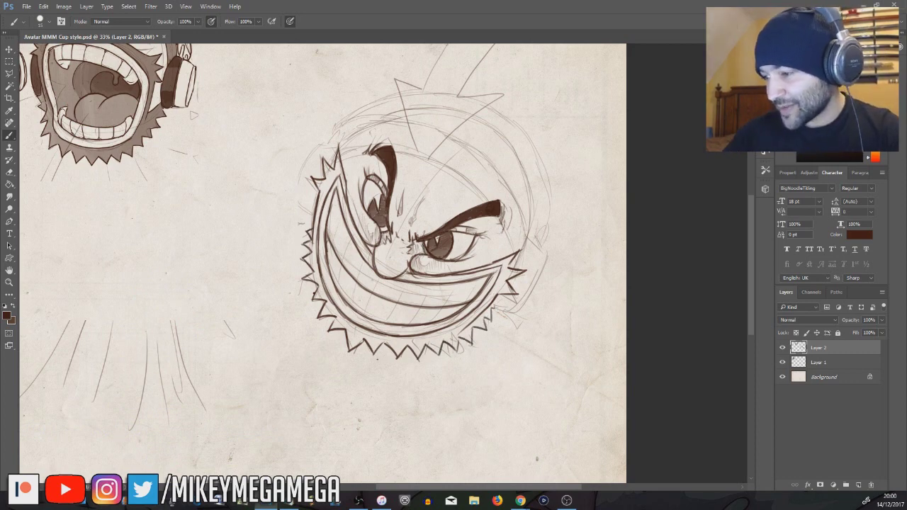
left_click_drag(319, 191, 311, 229)
Ink the dividing lines between the grin's teeth and the beanie's edge on the far side of the head.
mouse_move(366, 313)
left_mouse_down()
mouse_move(377, 283)
mouse_move(342, 217)
left_mouse_up()
left_click_drag(329, 222, 337, 200)
left_click_drag(405, 282, 389, 324)
mouse_move(428, 285)
left_mouse_down()
mouse_move(413, 325)
mouse_move(439, 319)
left_mouse_up()
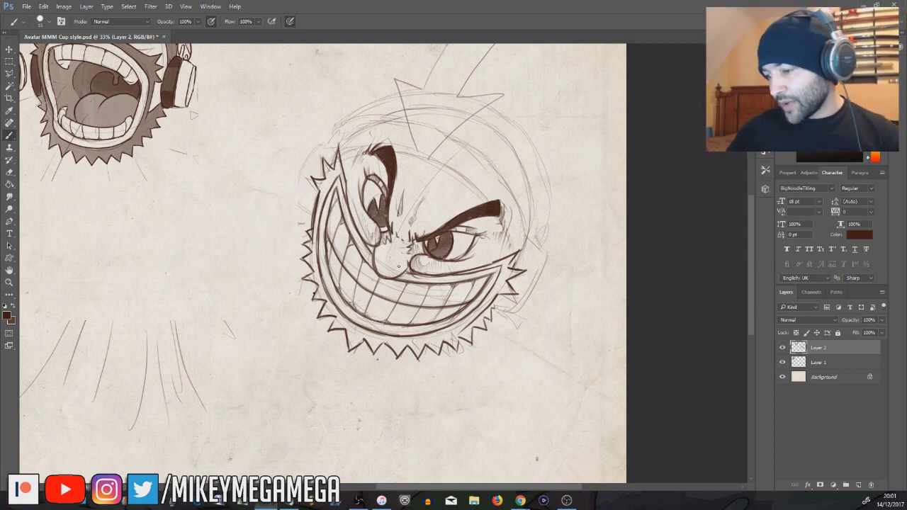
mouse_move(330, 164)
left_mouse_down()
mouse_move(333, 150)
mouse_move(394, 118)
left_mouse_up()
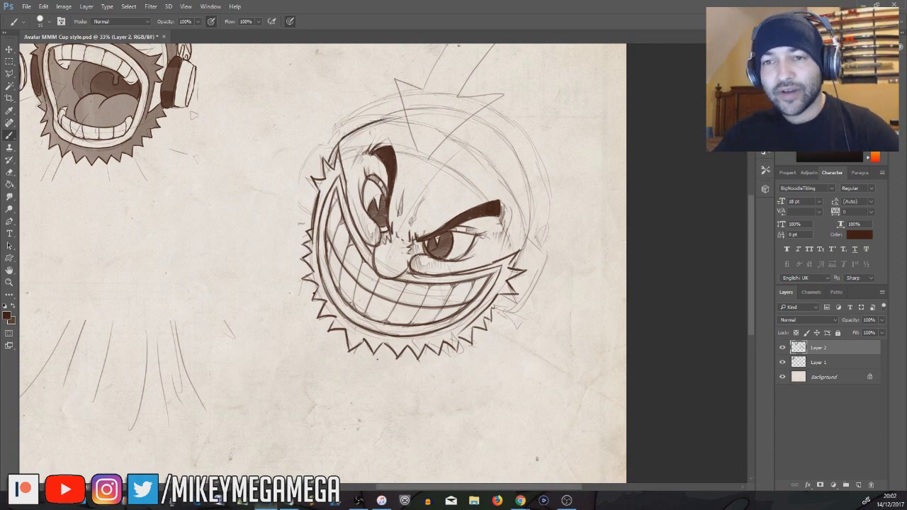
left_click(290, 501)
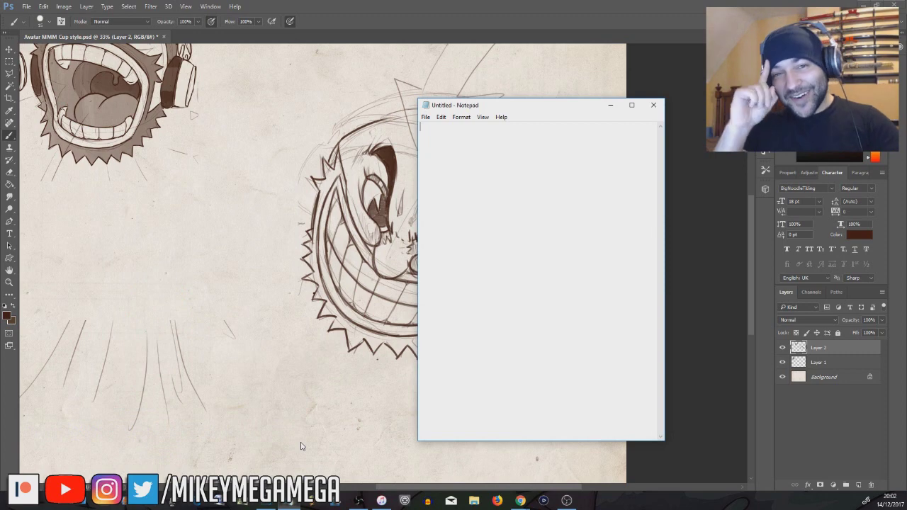
type("Croquis cafe - youtube")
key("Return")
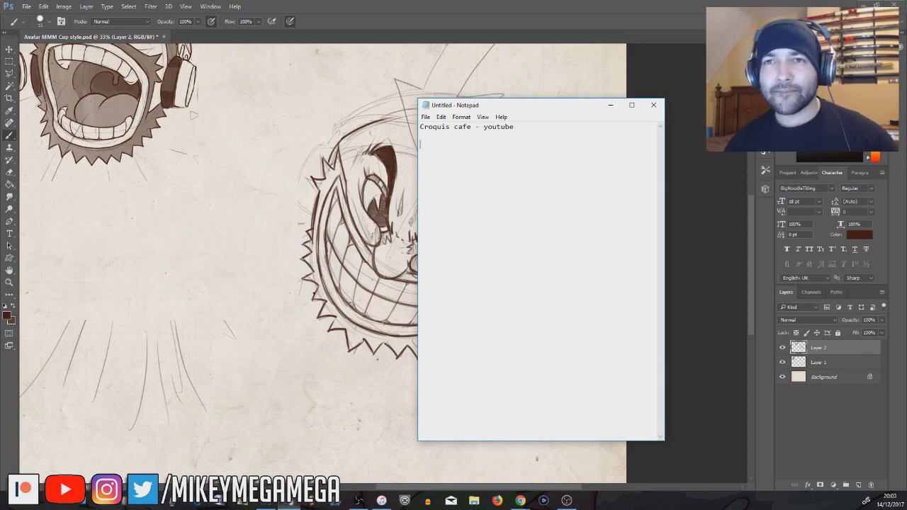
type("www. Piskel. com")
left_click(577, 176)
key("Return")
key("Return")
key("ctrl+v")
left_click(690, 129)
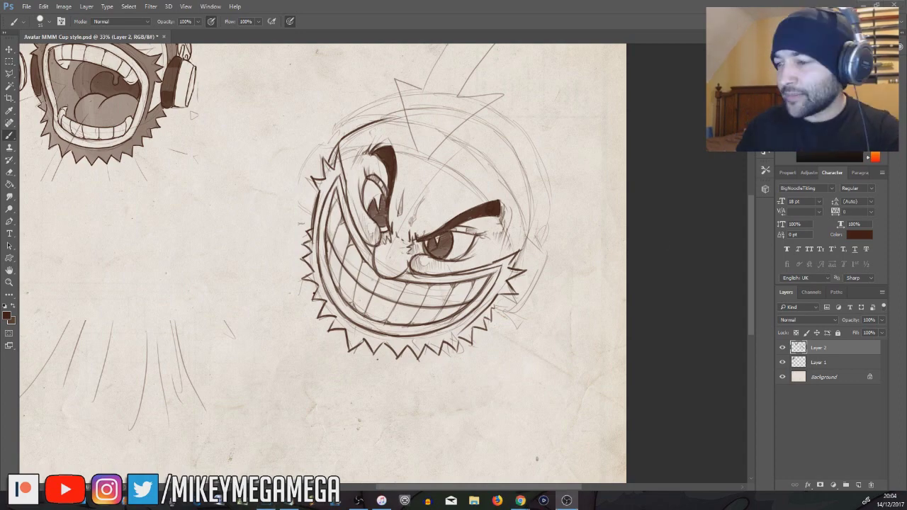
Ink the outline of the headphone earcup on the far side of the grinning head.
mouse_move(312, 150)
left_mouse_down()
mouse_move(294, 203)
mouse_move(304, 210)
left_mouse_up()
mouse_move(328, 148)
left_mouse_down()
mouse_move(305, 213)
mouse_move(332, 143)
left_mouse_up()
mouse_move(317, 146)
left_mouse_down()
mouse_move(293, 206)
mouse_move(312, 218)
left_mouse_up()
left_click_drag(331, 143, 325, 155)
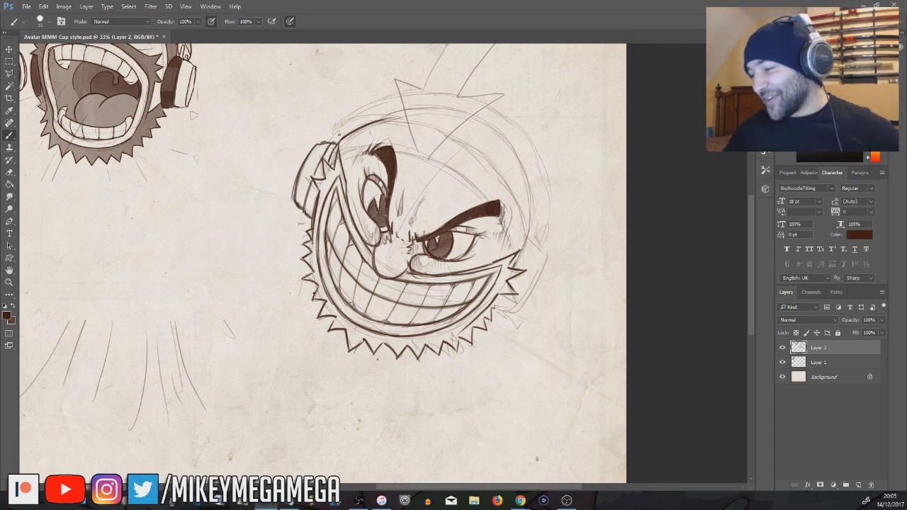
Ink the near headphone earcup of the grinning head and shade the cushions of both earcups.
left_click_drag(495, 306, 515, 309)
left_click_drag(540, 248, 512, 309)
mouse_move(536, 262)
left_mouse_down()
mouse_move(523, 306)
mouse_move(546, 256)
left_mouse_up()
left_click_drag(547, 256, 519, 311)
left_click_drag(541, 276, 517, 312)
mouse_move(310, 188)
left_mouse_down()
mouse_move(310, 215)
mouse_move(335, 146)
left_mouse_up()
mouse_move(496, 306)
left_mouse_down()
mouse_move(519, 294)
mouse_move(530, 248)
left_mouse_up()
left_click_drag(528, 282, 537, 248)
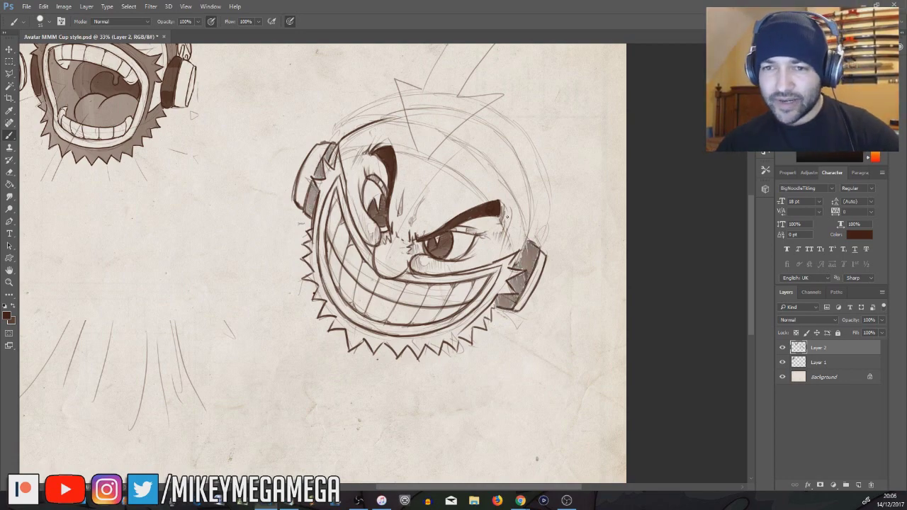
Add "Yomawari Night Alone" below the link in the Notepad list and return to Photoshop.
left_click(291, 502)
key("Return")
key("Return")
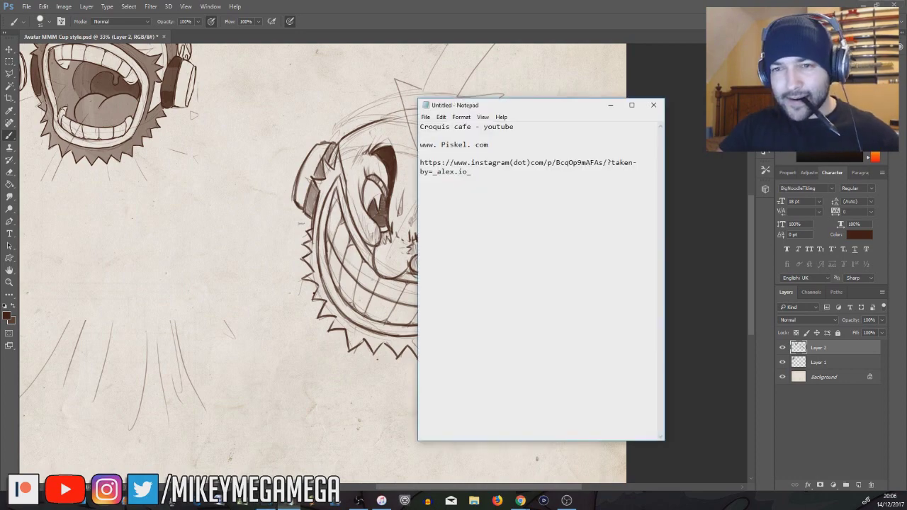
type("Yomawari Night Alone")
key("alt+Tab")
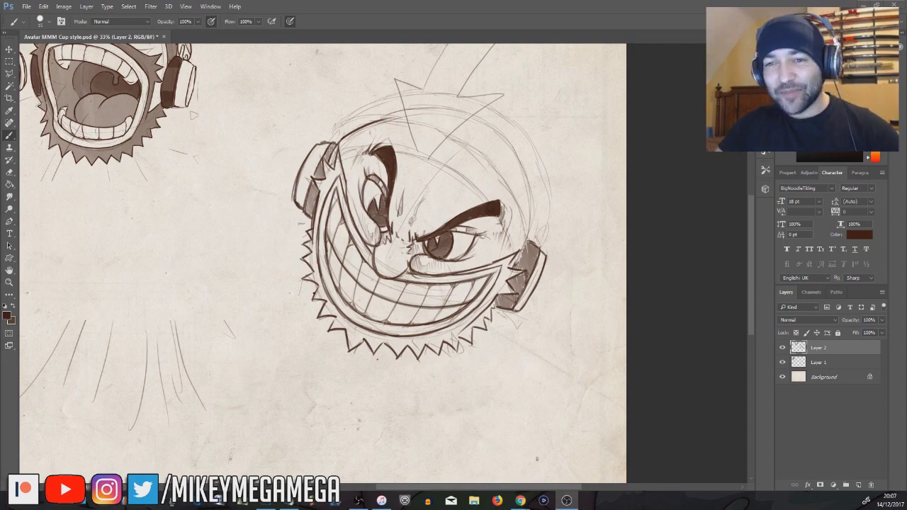
Rotate the canvas 90° counter-clockwise and ink the grinning head's beanie brim and outer beanie curve.
left_click(64, 6)
mouse_move(128, 89)
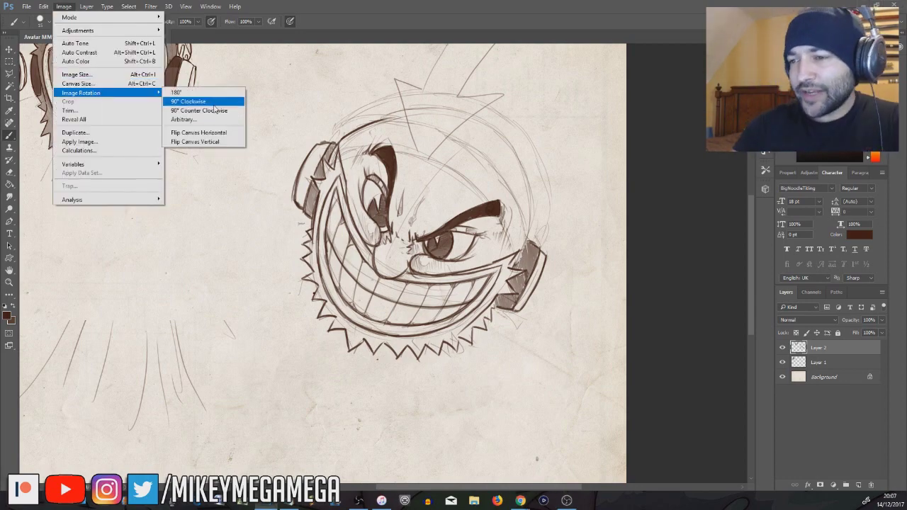
left_click(200, 131)
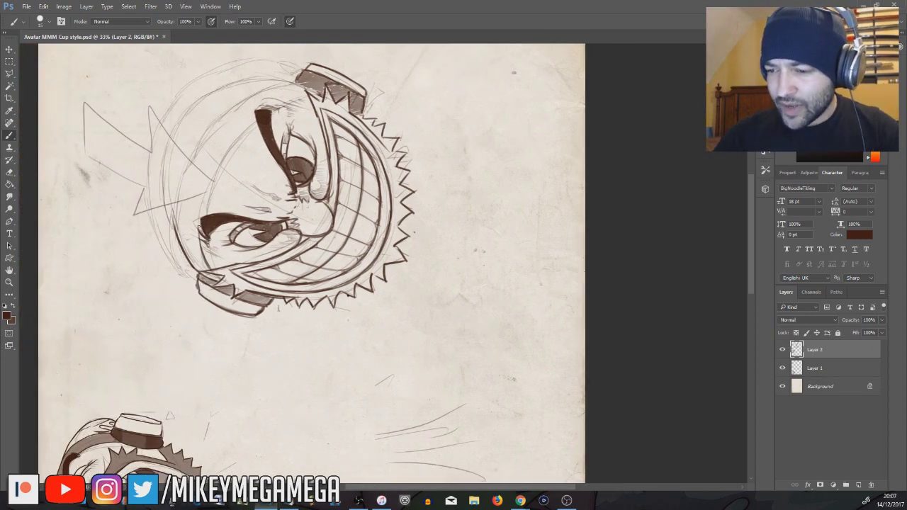
mouse_move(200, 221)
left_mouse_down()
mouse_move(233, 141)
mouse_move(257, 116)
mouse_move(310, 96)
left_mouse_up()
mouse_move(174, 214)
left_mouse_down()
mouse_move(186, 171)
mouse_move(251, 93)
mouse_move(311, 90)
left_mouse_up()
mouse_move(187, 252)
left_mouse_down()
mouse_move(164, 194)
mouse_move(170, 135)
left_mouse_up()
mouse_move(163, 192)
left_mouse_down()
mouse_move(185, 112)
mouse_move(268, 78)
left_mouse_up()
left_click_drag(216, 89, 295, 80)
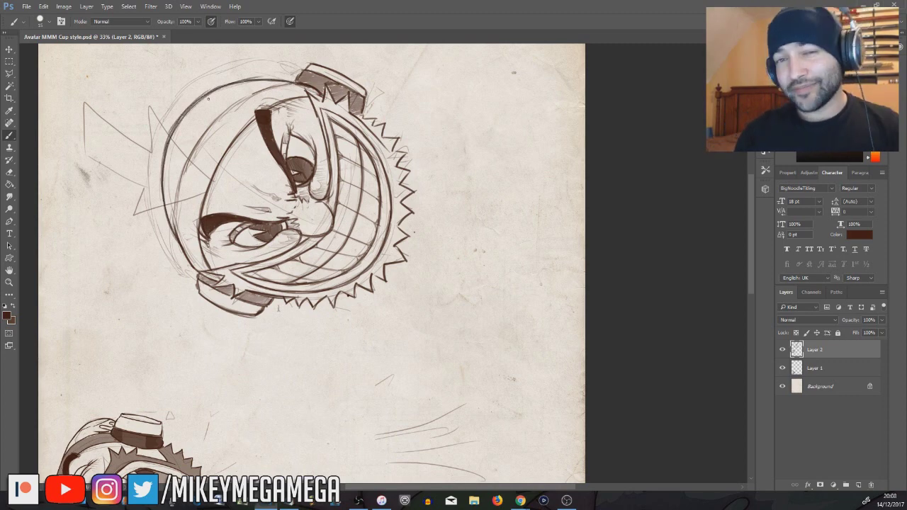
Ink the headband connectors and outer headband curve over the beanie, and rotate the canvas 90° clockwise.
left_click_drag(187, 271, 197, 277)
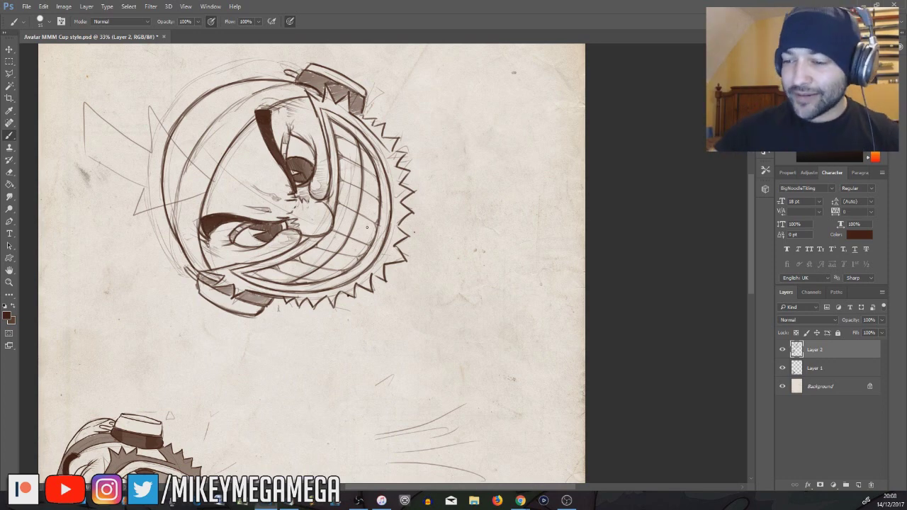
mouse_move(182, 269)
left_mouse_down()
mouse_move(157, 237)
mouse_move(149, 148)
mouse_move(207, 79)
mouse_move(249, 65)
mouse_move(295, 72)
mouse_move(165, 213)
left_mouse_up()
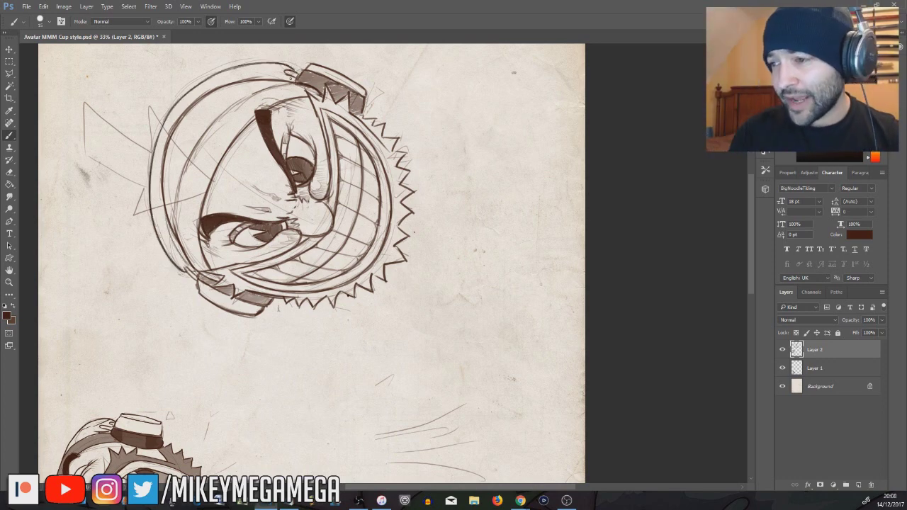
left_click_drag(276, 78, 292, 79)
left_click(63, 7)
mouse_move(136, 92)
left_click(193, 102)
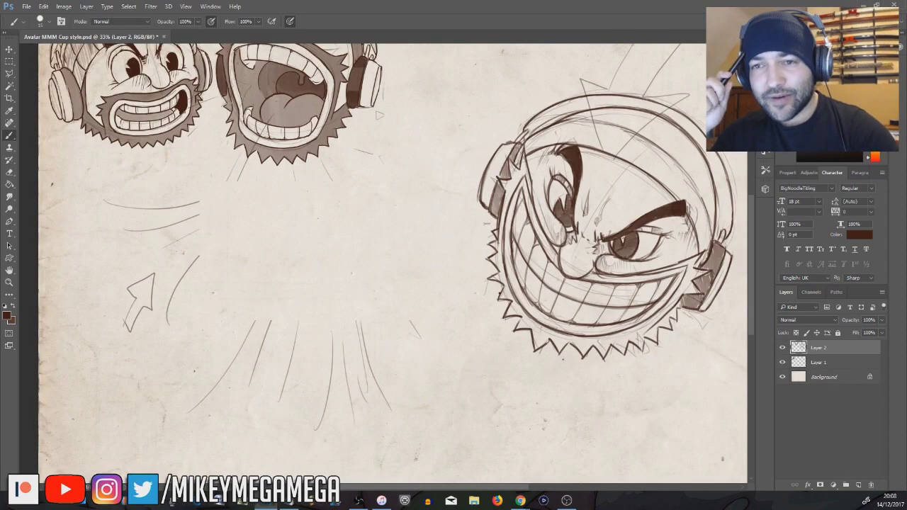
Ink the curved crossing knit lines across the grinning head's beanie.
left_click_drag(387, 487, 418, 487)
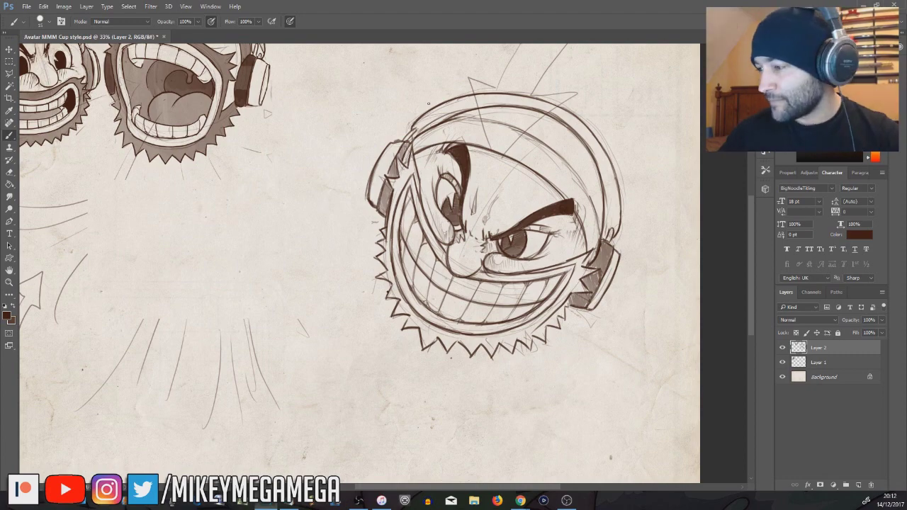
scroll(515, 173, "down", 5)
left_click_drag(492, 194, 507, 174)
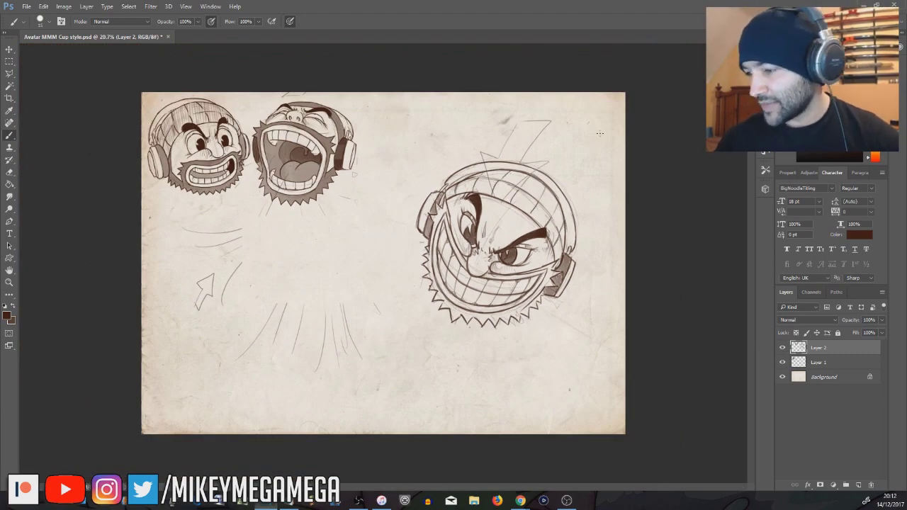
scroll(489, 268, "up", 2)
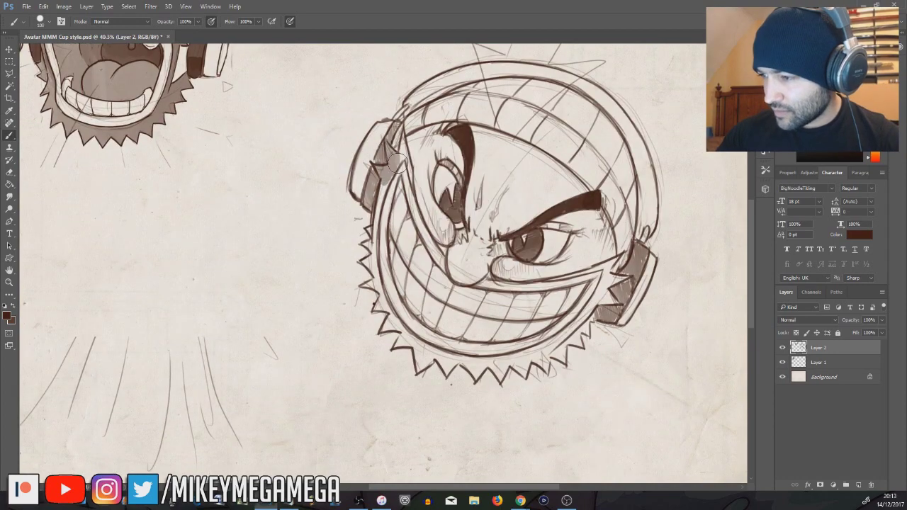
mouse_move(394, 167)
left_mouse_down()
mouse_move(370, 241)
mouse_move(392, 149)
left_mouse_up()
key("ctrl+z")
key("ctrl+z")
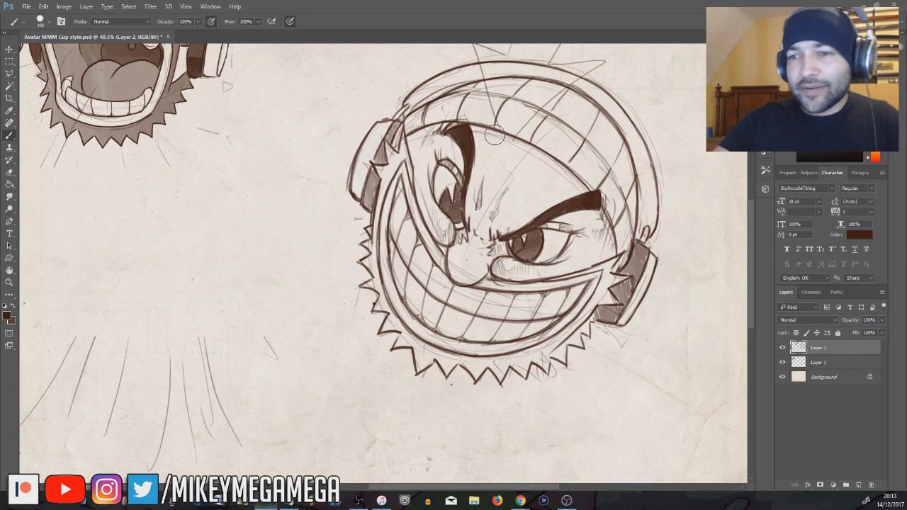
Lasso the grinning head's spiky beard around the mouth, shade it with a translucent brown brush and clear the selection.
key("l")
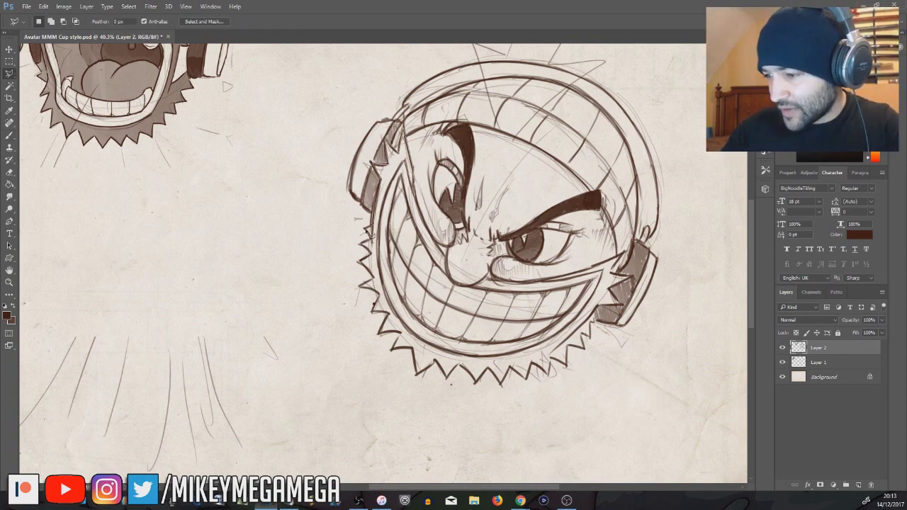
mouse_move(377, 282)
left_mouse_down()
mouse_move(376, 315)
mouse_move(411, 354)
mouse_move(493, 375)
mouse_move(533, 372)
mouse_move(570, 355)
mouse_move(634, 280)
mouse_move(503, 280)
mouse_move(567, 284)
mouse_move(576, 328)
mouse_move(496, 358)
mouse_move(438, 337)
mouse_move(415, 344)
mouse_move(383, 273)
mouse_move(400, 177)
mouse_move(413, 214)
left_mouse_up()
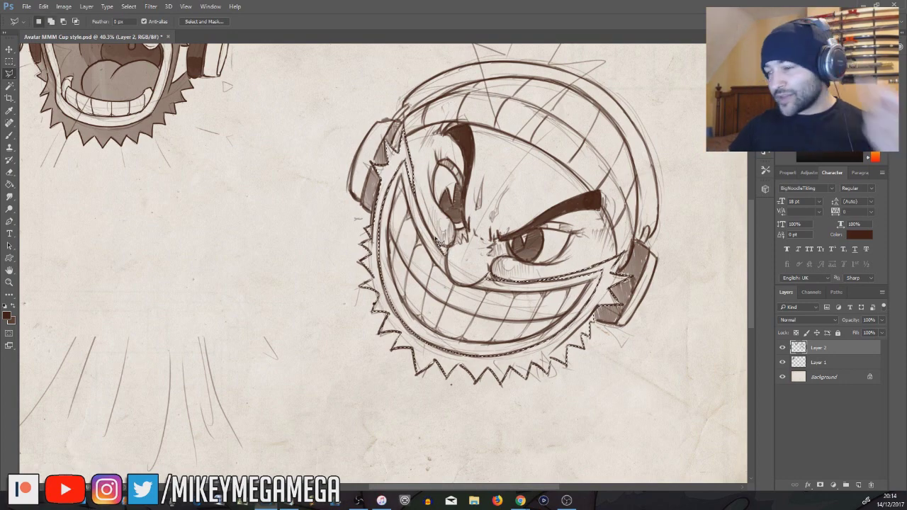
key("b")
mouse_move(398, 152)
left_mouse_down()
mouse_move(395, 303)
mouse_move(519, 344)
mouse_move(613, 273)
left_mouse_up()
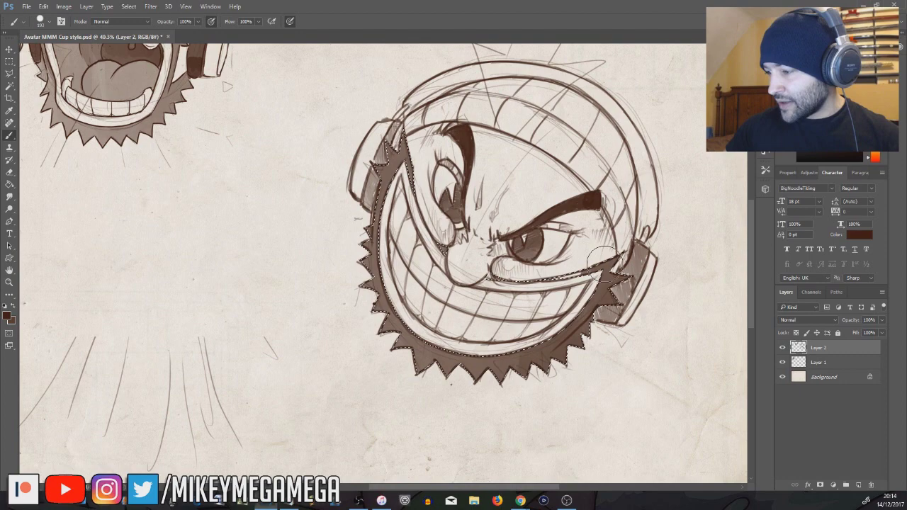
key("ctrl+d")
Lasso the beanie area between its brim and outer curve and switch to the Brush tool.
key("m")
key("l")
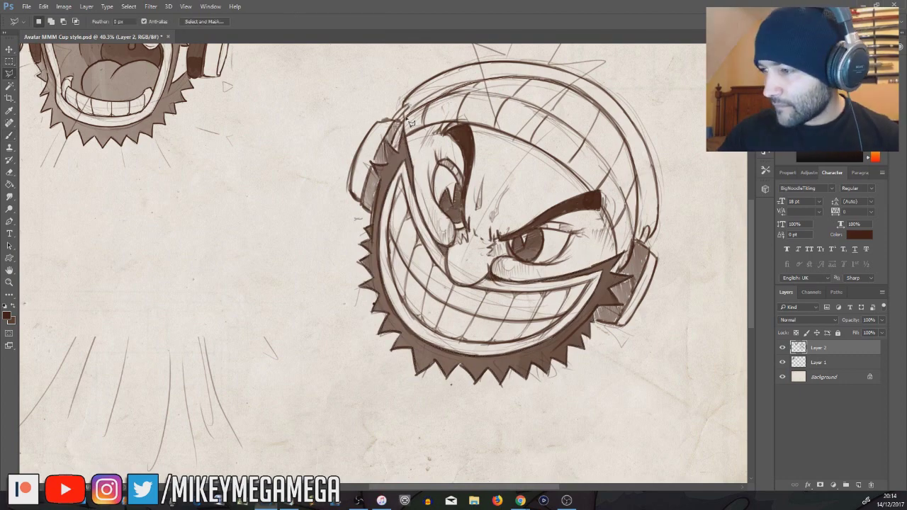
mouse_move(535, 147)
left_mouse_down()
mouse_move(599, 195)
mouse_move(611, 275)
mouse_move(635, 200)
mouse_move(576, 92)
mouse_move(403, 126)
left_mouse_up()
key("b")
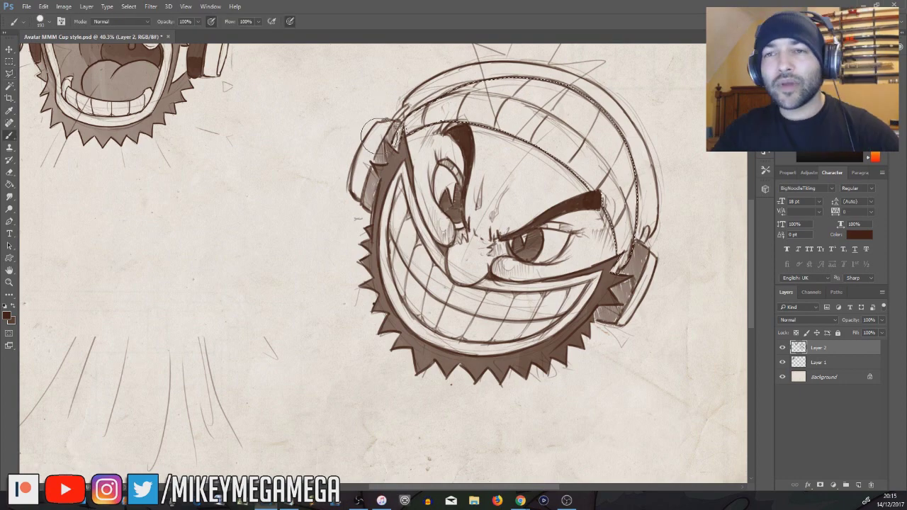
Paste the copied text into the Notepad list and return to Photoshop.
left_click(290, 502)
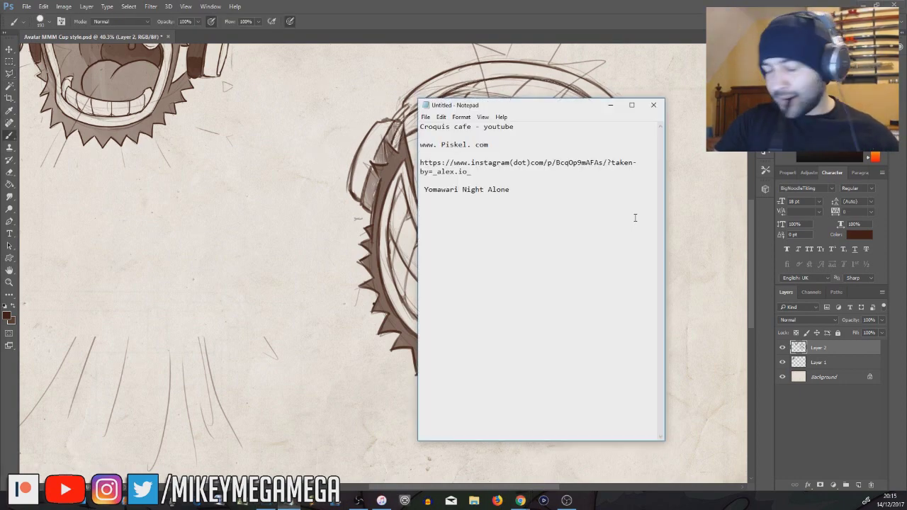
key("ctrl+v")
left_click(461, 9)
Shade the grinning head's beanie with translucent brown brush strokes.
key("ctrl+d")
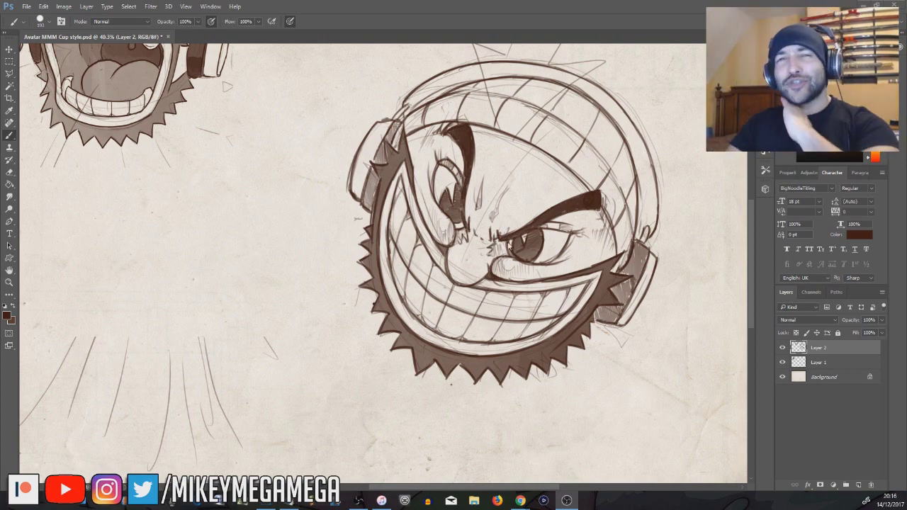
mouse_move(412, 132)
left_mouse_down()
mouse_move(587, 175)
mouse_move(632, 257)
left_mouse_up()
key("m")
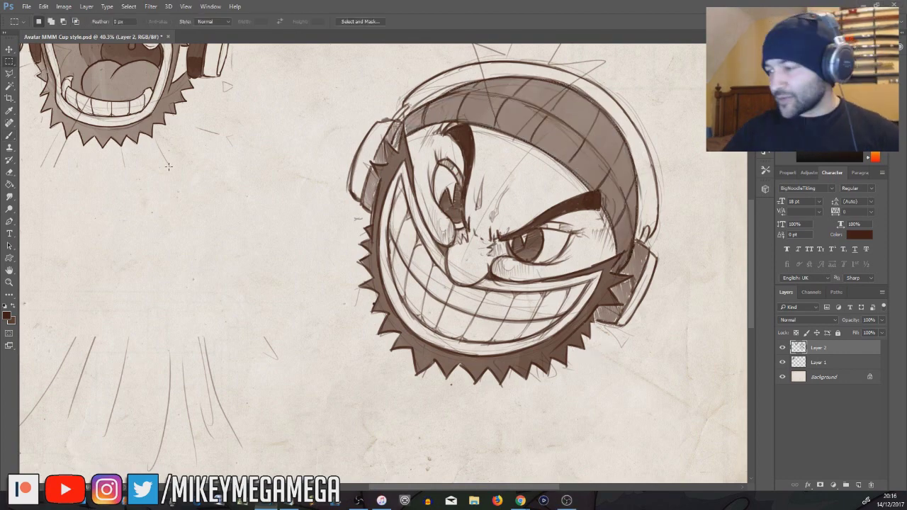
Lasso the whole grinning head, scale it down to match the other heads, place it beside the open-mouthed head and deselect.
key("ctrl+minus")
key("ctrl+minus")
left_click(10, 74)
left_click(571, 118)
left_click(502, 115)
left_click(404, 173)
left_click(391, 262)
left_click(421, 331)
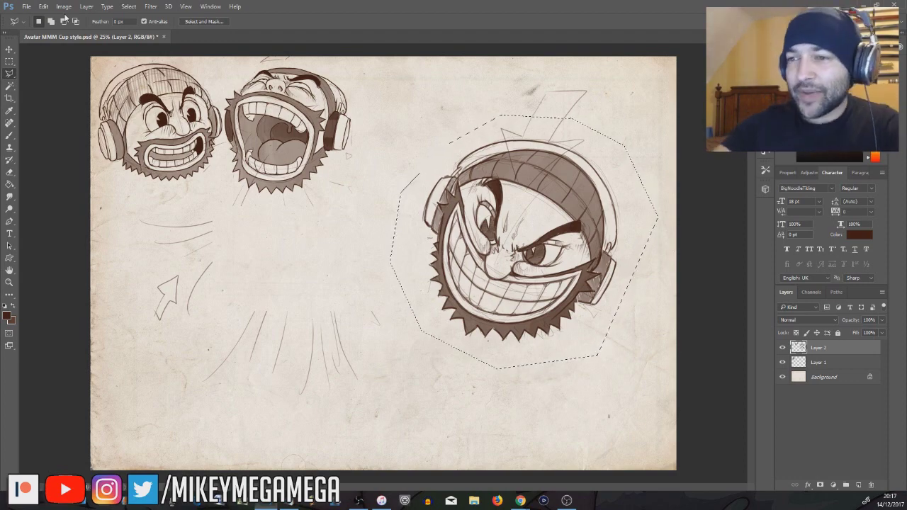
left_click(43, 7)
mouse_move(106, 204)
left_click(224, 223)
left_click_drag(651, 361, 501, 186)
key("Return")
key("ctrl+d")
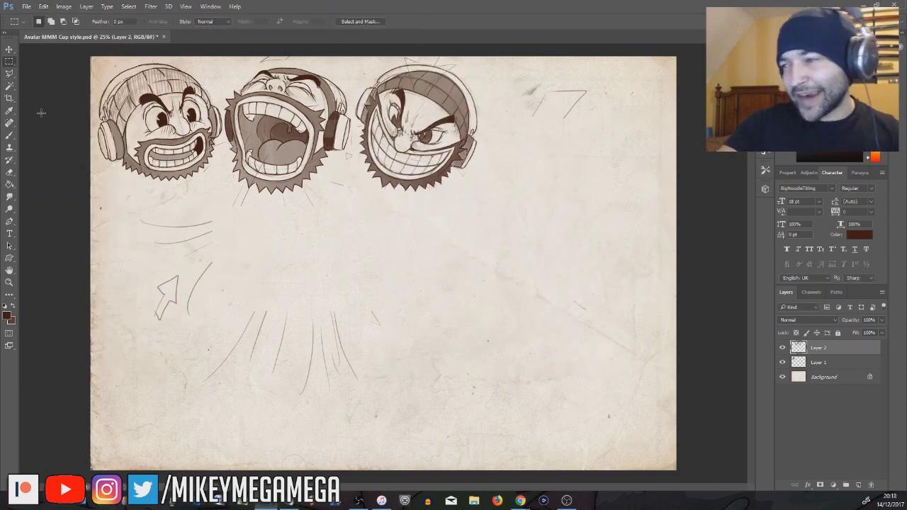
Thicken the outer outline of the first bearded head with the Brush and darken the outer beard edge of the open-mouthed head.
key("b")
left_click_drag(428, 222, 427, 222)
key("Return")
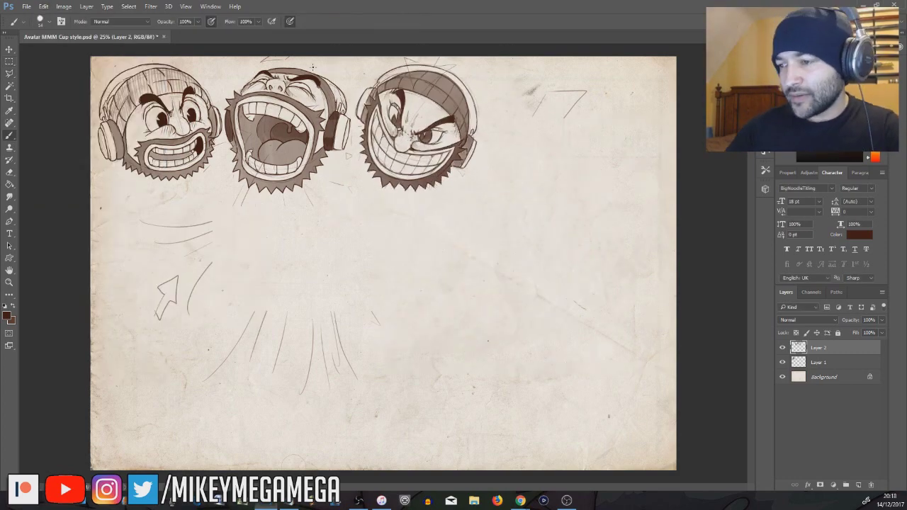
scroll(494, 487, "up", 5)
scroll(483, 495, "down", 4)
left_click_drag(483, 491, 492, 489)
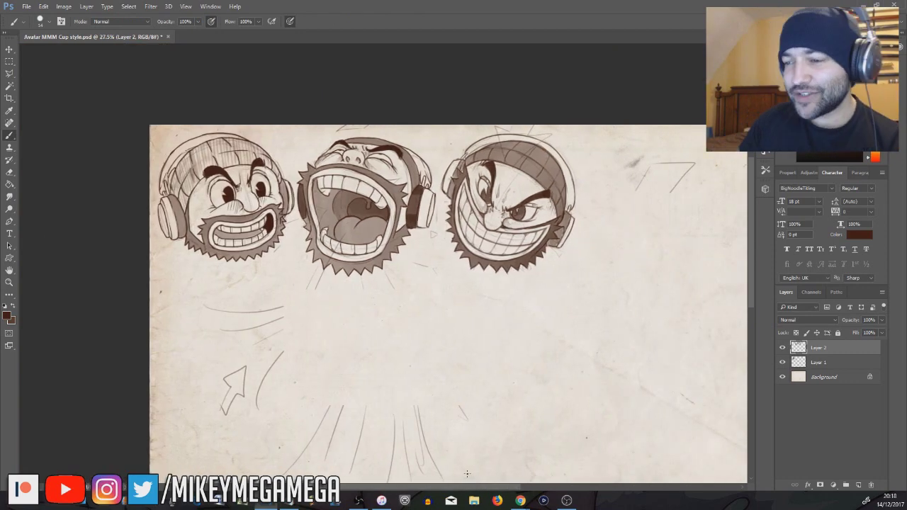
left_click_drag(157, 206, 170, 238)
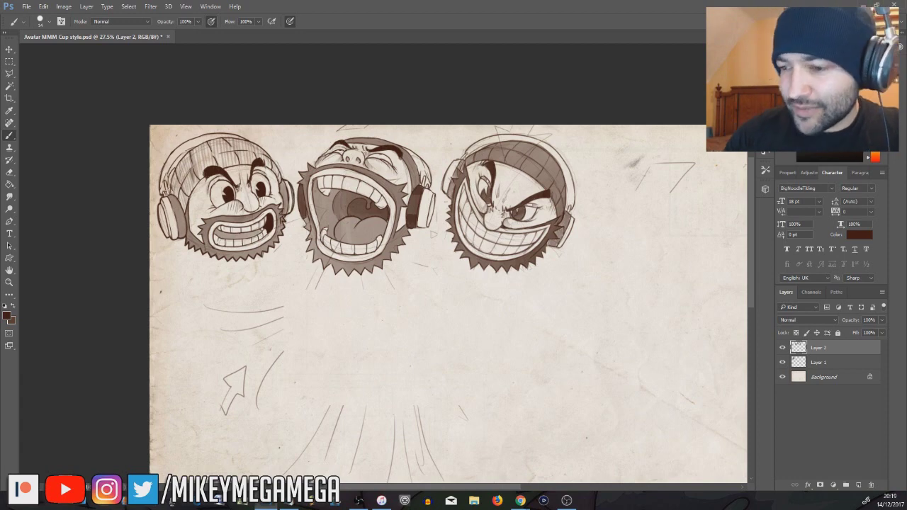
mouse_move(168, 197)
left_mouse_down()
mouse_move(175, 171)
mouse_move(213, 133)
mouse_move(236, 134)
mouse_move(283, 178)
left_mouse_up()
left_click_drag(203, 176, 188, 202)
left_click_drag(264, 165, 278, 179)
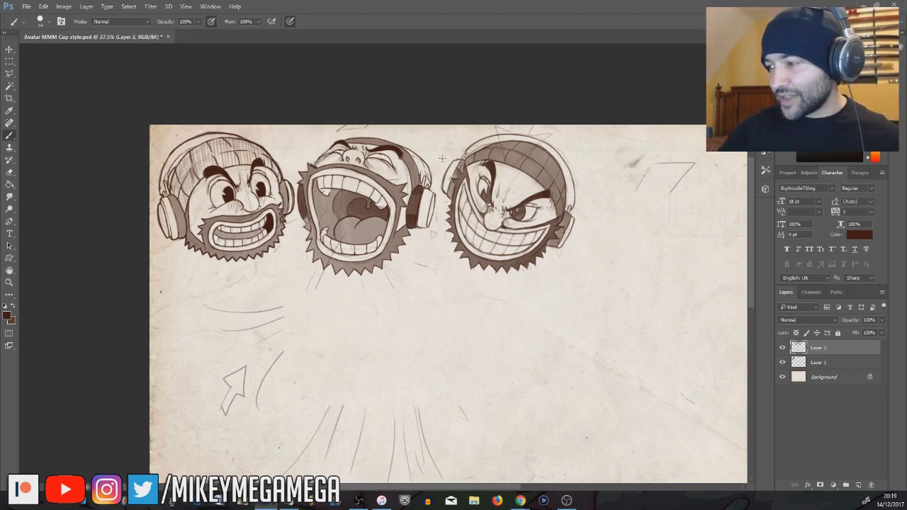
scroll(314, 142, "down", 1)
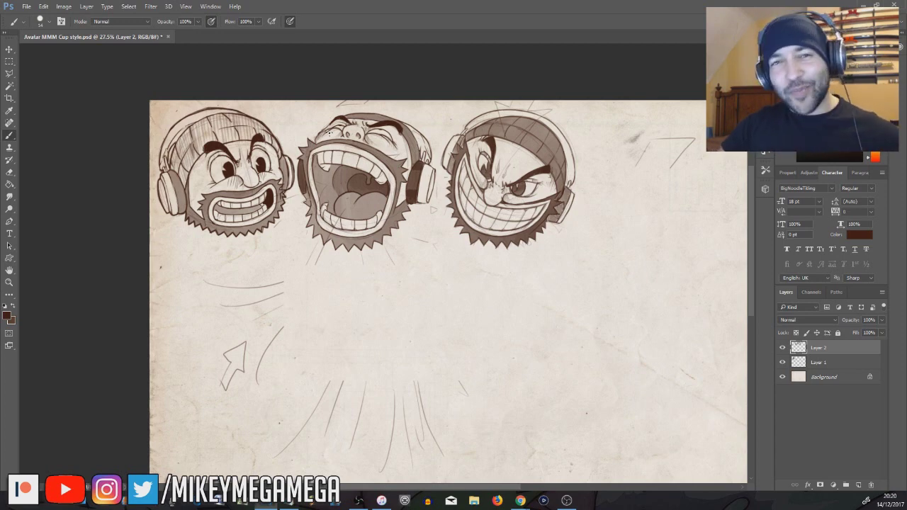
left_click_drag(307, 140, 310, 227)
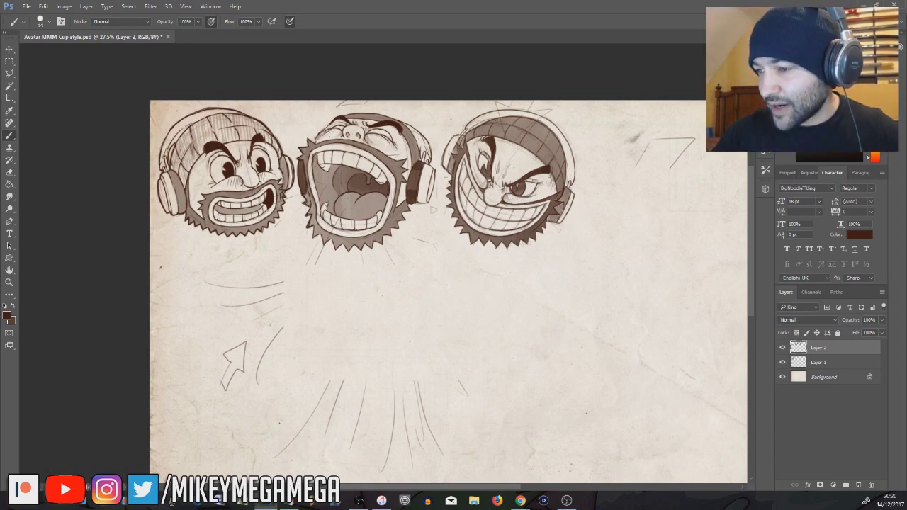
Lasso the open-mouthed head, scale it down slightly, deselect and return to the Brush tool.
left_click(9, 74)
left_click(323, 91)
left_click(293, 235)
left_click(376, 280)
left_click(420, 91)
left_click(324, 92)
left_click(44, 7)
left_click(184, 223)
left_click(164, 22)
left_click_drag(440, 280, 431, 267)
key("Return")
left_click(9, 62)
left_click_drag(35, 74, 42, 86)
left_click(455, 185)
left_click(11, 136)
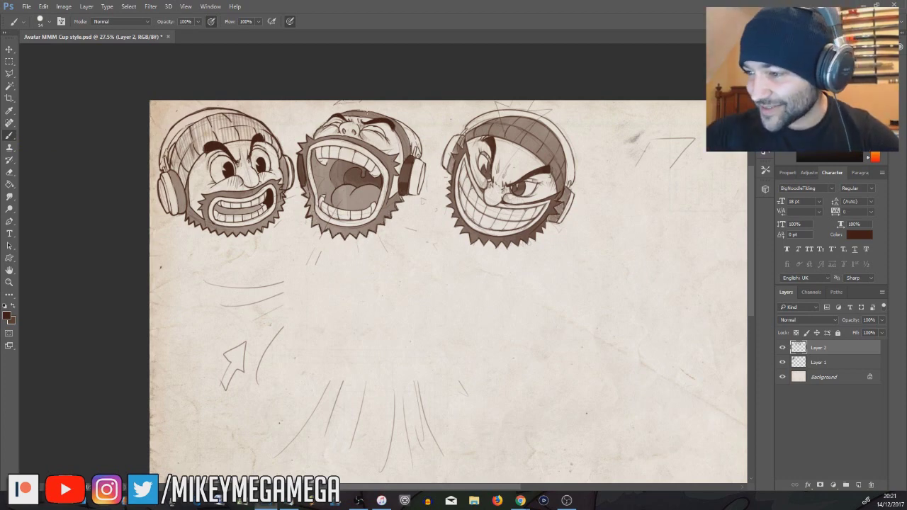
Thicken the outer outlines of the open-mouthed and grinning heads and add small pointed accent marks around the grinning head.
left_click_drag(389, 117, 422, 147)
left_click_drag(412, 196, 423, 169)
left_click_drag(459, 136, 445, 190)
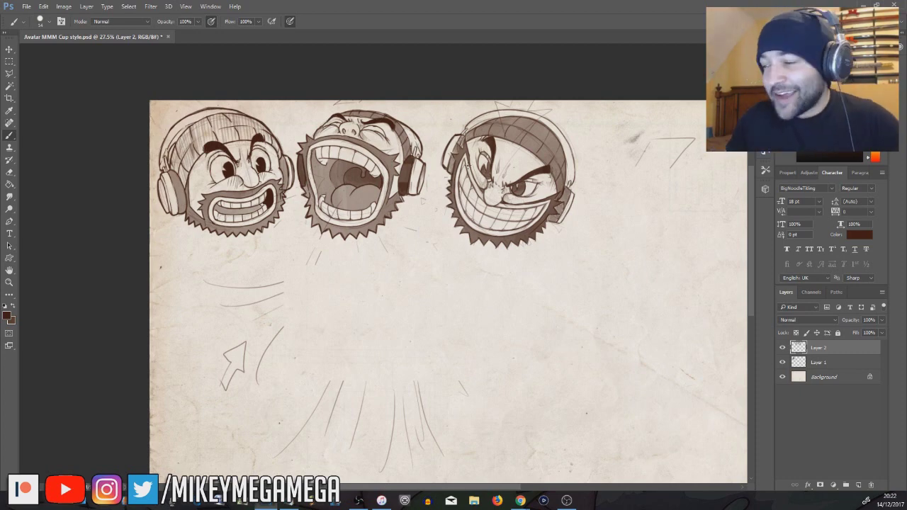
mouse_move(454, 212)
left_mouse_down()
mouse_move(463, 234)
mouse_move(489, 244)
mouse_move(523, 243)
mouse_move(551, 220)
mouse_move(565, 221)
left_mouse_up()
mouse_move(464, 129)
left_mouse_down()
mouse_move(523, 109)
mouse_move(560, 131)
mouse_move(575, 170)
mouse_move(567, 193)
left_mouse_up()
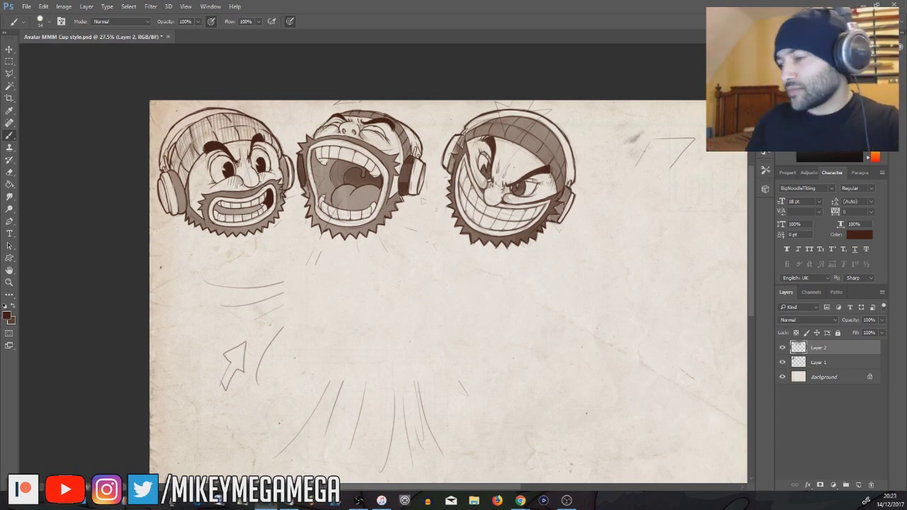
left_click_drag(543, 236, 547, 242)
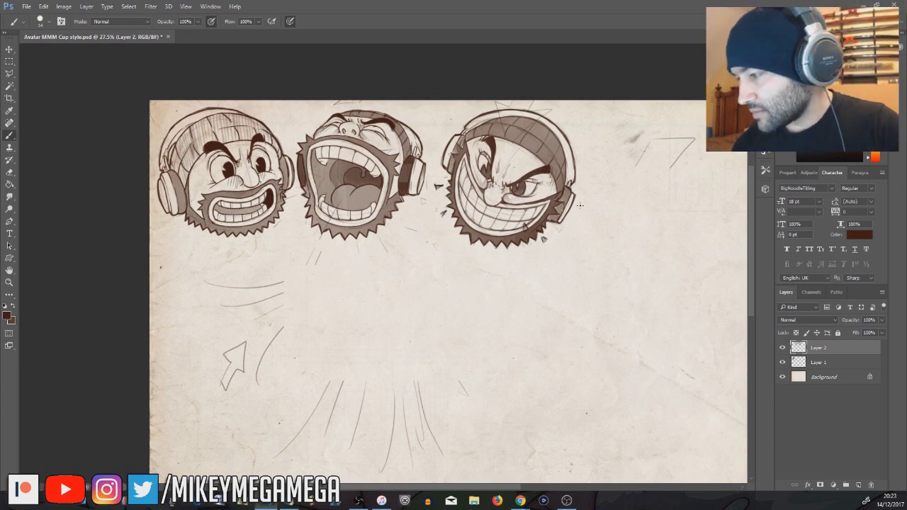
Lasso the grinning head with its accent marks, scale it down slightly, move it closer to the open-mouthed head and deselect.
key("l")
left_click(481, 75)
left_click(437, 147)
left_click(421, 216)
left_click(482, 75)
left_click(43, 6)
mouse_move(135, 211)
left_click(178, 222)
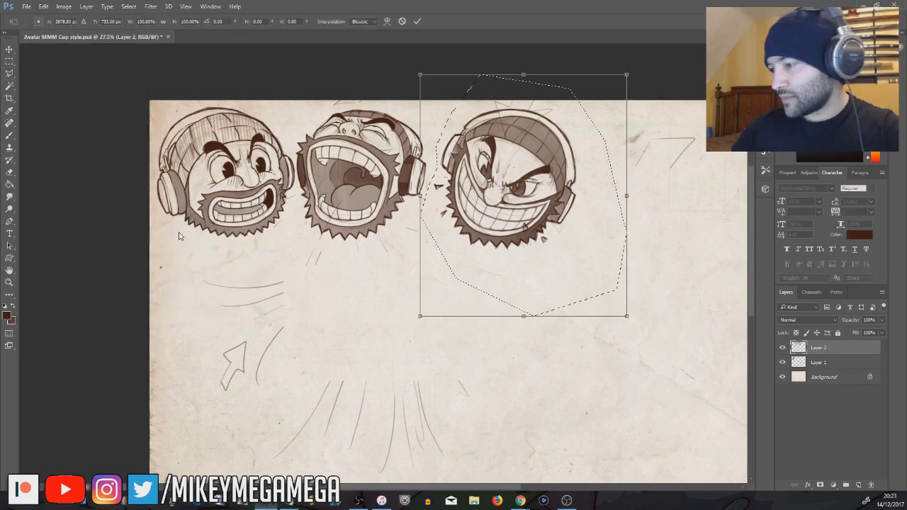
left_click_drag(628, 316, 620, 307)
left_click_drag(528, 186, 522, 181)
key("Return")
key("ctrl+d")
Select the canvas area below the three heads, delete the leftover sketch lines in it and deselect.
key("m")
scroll(423, 396, "down", 3)
left_click_drag(136, 191, 746, 482)
key("Delete")
key("ctrl+d")
Add a new layer above Layer 2 with the default settings.
left_click(86, 6)
mouse_move(99, 18)
left_click(212, 18)
key("Return")
Draw two straight lines spreading apart downwards below the heads as a new head's sides, using the Pencil tool at size 7.
scroll(391, 246, "down", 1)
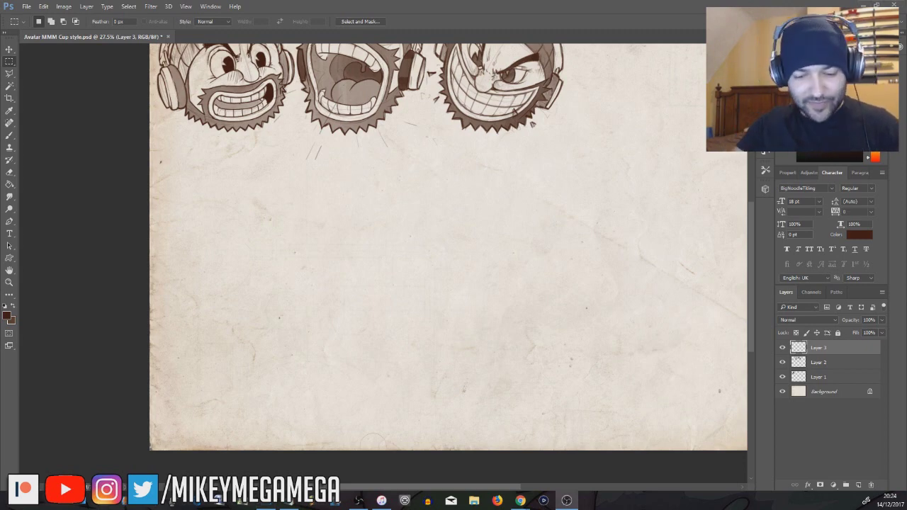
left_click(12, 136)
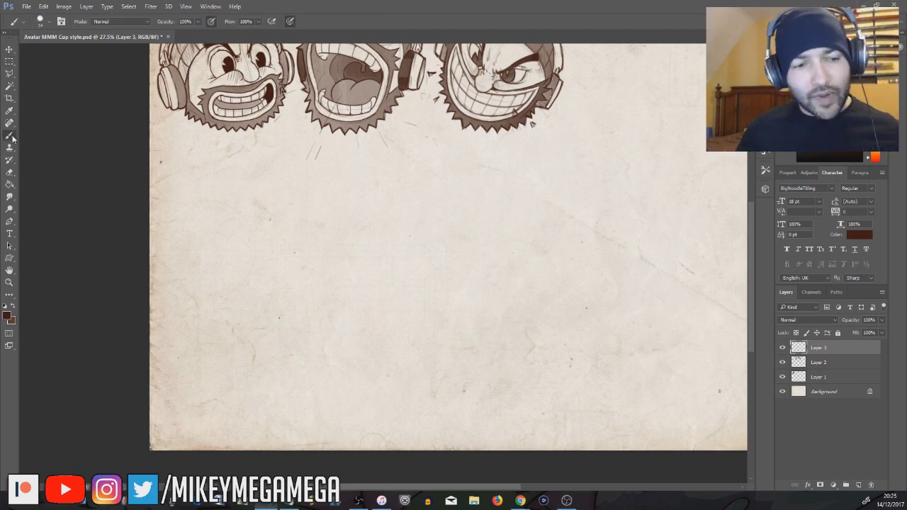
right_click(12, 136)
left_click(47, 144)
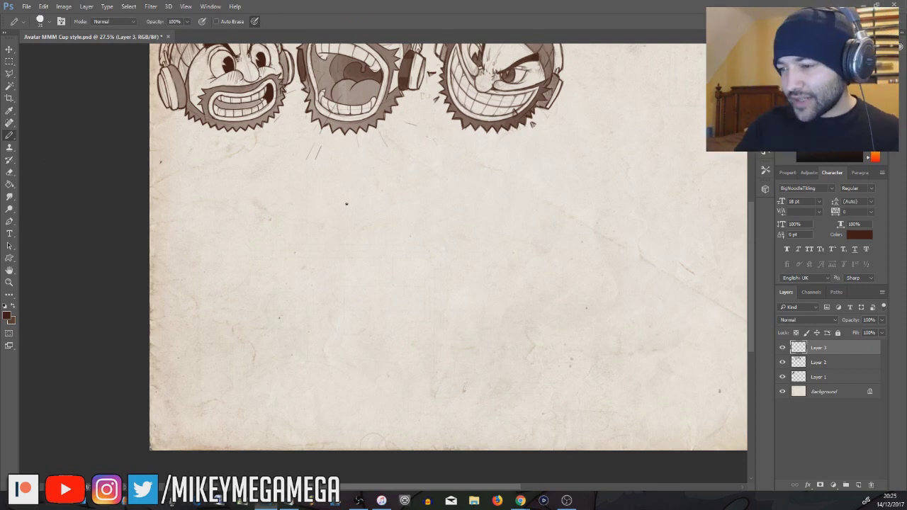
right_click(354, 193)
type("7")
key("Return")
left_click(366, 195)
left_click(340, 336, "shift")
left_click(469, 195)
left_click(489, 335, "shift")
Switch to the Brush and draw an arched crown joining the two side lines, rotating the canvas for the stroke.
right_click(9, 135)
left_click(57, 135)
left_click_drag(363, 214, 424, 199)
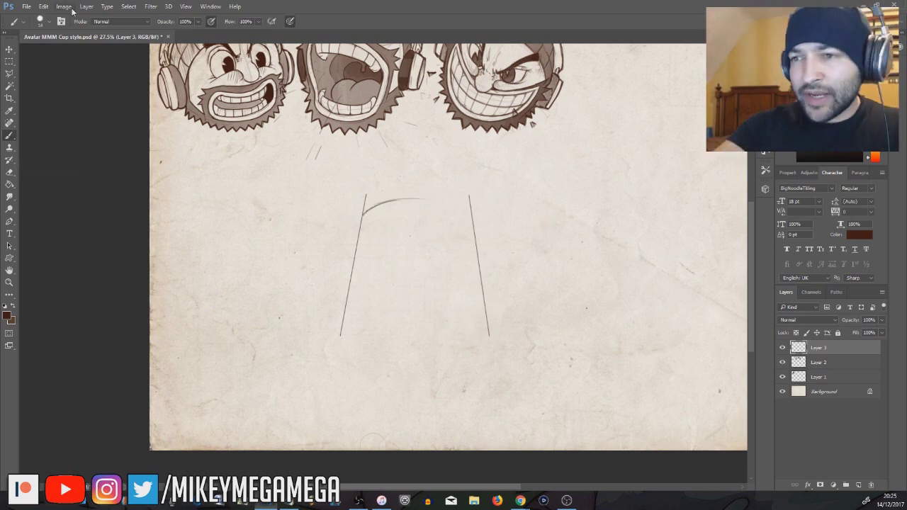
left_click(63, 6)
mouse_move(107, 93)
left_click(189, 101)
mouse_move(369, 174)
left_mouse_down()
mouse_move(354, 241)
mouse_move(370, 283)
left_mouse_up()
mouse_move(491, 159)
left_mouse_down()
mouse_move(483, 275)
mouse_move(491, 159)
left_mouse_up()
Erase the side line ends that overshoot the arched crown and rotate the canvas back upright.
key("e")
left_click_drag(370, 174, 352, 177)
left_click_drag(367, 286, 349, 281)
left_click(64, 8)
mouse_move(106, 93)
left_click(195, 102)
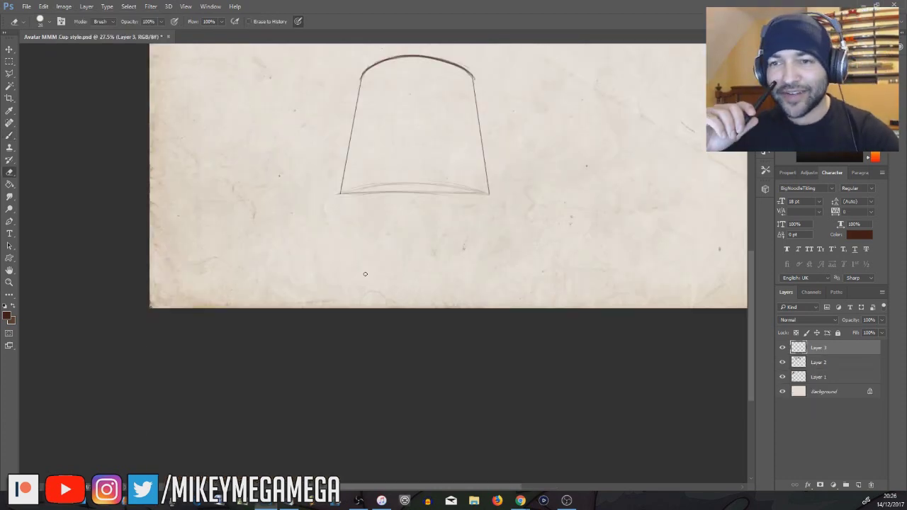
Thicken the arched crown and both slanted sides of the new head with brush strokes.
scroll(533, 196, "up", 3)
key("b")
mouse_move(363, 180)
left_mouse_down()
mouse_move(425, 161)
mouse_move(471, 178)
left_mouse_up()
key("ctrl+z")
left_click_drag(340, 297, 362, 181)
left_click_drag(473, 183, 488, 297)
key("e")
key("b")
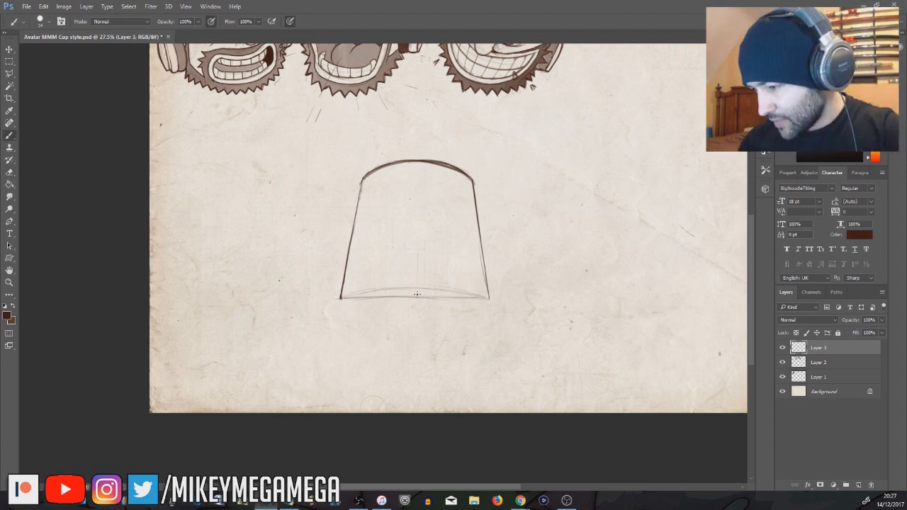
Sketch a wide bean-shaped mouth with a double lip outline and gridded clenched teeth at the base of the new head.
mouse_move(379, 257)
left_mouse_down()
mouse_move(371, 291)
mouse_move(409, 265)
mouse_move(399, 259)
mouse_move(456, 254)
mouse_move(371, 255)
mouse_move(431, 267)
mouse_move(456, 255)
mouse_move(466, 290)
left_mouse_up()
left_click_drag(445, 255, 463, 297)
mouse_move(370, 277)
left_mouse_down()
mouse_move(454, 283)
mouse_move(416, 295)
left_mouse_up()
left_click_drag(373, 260, 373, 293)
left_click_drag(392, 258, 393, 294)
mouse_move(434, 264)
left_mouse_down()
mouse_move(392, 295)
mouse_move(401, 258)
mouse_move(361, 264)
mouse_move(362, 298)
left_mouse_up()
mouse_move(361, 262)
left_mouse_down()
mouse_move(460, 257)
mouse_move(465, 276)
left_mouse_up()
key("e")
key("b")
left_click_drag(466, 271, 465, 295)
mouse_move(365, 262)
left_mouse_down()
mouse_move(361, 295)
mouse_move(452, 297)
left_mouse_up()
mouse_move(365, 292)
left_mouse_down()
mouse_move(445, 304)
mouse_move(467, 286)
left_mouse_up()
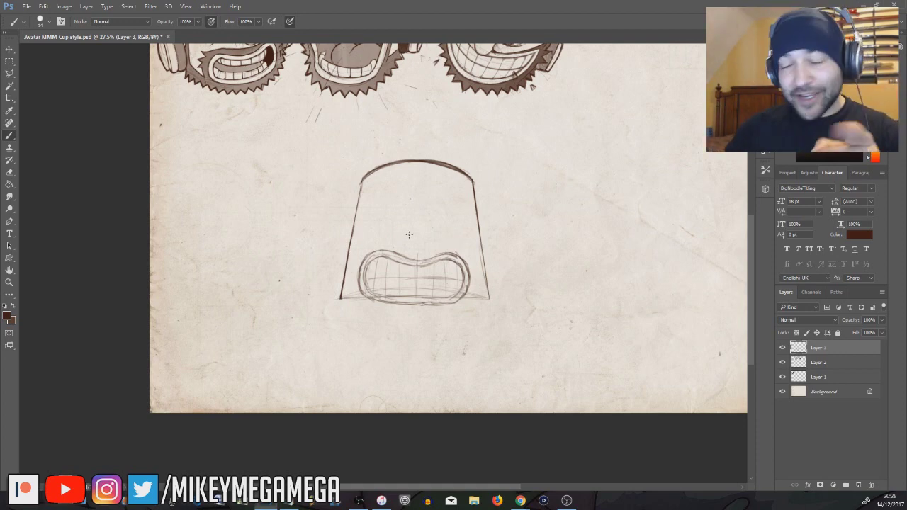
Sketch a round nose, a moustache line with spiky tufts at both ends and beard edges beside the mouth.
mouse_move(425, 253)
left_mouse_down()
mouse_move(365, 240)
mouse_move(347, 260)
left_mouse_up()
mouse_move(427, 249)
left_mouse_down()
mouse_move(477, 244)
mouse_move(482, 262)
left_mouse_up()
left_click_drag(358, 261, 355, 290)
left_click_drag(474, 265, 473, 288)
left_click_drag(356, 262, 350, 294)
mouse_move(481, 257)
left_mouse_down()
mouse_move(479, 288)
mouse_move(479, 274)
left_mouse_up()
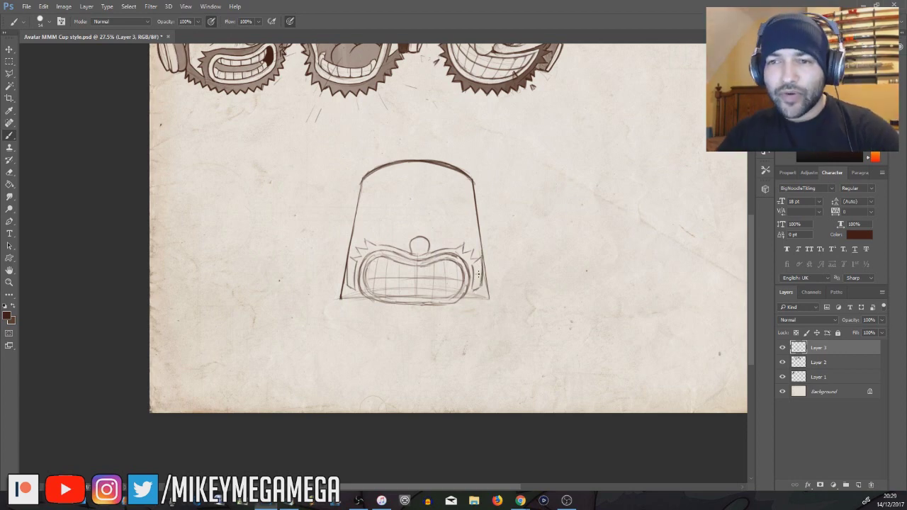
left_click_drag(475, 281, 473, 294)
mouse_move(356, 263)
left_mouse_down()
mouse_move(348, 285)
mouse_move(378, 245)
mouse_move(421, 254)
mouse_move(463, 245)
mouse_move(488, 296)
left_mouse_up()
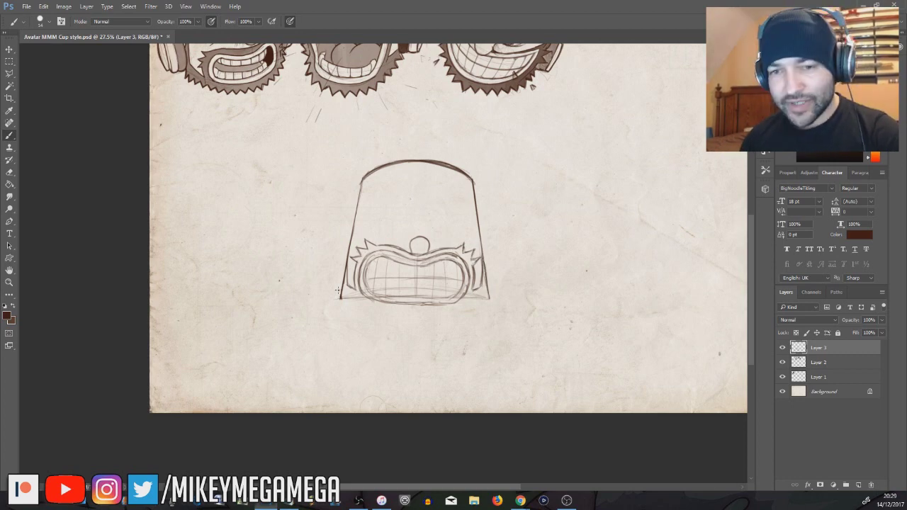
Sketch puffy cheek curves beside the nose and two round eyes resting on them, darkening their lines.
mouse_move(370, 288)
left_mouse_down()
mouse_move(447, 297)
mouse_move(461, 290)
left_mouse_up()
left_click_drag(409, 239, 381, 244)
left_click_drag(429, 240, 461, 245)
mouse_move(384, 234)
left_mouse_down()
mouse_move(454, 221)
mouse_move(445, 216)
left_mouse_up()
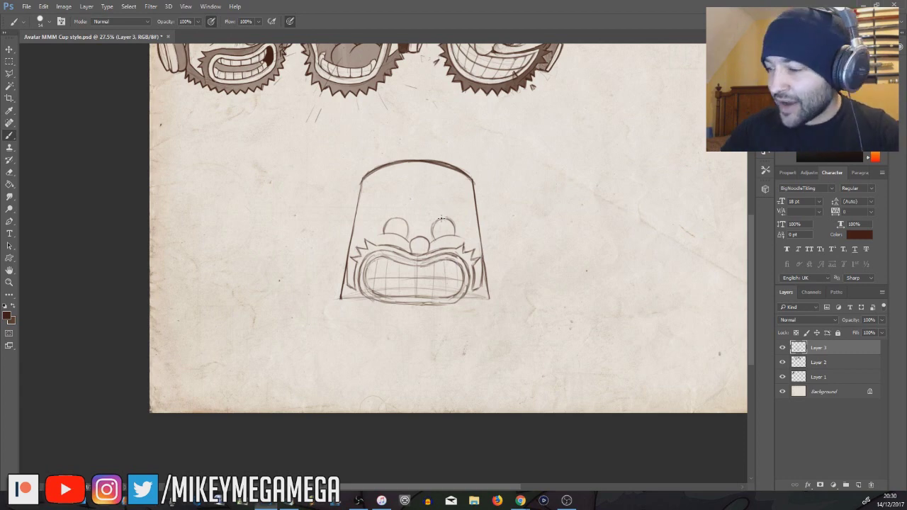
scroll(435, 200, "up", 3)
mouse_move(337, 266)
left_mouse_down()
mouse_move(339, 250)
mouse_move(370, 236)
mouse_move(382, 276)
left_mouse_up()
mouse_move(435, 279)
left_mouse_down()
mouse_move(440, 246)
mouse_move(451, 240)
left_mouse_up()
mouse_move(328, 268)
left_mouse_down()
mouse_move(371, 273)
mouse_move(389, 300)
left_mouse_up()
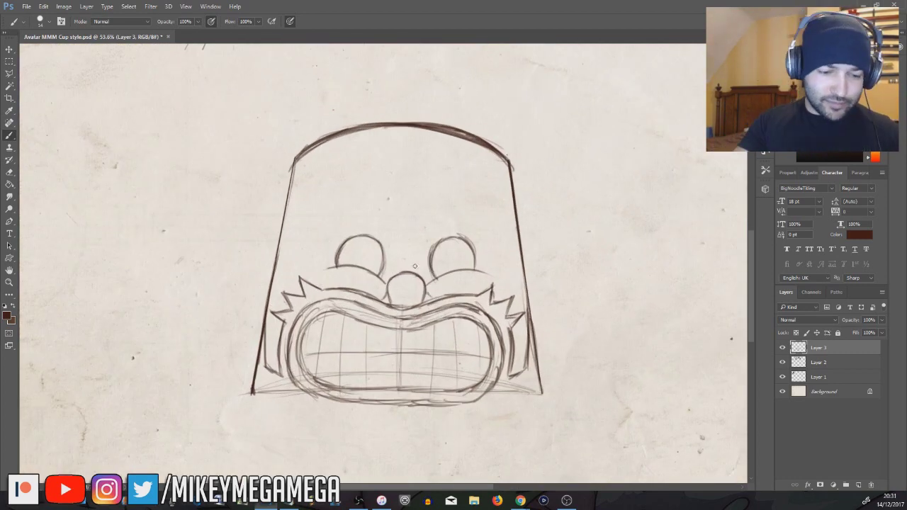
left_click_drag(421, 249, 421, 257)
left_click_drag(327, 225, 395, 257)
key("ctrl+alt+z")
key("ctrl+alt+z")
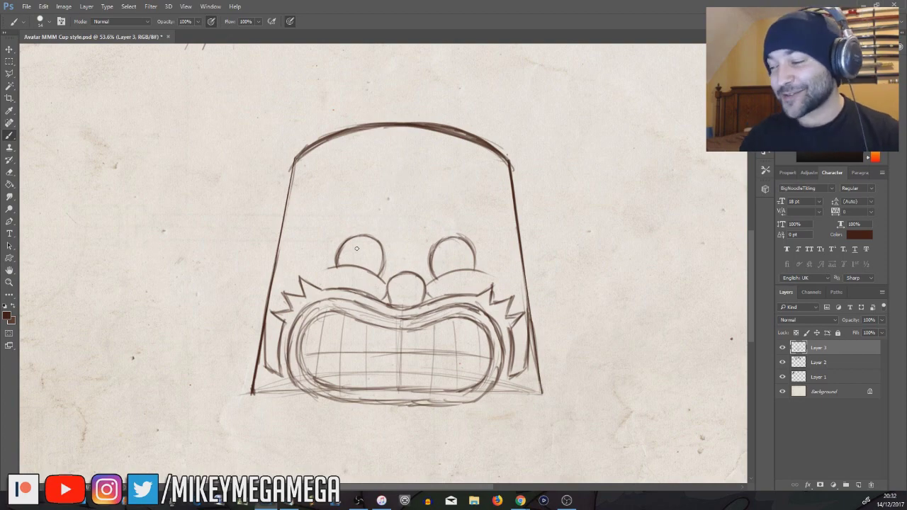
Sketch angry slanted eyebrows and upper eyelid lines over both eyes, erasing stray strokes between attempts.
mouse_move(396, 224)
left_mouse_down()
mouse_move(396, 234)
mouse_move(418, 235)
left_mouse_up()
left_click_drag(331, 230, 394, 232)
mouse_move(419, 235)
left_mouse_down()
mouse_move(440, 222)
mouse_move(330, 230)
mouse_move(385, 211)
mouse_move(481, 228)
left_mouse_up()
key("e")
key("b")
key("e")
mouse_move(483, 228)
left_mouse_down()
mouse_move(480, 219)
mouse_move(329, 228)
left_mouse_up()
key("b")
left_click_drag(397, 249, 419, 255)
mouse_move(349, 221)
left_mouse_down()
mouse_move(397, 252)
mouse_move(345, 208)
mouse_move(379, 225)
mouse_move(398, 253)
mouse_move(458, 208)
mouse_move(471, 214)
left_mouse_up()
mouse_move(352, 243)
left_mouse_down()
mouse_move(384, 256)
mouse_move(465, 245)
mouse_move(441, 242)
mouse_move(479, 227)
left_mouse_up()
Lasso the eye on the right of the nose, nudge it slightly inward, deselect and return to the Brush tool.
key("l")
key("v")
left_click_drag(434, 256, 432, 255)
left_click(10, 61)
left_click_drag(41, 91, 44, 95)
left_click(10, 135)
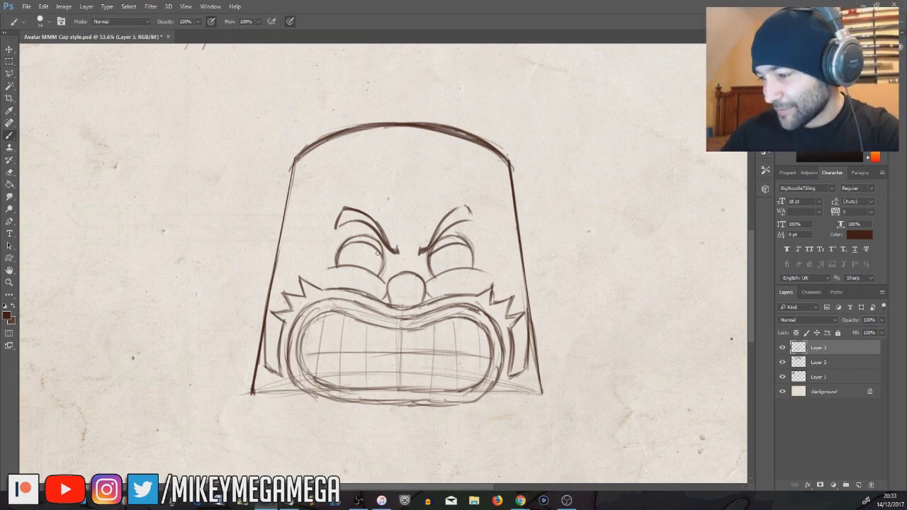
Shade both angry eyebrows and the upper eyelids, and add frown lines between the brows.
mouse_move(337, 211)
left_mouse_down()
mouse_move(376, 225)
mouse_move(394, 248)
left_mouse_up()
mouse_move(432, 245)
left_mouse_down()
mouse_move(468, 207)
mouse_move(454, 210)
mouse_move(475, 222)
left_mouse_up()
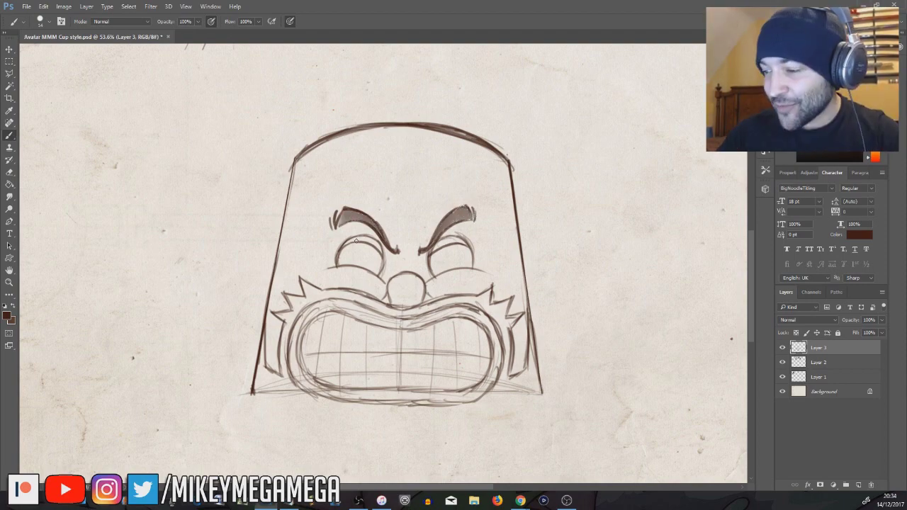
left_click_drag(436, 248, 468, 242)
left_click_drag(372, 241, 382, 257)
mouse_move(359, 240)
left_mouse_down()
mouse_move(343, 243)
mouse_move(392, 223)
left_mouse_up()
left_click_drag(421, 245, 423, 223)
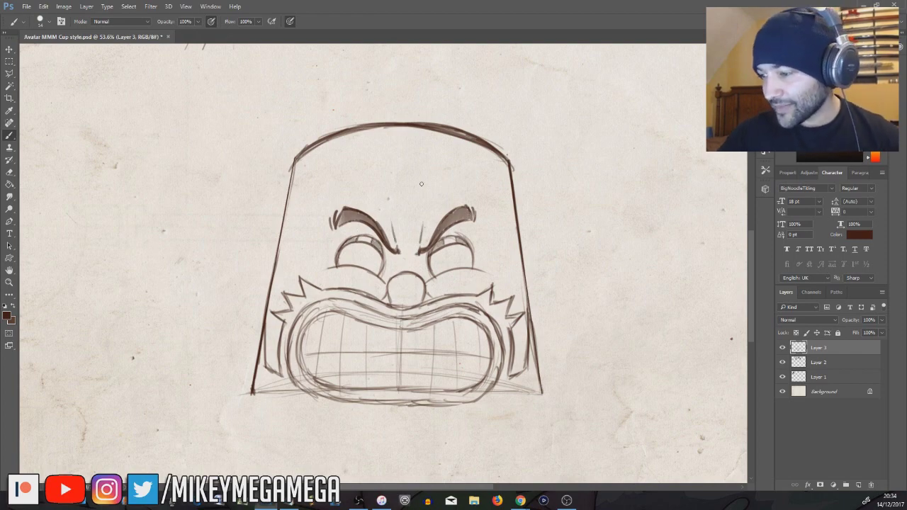
Darken the cheek curves under the eyes and add short crease and lash marks at the eye corners.
left_click_drag(384, 280, 344, 266)
left_click_drag(427, 286, 475, 270)
mouse_move(385, 257)
left_mouse_down()
mouse_move(380, 272)
mouse_move(392, 276)
mouse_move(399, 261)
left_mouse_up()
left_click_drag(418, 254, 416, 262)
left_click_drag(337, 263, 331, 258)
left_click_drag(474, 265, 480, 263)
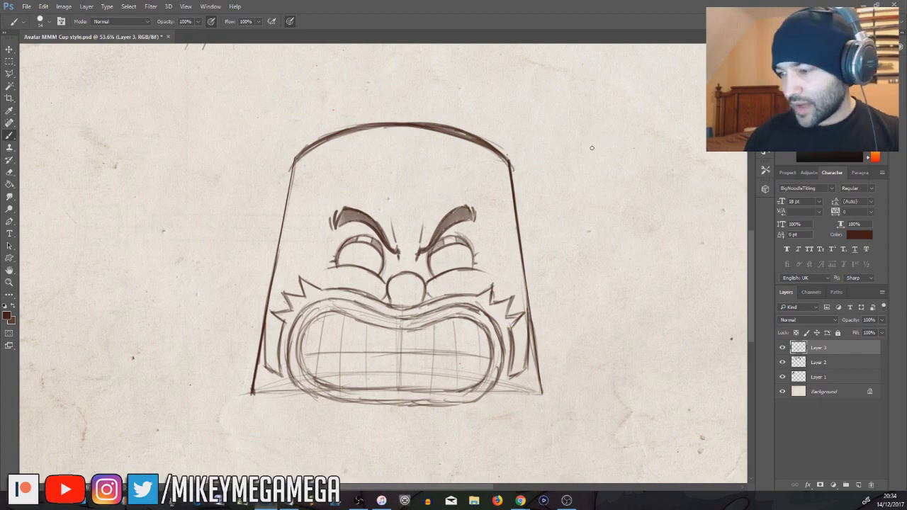
Draw pupils with wedge-shaped highlights in both eyes and fill them with dark brown shading.
mouse_move(356, 264)
left_mouse_down()
mouse_move(357, 256)
mouse_move(376, 268)
left_mouse_up()
mouse_move(435, 267)
left_mouse_down()
mouse_move(456, 259)
mouse_move(439, 272)
left_mouse_up()
left_click_drag(357, 257, 360, 266)
left_click_drag(362, 251, 371, 263)
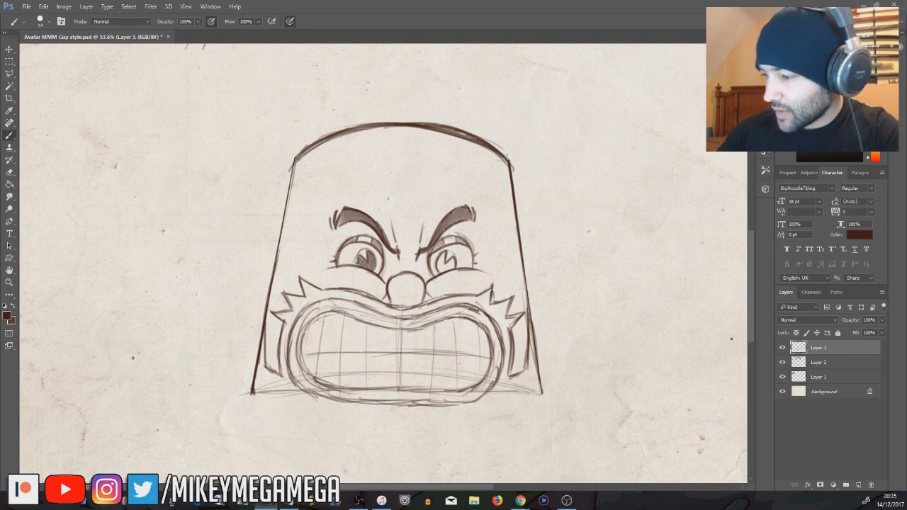
left_click_drag(441, 256, 451, 263)
Ink the jagged moustache, sideburns and mouth outline, flipping the canvas horizontally to trace the mouth's opposite side.
mouse_move(266, 367)
left_mouse_down()
mouse_move(298, 282)
mouse_move(405, 310)
mouse_move(492, 288)
mouse_move(521, 331)
mouse_move(526, 375)
left_mouse_up()
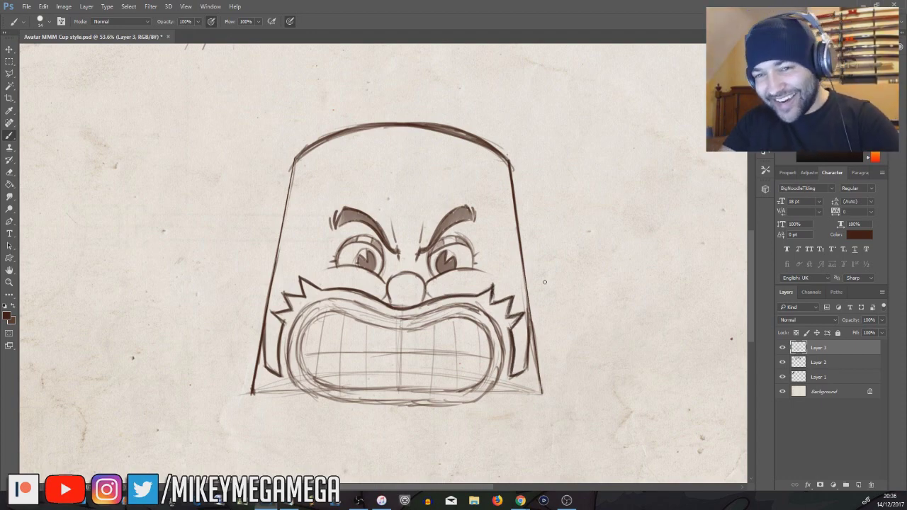
mouse_move(349, 309)
left_mouse_down()
mouse_move(292, 333)
mouse_move(312, 394)
left_mouse_up()
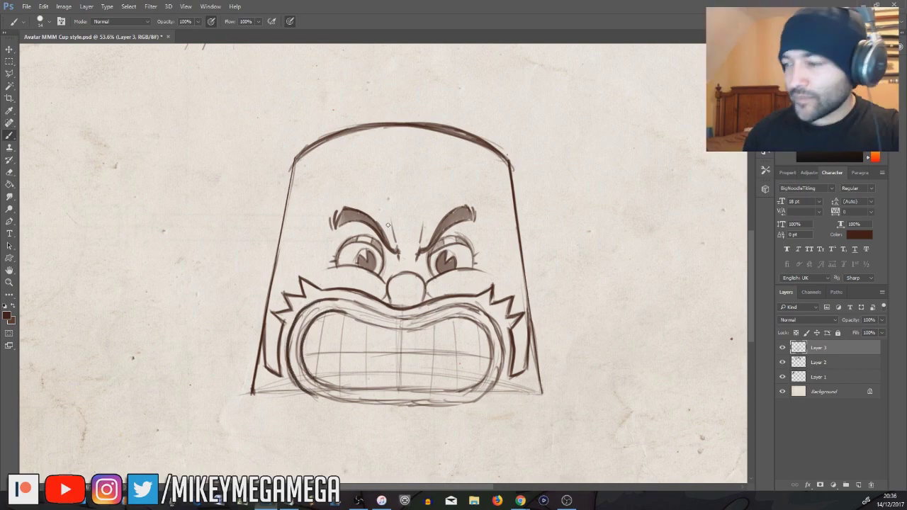
left_click(64, 6)
mouse_move(89, 92)
left_click(228, 133)
left_click_drag(368, 487, 416, 487)
mouse_move(350, 313)
left_mouse_down()
mouse_move(322, 376)
mouse_move(349, 391)
left_mouse_up()
left_click_drag(344, 304, 312, 383)
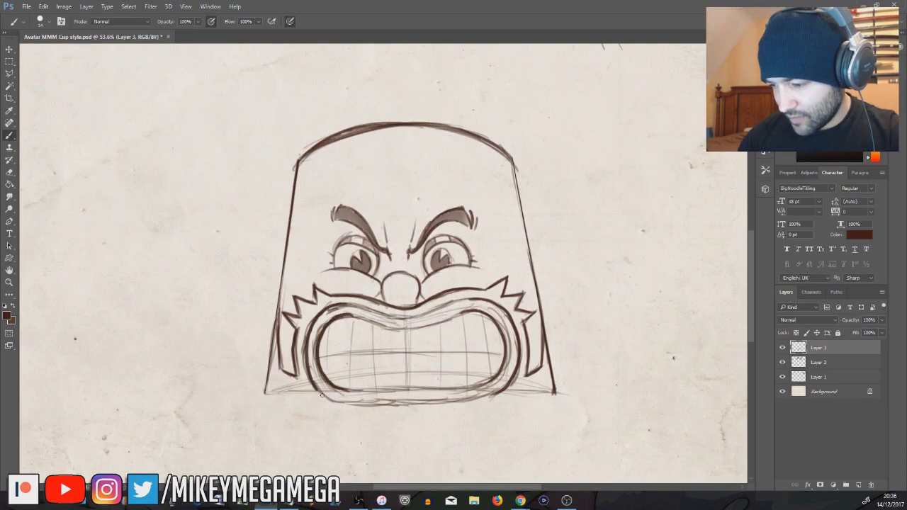
Rotate the canvas 90° clockwise and then 180° while inking the mouth's long lower edges and the horizontal line between the teeth.
left_click(64, 6)
left_click(204, 100)
mouse_move(212, 282)
left_mouse_down()
mouse_move(188, 248)
mouse_move(192, 120)
left_mouse_up()
mouse_move(281, 145)
left_mouse_down()
mouse_move(282, 256)
mouse_move(282, 138)
left_mouse_up()
left_click(64, 6)
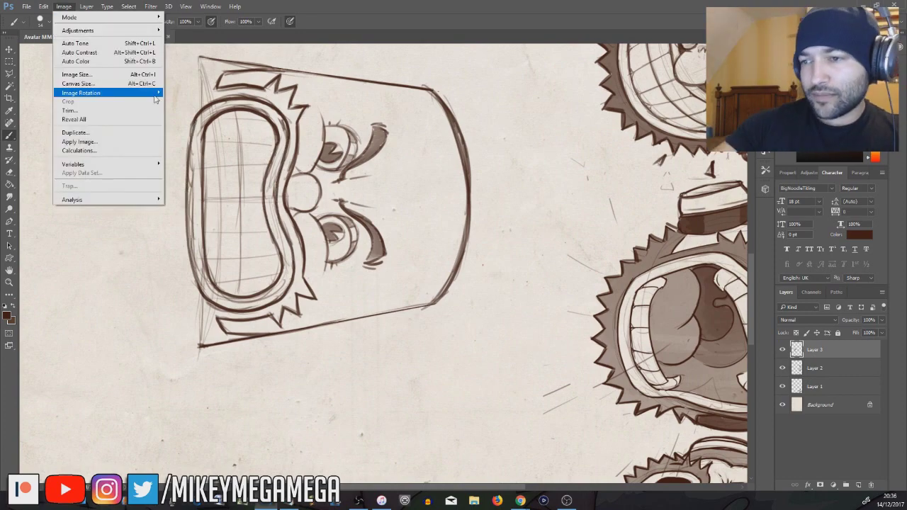
mouse_move(147, 95)
left_click(179, 93)
left_click_drag(226, 207, 120, 473)
left_click_drag(498, 339, 496, 154)
left_click_drag(496, 153, 498, 336)
mouse_move(496, 284)
left_mouse_down()
mouse_move(494, 168)
mouse_move(494, 204)
left_mouse_up()
Rotate the canvas 90° clockwise to bring the clenched-teeth head upright.
left_click(64, 6)
mouse_move(117, 93)
left_click(198, 100)
left_click_drag(638, 284, 451, 285)
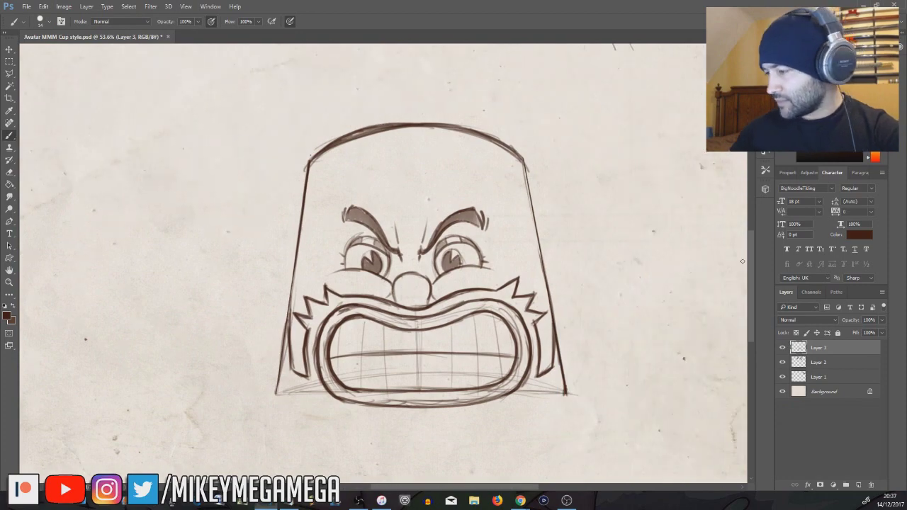
Ink the vertical gaps between the clenched teeth and draw a zigzag beard fringe along the head's flat base.
left_click_drag(752, 264, 752, 273)
left_click_drag(418, 291, 418, 346)
left_click_drag(390, 292, 387, 349)
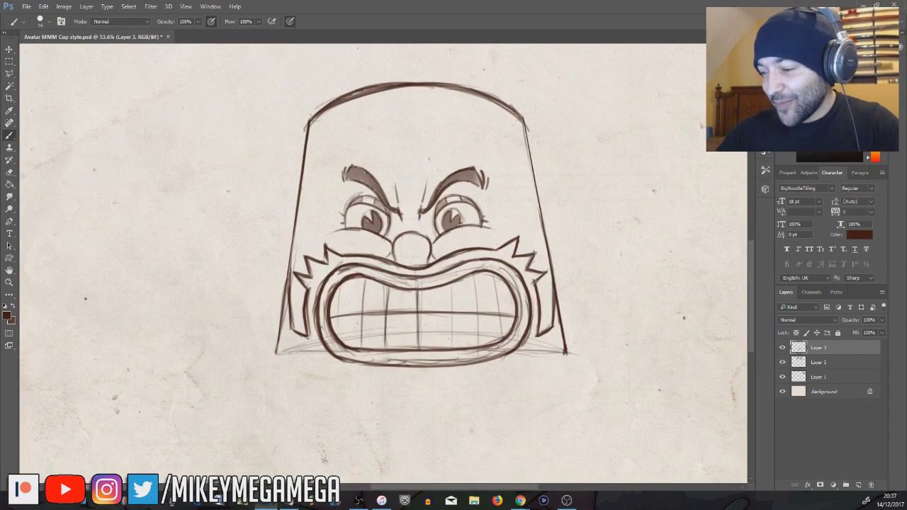
left_click_drag(449, 286, 450, 349)
left_click_drag(473, 276, 475, 340)
mouse_move(476, 275)
left_mouse_down()
mouse_move(477, 346)
mouse_move(500, 325)
left_mouse_up()
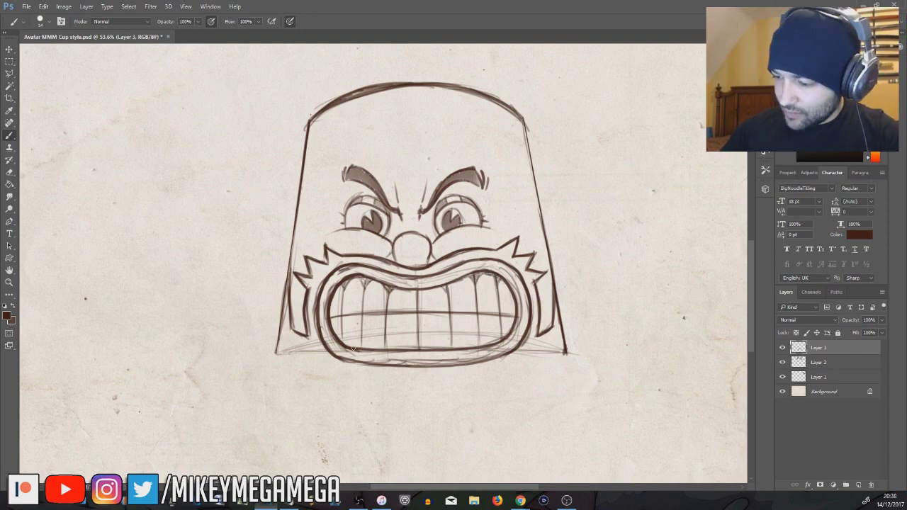
mouse_move(259, 356)
left_mouse_down()
mouse_move(307, 394)
mouse_move(352, 380)
mouse_move(401, 392)
mouse_move(436, 379)
mouse_move(475, 392)
mouse_move(507, 389)
mouse_move(540, 362)
mouse_move(584, 360)
left_mouse_up()
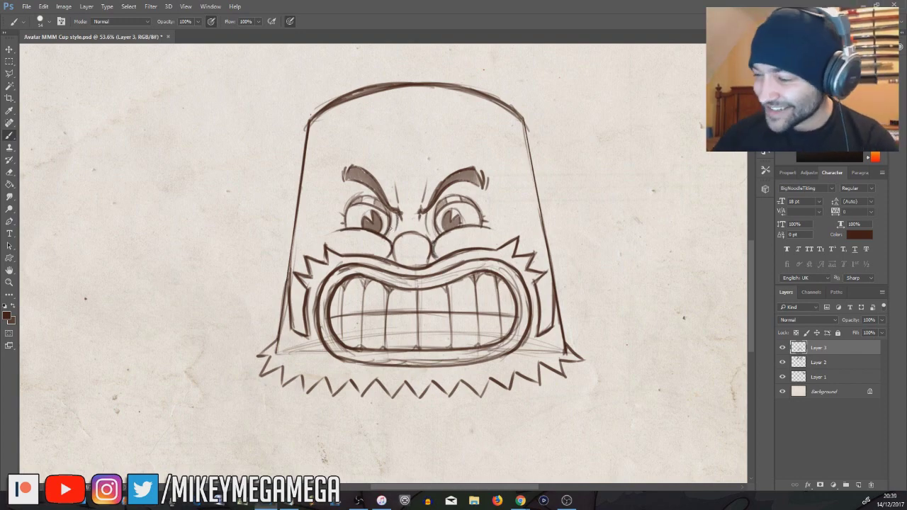
Add fine hatching around the eyes and on the cheeks, and darken the upper corner of the head outline.
left_click_drag(447, 187, 445, 195)
left_click_drag(453, 183, 454, 193)
left_click_drag(461, 181, 461, 192)
left_click_drag(469, 181, 470, 192)
left_click_drag(478, 183, 480, 196)
left_click_drag(371, 236, 354, 252)
left_click_drag(364, 238, 361, 231)
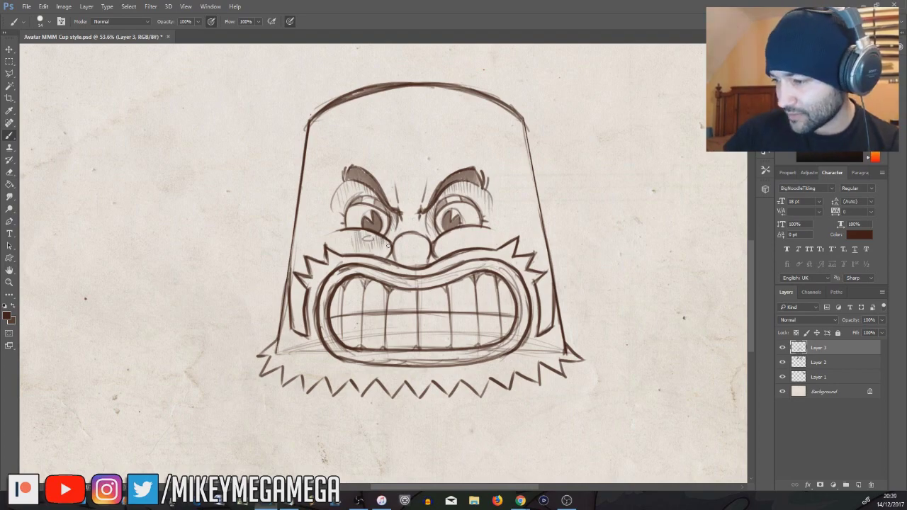
left_click_drag(523, 118, 530, 159)
left_click(64, 6)
mouse_move(83, 91)
left_click(192, 92)
key("ctrl+z")
Flip the canvas horizontally back to its original orientation, comparing the head with the earlier ones.
left_click_drag(750, 262, 750, 196)
left_click(47, 7)
mouse_move(71, 209)
left_click(228, 312)
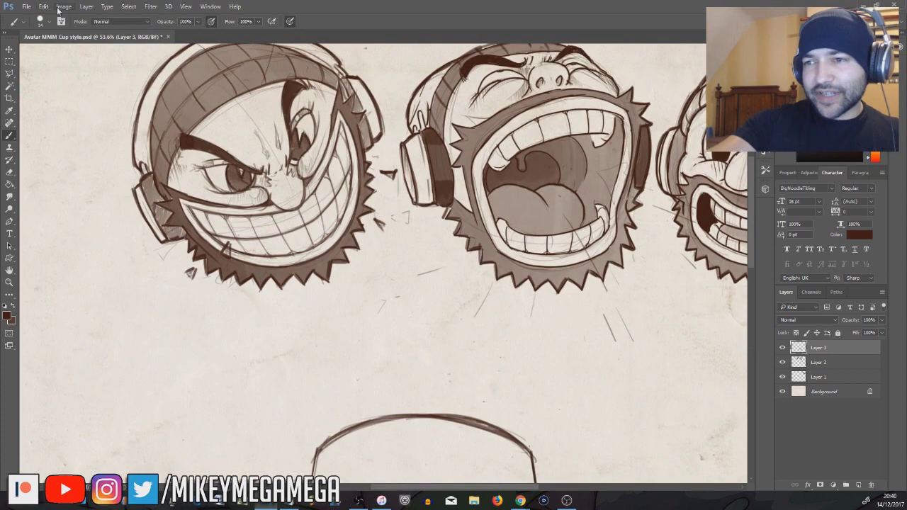
left_click(46, 7)
mouse_move(69, 10)
mouse_move(81, 93)
left_click(216, 133)
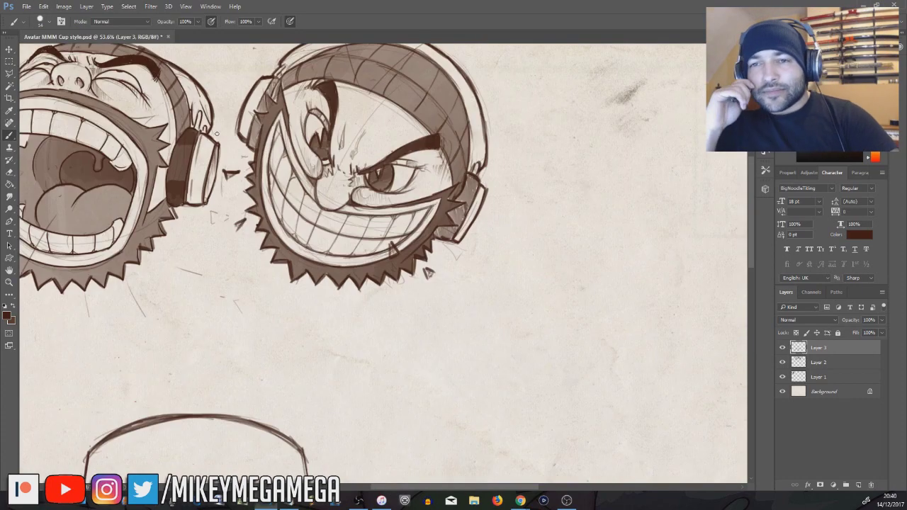
scroll(216, 133, "down", 5)
scroll(216, 134, "left", 3)
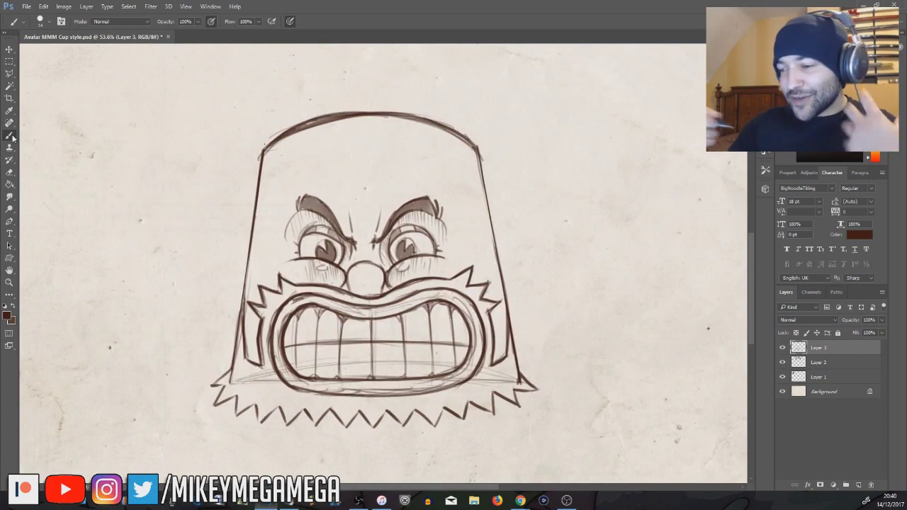
Re-ink the zigzag beard fringe and draw a double-lined mug handle on the left side of the head.
left_click_drag(231, 370, 210, 387)
mouse_move(266, 416)
left_mouse_down()
mouse_move(293, 409)
mouse_move(316, 426)
mouse_move(359, 413)
mouse_move(435, 422)
mouse_move(478, 402)
mouse_move(520, 405)
mouse_move(539, 388)
left_mouse_up()
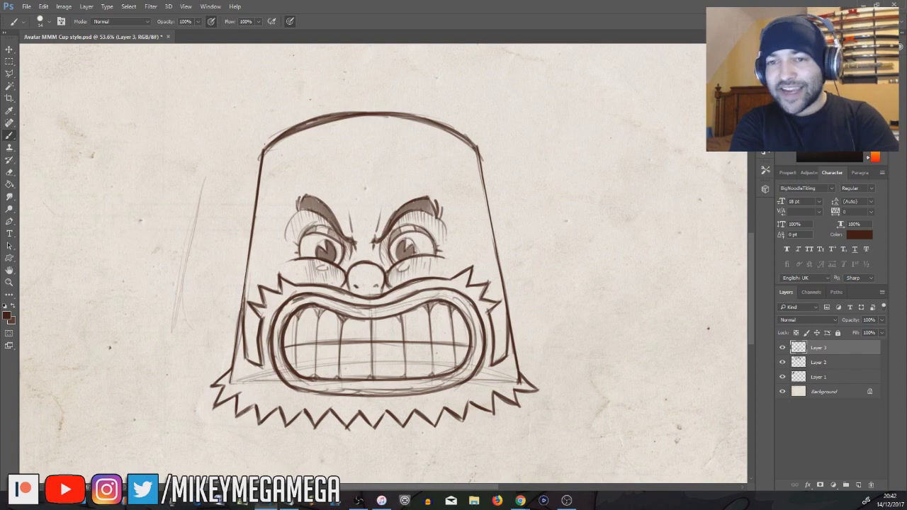
mouse_move(183, 285)
left_mouse_down()
mouse_move(208, 342)
mouse_move(234, 345)
left_mouse_up()
mouse_move(234, 344)
left_mouse_down()
mouse_move(186, 313)
mouse_move(204, 193)
mouse_move(260, 167)
mouse_move(207, 191)
mouse_move(188, 256)
mouse_move(183, 338)
left_mouse_up()
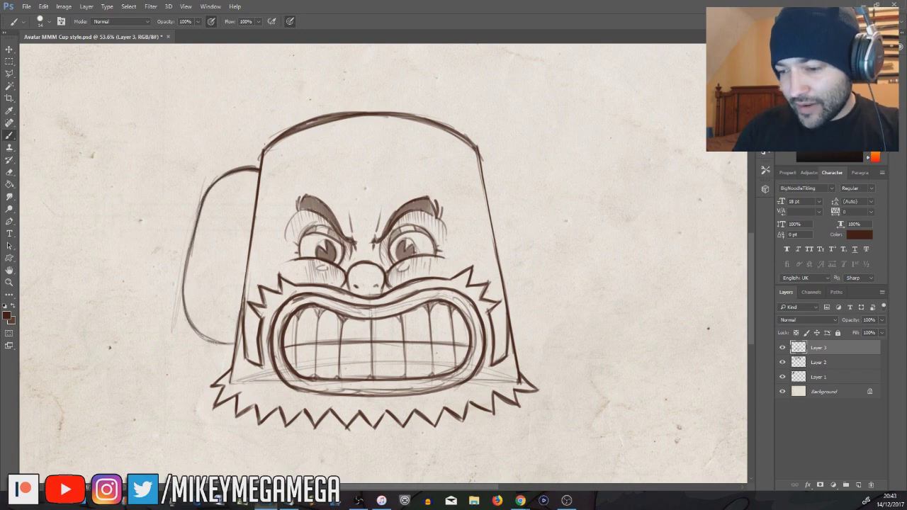
left_click_drag(218, 204, 203, 298)
mouse_move(238, 323)
left_mouse_down()
mouse_move(206, 266)
mouse_move(223, 205)
mouse_move(256, 189)
left_mouse_up()
Darken the mug's right edge and draw an inner contour parallel to its sides and curved top.
left_click_drag(477, 148, 497, 260)
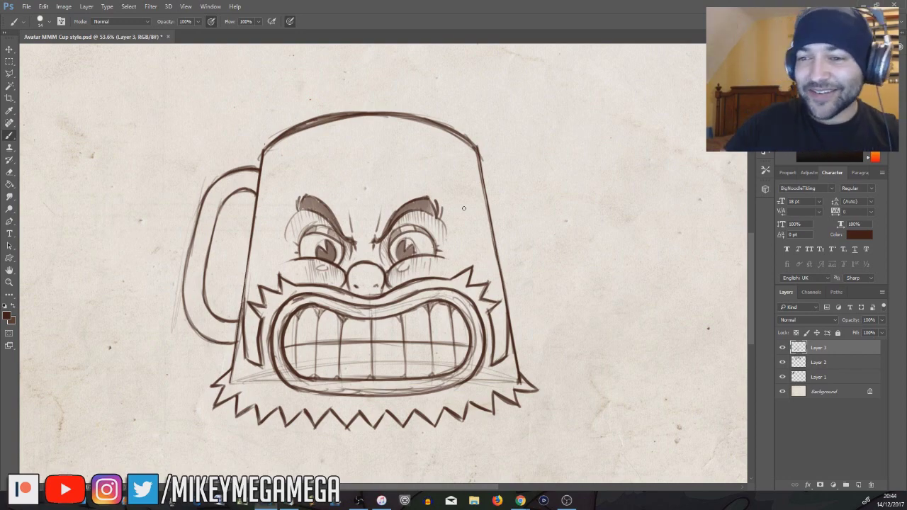
left_click_drag(268, 171, 258, 306)
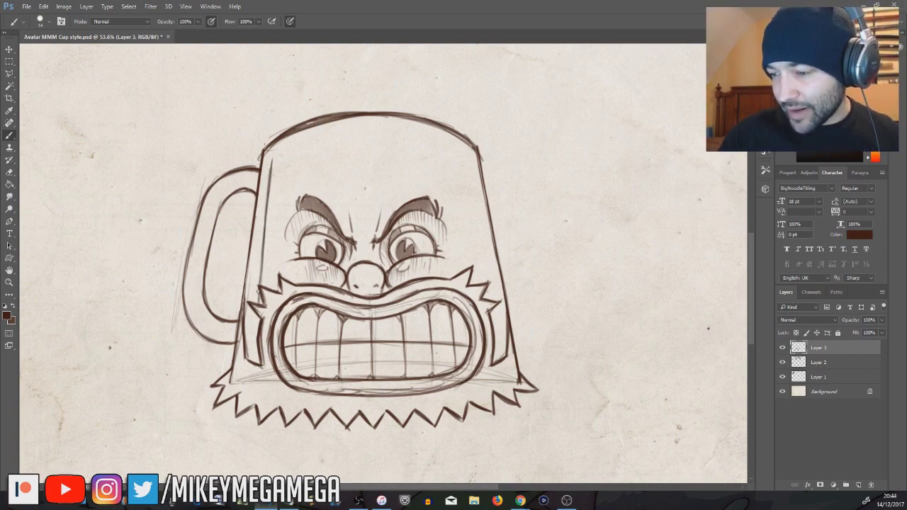
left_click_drag(262, 243, 254, 346)
mouse_move(272, 160)
left_mouse_down()
mouse_move(333, 130)
mouse_move(387, 128)
mouse_move(429, 136)
mouse_move(481, 164)
left_mouse_up()
left_click_drag(496, 256, 502, 298)
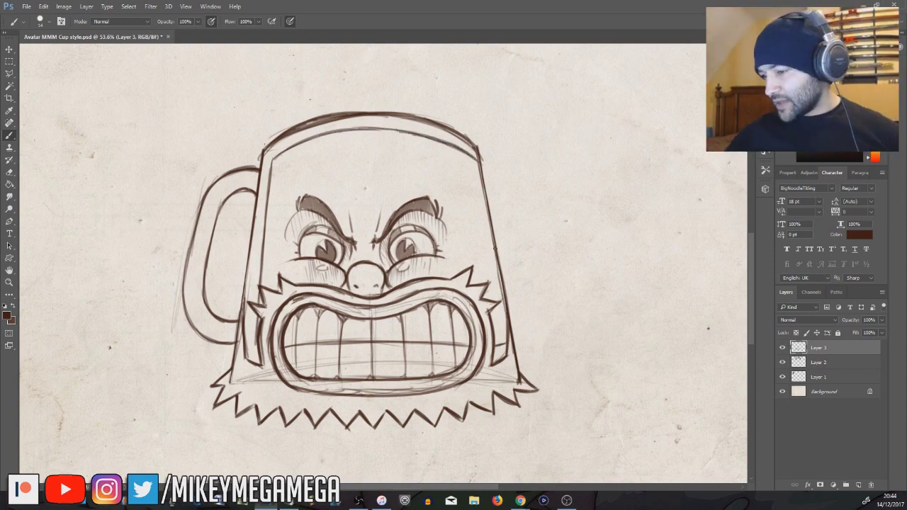
Lasso the mug's face area inside the inner contour down to the moustache, leaving out the eyes.
left_click(10, 74)
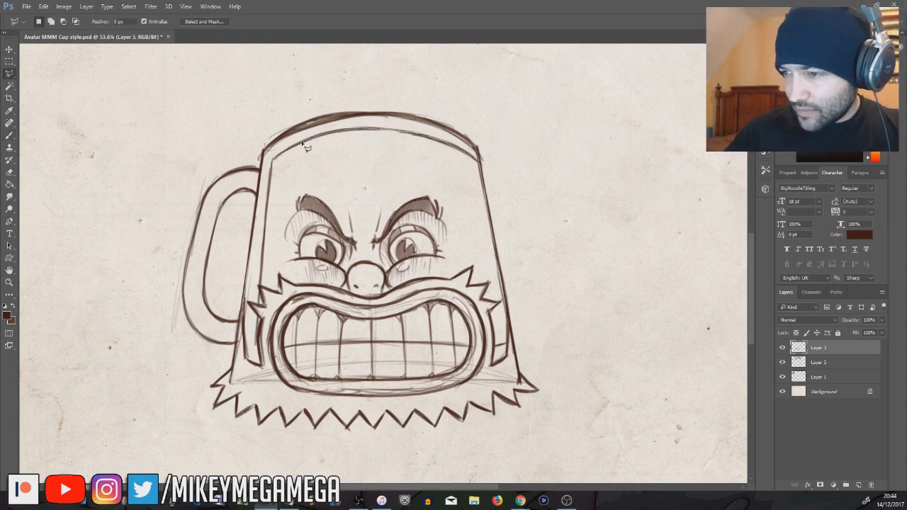
mouse_move(287, 298)
left_mouse_down()
mouse_move(307, 288)
mouse_move(382, 298)
mouse_move(429, 281)
mouse_move(474, 288)
mouse_move(511, 347)
left_mouse_up()
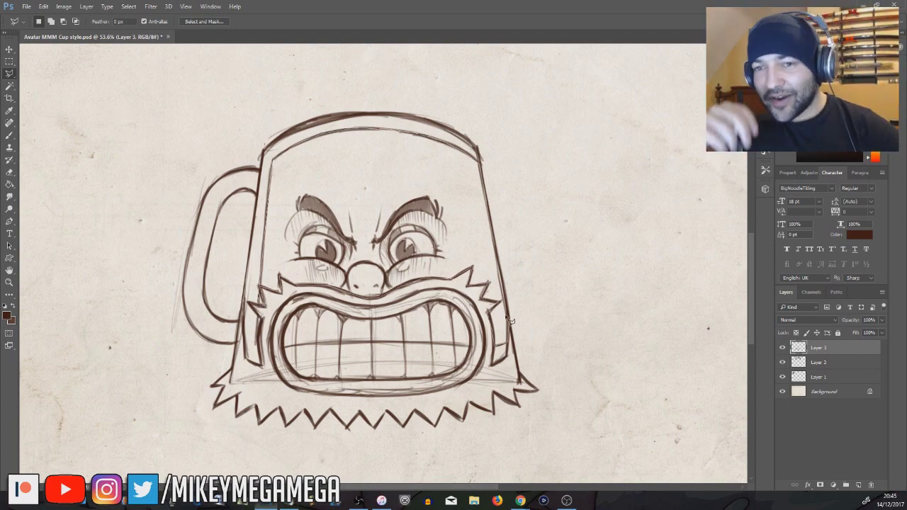
mouse_move(509, 321)
left_mouse_down()
mouse_move(512, 264)
mouse_move(476, 165)
left_mouse_up()
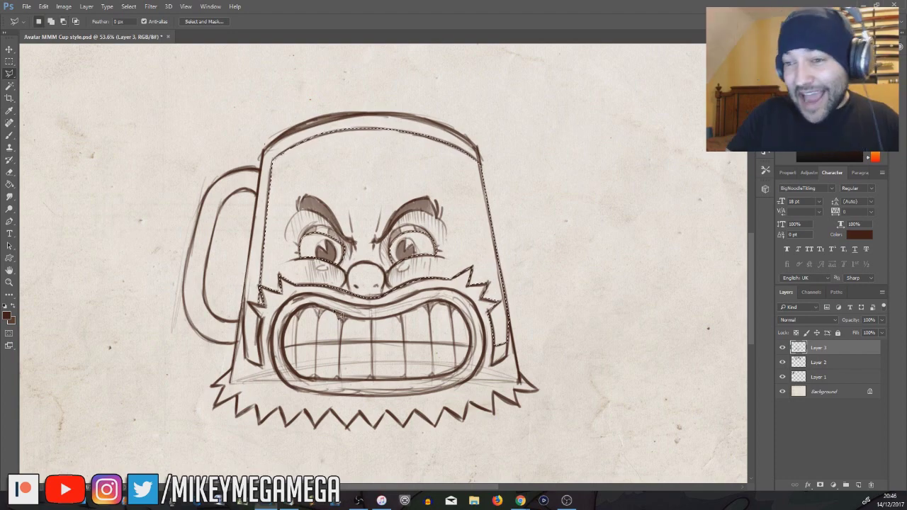
Shade the selected face area with a 190 px brush in a light brown tone and deselect.
key("b")
right_click(353, 163)
left_click_drag(419, 189, 446, 189)
mouse_move(260, 257)
left_mouse_down()
mouse_move(312, 287)
mouse_move(331, 205)
mouse_move(363, 315)
mouse_move(394, 305)
mouse_move(420, 180)
mouse_move(505, 333)
mouse_move(473, 157)
mouse_move(496, 351)
left_mouse_up()
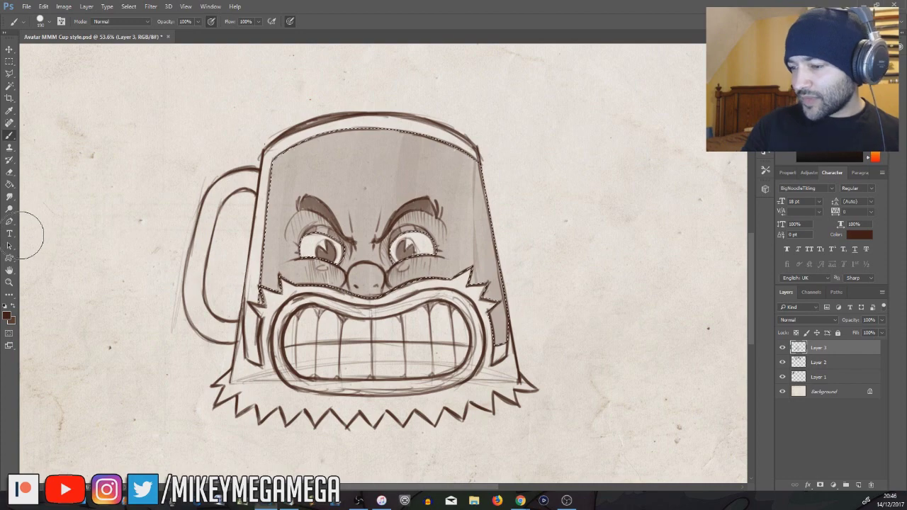
key("l")
key("ctrl+d")
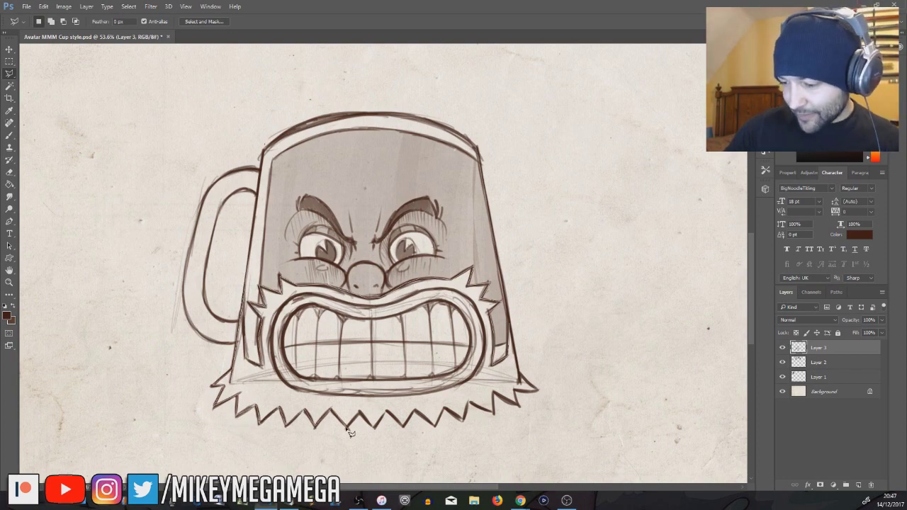
Lasso the beard and moustache without the mouth, fill them with dark brown shading and deselect.
mouse_move(499, 419)
left_mouse_down()
mouse_move(526, 392)
mouse_move(514, 333)
mouse_move(242, 301)
left_mouse_up()
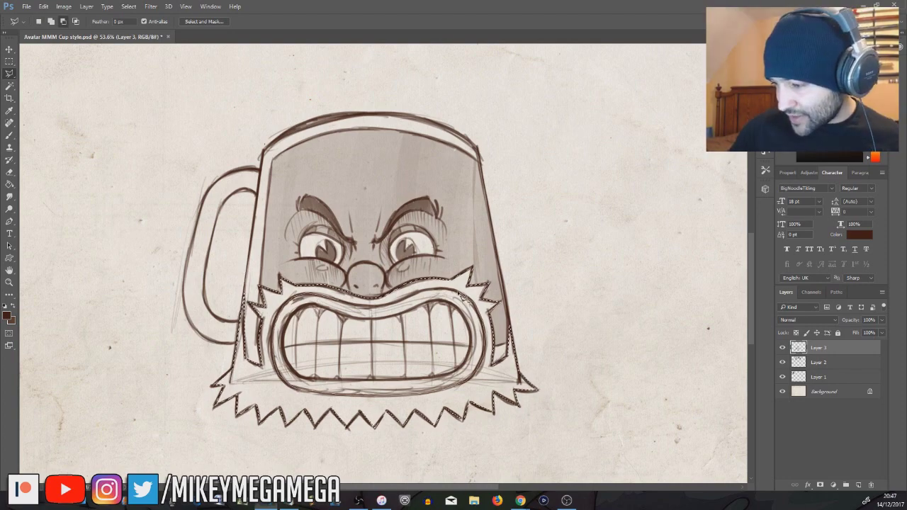
key("b")
scroll(516, 264, "down", 3)
mouse_move(355, 278)
left_mouse_down()
mouse_move(394, 339)
mouse_move(522, 307)
left_mouse_up()
left_click(9, 62)
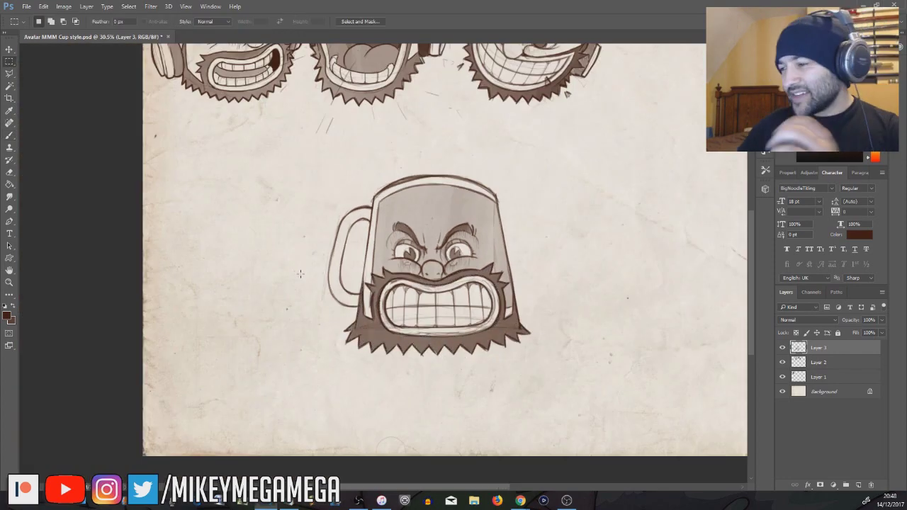
key("ctrl+d")
Select the mug head with a marquee, move it to the end of the row of heads and scale it down.
scroll(421, 259, "down", 2)
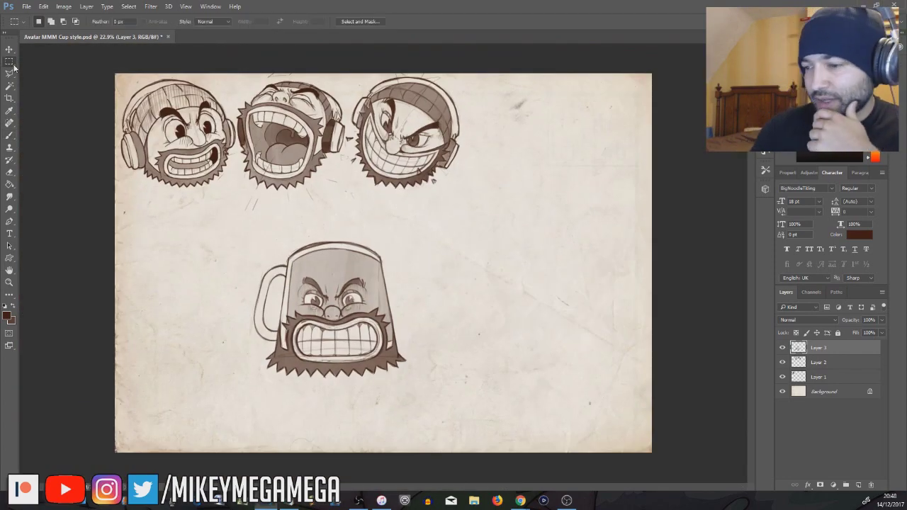
left_click_drag(243, 235, 441, 421)
key("v")
left_click_drag(329, 308, 541, 147)
left_click(43, 7)
mouse_move(58, 209)
left_click(192, 226)
left_click_drag(617, 216, 592, 192)
left_click(163, 21)
key("Return")
Clear the selection by marqueeing empty space outside the canvas and dismiss the warnings.
left_click(10, 61)
left_click_drag(32, 69, 55, 90)
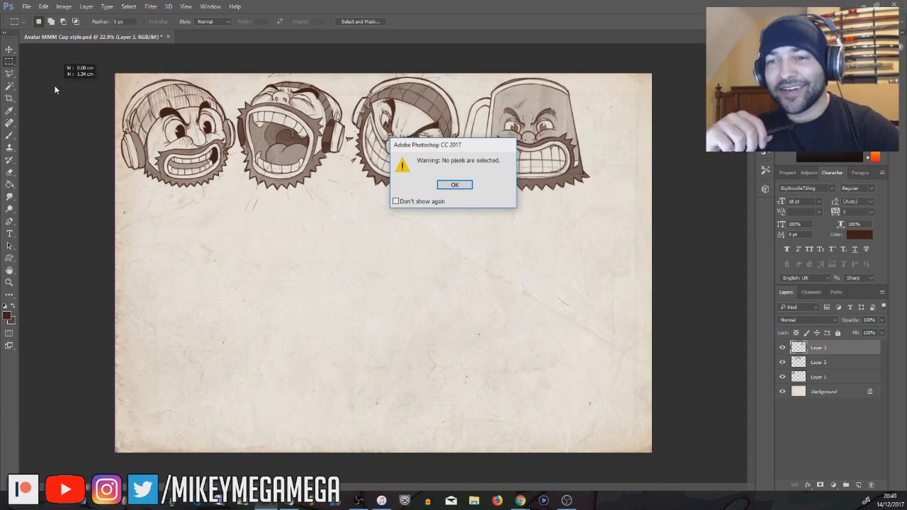
left_click(459, 185)
left_click_drag(666, 88, 696, 110)
left_click(461, 184)
Set the brush size to 14 px and touch up the mug's left edge and the beard tips.
scroll(544, 85, "up", 6)
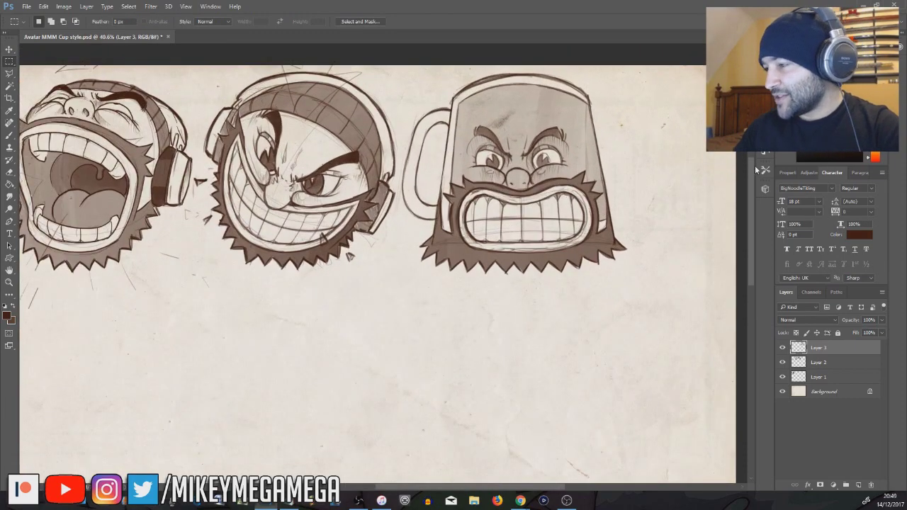
scroll(463, 118, "up", 1)
key("b")
right_click(463, 120)
left_click_drag(525, 169, 521, 168)
left_click(591, 90)
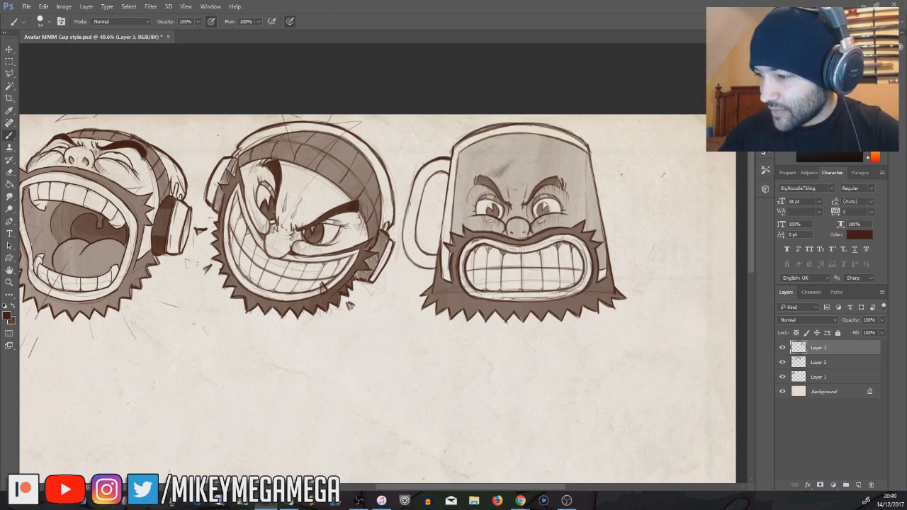
left_click_drag(448, 195, 430, 285)
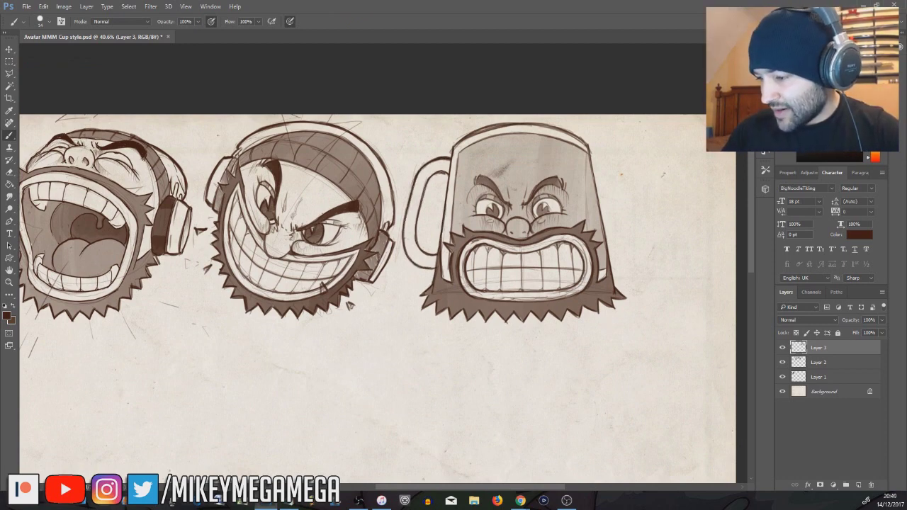
left_click_drag(486, 312, 504, 322)
Rough out a tilted, grinning bearded head with round ear shapes inside a circle below the row of heads.
left_click_drag(750, 178, 750, 246)
mouse_move(302, 195)
left_mouse_down()
mouse_move(265, 217)
mouse_move(345, 390)
left_mouse_up()
left_click_drag(287, 223, 282, 282)
mouse_move(413, 275)
left_mouse_down()
mouse_move(319, 313)
mouse_move(415, 278)
left_mouse_up()
left_click_drag(308, 319, 397, 350)
mouse_move(283, 230)
left_mouse_down()
mouse_move(368, 202)
mouse_move(416, 262)
left_mouse_up()
left_click_drag(283, 273, 294, 337)
left_click_drag(348, 259, 333, 280)
mouse_move(372, 244)
left_mouse_down()
mouse_move(387, 269)
mouse_move(358, 289)
left_mouse_up()
mouse_move(348, 248)
left_mouse_down()
mouse_move(319, 273)
mouse_move(389, 234)
left_mouse_up()
left_click_drag(308, 202, 397, 162)
left_click_drag(411, 190, 414, 200)
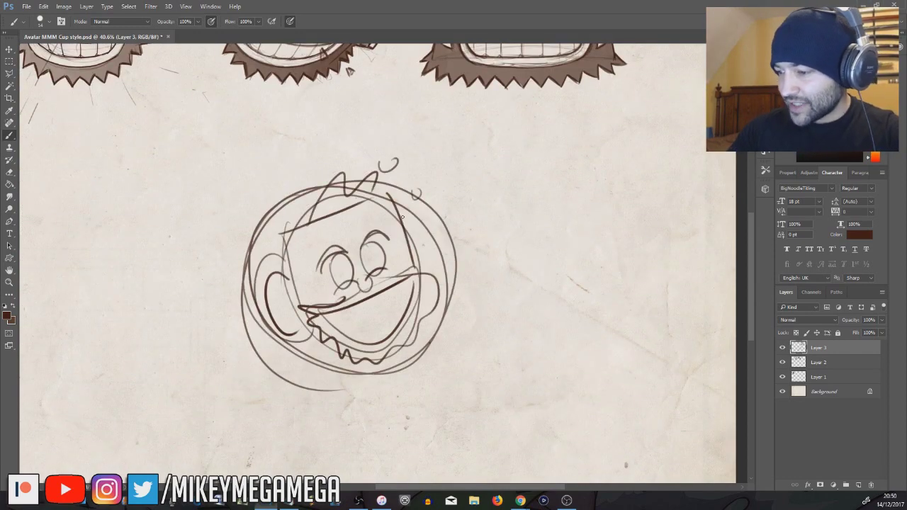
Add teeth lines, pupils and jagged strokes around the rim of the rough circular head.
left_click_drag(333, 323, 397, 299)
left_click_drag(354, 339, 388, 329)
left_click_drag(358, 305, 360, 313)
left_click_drag(370, 299, 372, 312)
left_click_drag(270, 249, 309, 207)
left_click_drag(312, 355, 339, 345)
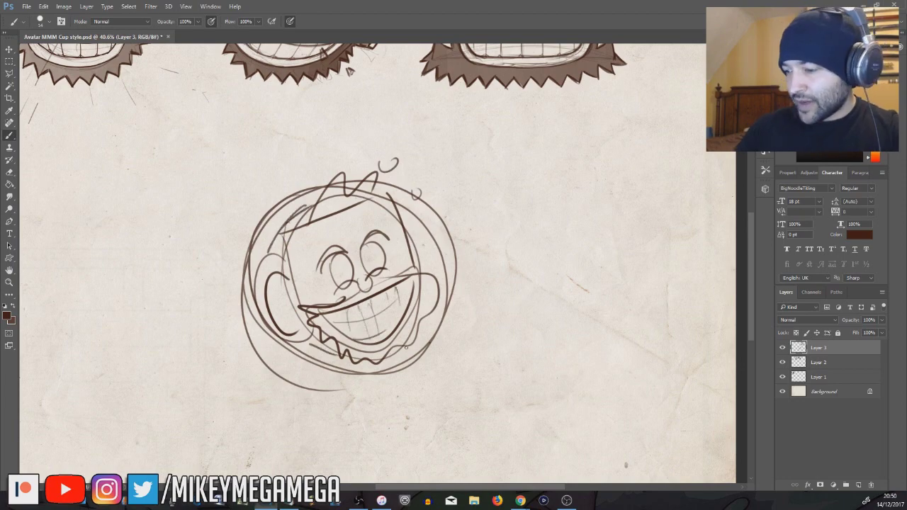
left_click_drag(393, 191, 445, 284)
left_click_drag(251, 263, 308, 201)
left_click_drag(440, 251, 448, 322)
left_click_drag(343, 262, 344, 278)
left_click_drag(372, 253, 371, 268)
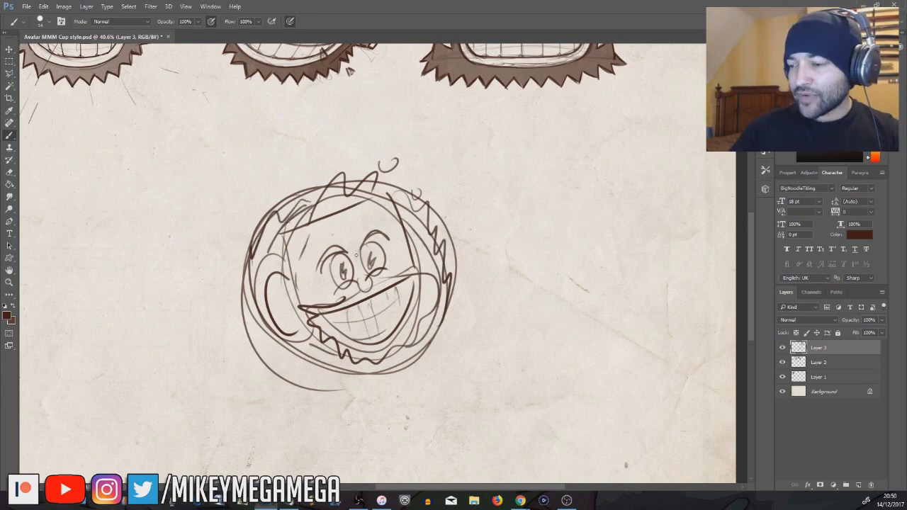
Select the rough circular head with a marquee, scale it down toward its lower-left corner and deselect.
key("m")
left_click_drag(179, 145, 541, 427)
left_click(43, 6)
mouse_move(106, 208)
left_click(178, 222)
mouse_move(541, 145)
left_mouse_down()
mouse_move(414, 296)
mouse_move(386, 275)
left_mouse_up()
key("Return")
key("ctrl+d")
Outline the small rough head with a bold circle and draw a large rectangular frame with the head in its lower-left corner.
key("b")
left_click(14, 62)
key("b")
left_click_drag(263, 300, 312, 395)
left_click_drag(289, 298, 316, 393)
left_click_drag(221, 334, 220, 185)
left_click_drag(227, 172, 470, 187)
left_click_drag(298, 404, 546, 404)
left_click_drag(403, 183, 555, 181)
left_click_drag(568, 180, 556, 408)
Scribble placeholder zigzags inside the rectangular frame and a wavy line beneath it.
mouse_move(269, 209)
left_mouse_down()
mouse_move(489, 255)
mouse_move(528, 330)
left_mouse_up()
left_click_drag(219, 370, 257, 406)
left_click_drag(252, 438, 557, 431)
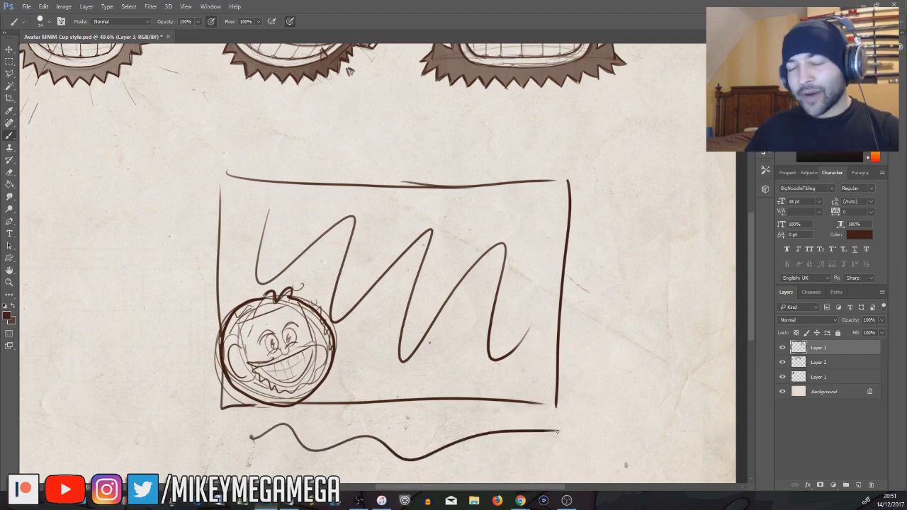
left_click_drag(404, 234, 510, 315)
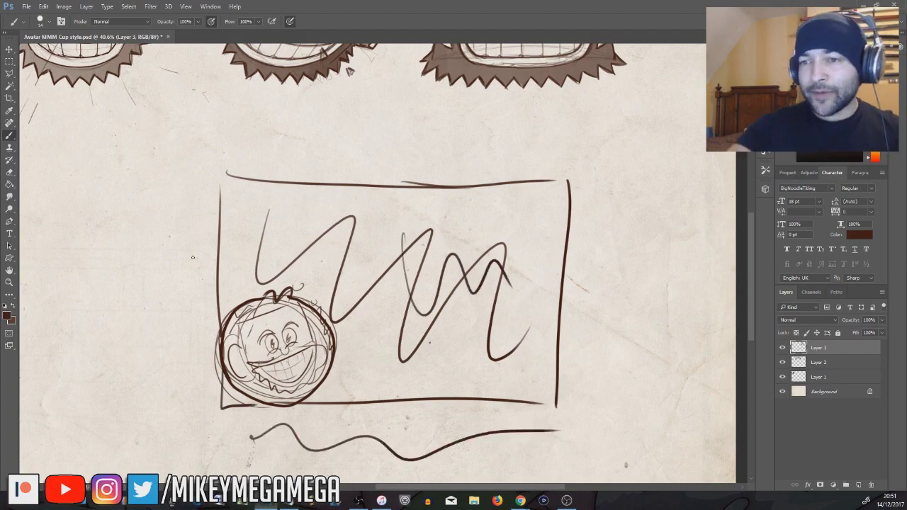
Select the whole rough thumbnail layout with a marquee, delete it and return to the Brush tool.
key("m")
left_click_drag(178, 132, 572, 456)
key("Delete")
scroll(155, 250, "up", 5)
key("b")
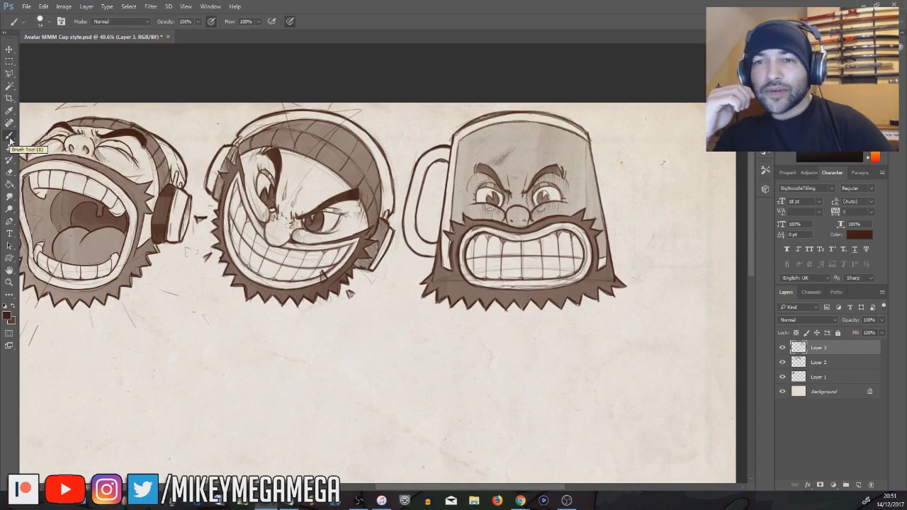
Add short ink shading strokes beneath the mug head's eyes, beside the nose.
scroll(730, 160, "down", 2)
scroll(730, 159, "up", 2)
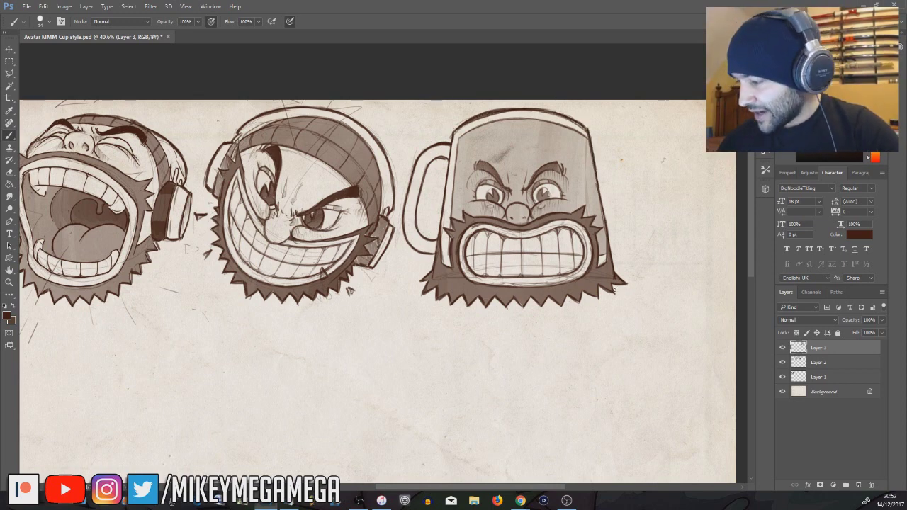
left_click_drag(496, 209, 491, 217)
left_click_drag(503, 207, 500, 219)
left_click_drag(535, 209, 531, 219)
mouse_move(544, 207)
left_mouse_down()
mouse_move(536, 218)
mouse_move(486, 216)
left_mouse_up()
left_click_drag(497, 209, 491, 218)
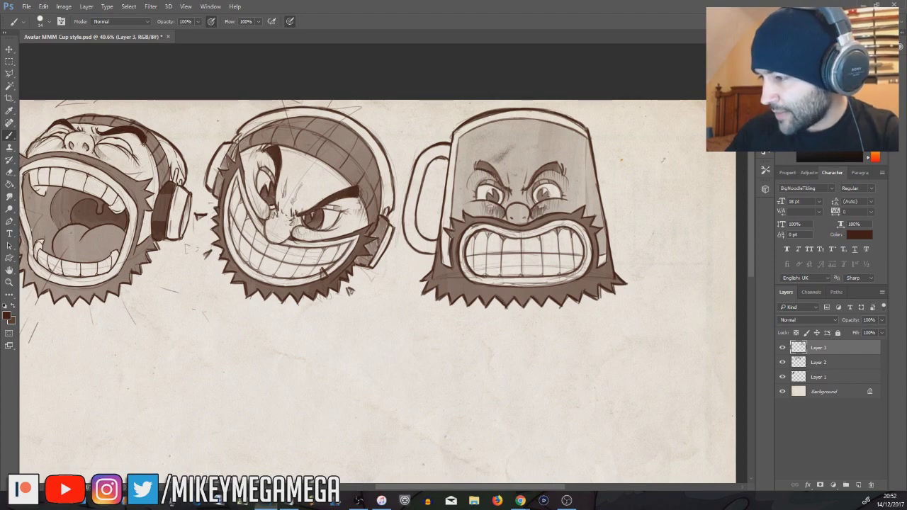
Make a circular marquee selection on the empty paper below the row of heads, near the page's centre.
scroll(594, 199, "down", 3)
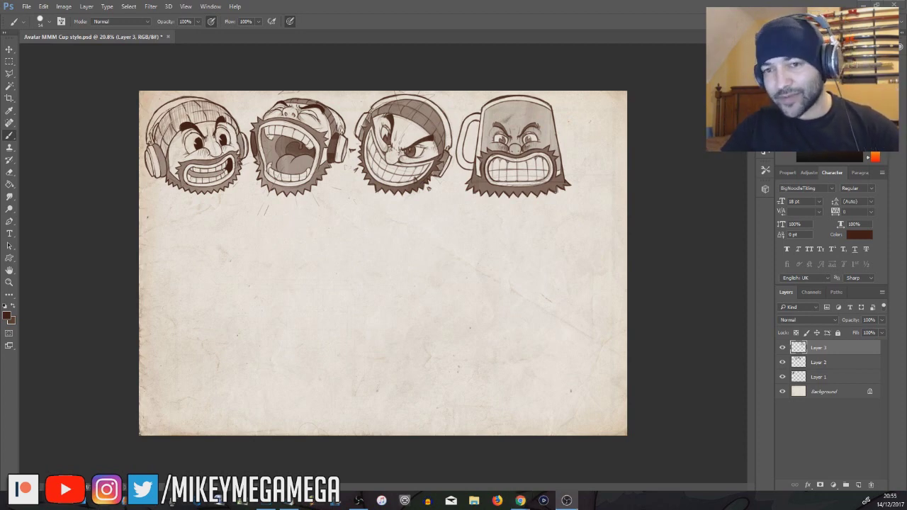
key("m")
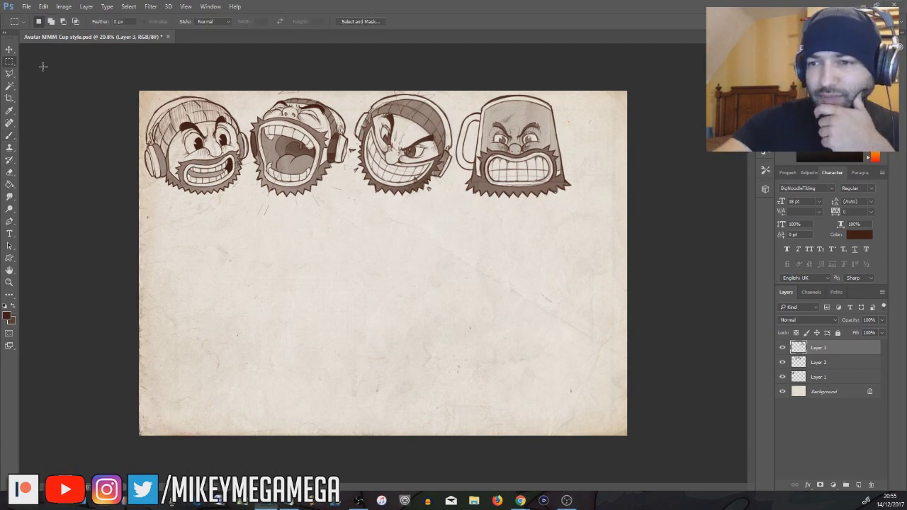
left_click_drag(134, 156, 333, 323)
left_click_drag(337, 268, 474, 385)
key("ctrl+d")
left_click_drag(302, 242, 454, 387)
Trace the circular selection's edge with light Brush strokes and deselect it.
key("b")
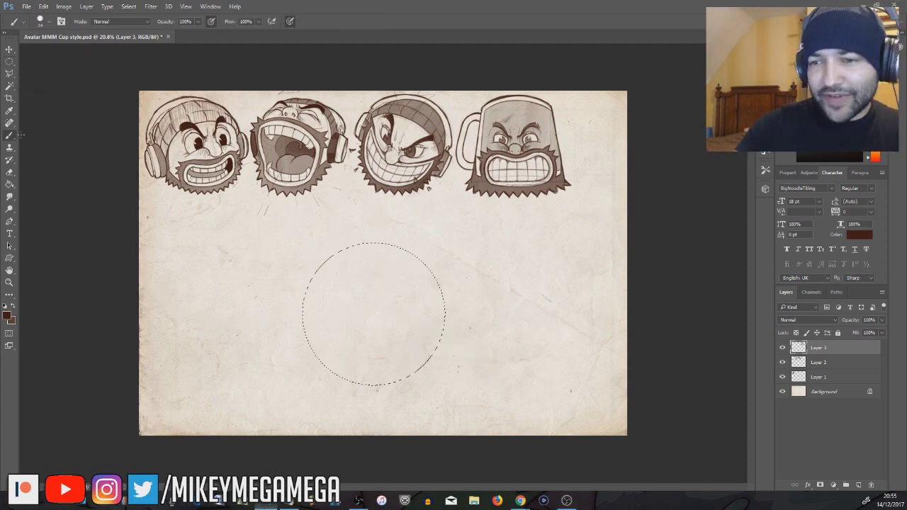
mouse_move(396, 383)
left_mouse_down()
mouse_move(442, 284)
mouse_move(400, 251)
mouse_move(366, 245)
left_mouse_up()
key("m")
left_click_drag(35, 99, 51, 117)
key("Return")
scroll(354, 311, "up", 5)
scroll(354, 312, "down", 2)
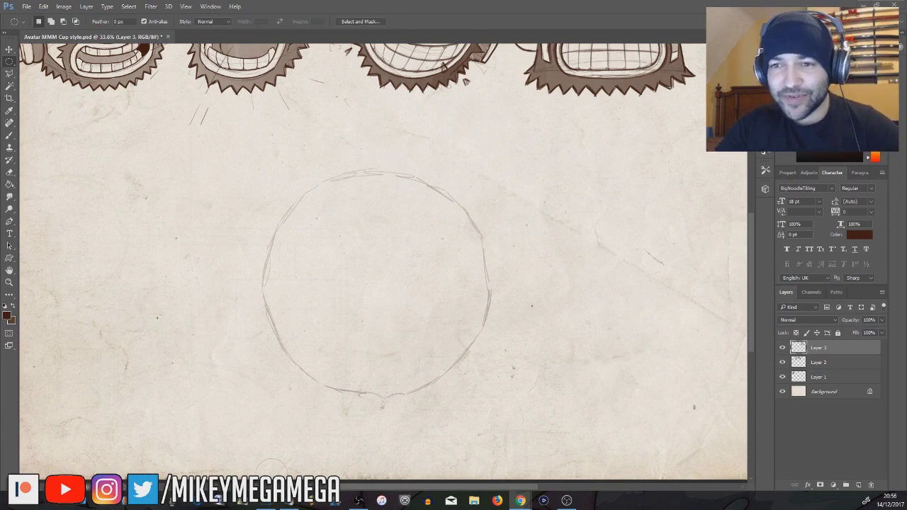
Sketch a tilted, bowl-shaped cup head with a slanted flat rim to the left of the large circle.
key("b")
left_click_drag(63, 170, 166, 133)
mouse_move(58, 173)
left_mouse_down()
mouse_move(167, 135)
mouse_move(88, 217)
left_mouse_up()
left_click_drag(165, 134, 173, 171)
left_click_drag(60, 173, 124, 227)
left_click_drag(97, 223, 161, 215)
left_click_drag(167, 136, 163, 213)
Rough in the rounded torso beneath the cup head, with a bent arm and hand resting on the hip.
left_click_drag(118, 234, 118, 278)
left_click_drag(167, 211, 193, 278)
mouse_move(117, 254)
left_mouse_down()
mouse_move(144, 296)
mouse_move(178, 296)
left_mouse_up()
mouse_move(184, 241)
left_mouse_down()
mouse_move(120, 264)
mouse_move(128, 294)
mouse_move(155, 298)
mouse_move(190, 281)
left_mouse_up()
mouse_move(187, 280)
left_mouse_down()
mouse_move(189, 290)
mouse_move(147, 307)
left_mouse_up()
mouse_move(128, 243)
left_mouse_down()
mouse_move(105, 276)
mouse_move(144, 286)
left_mouse_up()
left_click_drag(104, 227, 112, 268)
Sketch the outstretched arm with a cuffed glove pointing a finger toward the large circle.
left_click_drag(166, 212, 200, 206)
mouse_move(203, 217)
left_mouse_down()
mouse_move(176, 225)
mouse_move(206, 221)
mouse_move(208, 210)
mouse_move(174, 213)
mouse_move(213, 223)
left_mouse_up()
key("e")
key("b")
mouse_move(178, 232)
left_mouse_down()
mouse_move(212, 238)
mouse_move(216, 248)
left_mouse_up()
mouse_move(237, 207)
left_mouse_down()
mouse_move(254, 214)
mouse_move(236, 224)
left_mouse_up()
left_click_drag(254, 215, 279, 228)
left_click_drag(250, 228, 234, 248)
left_click_drag(245, 243, 228, 253)
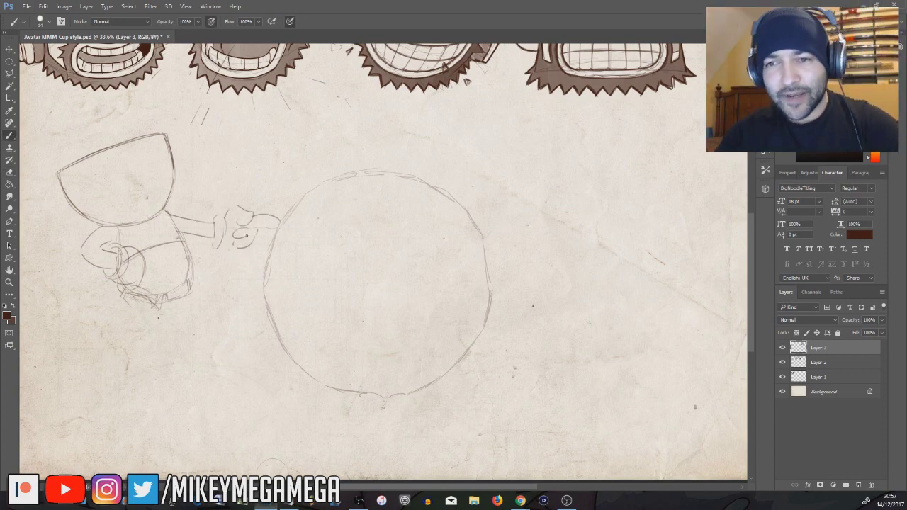
mouse_move(244, 247)
left_mouse_down()
mouse_move(260, 218)
mouse_move(220, 251)
left_mouse_up()
Sketch both legs and rounded shoes in a walking pose beneath the torso.
left_click_drag(132, 298, 119, 329)
mouse_move(117, 331)
left_mouse_down()
mouse_move(133, 333)
mouse_move(121, 359)
left_mouse_up()
left_click_drag(113, 325, 86, 332)
left_click_drag(85, 319, 95, 354)
mouse_move(180, 298)
left_mouse_down()
mouse_move(172, 333)
mouse_move(157, 330)
mouse_move(191, 358)
mouse_move(213, 361)
left_mouse_up()
left_click_drag(181, 327, 203, 338)
mouse_move(200, 326)
left_mouse_down()
mouse_move(223, 356)
mouse_move(221, 339)
left_mouse_up()
left_click_drag(213, 347, 224, 358)
Ink the raised front shoe with darker lines, defining its oval sole, heel and rounded upper.
mouse_move(85, 319)
left_mouse_down()
mouse_move(64, 346)
mouse_move(82, 316)
mouse_move(64, 335)
left_mouse_up()
mouse_move(64, 322)
left_mouse_down()
mouse_move(80, 349)
mouse_move(106, 343)
left_mouse_up()
mouse_move(106, 344)
left_mouse_down()
mouse_move(97, 324)
mouse_move(103, 335)
mouse_move(66, 328)
mouse_move(126, 358)
left_mouse_up()
left_click_drag(127, 353, 107, 342)
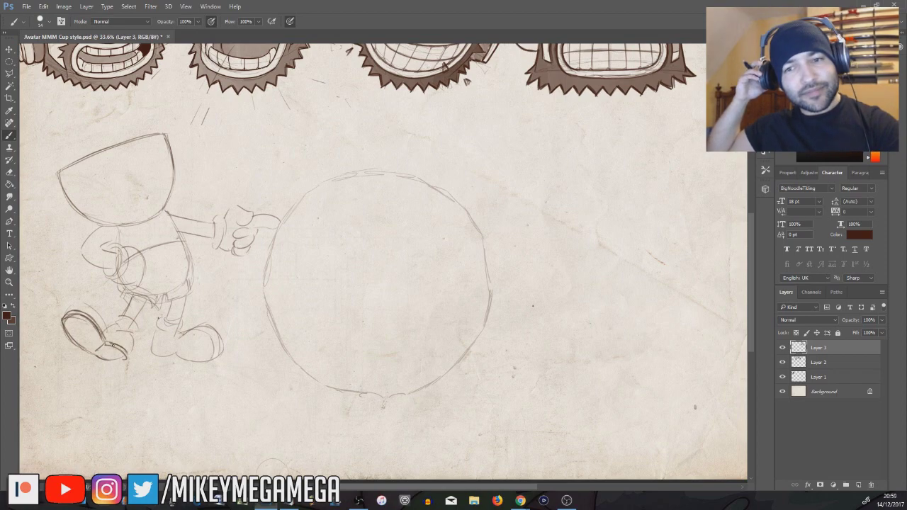
mouse_move(67, 315)
left_mouse_down()
mouse_move(98, 302)
mouse_move(106, 330)
left_mouse_up()
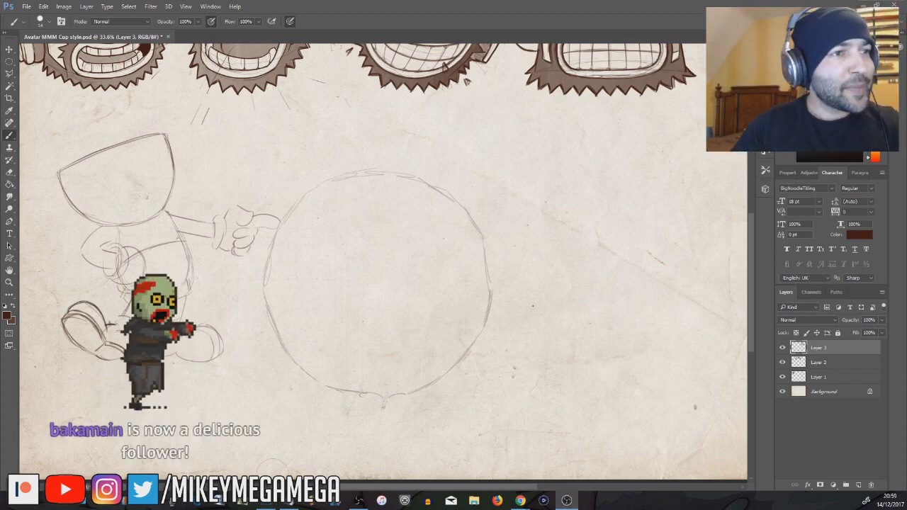
mouse_move(108, 319)
left_mouse_down()
mouse_move(135, 323)
mouse_move(110, 352)
mouse_move(98, 323)
left_mouse_up()
mouse_move(96, 322)
left_mouse_down()
mouse_move(69, 311)
mouse_move(78, 324)
left_mouse_up()
mouse_move(72, 316)
left_mouse_down()
mouse_move(95, 326)
mouse_move(67, 327)
mouse_move(125, 363)
mouse_move(135, 336)
left_mouse_up()
Ink the bent arm and the gloved hand on the hip with bold, darker outlines.
mouse_move(111, 250)
left_mouse_down()
mouse_move(113, 280)
mouse_move(128, 257)
left_mouse_up()
left_click_drag(106, 274, 135, 285)
mouse_move(123, 248)
left_mouse_down()
mouse_move(139, 247)
mouse_move(145, 274)
mouse_move(132, 293)
mouse_move(145, 281)
left_mouse_up()
mouse_move(144, 255)
left_mouse_down()
mouse_move(141, 286)
mouse_move(132, 292)
left_mouse_up()
left_click_drag(107, 265, 115, 280)
left_click_drag(112, 245, 98, 253)
mouse_move(92, 263)
left_mouse_down()
mouse_move(111, 268)
mouse_move(101, 268)
left_mouse_up()
mouse_move(101, 268)
left_mouse_down()
mouse_move(104, 274)
mouse_move(115, 241)
left_mouse_up()
left_click_drag(82, 245, 102, 227)
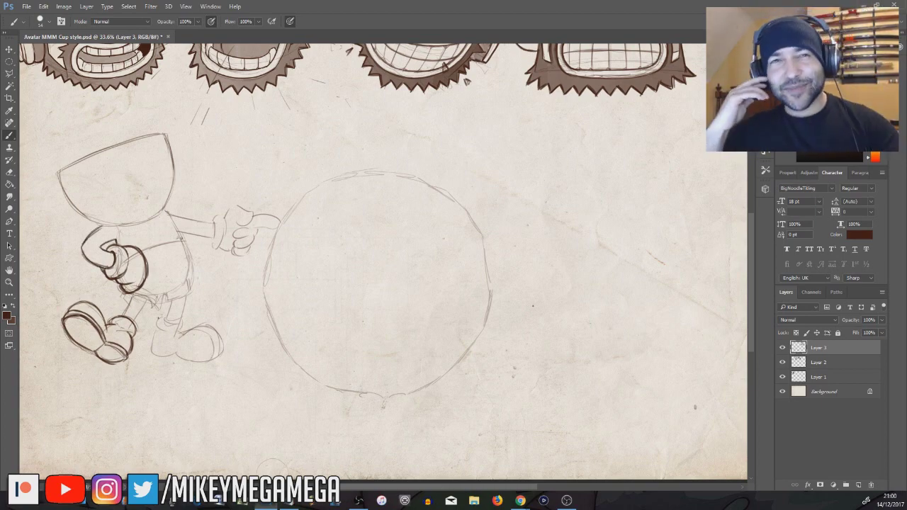
Ink the cup character's shorts over the rough sketch, including the waistband, hems and outer side.
mouse_move(143, 251)
left_mouse_down()
mouse_move(170, 243)
mouse_move(190, 253)
mouse_move(148, 262)
left_mouse_up()
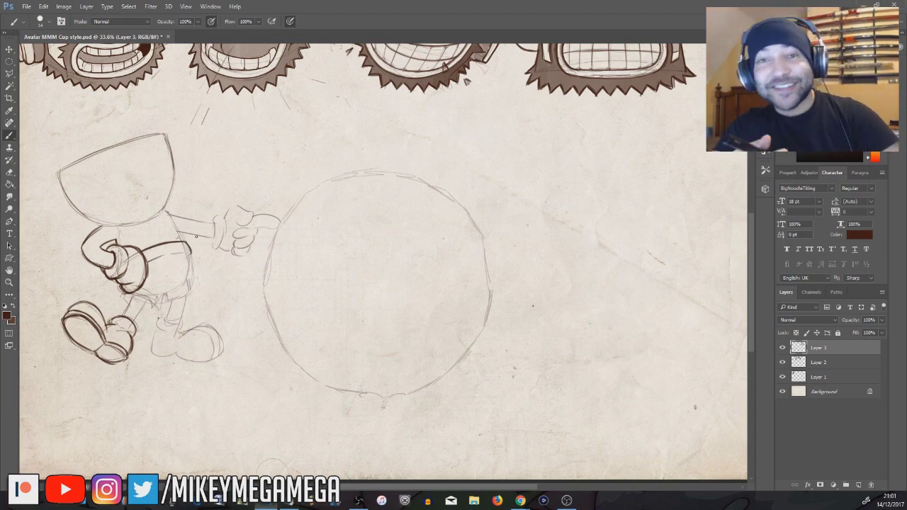
mouse_move(148, 299)
left_mouse_down()
mouse_move(122, 305)
mouse_move(151, 309)
mouse_move(128, 305)
left_mouse_up()
left_click_drag(148, 306, 157, 302)
left_click_drag(142, 288, 167, 296)
mouse_move(188, 251)
left_mouse_down()
mouse_move(192, 295)
mouse_move(171, 317)
left_mouse_up()
Ink the character's front leg and large rounded front shoe with its sole.
mouse_move(146, 305)
left_mouse_down()
mouse_move(134, 322)
mouse_move(122, 315)
mouse_move(169, 326)
left_mouse_up()
mouse_move(183, 321)
left_mouse_down()
mouse_move(152, 347)
mouse_move(171, 356)
mouse_move(218, 334)
left_mouse_up()
left_click_drag(176, 358, 220, 360)
left_click_drag(223, 338, 222, 355)
mouse_move(152, 347)
left_mouse_down()
mouse_move(169, 362)
mouse_move(219, 365)
left_mouse_up()
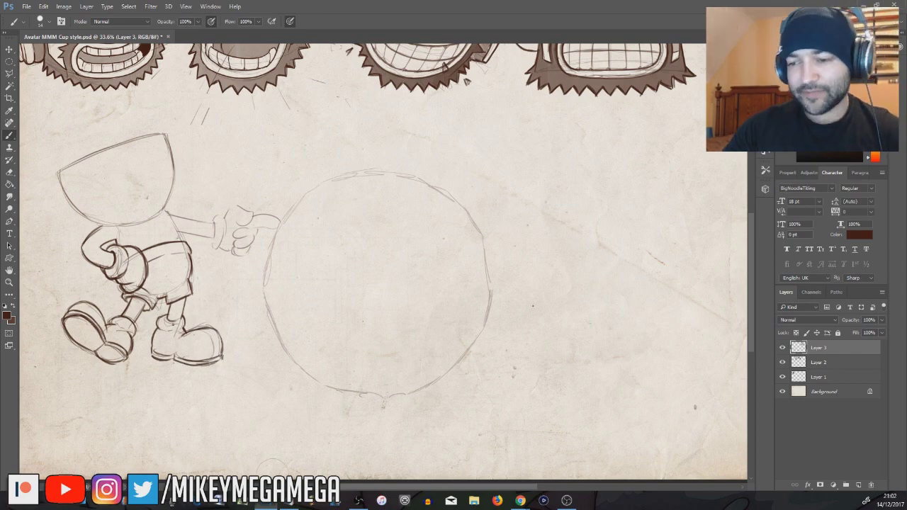
Draw the curved cup handle on the back of the head and darken its inner and outer outlines.
mouse_move(59, 192)
left_mouse_down()
mouse_move(89, 226)
mouse_move(46, 213)
left_mouse_up()
left_click_drag(48, 206, 76, 236)
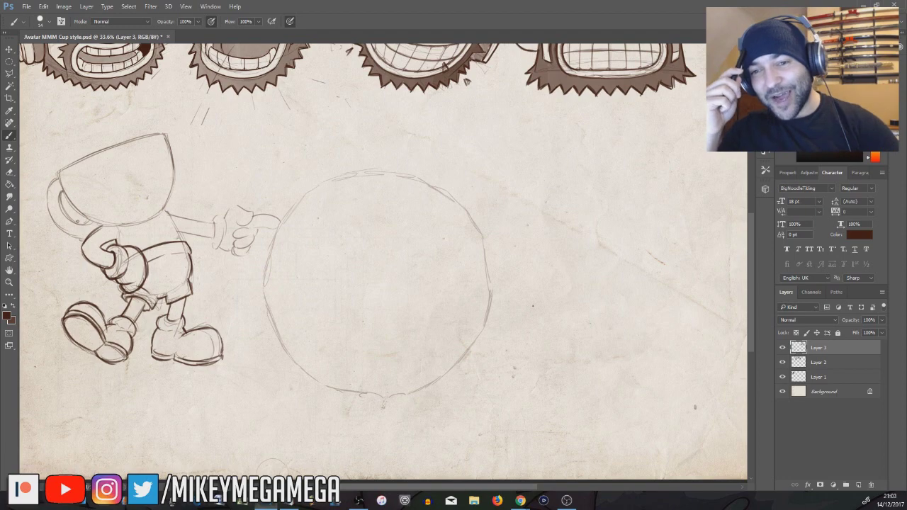
mouse_move(47, 186)
left_mouse_down()
mouse_move(59, 178)
mouse_move(73, 218)
mouse_move(86, 220)
left_mouse_up()
mouse_move(57, 178)
left_mouse_down()
mouse_move(50, 211)
mouse_move(74, 235)
left_mouse_up()
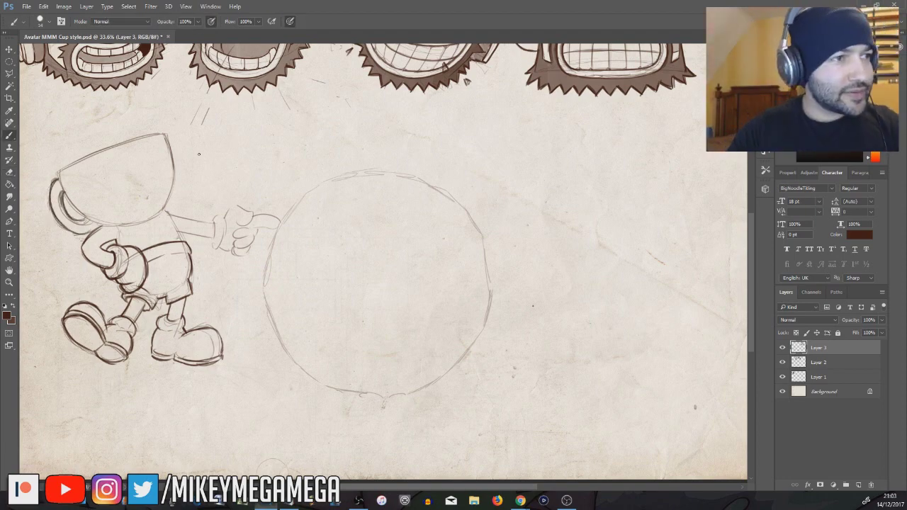
Sketch the eye area, round nose and open smiling mouth on the cup, and darken the eye and nose outlines.
mouse_move(94, 174)
left_mouse_down()
mouse_move(117, 193)
mouse_move(134, 145)
mouse_move(144, 176)
mouse_move(148, 161)
left_mouse_up()
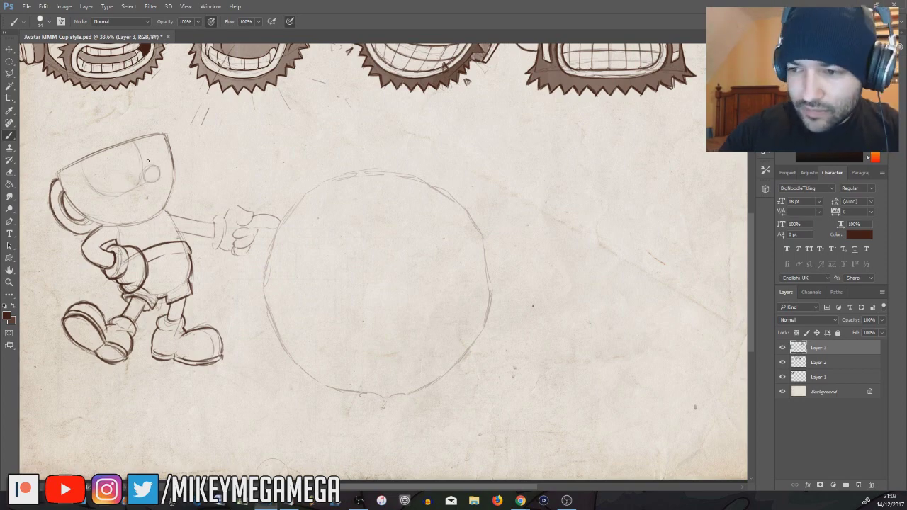
mouse_move(120, 202)
left_mouse_down()
mouse_move(110, 214)
mouse_move(150, 198)
mouse_move(155, 213)
left_mouse_up()
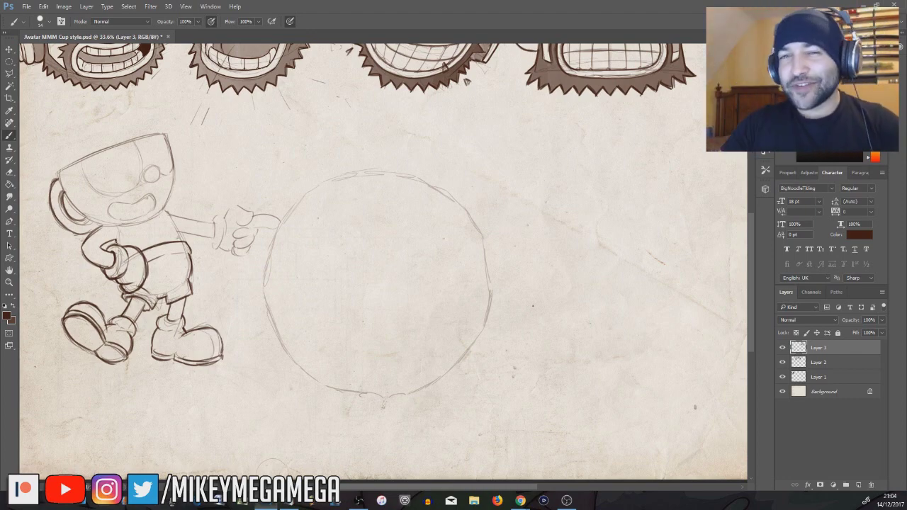
mouse_move(121, 203)
left_mouse_down()
mouse_move(153, 195)
mouse_move(139, 218)
left_mouse_up()
mouse_move(84, 161)
left_mouse_down()
mouse_move(96, 190)
mouse_move(115, 196)
left_mouse_up()
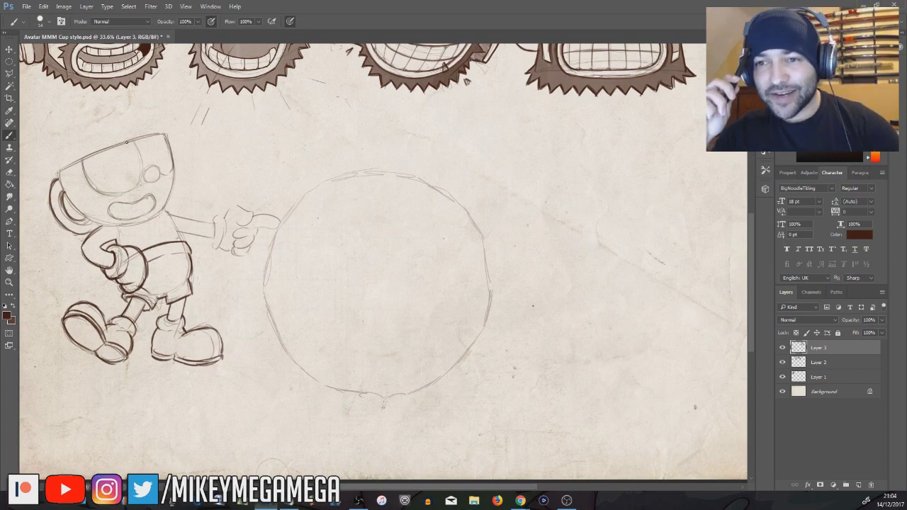
mouse_move(104, 193)
left_mouse_down()
mouse_move(144, 168)
mouse_move(135, 142)
mouse_move(159, 170)
mouse_move(171, 157)
mouse_move(173, 170)
left_mouse_up()
Ink the outstretched arm and the gloved hand pointing at the circle, including the folded fingers.
mouse_move(173, 224)
left_mouse_down()
mouse_move(183, 243)
mouse_move(212, 231)
left_mouse_up()
mouse_move(171, 224)
left_mouse_down()
mouse_move(217, 217)
mouse_move(217, 248)
left_mouse_up()
left_click_drag(221, 207, 279, 222)
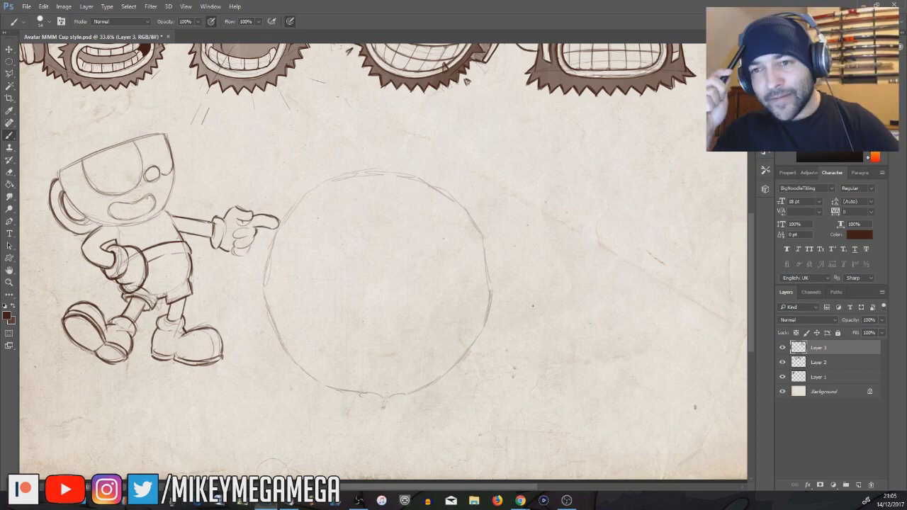
mouse_move(234, 230)
left_mouse_down()
mouse_move(252, 239)
mouse_move(234, 248)
mouse_move(252, 245)
mouse_move(251, 221)
left_mouse_up()
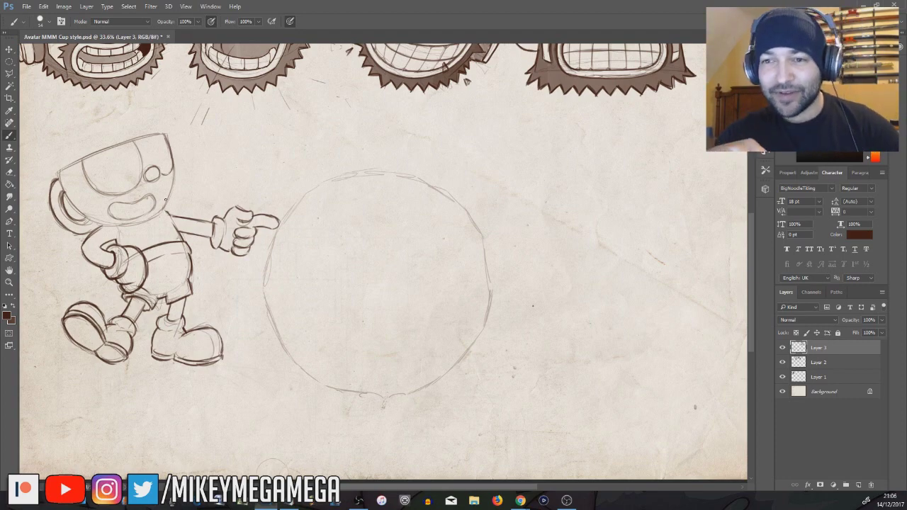
Darken the cup's lower outline and sketch a bent straw rising from its back rim.
mouse_move(59, 173)
left_mouse_down()
mouse_move(76, 209)
mouse_move(127, 227)
left_mouse_up()
left_click_drag(387, 488, 364, 488)
left_click_drag(752, 244, 752, 228)
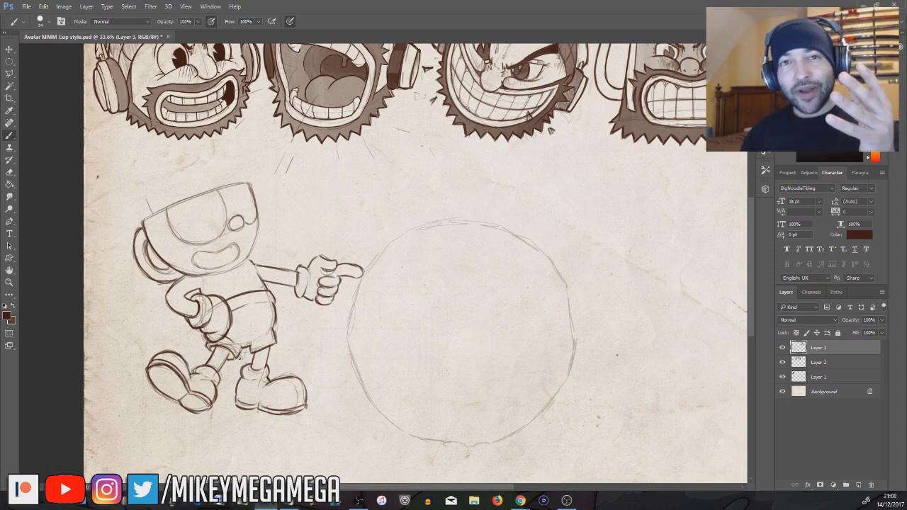
mouse_move(146, 198)
left_mouse_down()
mouse_move(157, 175)
mouse_move(171, 201)
left_mouse_up()
mouse_move(159, 167)
left_mouse_down()
mouse_move(119, 178)
mouse_move(111, 205)
mouse_move(173, 202)
left_mouse_up()
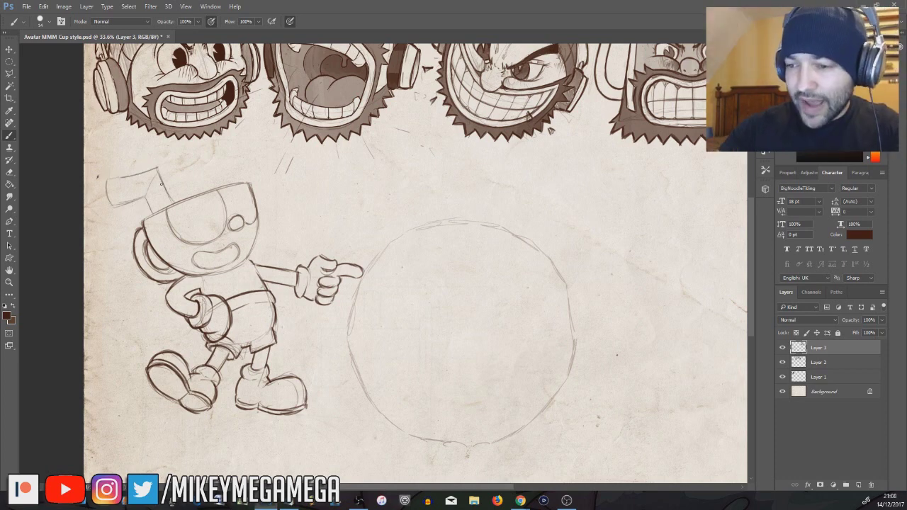
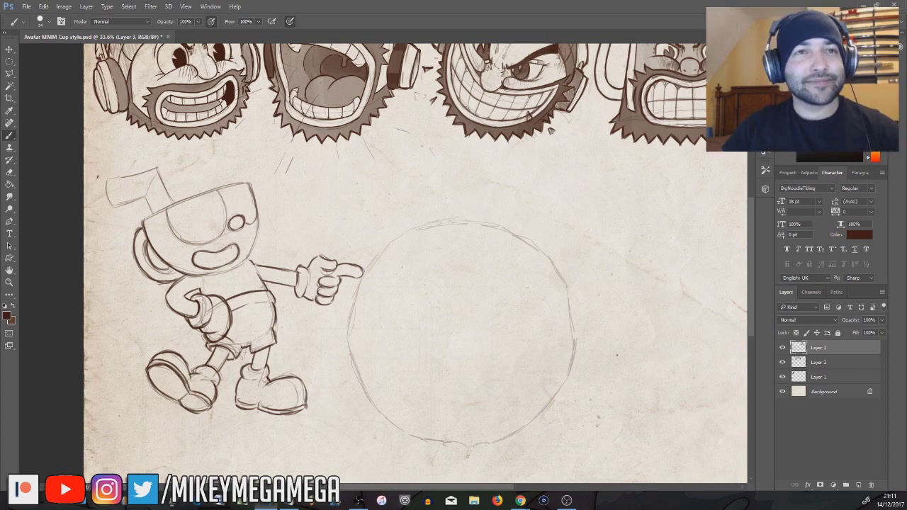
Darken the nose, the mouth outline and the rim of the cup.
left_click_drag(251, 226, 255, 219)
mouse_move(192, 274)
left_mouse_down()
mouse_move(225, 274)
mouse_move(249, 256)
left_mouse_up()
left_click_drag(143, 223, 248, 184)
Ink the bent straw with stripes across it, and darken the cup's front side and eye-area line.
left_click_drag(146, 198, 154, 214)
left_click_drag(156, 168, 175, 205)
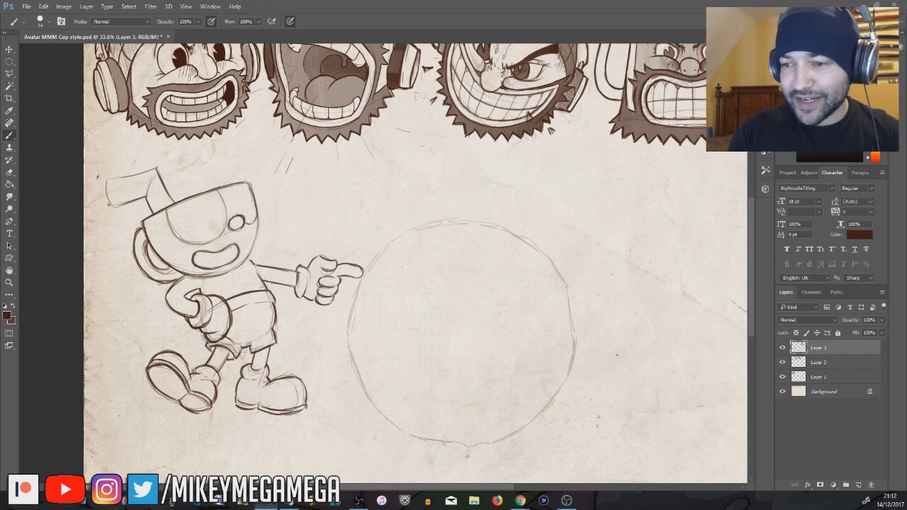
mouse_move(107, 180)
left_mouse_down()
mouse_move(111, 207)
mouse_move(157, 169)
left_mouse_up()
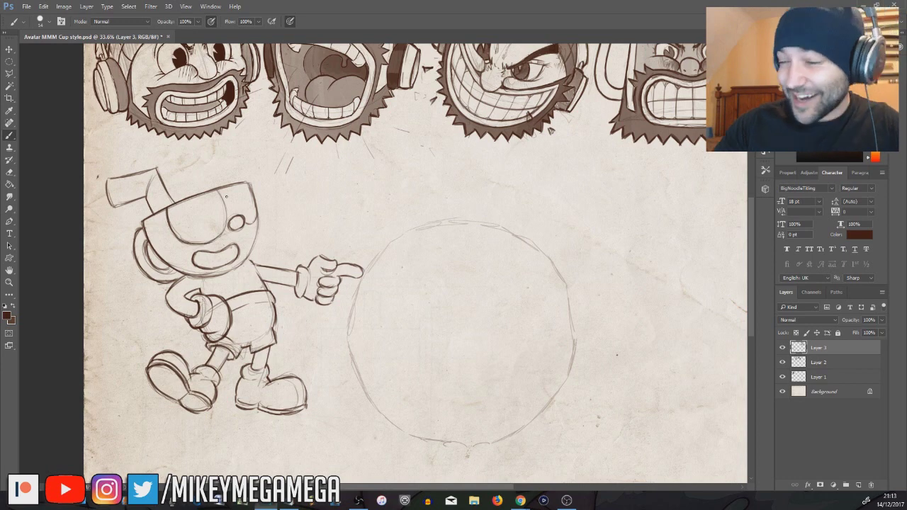
left_click_drag(222, 275, 256, 226)
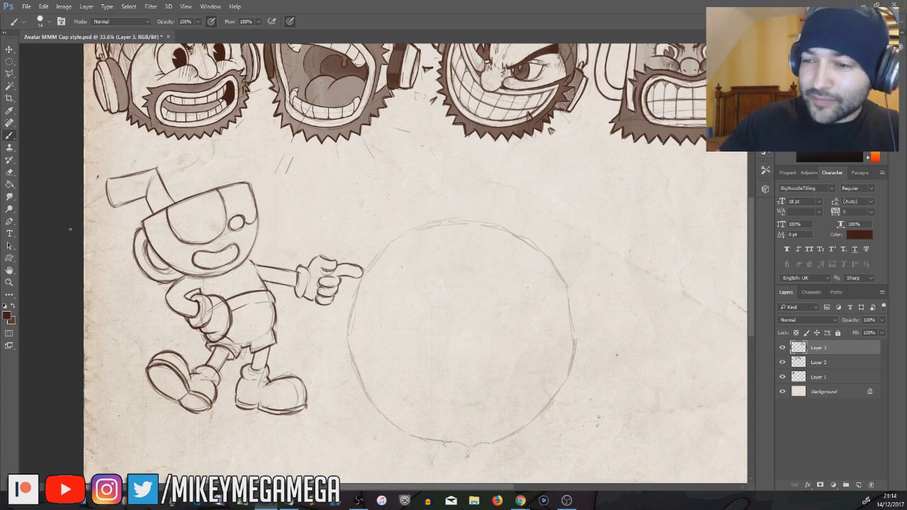
left_click_drag(119, 179, 126, 202)
mouse_move(136, 174)
left_mouse_down()
mouse_move(140, 198)
mouse_move(162, 183)
left_mouse_up()
left_click_drag(153, 207, 172, 199)
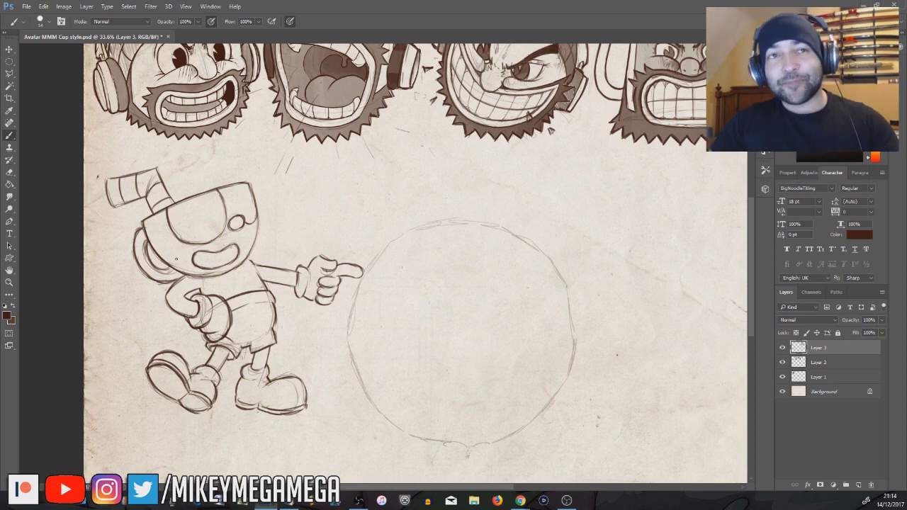
left_click_drag(224, 200, 222, 235)
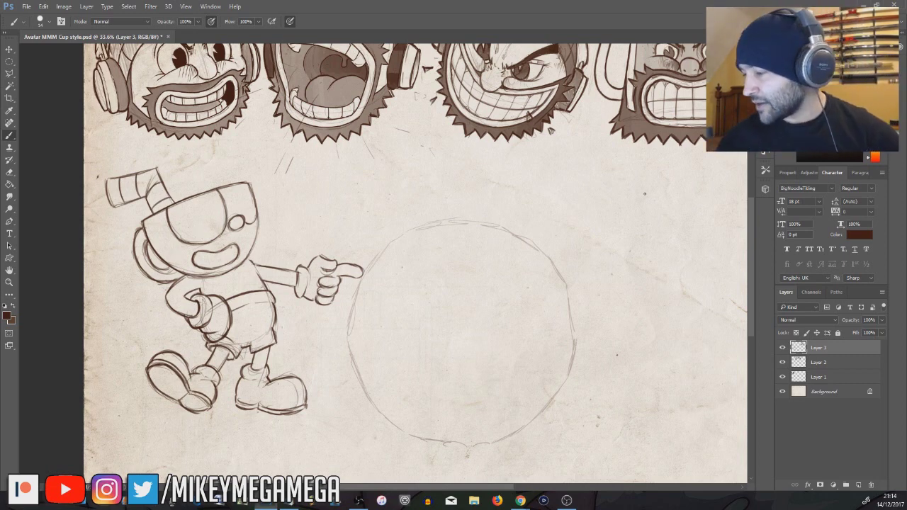
Sketch a rough elongated form running diagonally through the empty space beside the circle.
mouse_move(596, 196)
left_mouse_down()
mouse_move(590, 228)
mouse_move(679, 333)
left_mouse_up()
left_click_drag(565, 163, 618, 226)
mouse_move(624, 284)
left_mouse_down()
mouse_move(641, 263)
mouse_move(664, 303)
left_mouse_up()
left_click_drag(586, 223, 597, 251)
left_click_drag(611, 204, 632, 221)
left_click_drag(580, 158, 620, 204)
left_click_drag(561, 162, 583, 220)
left_click_drag(555, 136, 570, 166)
left_click_drag(621, 206, 665, 281)
left_click_drag(638, 310, 693, 356)
mouse_move(683, 294)
left_mouse_down()
mouse_move(726, 329)
mouse_move(699, 358)
left_mouse_up()
left_click_drag(733, 366, 738, 407)
left_click_drag(595, 233, 609, 243)
left_click_drag(585, 205, 592, 217)
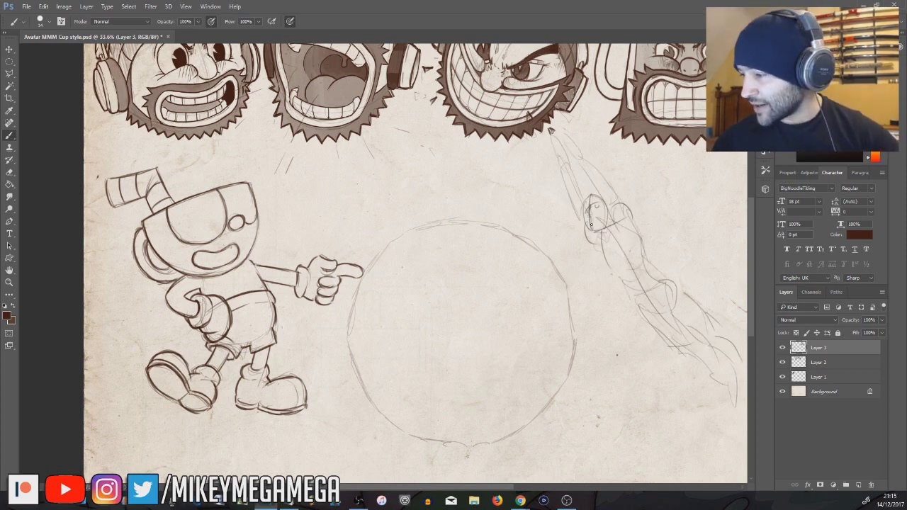
Select the rough diagonal sketch beside the circle with the lasso, delete it and clear the selection.
key("l")
left_click(519, 135)
left_click_drag(581, 260, 515, 260)
left_click(573, 397)
left_click(711, 429)
left_click(452, 135)
key("Delete")
key("ctrl+z")
key("Delete")
key("ctrl+d")
key("m")
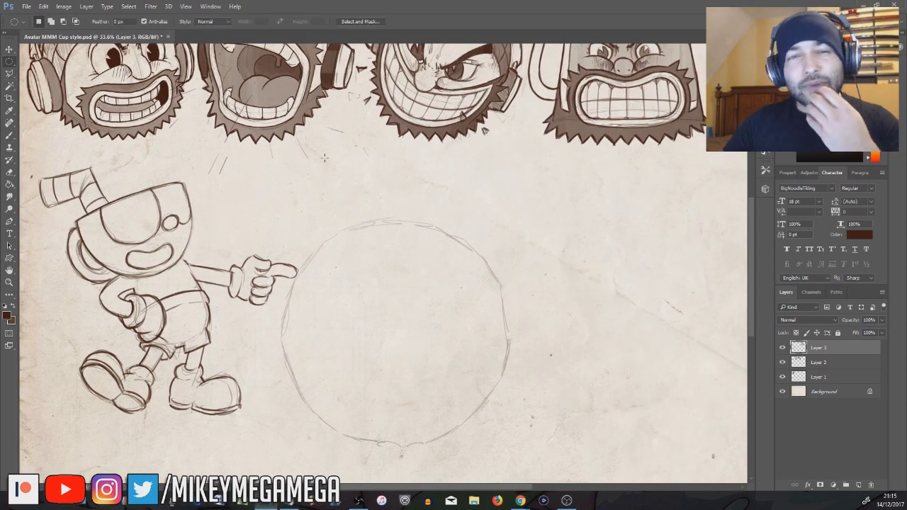
Draw the character's two oval eyes with notched pie-cut pupils using the brush.
left_click_drag(368, 488, 343, 490)
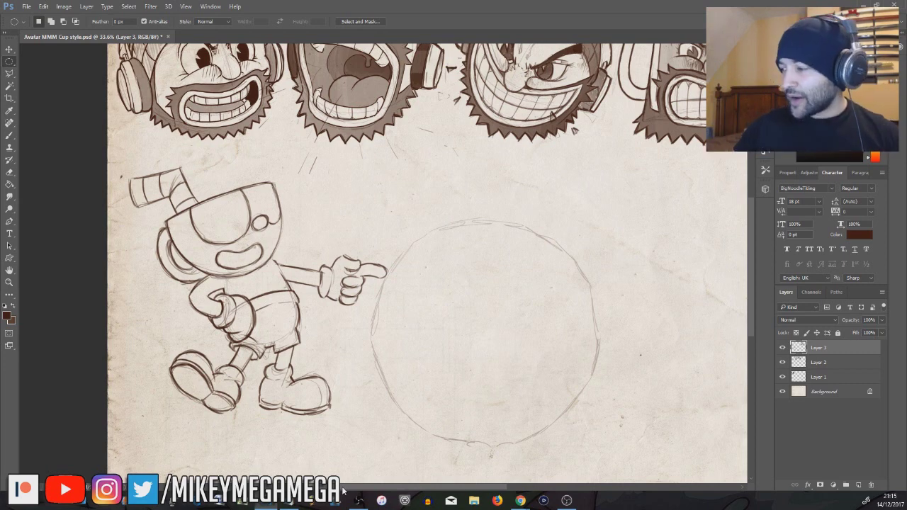
left_click_drag(468, 489, 447, 491)
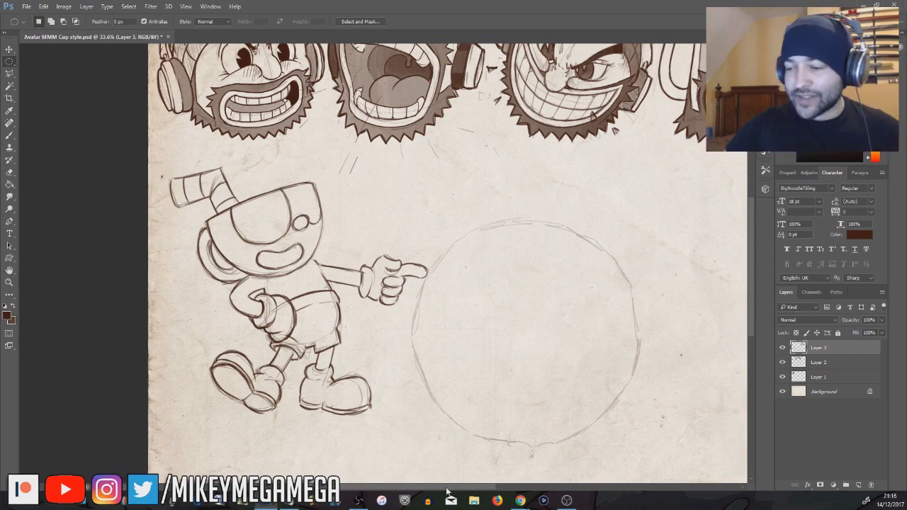
key("b")
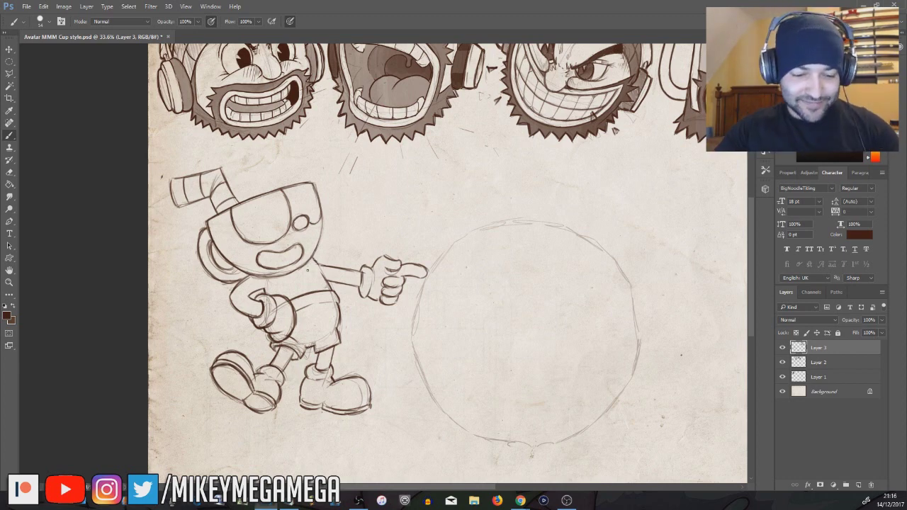
mouse_move(262, 206)
left_mouse_down()
mouse_move(249, 223)
mouse_move(266, 211)
left_mouse_up()
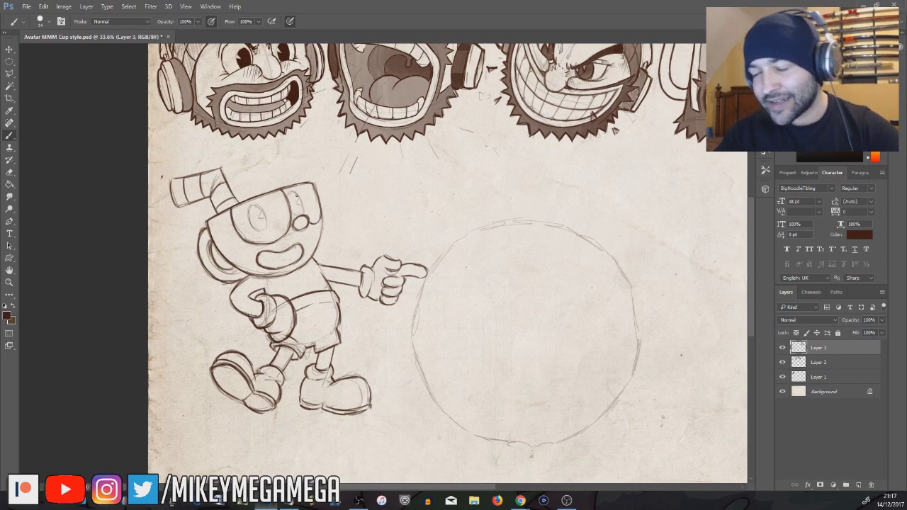
mouse_move(261, 204)
left_mouse_down()
mouse_move(251, 231)
mouse_move(267, 216)
left_mouse_up()
left_click_drag(303, 204, 296, 214)
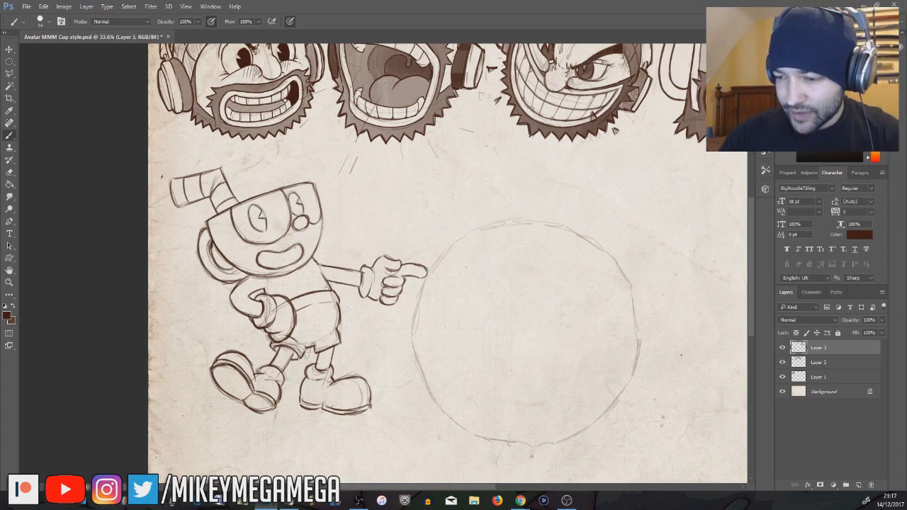
left_click_drag(256, 205, 265, 229)
mouse_move(302, 204)
left_mouse_down()
mouse_move(301, 214)
mouse_move(285, 214)
mouse_move(286, 228)
left_mouse_up()
Thicken the outlines of the straw and both arms with darker brush strokes.
mouse_move(316, 197)
left_mouse_down()
mouse_move(312, 223)
mouse_move(318, 202)
left_mouse_up()
left_click_drag(211, 189, 218, 213)
left_click_drag(221, 168, 236, 203)
mouse_move(171, 181)
left_mouse_down()
mouse_move(212, 200)
mouse_move(214, 170)
left_mouse_up()
mouse_move(248, 275)
left_mouse_down()
mouse_move(234, 313)
mouse_move(263, 290)
left_mouse_up()
left_click_drag(251, 298, 289, 299)
mouse_move(313, 258)
left_mouse_down()
mouse_move(332, 289)
mouse_move(360, 271)
left_mouse_up()
left_click_drag(330, 280, 361, 286)
Thicken the cup's side and bottom outline along with the mouth and eye-area lines.
mouse_move(314, 184)
left_mouse_down()
mouse_move(322, 226)
mouse_move(313, 257)
left_mouse_up()
mouse_move(236, 269)
left_mouse_down()
mouse_move(269, 276)
mouse_move(313, 259)
left_mouse_up()
mouse_move(259, 254)
left_mouse_down()
mouse_move(297, 245)
mouse_move(275, 267)
left_mouse_up()
mouse_move(232, 218)
left_mouse_down()
mouse_move(239, 236)
mouse_move(292, 213)
left_mouse_up()
Thicken the cuff and finger outlines of the pointing glove.
left_click_drag(360, 269, 374, 266)
left_click_drag(360, 285, 372, 299)
left_click_drag(374, 266, 401, 260)
mouse_move(401, 269)
left_mouse_down()
mouse_move(424, 266)
mouse_move(402, 277)
left_mouse_up()
mouse_move(404, 276)
left_mouse_down()
mouse_move(402, 294)
mouse_move(380, 301)
left_mouse_up()
Strengthen the outlines of the shorts, legs and both shoes.
mouse_move(340, 328)
left_mouse_down()
mouse_move(338, 341)
mouse_move(320, 351)
left_mouse_up()
left_click_drag(316, 346, 312, 355)
left_click_drag(307, 350, 282, 373)
left_click_drag(282, 372, 282, 387)
left_click_drag(273, 344, 269, 351)
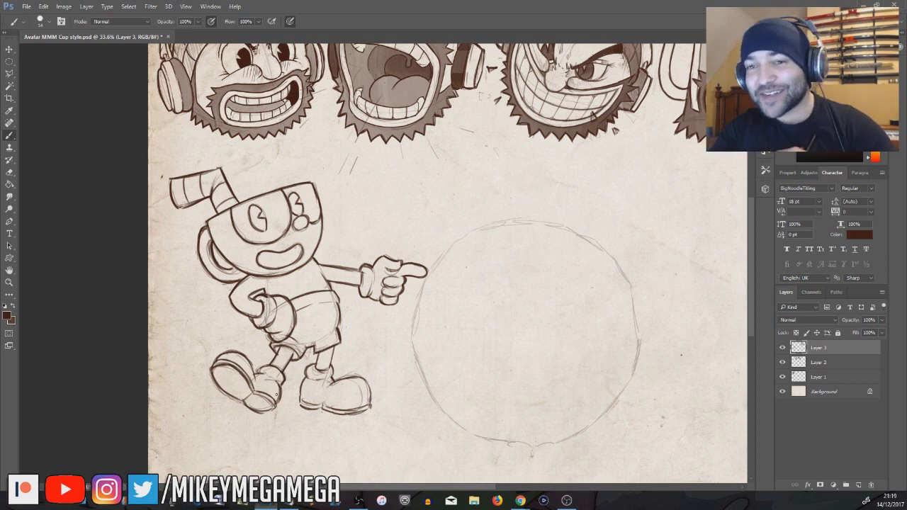
mouse_move(320, 353)
left_mouse_down()
mouse_move(299, 406)
mouse_move(370, 407)
mouse_move(358, 377)
left_mouse_up()
left_click_drag(213, 370, 249, 407)
left_click_drag(333, 292, 340, 329)
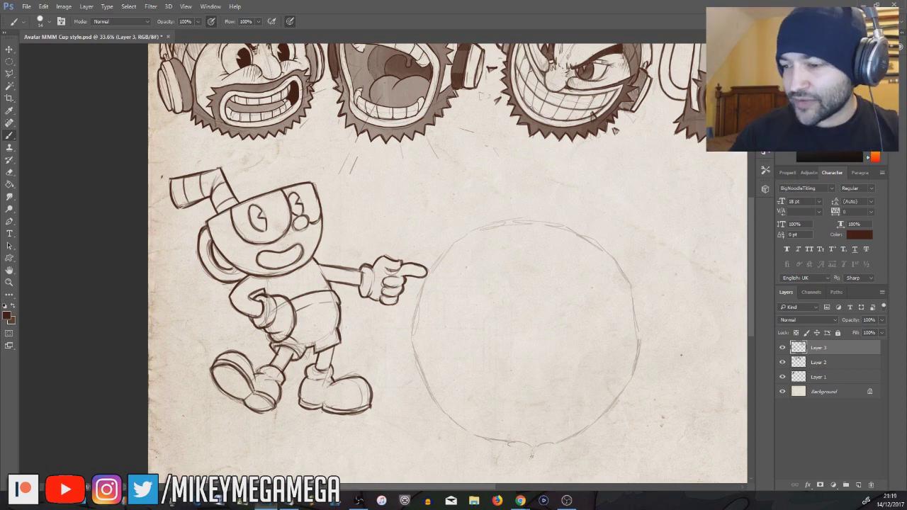
Draw a tongue inside the open mouth and erase the stray circle line at the pointing fingertip.
left_click_drag(258, 258, 286, 265)
key("e")
left_click_drag(429, 274, 425, 284)
Add a new layer directly above Layer 2 and set the foreground color to near-white.
left_click(821, 363)
left_click(87, 6)
left_click(212, 17)
left_click(8, 317)
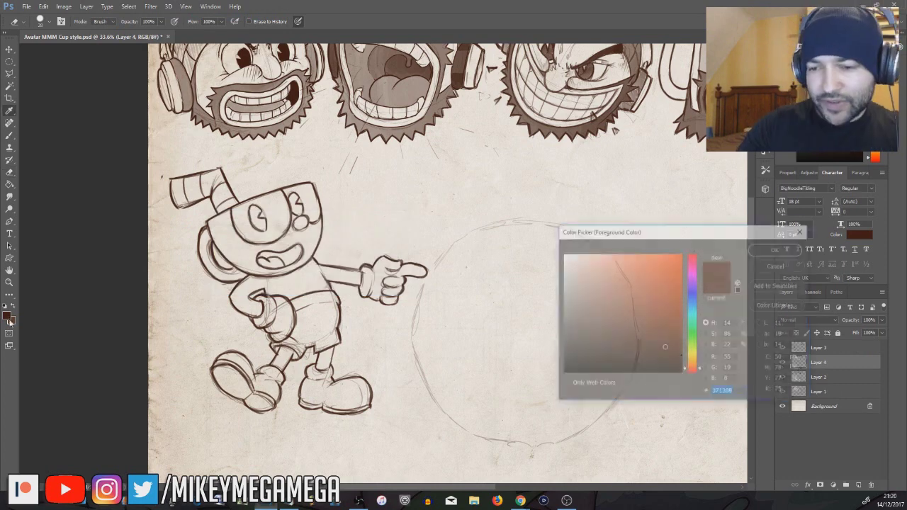
left_click(569, 258)
left_click(765, 249)
Trace the whole character with the polygonal lasso, fill the selection with near-white on Layer 4 and deselect.
left_click(10, 75)
left_click(171, 179)
left_click(178, 207)
left_click(213, 198)
left_click(216, 215)
left_click(205, 227)
left_click(200, 246)
left_click(205, 262)
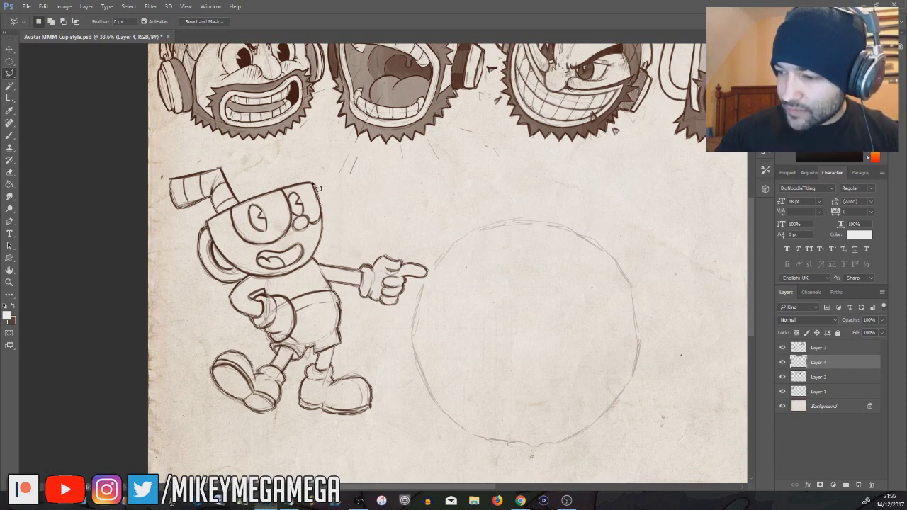
left_click_drag(206, 179, 172, 186)
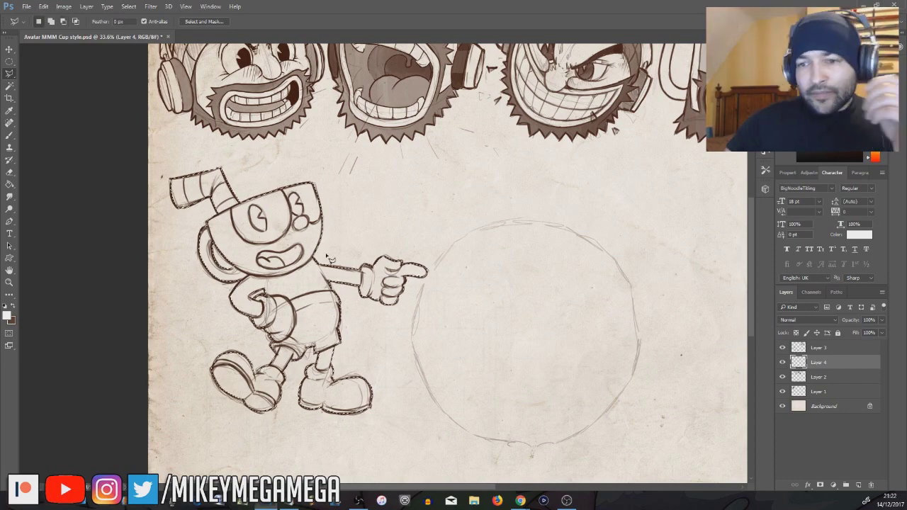
key("m")
key("alt+BackSpace")
key("ctrl+d")
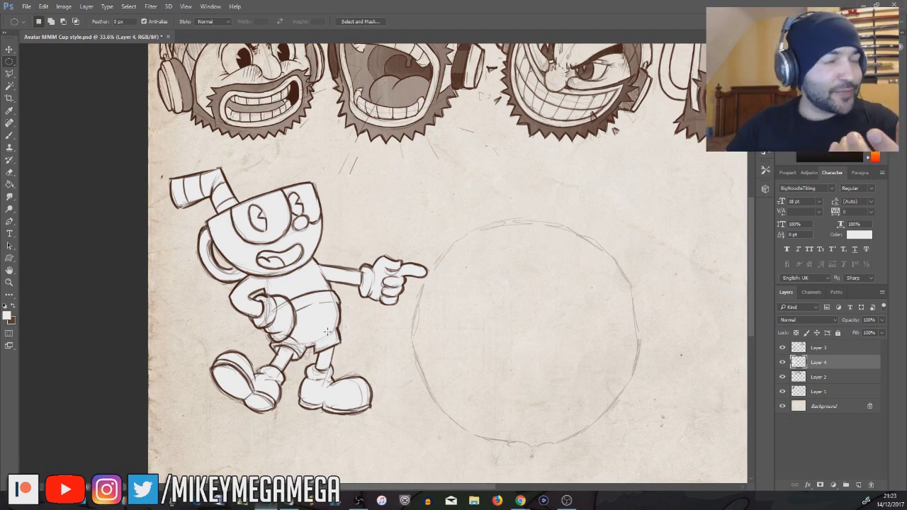
Return to Layer 3 and set up the brush with a dark brown foreground color for the line work.
left_click(819, 348)
left_click(13, 305)
left_click(7, 316)
left_click(638, 345)
left_click(776, 250)
left_click(10, 136)
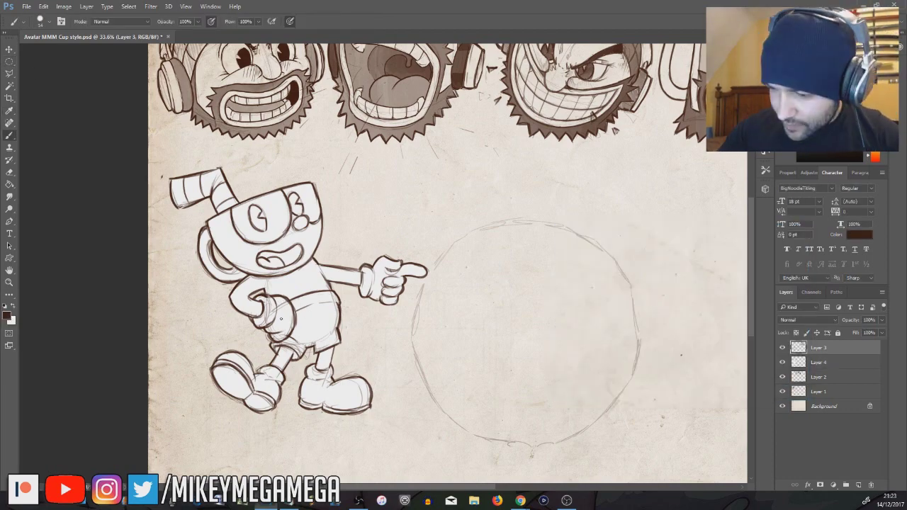
Switch to the polygonal lasso and set the foreground color to near-black.
left_click(10, 74)
left_click(7, 315)
left_click(567, 366)
left_click(776, 250)
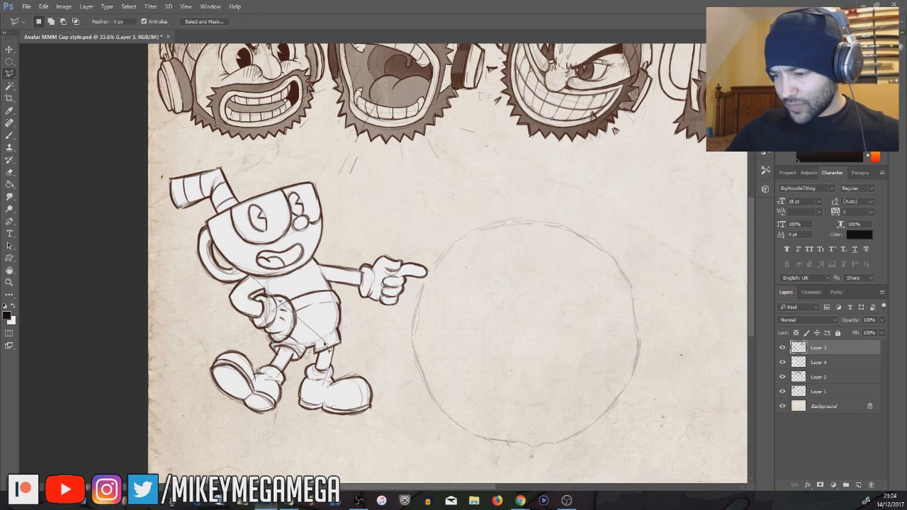
Select the torso, arms and legs with the polygonal lasso and fill them with near-black on Layer 4.
left_click(314, 256)
left_click(363, 228)
left_click(358, 292)
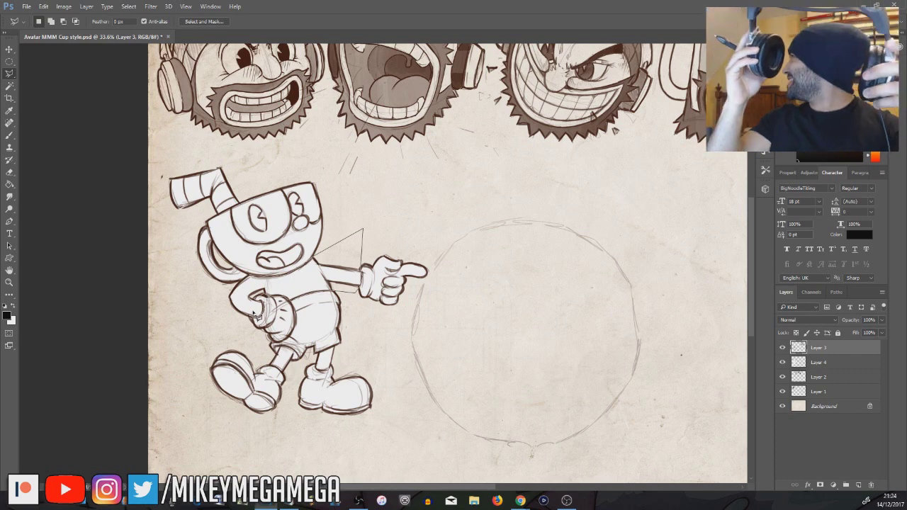
left_click(237, 319)
left_click(220, 297)
left_click(231, 286)
left_click(249, 275)
left_click(263, 362, "shift")
left_click(284, 372)
left_click(331, 366)
left_click(344, 349)
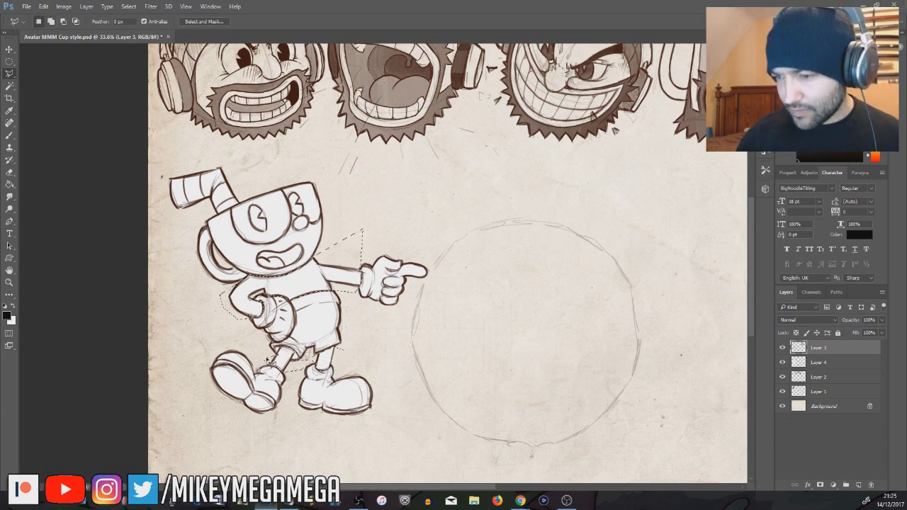
key("g")
key("ctrl+z")
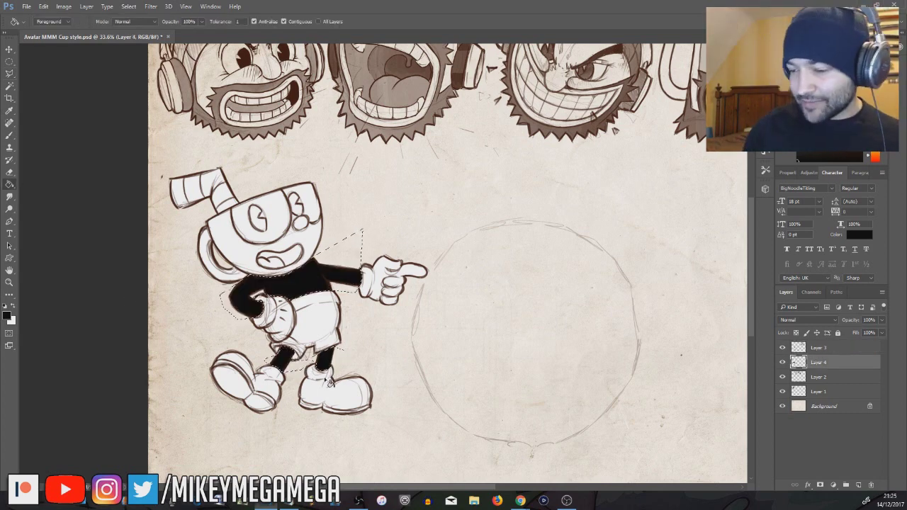
Clear the leftover selection and set the foreground color to red, cd2a2a.
key("m")
left_click_drag(59, 101, 67, 114)
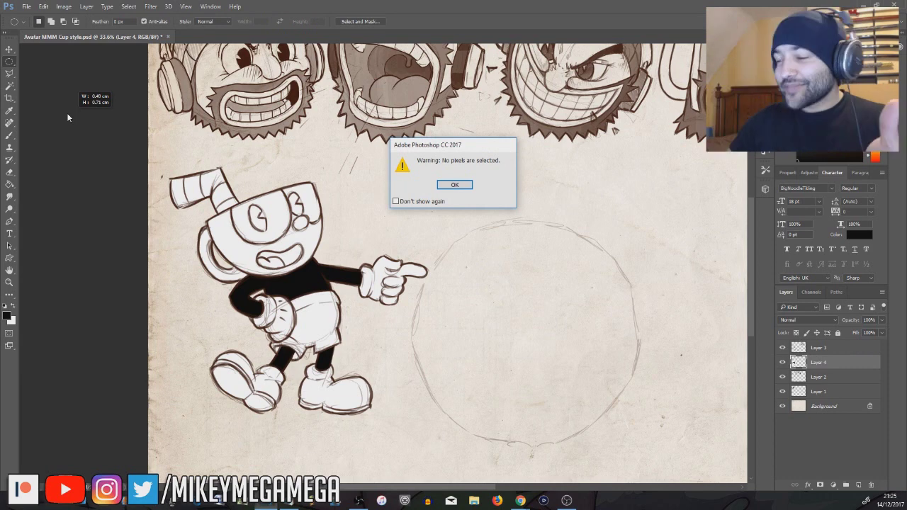
key("Return")
left_click(8, 316)
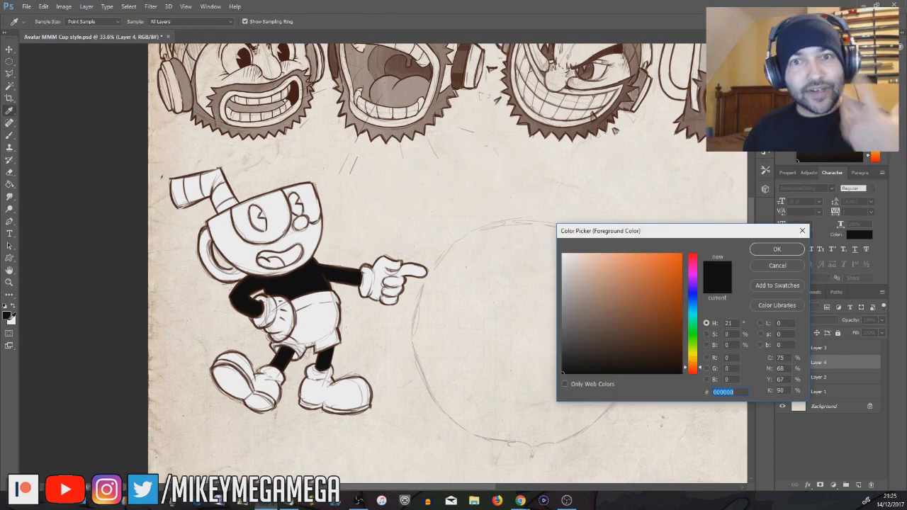
left_click(692, 372)
mouse_move(629, 264)
left_mouse_down()
mouse_move(666, 275)
mouse_move(656, 290)
mouse_move(644, 282)
left_mouse_up()
left_click(655, 296)
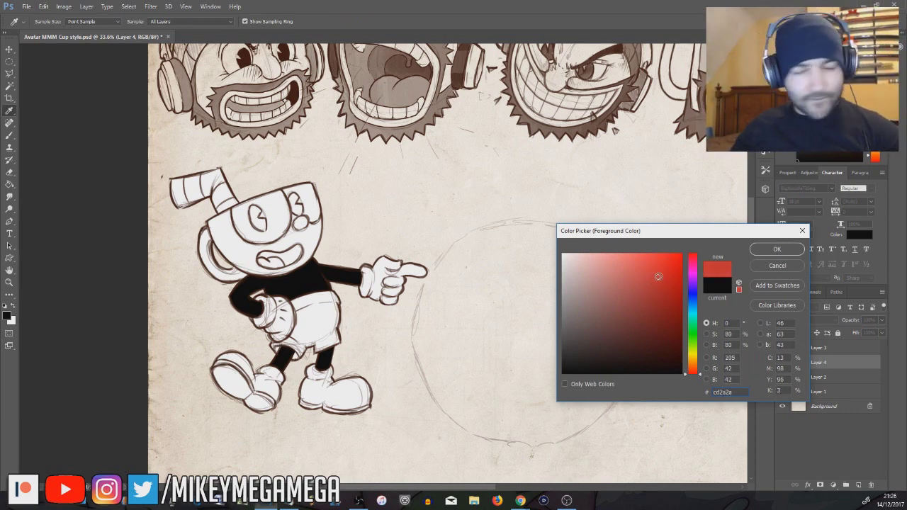
key("Return")
key("m")
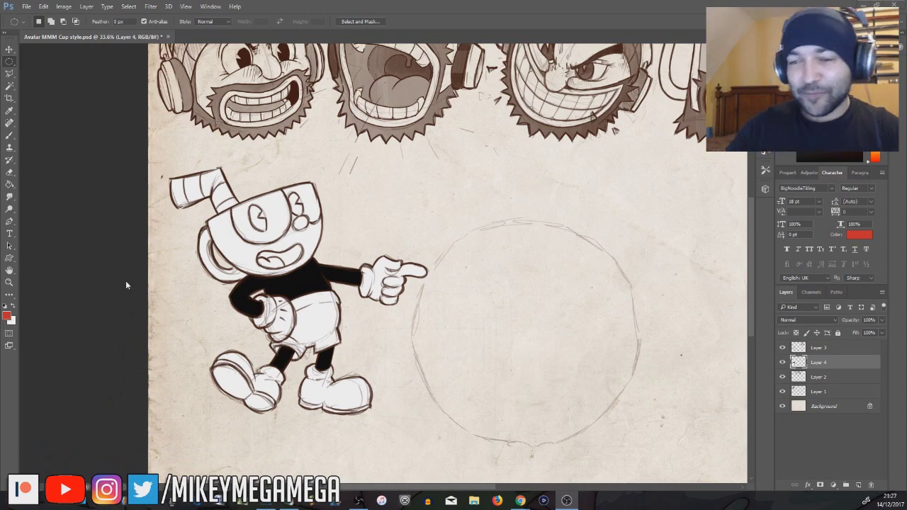
Trace the shorts and both shoes with the polygonal lasso and fill the shorts with red on Layer 4.
left_click(10, 74)
scroll(326, 161, "up", 3)
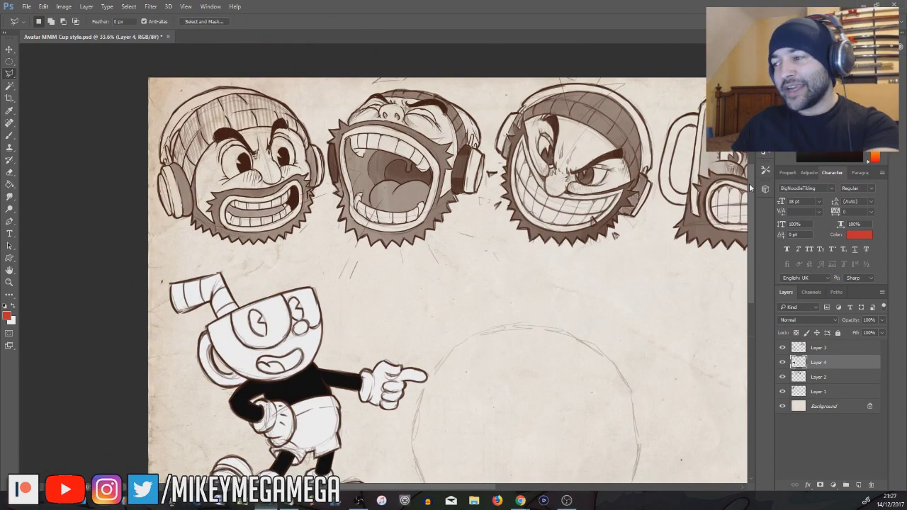
mouse_move(331, 487)
left_mouse_down()
mouse_move(409, 491)
mouse_move(400, 494)
left_mouse_up()
scroll(426, 454, "down", 3)
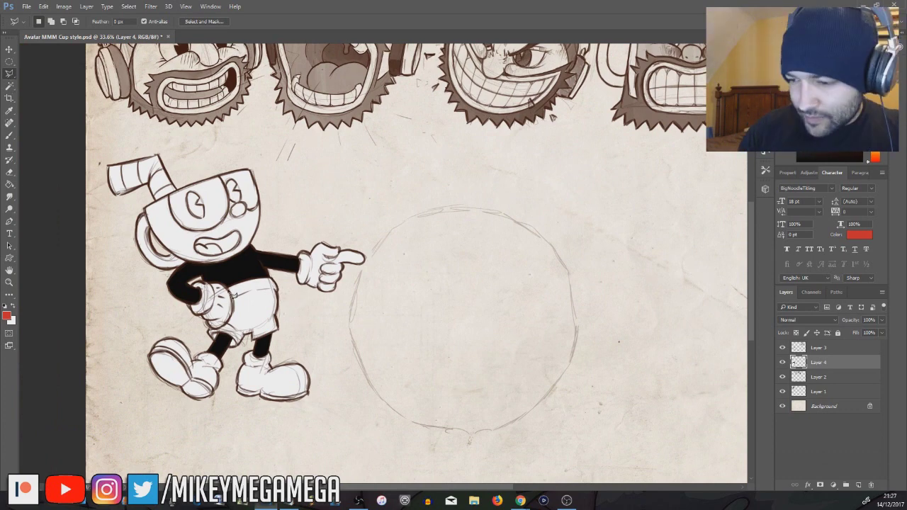
left_click_drag(213, 328, 306, 312)
left_click(282, 281)
left_click(233, 287)
left_click(232, 316)
left_click(212, 328)
key("g")
left_click(253, 306)
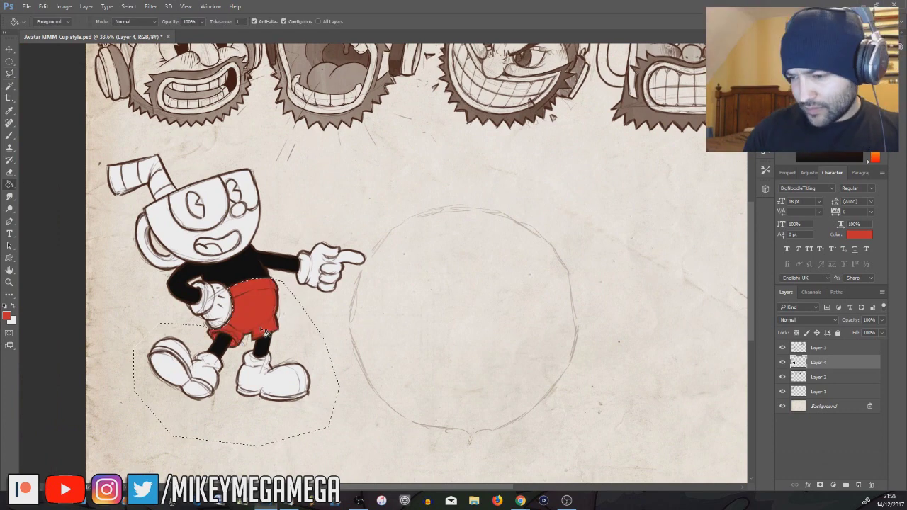
Fill both shoes with the same red and deselect.
left_click(273, 381)
left_click(201, 384)
key("ctrl+d")
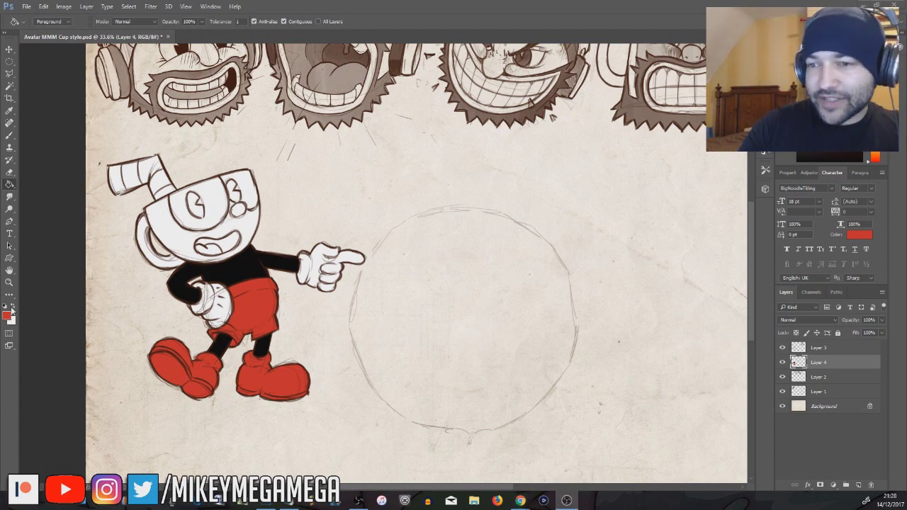
Select the tongue inside the mouth with the polygonal lasso and fill it with red.
left_click(9, 74)
key("ctrl+d")
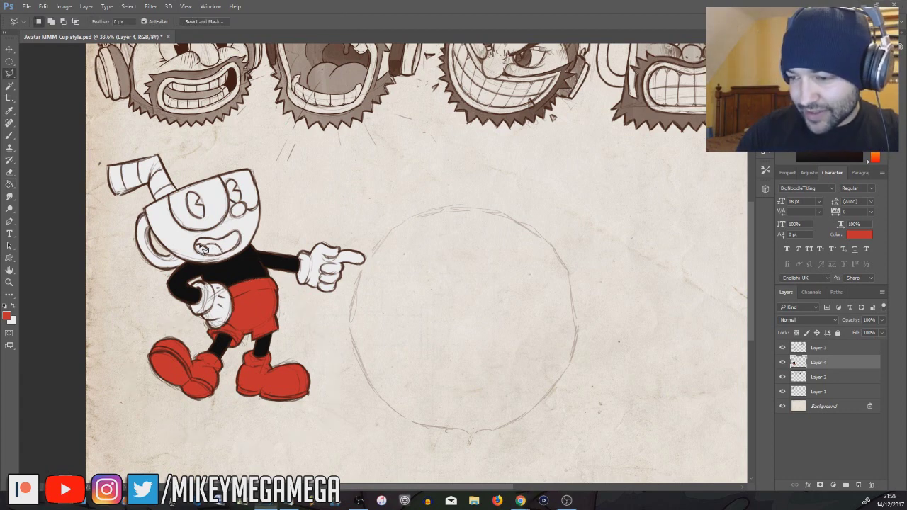
left_click(199, 248)
left_click(9, 184)
left_click(209, 250)
Sample black from the torso as foreground color, then select the rest of the open mouth and fill it.
left_click(7, 316)
left_click(230, 268)
left_click(776, 249)
left_click(9, 74)
left_click(197, 247)
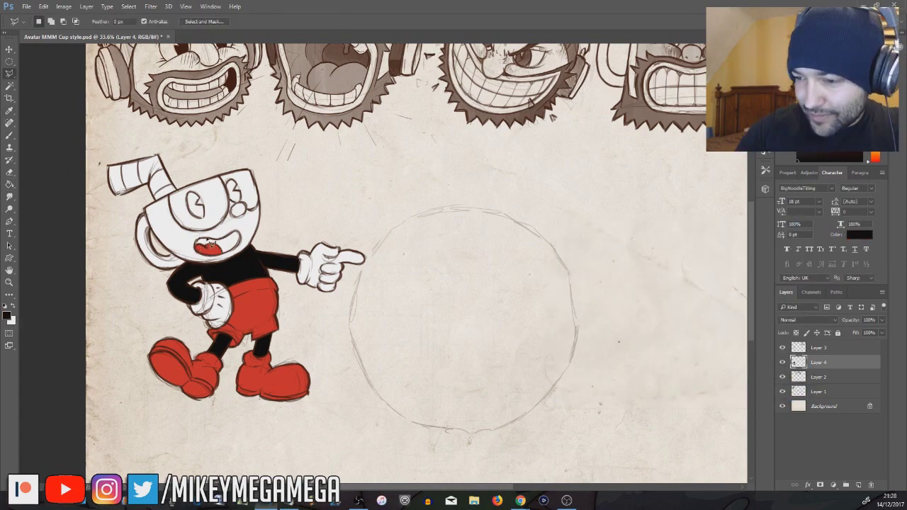
left_click(9, 184)
left_click(229, 241)
Outline the pupils of both eyes with the polygonal lasso and fill them with black.
left_click(9, 73)
left_click(199, 202)
left_click(194, 192)
left_click(188, 203)
left_click(196, 217)
left_click(203, 208)
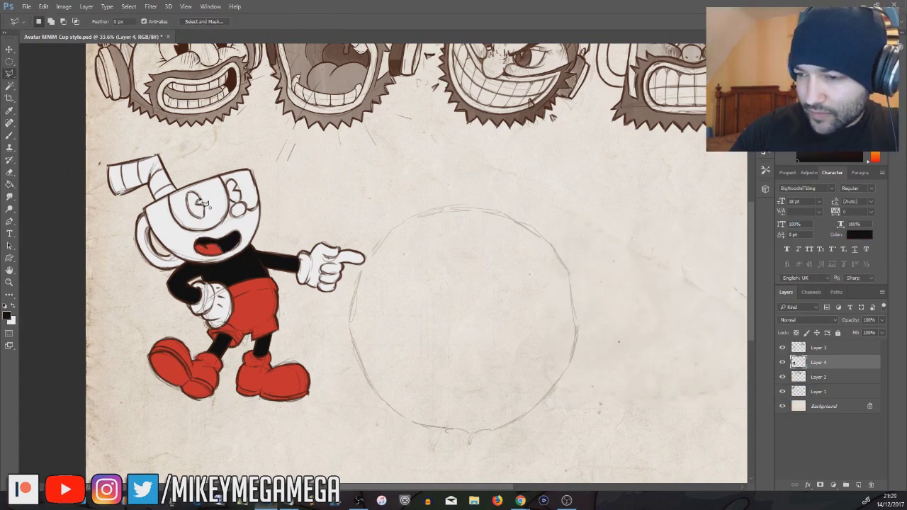
key("g")
left_click(195, 207)
left_click(237, 192)
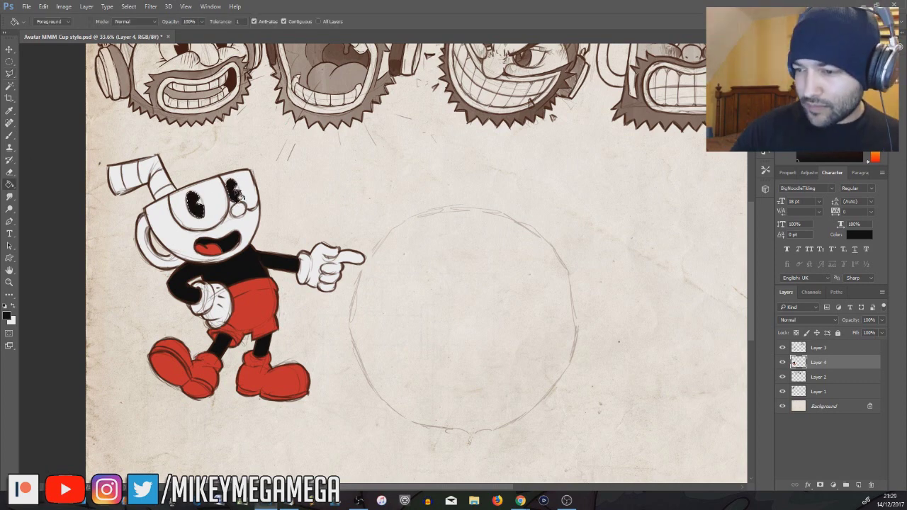
Sample the red from the shorts and fill the nose with it.
key("l")
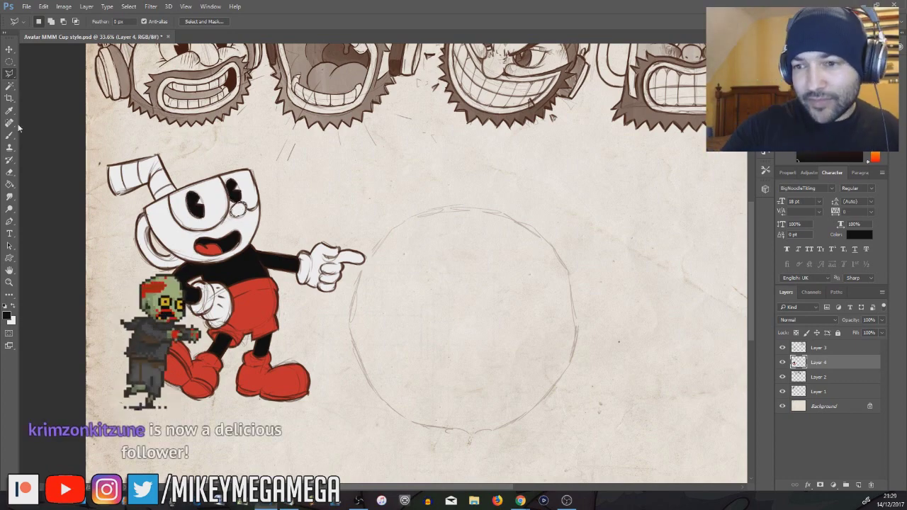
left_click(9, 184)
left_click(261, 298, "alt")
left_click(239, 211)
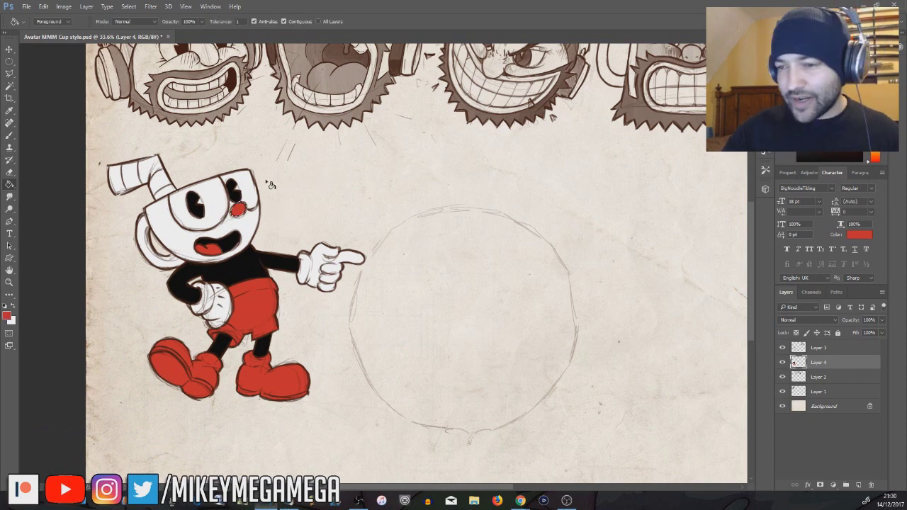
Select two bands across the bent straw with the polygonal lasso, fill them with red and deselect.
key("l")
left_click(121, 164)
left_click(125, 191)
left_click(143, 189)
left_click(139, 161)
left_click(121, 165)
left_click(156, 200)
left_click(173, 190)
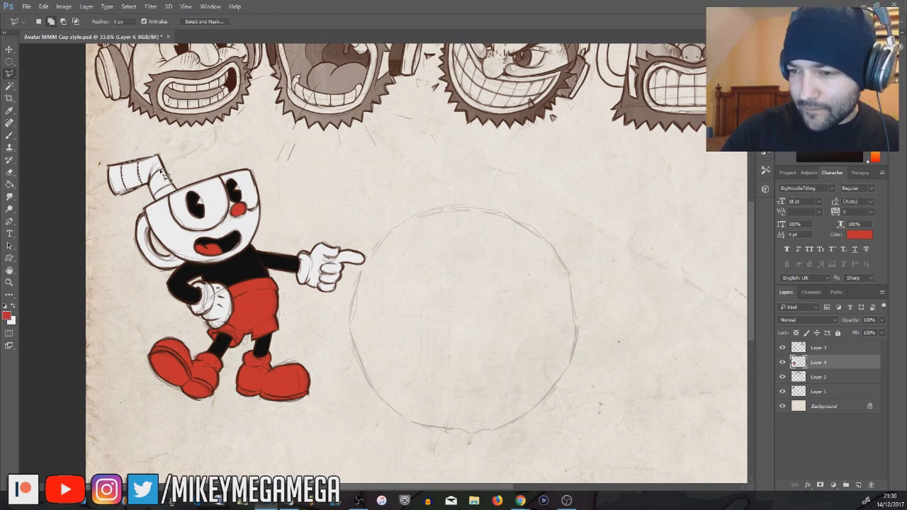
left_click(167, 175)
left_click(152, 188)
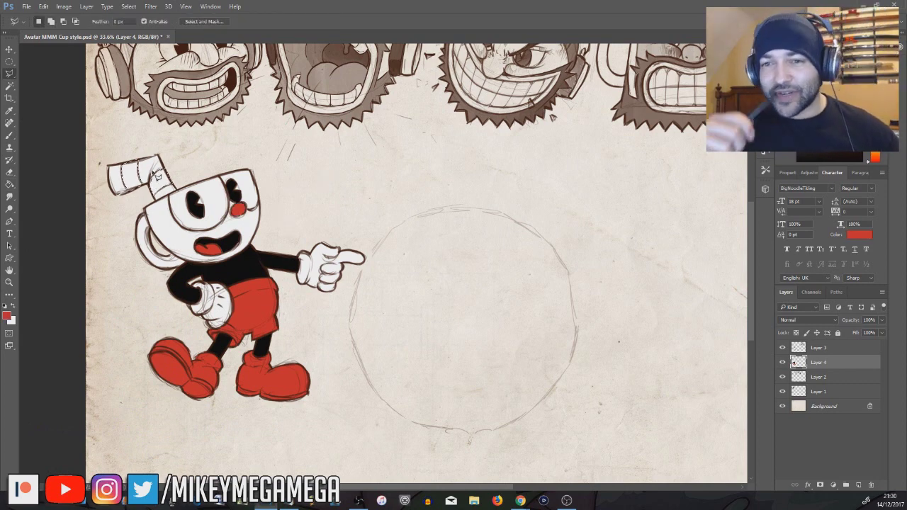
key("alt+BackSpace")
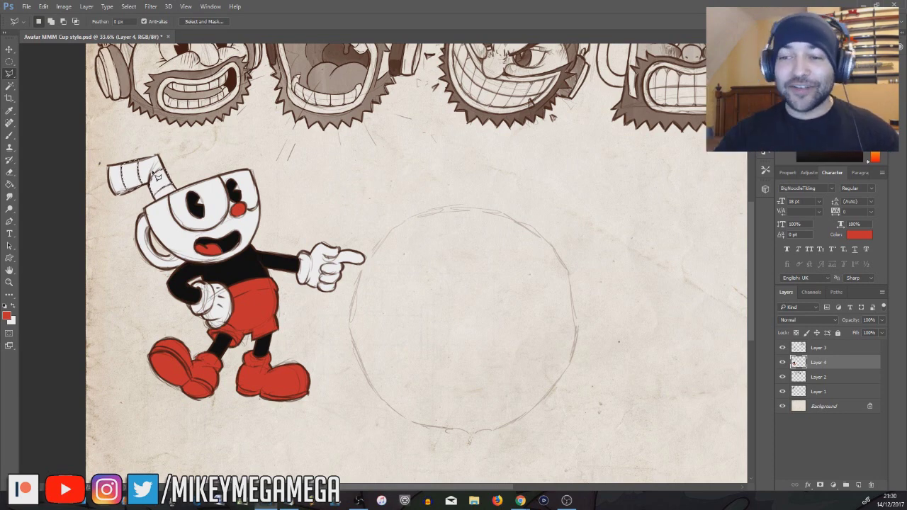
key("ctrl+d")
Switch the marquee to its rectangular shape and move the rough circle sketch farther away from the pointing hand.
key("m")
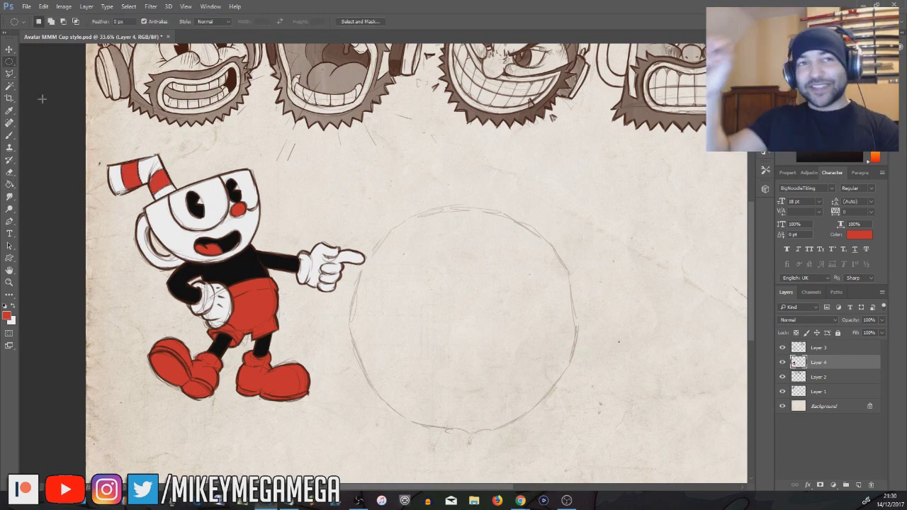
right_click(10, 62)
left_click(42, 61)
left_click_drag(101, 146, 368, 390)
key("ctrl+d")
left_click(10, 73)
mouse_move(399, 190)
left_mouse_down()
mouse_move(333, 381)
mouse_move(401, 187)
left_mouse_up()
left_click(9, 50)
mouse_move(408, 248)
left_mouse_down()
mouse_move(415, 222)
mouse_move(513, 230)
left_mouse_up()
left_click(464, 186)
Select the character's line art on Layer 3 with the rectangular marquee and duplicate it to a new layer.
left_click(820, 348)
left_click(9, 62)
left_click_drag(97, 138, 389, 421)
key("ctrl+j")
left_click(9, 49)
mouse_move(366, 267)
left_mouse_down()
mouse_move(373, 297)
mouse_move(364, 268)
left_mouse_up()
Apply a Lens Blur to the duplicated line art on Layer 5.
left_click(150, 7)
mouse_move(173, 111)
left_click(106, 165)
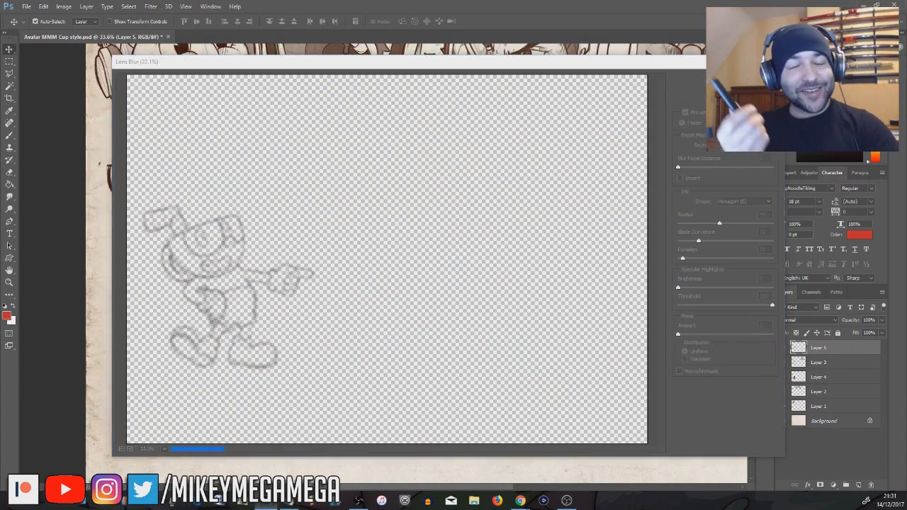
key("Escape")
Set Layer 5's blend mode to Color Burn and its opacity to 76%.
left_click(808, 320)
left_click(794, 354)
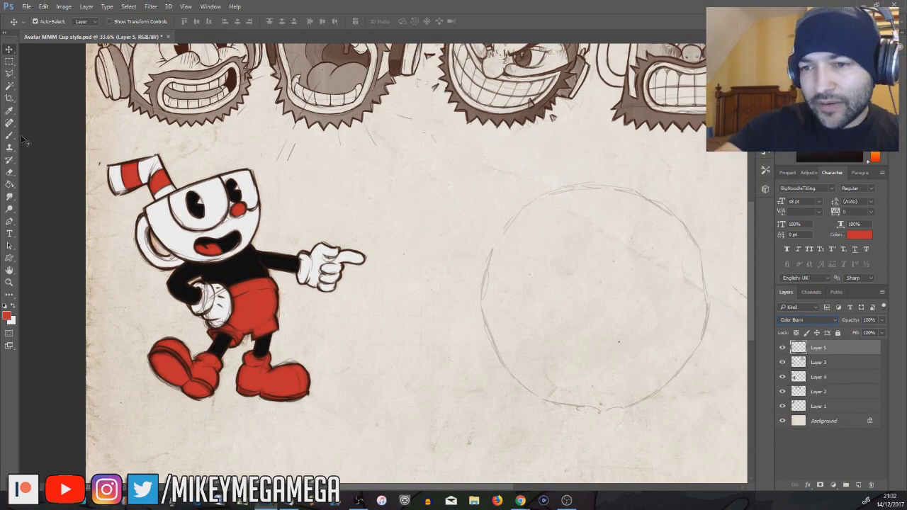
key("e")
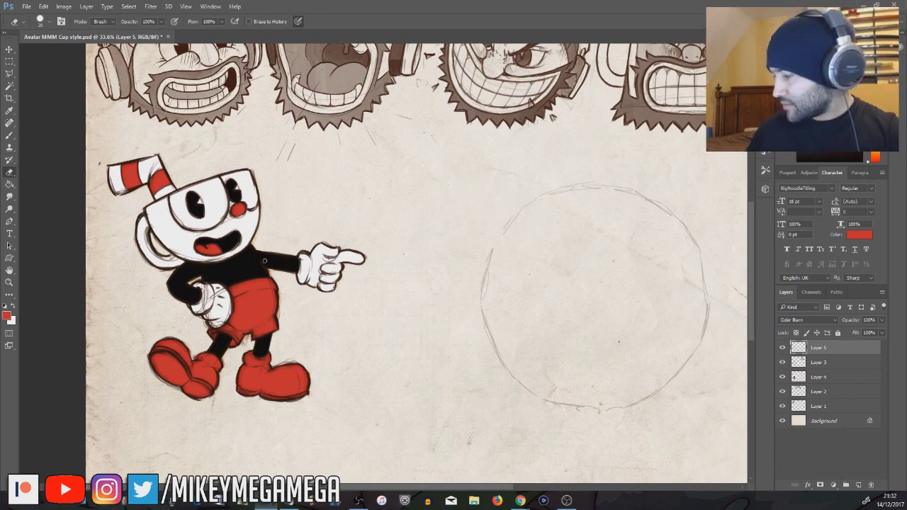
left_click_drag(865, 330, 873, 331)
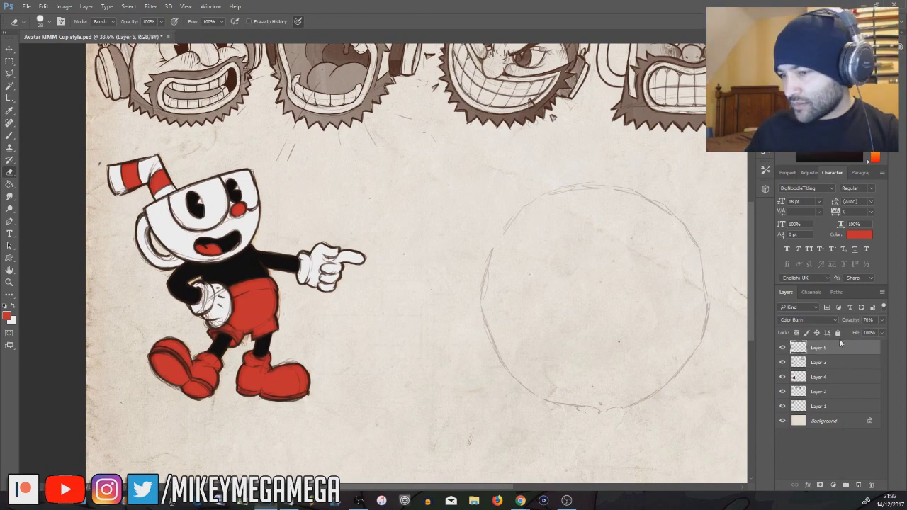
key("ctrl+0")
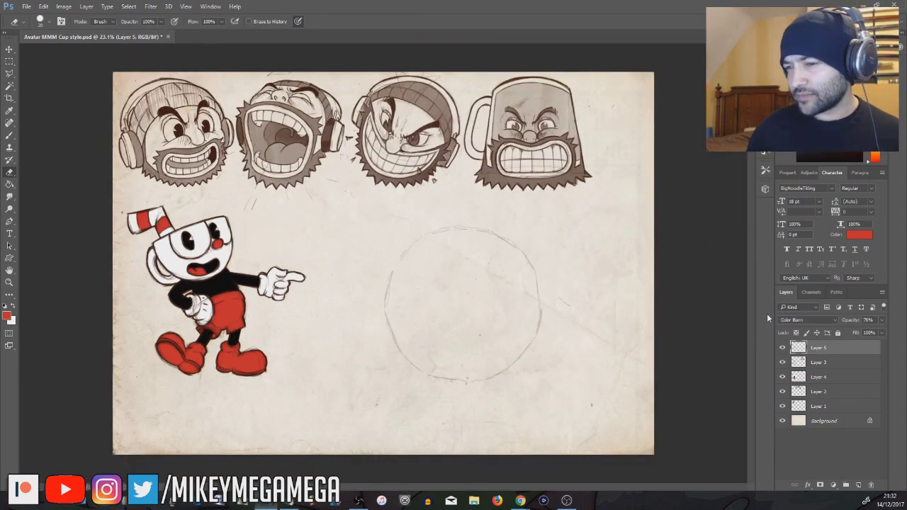
Copy the circle sketch from Layer 3 with a rectangular selection and paste it onto its own layer.
left_click(9, 62)
left_click_drag(371, 209, 569, 406)
key("ctrl+c")
key("Return")
left_click(828, 365)
key("ctrl+c")
key("ctrl+v")
Select the original circle sketch on Layer 3, delete it and deselect.
left_click_drag(369, 214, 575, 407)
left_click(831, 377)
key("Delete")
key("ctrl+d")
Place the pasted circle's layer beneath Layer 3 and merge the blurred Layer 5 down into Layer 3.
left_click_drag(841, 360, 839, 383)
left_click(829, 349)
key("ctrl+e")
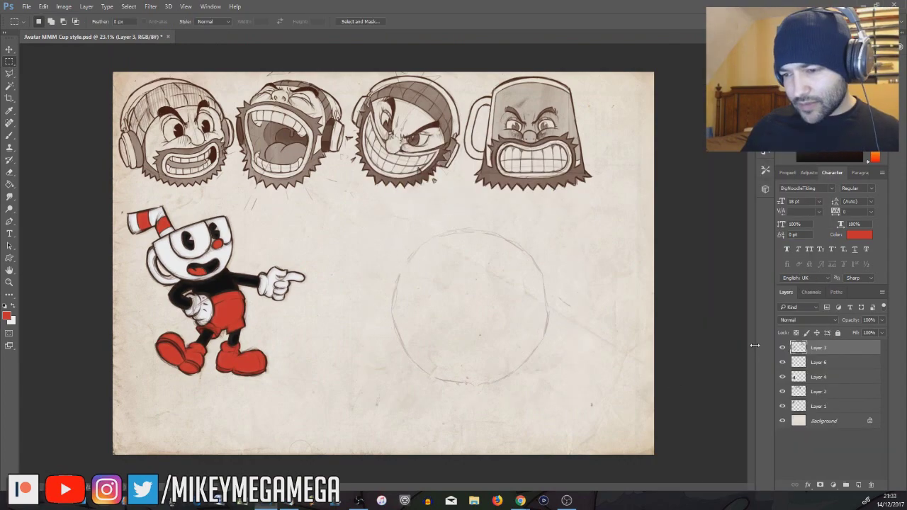
Examine the colored character up close and compare it with Layer 3 hidden and shown.
scroll(236, 238, "up", 7)
scroll(236, 237, "down", 7)
scroll(305, 270, "up", 2)
scroll(305, 270, "down", 1)
left_click(784, 349)
left_click(784, 348)
left_click_drag(96, 190, 310, 393)
key("ctrl+d")
Outline the mug-shaped head on Layer 3 with the polygonal lasso and duplicate it to a new layer, offset slightly down and right.
key("l")
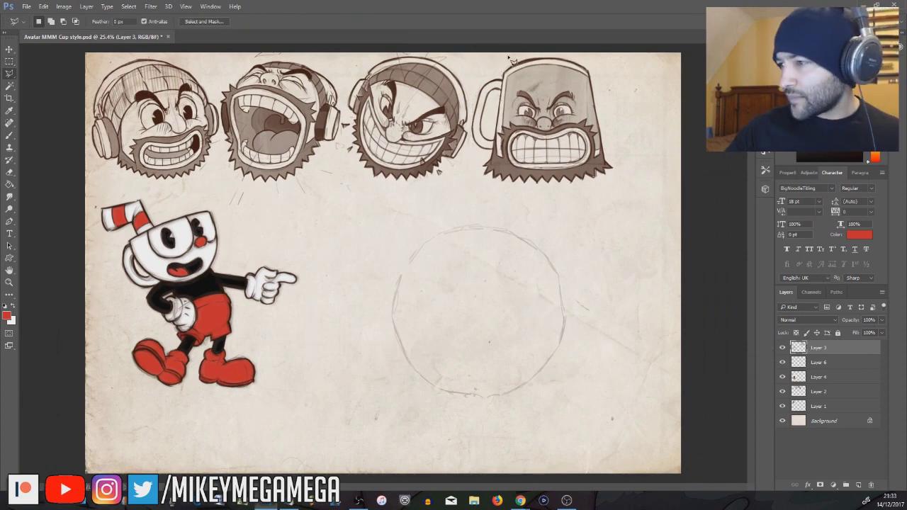
left_click(509, 55)
left_click(479, 71)
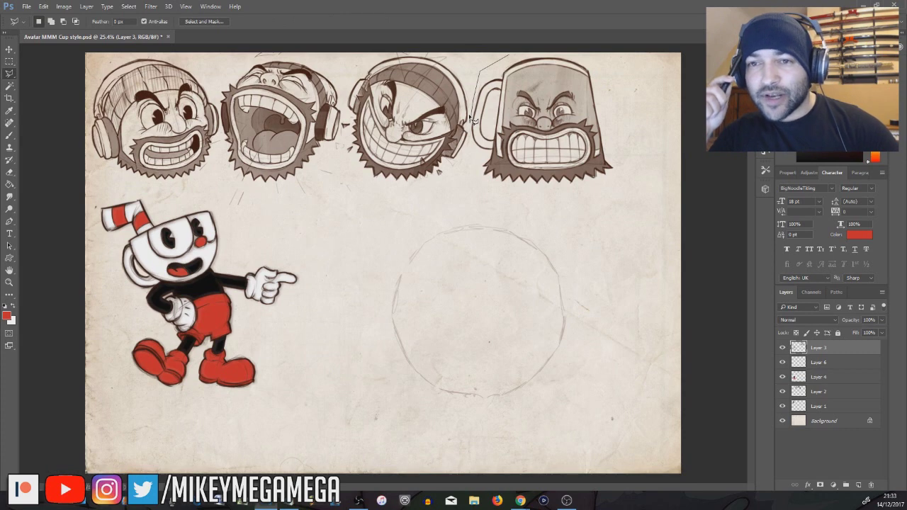
left_click(473, 178)
left_click(527, 196)
left_click(584, 204)
left_click(625, 192)
left_click(638, 173)
left_click(641, 130)
left_click(628, 78)
left_click(591, 59)
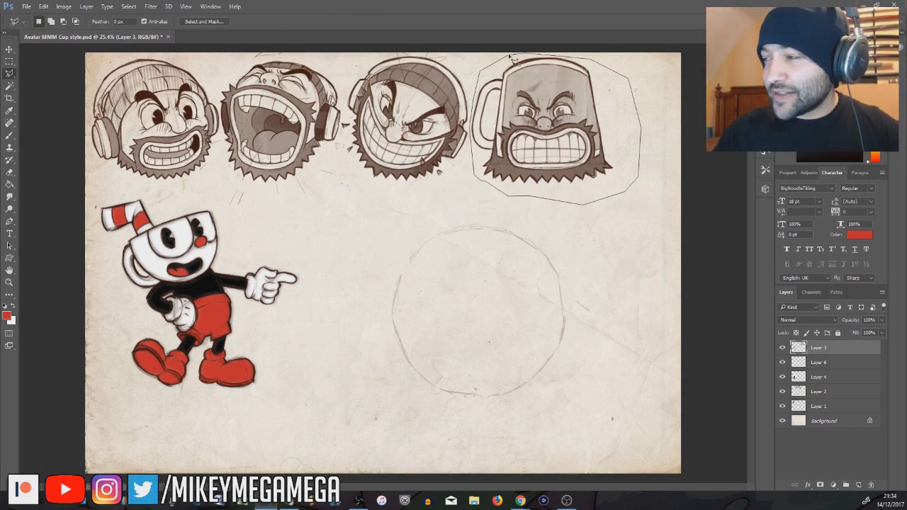
left_click(514, 56)
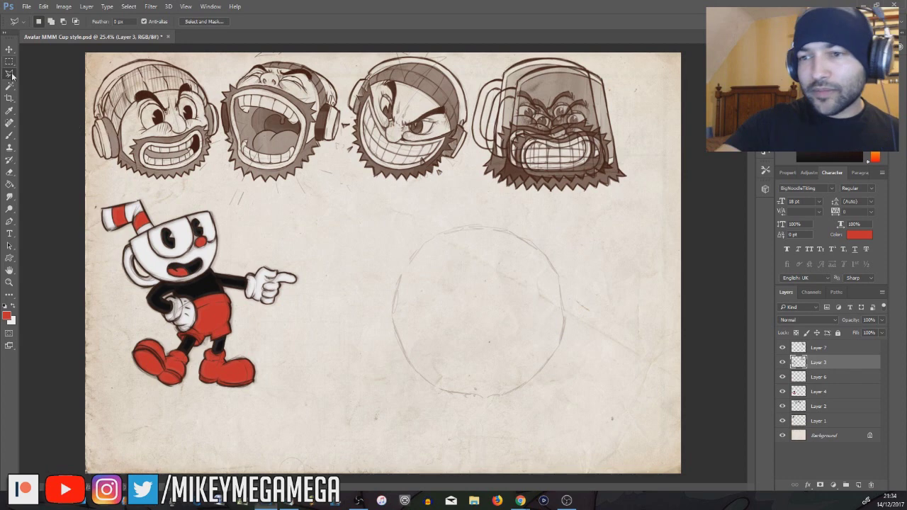
Lasso the original mug-shaped head on Layer 3, delete it and clear the selection.
left_click(489, 52)
left_click(471, 174)
left_click(501, 213)
left_click(585, 227)
left_click(651, 199)
left_click(664, 131)
left_click(634, 65)
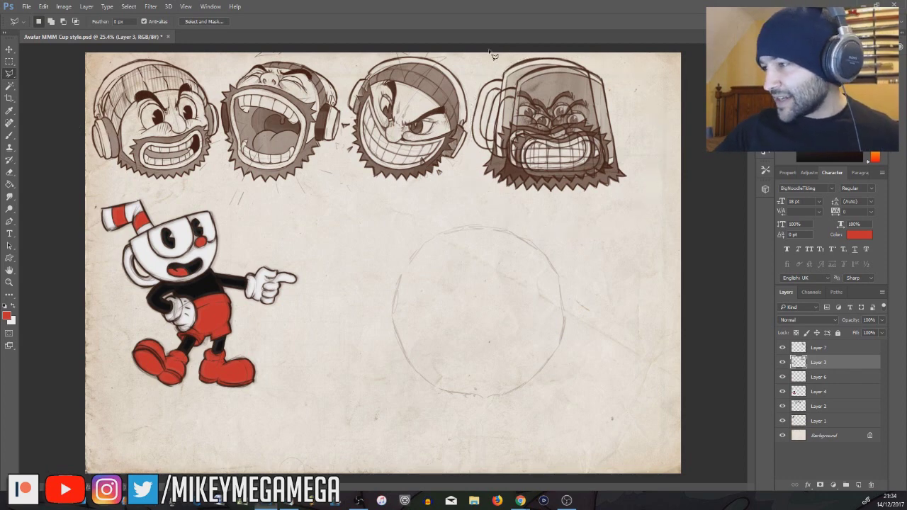
left_click(538, 48)
left_click(489, 52)
key("Delete")
left_click(10, 62)
left_click(35, 82)
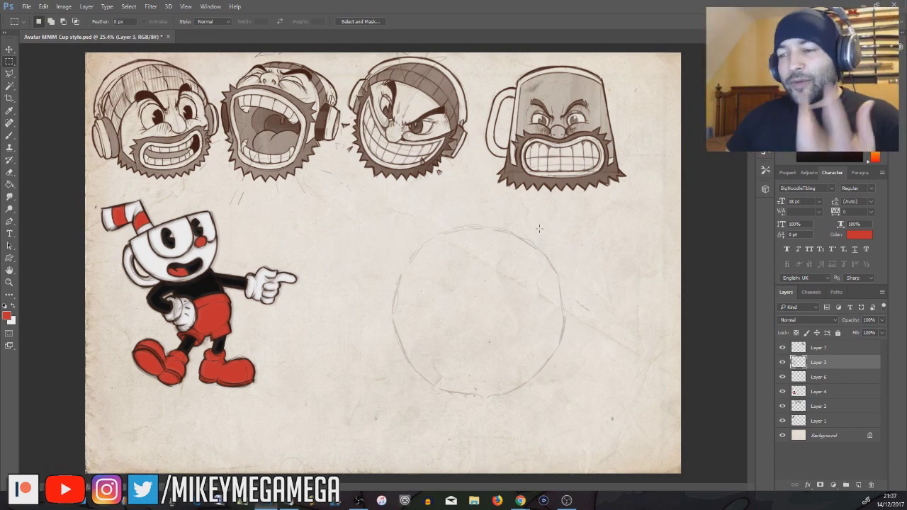
Switch to the Brush and set the foreground color to dark brown, 3c1f0c.
left_click(9, 135)
left_click(6, 316)
left_click(693, 366)
left_click(659, 344)
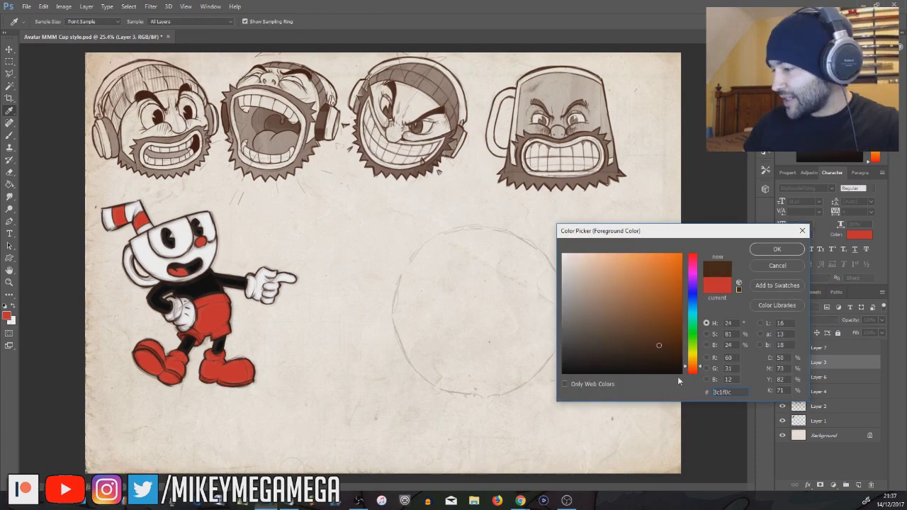
left_click(777, 250)
Create a new layer above Layer 7 for further drawing.
left_click(820, 348)
key("ctrl+shift+n")
left_click(388, 233)
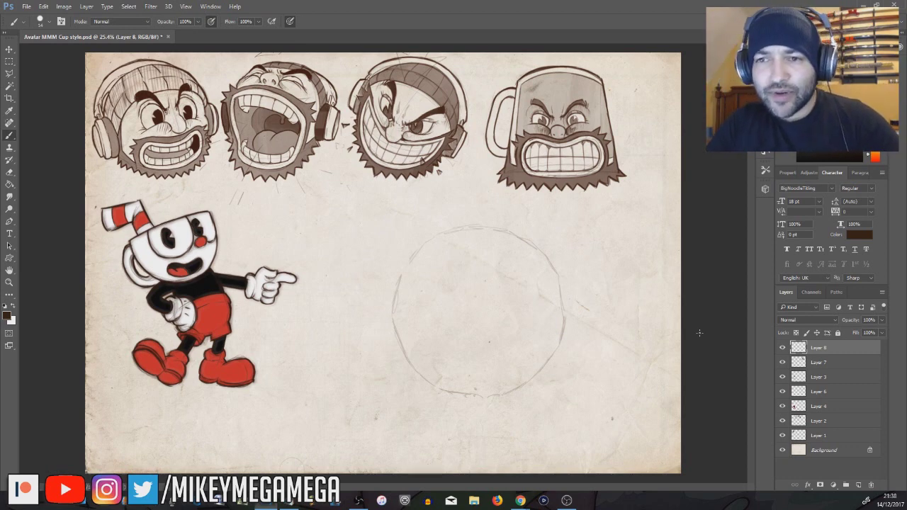
Try freehand test strokes with different brush settings on the empty paper beside the circle sketch and undo them.
key("shift+b")
left_click_drag(293, 216, 371, 392)
left_click_drag(309, 206, 358, 328)
left_click_drag(330, 216, 353, 309)
left_click_drag(388, 242, 293, 351)
key("ctrl+alt+z")
key("ctrl+alt+z")
key("ctrl+alt+z")
key("ctrl+alt+z")
right_click(370, 275)
left_click(480, 261)
left_click(456, 191)
mouse_move(456, 191)
left_mouse_down()
mouse_move(331, 387)
mouse_move(347, 391)
left_mouse_up()
key("ctrl+alt+z")
key("ctrl+alt+z")
key("ctrl+alt+z")
Try thick, straight Pencil strokes fanning across the empty paper, undo them all and return to the Brush.
left_click(255, 22)
left_click_drag(309, 339, 441, 195)
mouse_move(331, 342)
left_mouse_down()
mouse_move(458, 210)
mouse_move(497, 289)
left_mouse_up()
left_click_drag(341, 380, 499, 340)
left_click_drag(334, 404, 496, 409)
left_click_drag(378, 189, 315, 306)
left_click_drag(333, 191, 321, 266)
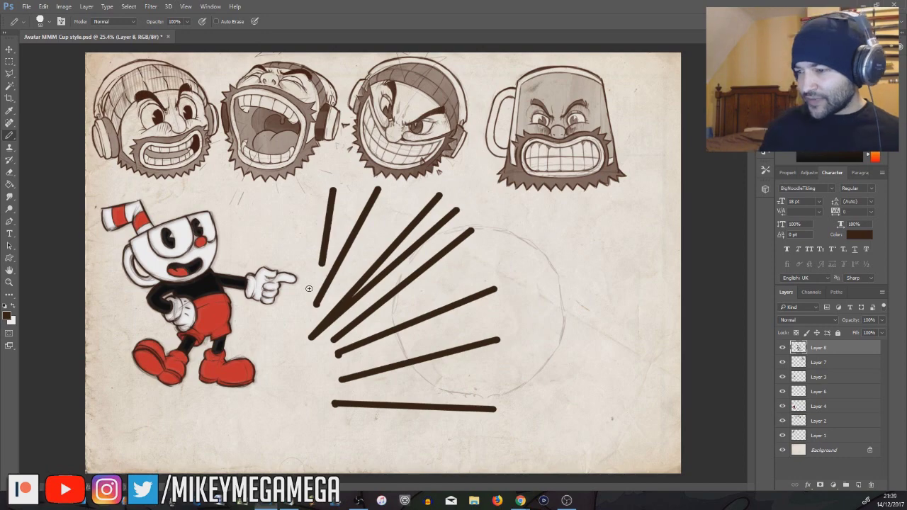
scroll(331, 243, "up", 6)
scroll(679, 423, "down", 4)
scroll(678, 424, "down", 4)
key("ctrl+alt+z")
key("ctrl+alt+z")
key("ctrl+alt+z")
key("ctrl+alt+z")
key("ctrl+alt+z")
key("ctrl+alt+z")
key("ctrl+alt+z")
key("ctrl+alt+z")
right_click(9, 135)
left_click(47, 135)
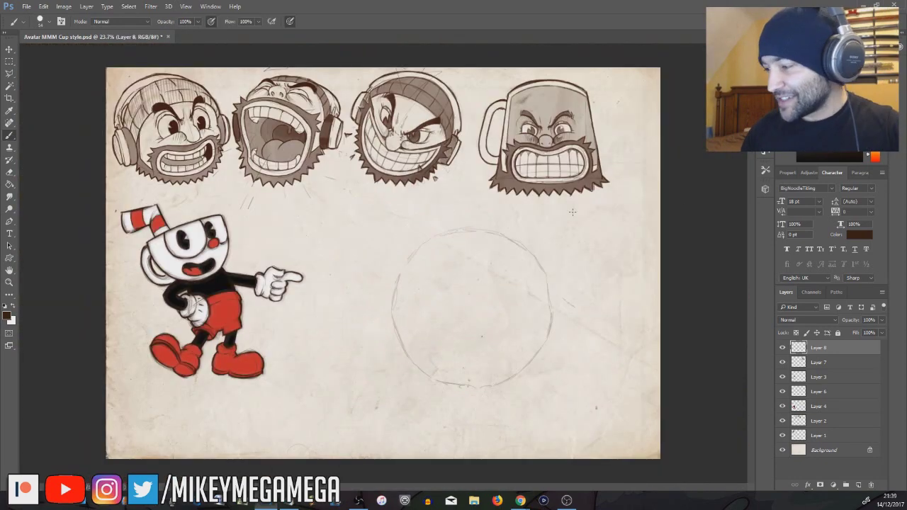
right_click(439, 279)
key("Escape")
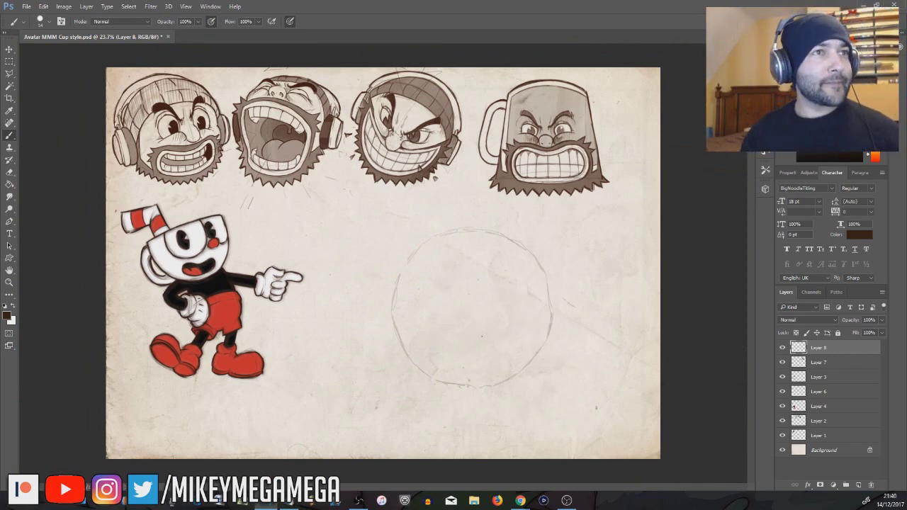
Move Layer 6, which holds the circle sketch, to the top of the layer stack.
double_click(834, 394)
key("Escape")
left_click_drag(834, 393, 836, 339)
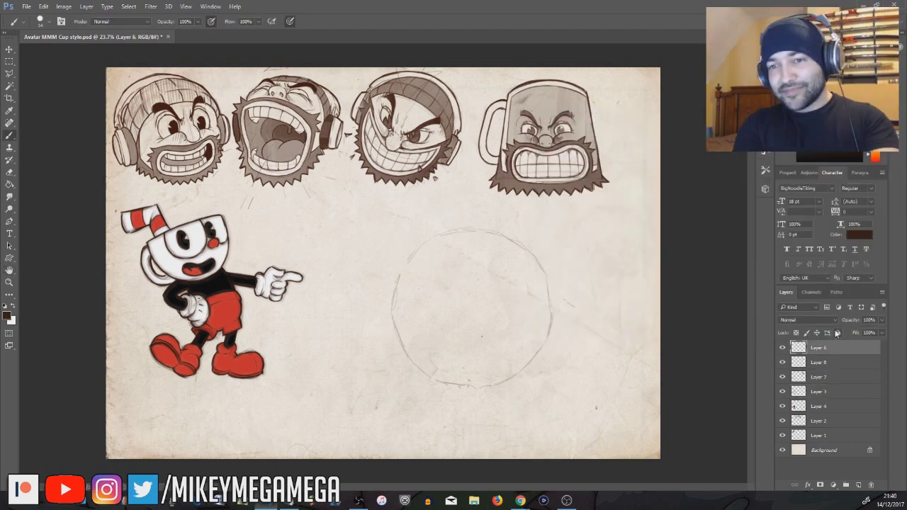
Sketch a tilted cup with a handle over the circle and rough in its eyebrows, eyes and nose.
mouse_move(400, 285)
left_mouse_down()
mouse_move(457, 256)
mouse_move(533, 250)
left_mouse_up()
left_click_drag(425, 264, 519, 249)
mouse_move(386, 310)
left_mouse_down()
mouse_move(429, 243)
mouse_move(534, 250)
mouse_move(402, 349)
mouse_move(524, 365)
left_mouse_up()
mouse_move(548, 327)
left_mouse_down()
mouse_move(546, 261)
mouse_move(566, 327)
mouse_move(559, 273)
mouse_move(581, 293)
mouse_move(566, 316)
left_mouse_up()
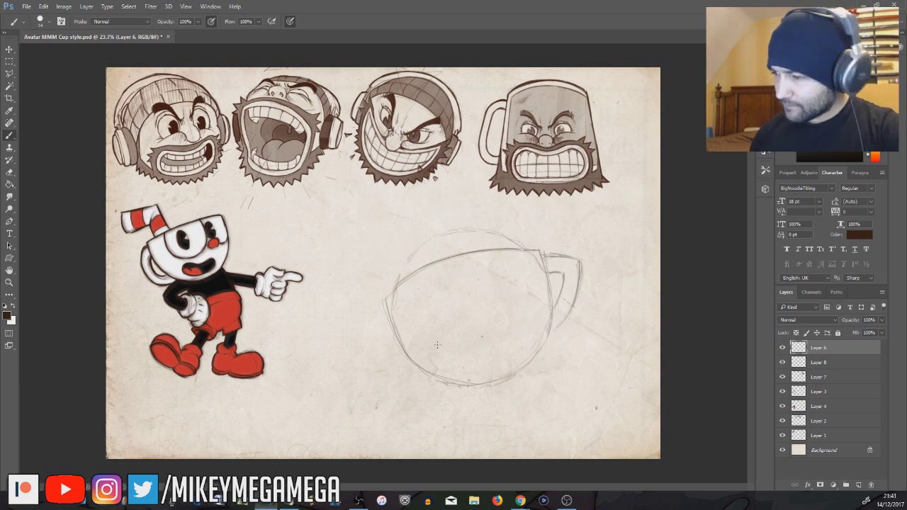
left_click_drag(470, 316, 520, 307)
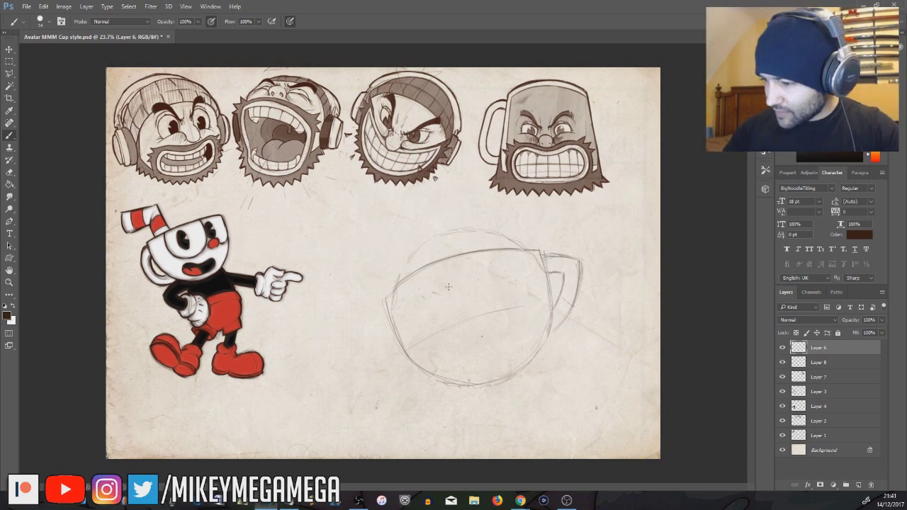
mouse_move(490, 251)
left_mouse_down()
mouse_move(439, 295)
mouse_move(397, 281)
mouse_move(447, 283)
mouse_move(472, 259)
mouse_move(492, 301)
mouse_move(430, 313)
mouse_move(404, 302)
mouse_move(400, 289)
mouse_move(437, 298)
mouse_move(439, 341)
mouse_move(462, 321)
mouse_move(461, 264)
mouse_move(448, 301)
left_mouse_up()
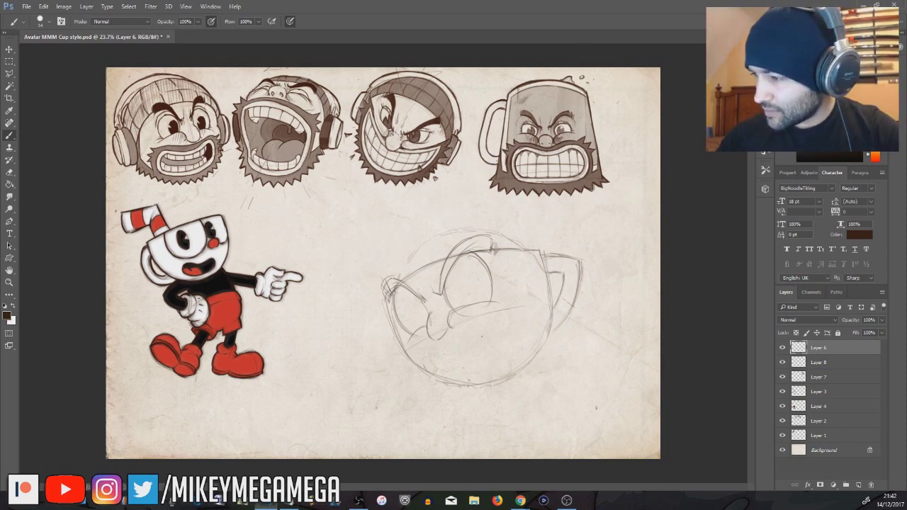
Copy the marquee-selected cup sketch onto its own new layer, remove the original from Layer 6 and clear the selection.
key("m")
mouse_move(368, 218)
left_mouse_down()
mouse_move(611, 416)
mouse_move(470, 368)
mouse_move(607, 431)
left_mouse_up()
key("ctrl+c")
key("ctrl+v")
left_click(832, 362)
key("Delete")
left_click(832, 348)
double_click(831, 360)
key("Escape")
left_click(838, 377)
key("ctrl+d")
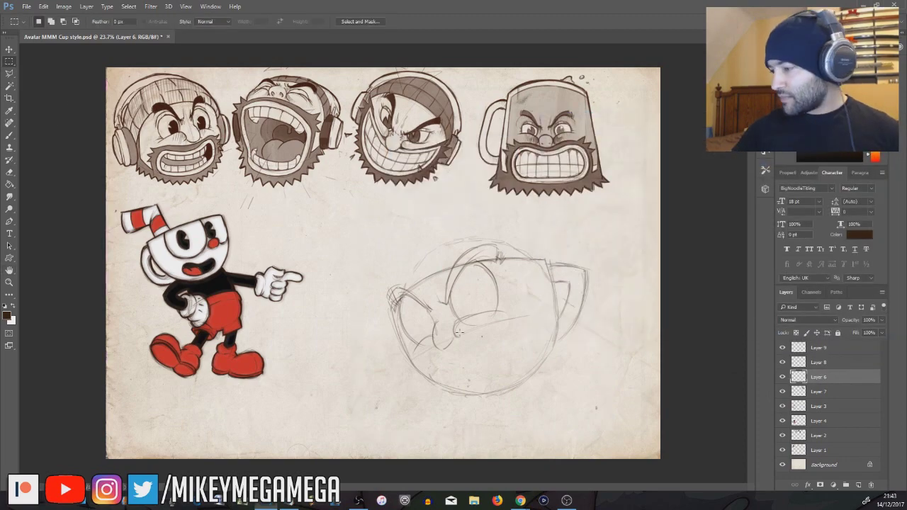
Take Layer 6 out of the layer stack and switch to the Brush on Layer 9.
right_click(835, 380)
left_click(731, 345)
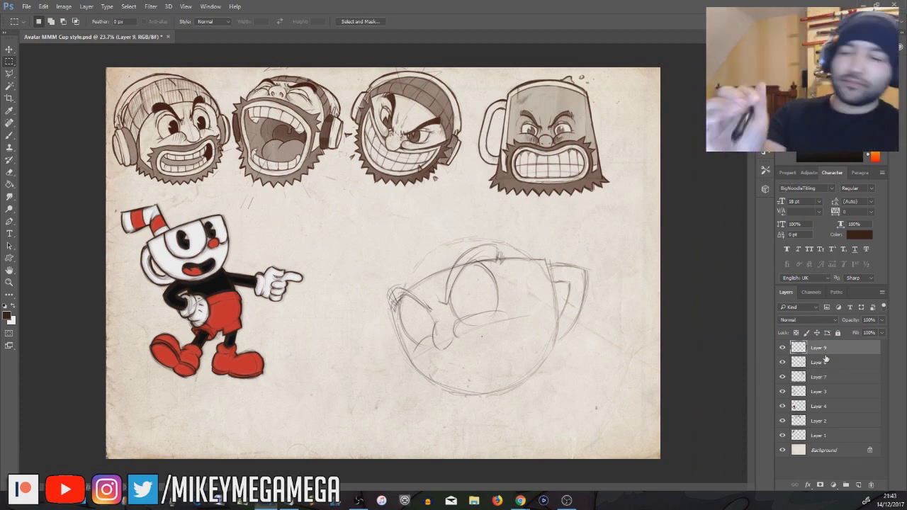
key("b")
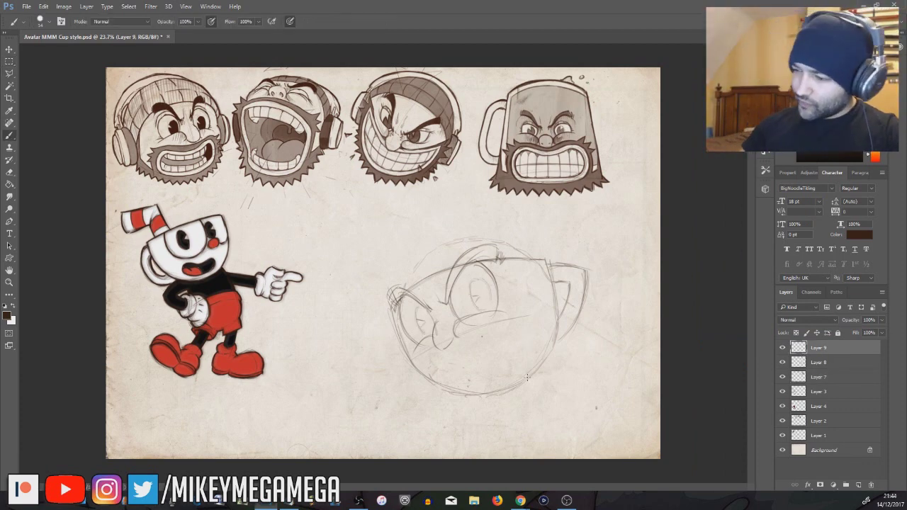
Sketch an oval mouth, a moustache and a jagged beard around the lower part of the cup head.
mouse_move(453, 373)
left_mouse_down()
mouse_move(479, 382)
mouse_move(506, 372)
mouse_move(458, 360)
mouse_move(458, 380)
mouse_move(512, 376)
left_mouse_up()
mouse_move(449, 358)
left_mouse_down()
mouse_move(472, 353)
mouse_move(502, 359)
left_mouse_up()
left_click_drag(438, 355, 444, 376)
left_click_drag(498, 343, 531, 362)
left_click_drag(543, 311, 538, 345)
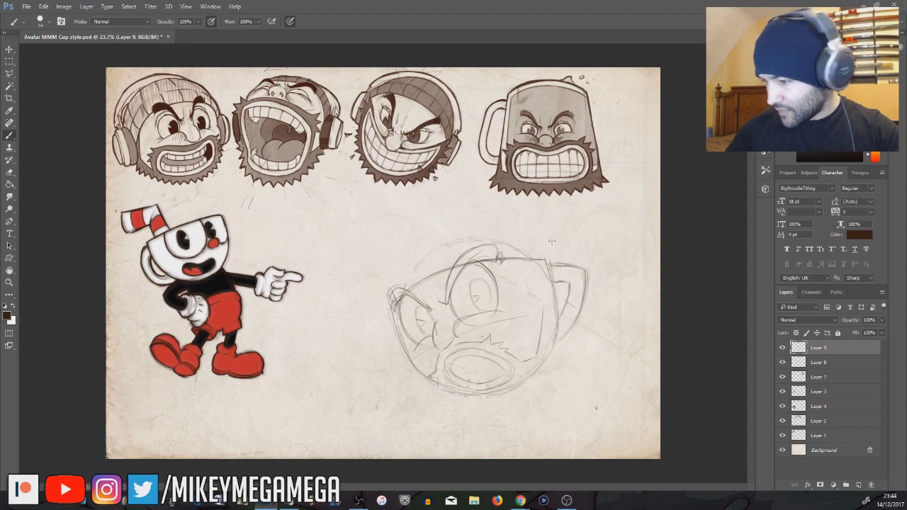
mouse_move(467, 406)
left_mouse_down()
mouse_move(458, 386)
mouse_move(445, 404)
mouse_move(422, 387)
left_mouse_up()
left_click_drag(497, 410, 537, 385)
left_click_drag(542, 316, 548, 296)
Sketch a liquid splash over the cup's rim with a small round droplet above it.
mouse_move(407, 283)
left_mouse_down()
mouse_move(398, 264)
mouse_move(446, 260)
left_mouse_up()
left_click_drag(388, 235, 397, 236)
left_click_drag(534, 259, 545, 309)
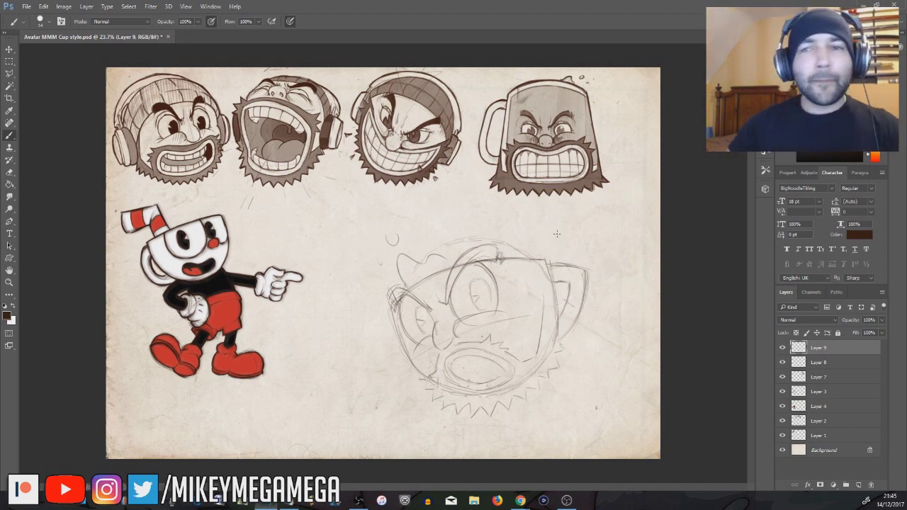
Redraw both slanted, angry eyebrows of the cup head with darker outlines.
mouse_move(445, 305)
left_mouse_down()
mouse_move(454, 284)
mouse_move(498, 259)
left_mouse_up()
mouse_move(445, 305)
left_mouse_down()
mouse_move(448, 286)
mouse_move(498, 245)
mouse_move(500, 261)
left_mouse_up()
mouse_move(441, 302)
left_mouse_down()
mouse_move(436, 289)
mouse_move(432, 310)
mouse_move(415, 300)
mouse_move(396, 308)
mouse_move(422, 303)
mouse_move(457, 318)
mouse_move(482, 274)
left_mouse_up()
left_click_drag(451, 297, 489, 273)
left_click_drag(425, 308, 401, 324)
left_click_drag(452, 297, 489, 271)
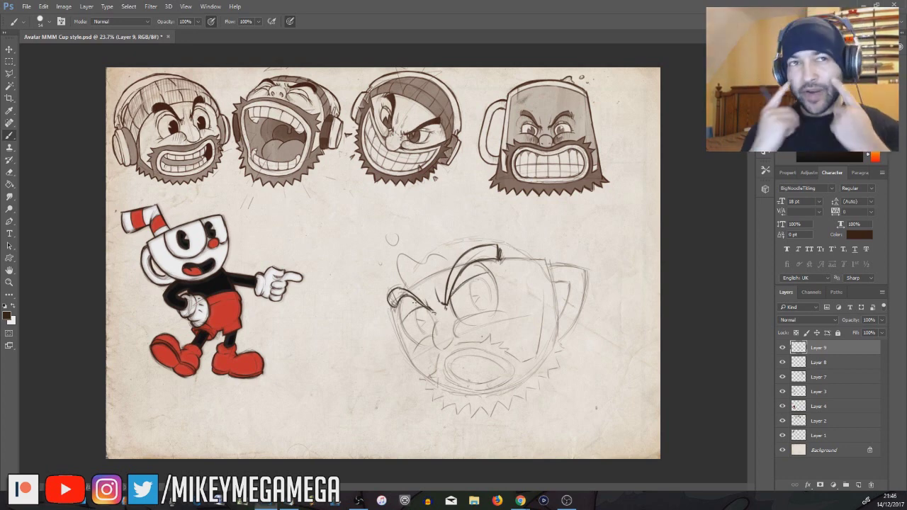
Draw darker outlines for the cup head's eyes, pupils and nose, and add small strokes under the eyebrows.
mouse_move(402, 311)
left_mouse_down()
mouse_move(418, 343)
mouse_move(450, 344)
mouse_move(497, 314)
left_mouse_up()
left_click_drag(434, 335, 412, 352)
left_click_drag(429, 311, 428, 336)
left_click_drag(470, 286, 491, 306)
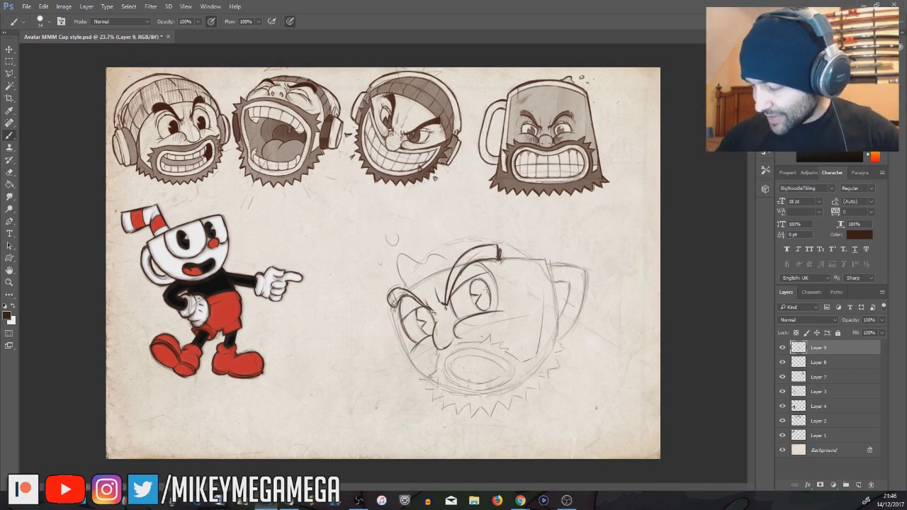
left_click_drag(473, 266, 480, 277)
left_click_drag(405, 299, 402, 316)
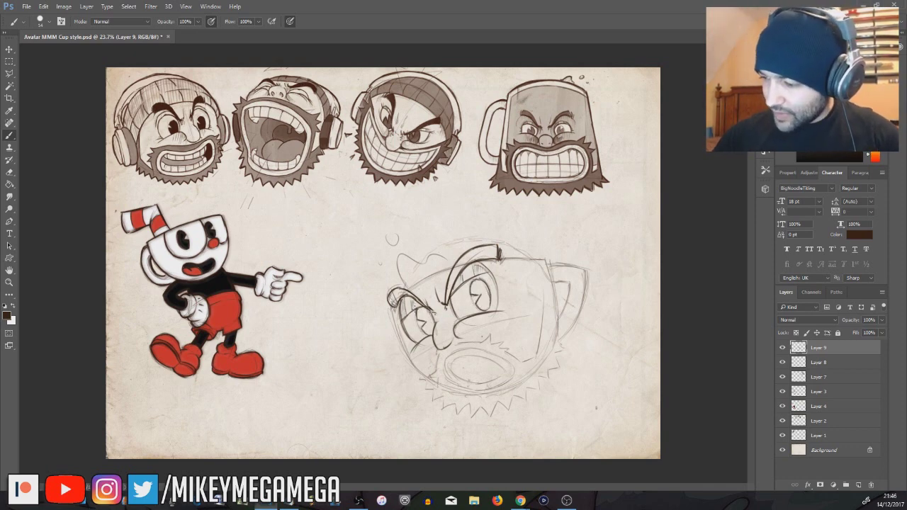
Outline the mouth with its lips, the moustache and the spiky inner edge of the beard in dark strokes.
mouse_move(435, 358)
left_mouse_down()
mouse_move(439, 388)
mouse_move(454, 391)
left_mouse_up()
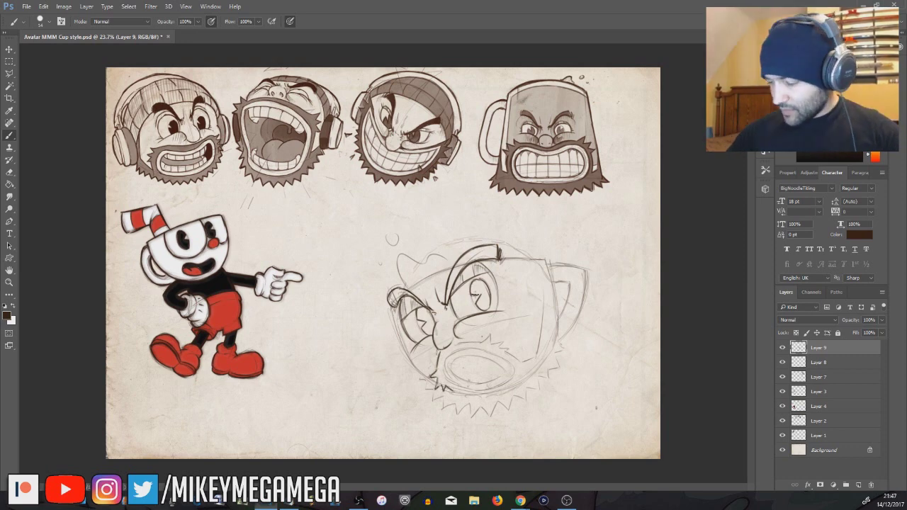
mouse_move(456, 359)
left_mouse_down()
mouse_move(475, 385)
mouse_move(455, 358)
mouse_move(504, 380)
left_mouse_up()
mouse_move(449, 357)
left_mouse_down()
mouse_move(445, 367)
mouse_move(449, 356)
mouse_move(478, 348)
mouse_move(514, 370)
left_mouse_up()
left_click_drag(471, 392, 514, 371)
mouse_move(452, 344)
left_mouse_down()
mouse_move(504, 348)
mouse_move(518, 363)
mouse_move(531, 360)
left_mouse_up()
Outline the cup's near-face side and rim and the beard's zigzag lower edge in dark strokes.
mouse_move(392, 309)
left_mouse_down()
mouse_move(410, 362)
mouse_move(426, 376)
left_mouse_up()
key("ctrl+z")
mouse_move(392, 307)
left_mouse_down()
mouse_move(414, 366)
mouse_move(434, 381)
left_mouse_up()
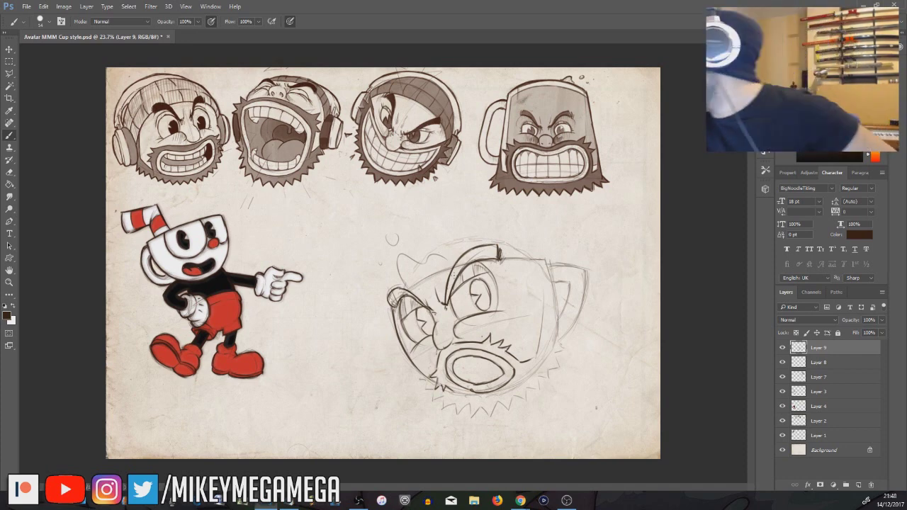
mouse_move(419, 374)
left_mouse_down()
mouse_move(432, 398)
mouse_move(457, 412)
mouse_move(507, 412)
mouse_move(544, 358)
mouse_move(550, 377)
mouse_move(556, 359)
mouse_move(560, 343)
mouse_move(542, 322)
mouse_move(545, 285)
left_mouse_up()
left_click_drag(404, 289, 452, 270)
left_click_drag(500, 260, 546, 260)
left_click_drag(438, 350, 436, 364)
Outline the cup's back edge and its handle in dark strokes.
left_click_drag(545, 260, 557, 336)
mouse_move(554, 282)
left_mouse_down()
mouse_move(568, 285)
mouse_move(569, 316)
left_mouse_up()
mouse_move(546, 262)
left_mouse_down()
mouse_move(583, 268)
mouse_move(589, 298)
left_mouse_up()
left_click_drag(587, 284, 567, 338)
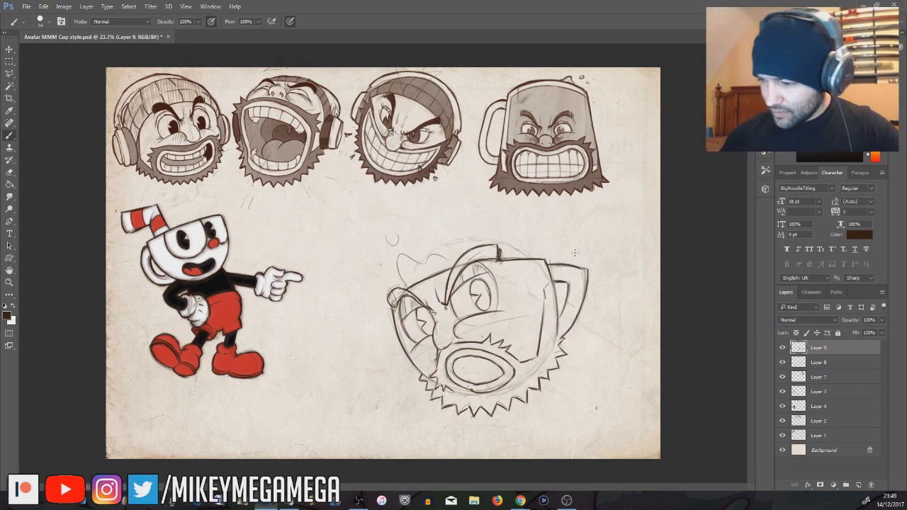
Draw the teeth and tongue inside the mouth and outline the splash and droplet above the rim in dark strokes.
mouse_move(454, 367)
left_mouse_down()
mouse_move(479, 359)
mouse_move(482, 376)
mouse_move(500, 370)
mouse_move(489, 360)
left_mouse_up()
left_click_drag(468, 385, 479, 365)
left_click_drag(386, 358, 385, 328)
key("e")
mouse_move(328, 341)
left_mouse_down()
mouse_move(358, 368)
mouse_move(383, 355)
mouse_move(361, 337)
left_mouse_up()
left_click(10, 134)
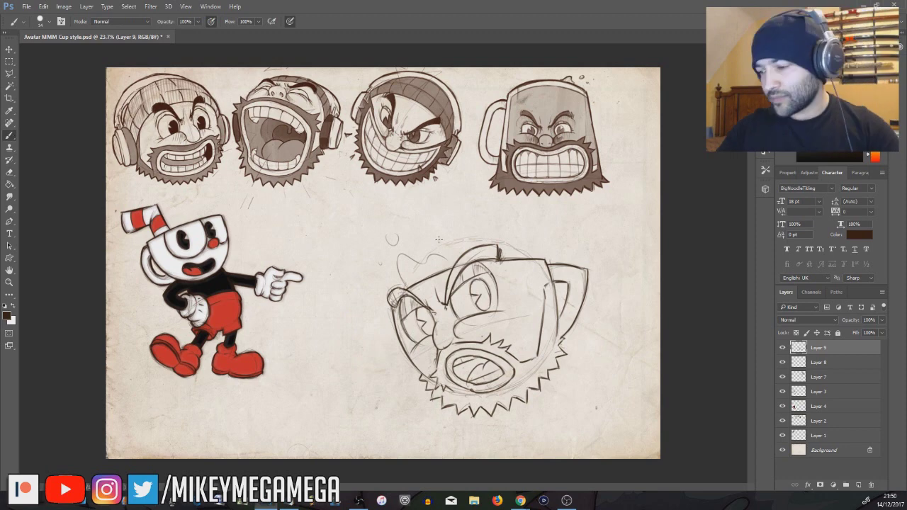
left_click_drag(399, 284, 454, 257)
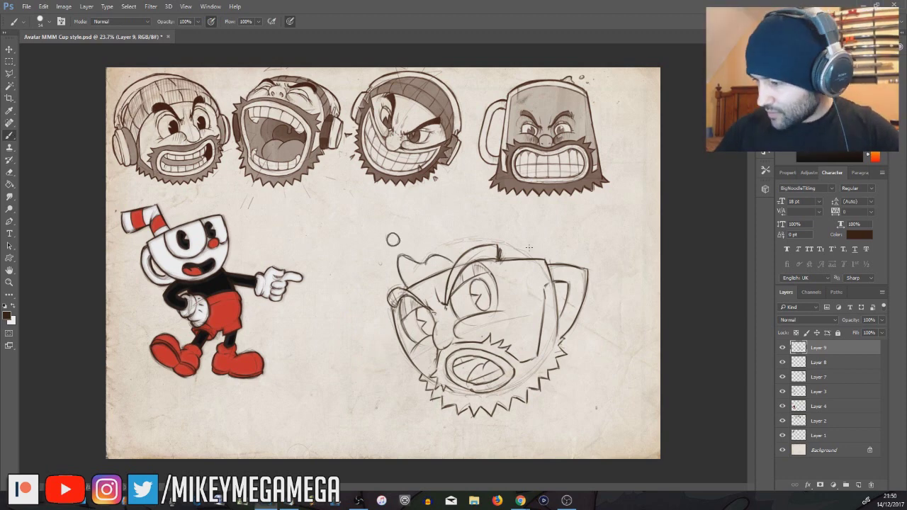
left_click_drag(558, 299, 558, 337)
Fill the cup head's pupils and both eyebrows with dark brown using a larger brush.
key("e")
right_click(420, 313)
left_click(421, 315)
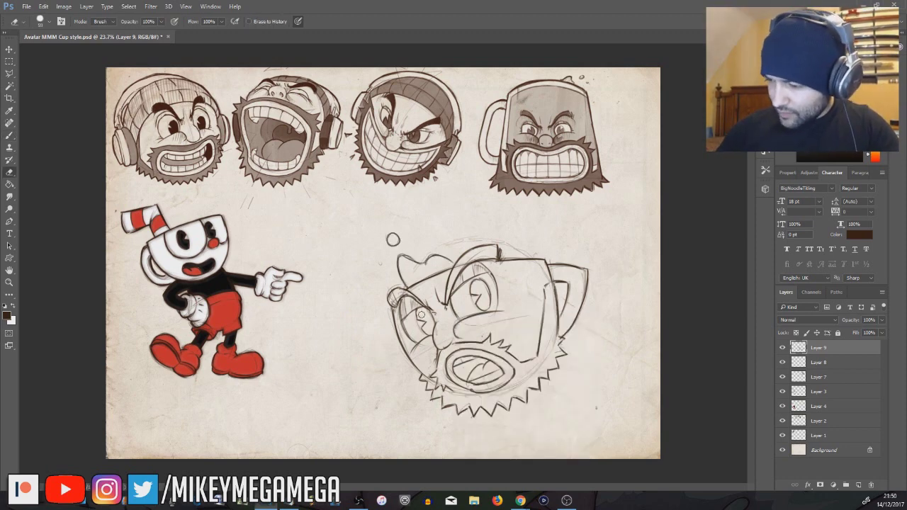
key("b")
right_click(424, 310)
mouse_move(418, 311)
left_mouse_down()
mouse_move(428, 333)
mouse_move(431, 315)
left_mouse_up()
left_click_drag(477, 282, 486, 307)
mouse_move(390, 303)
left_mouse_down()
mouse_move(398, 290)
mouse_move(425, 299)
mouse_move(492, 244)
left_mouse_up()
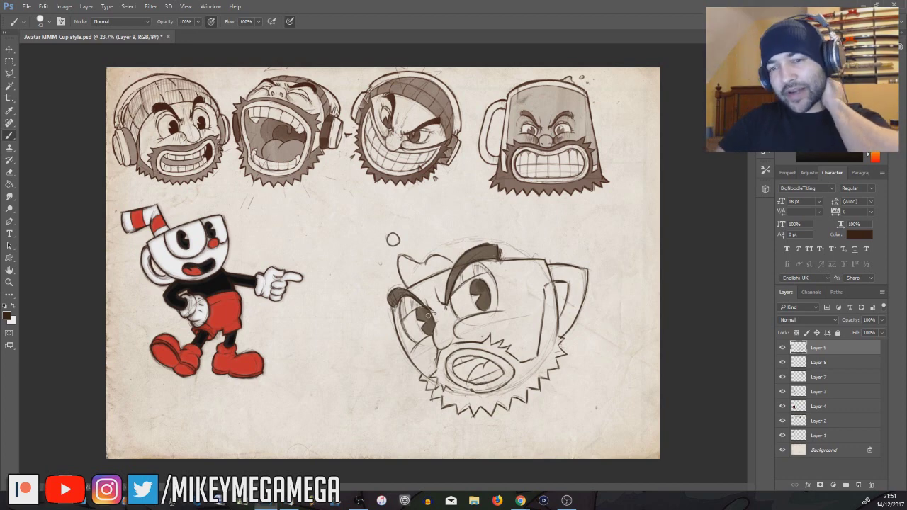
Select the beard and moustache without the mouth using the polygonal lasso, paint the area dark brown and clear the selection.
key("l")
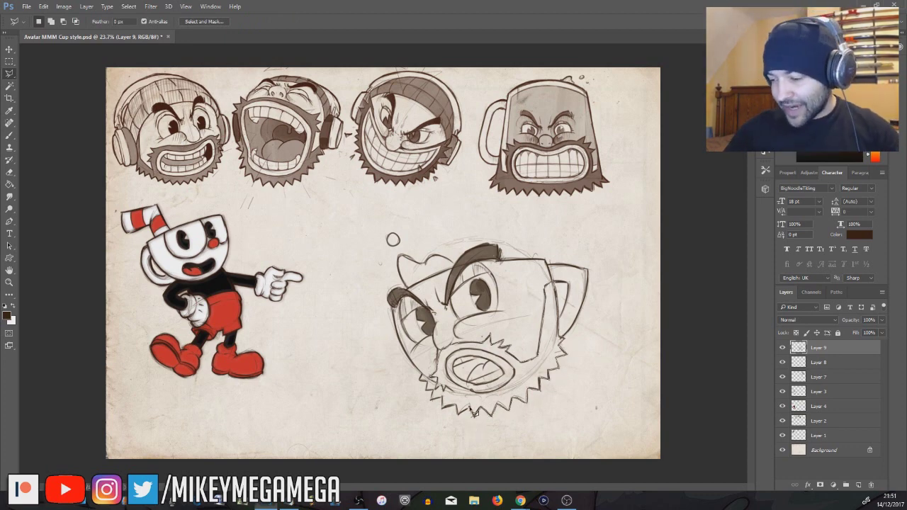
left_click(423, 381)
left_click(451, 353, "alt")
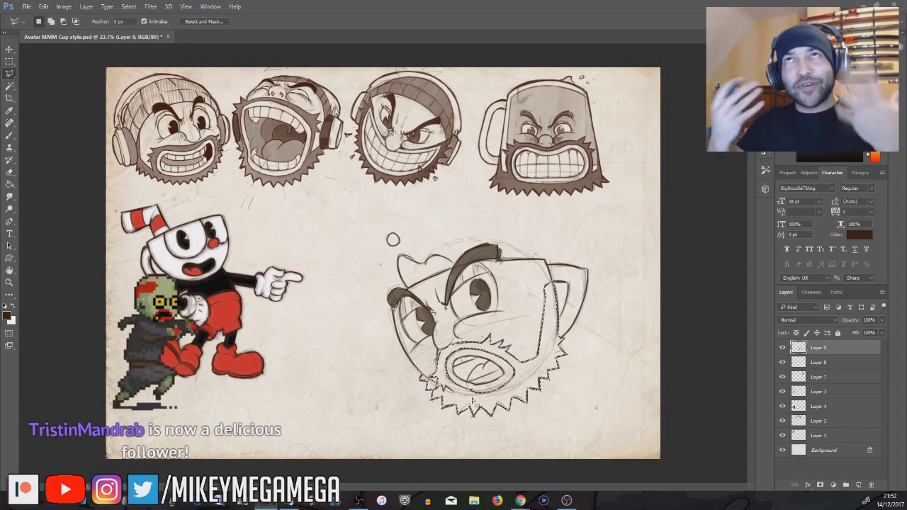
key("b")
mouse_move(429, 379)
left_mouse_down()
mouse_move(466, 406)
mouse_move(504, 404)
mouse_move(535, 326)
mouse_move(573, 382)
left_mouse_up()
key("m")
left_click(593, 274)
Add fine hatching to the cheeks, cup side, nose, droplet and splash with a smaller brush, and darken the mouth interior.
key("b")
right_click(498, 324)
key("Escape")
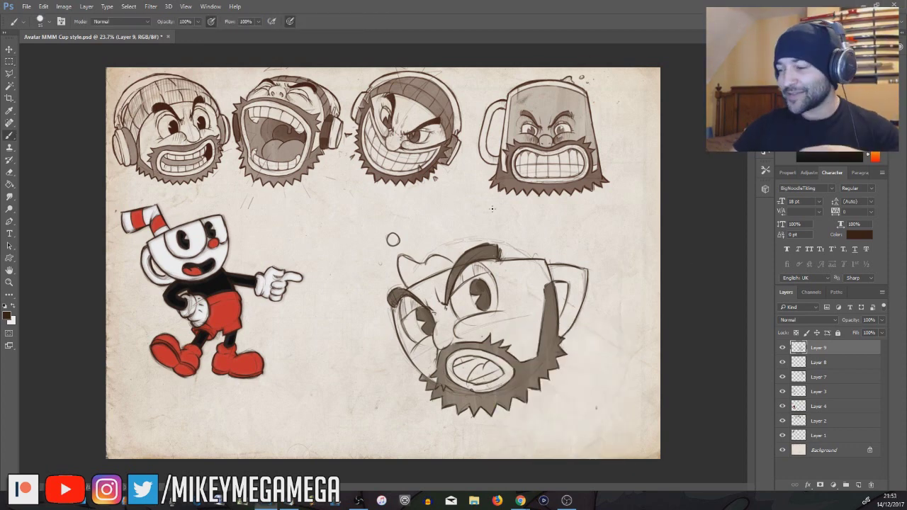
mouse_move(417, 343)
left_mouse_down()
mouse_move(426, 361)
mouse_move(429, 354)
left_mouse_up()
left_click_drag(426, 344, 435, 354)
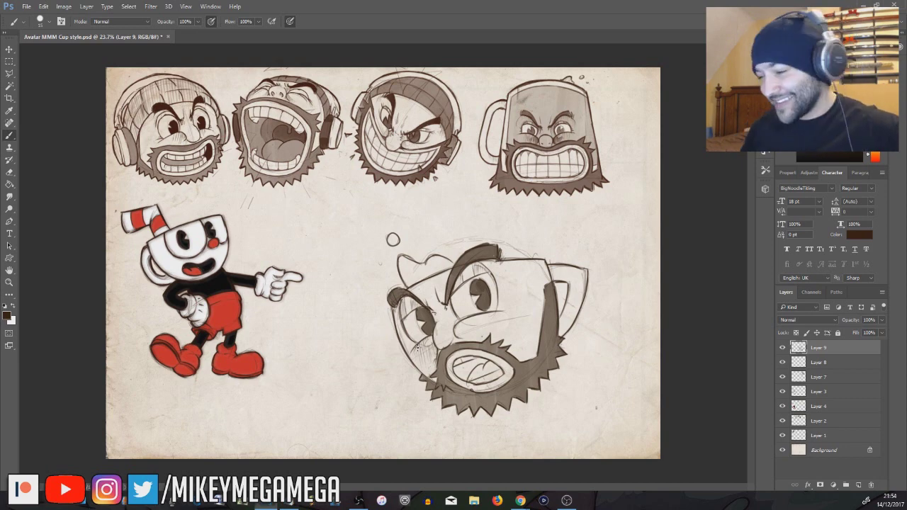
left_click_drag(393, 311, 402, 346)
mouse_move(453, 323)
left_mouse_down()
mouse_move(480, 339)
mouse_move(449, 337)
left_mouse_up()
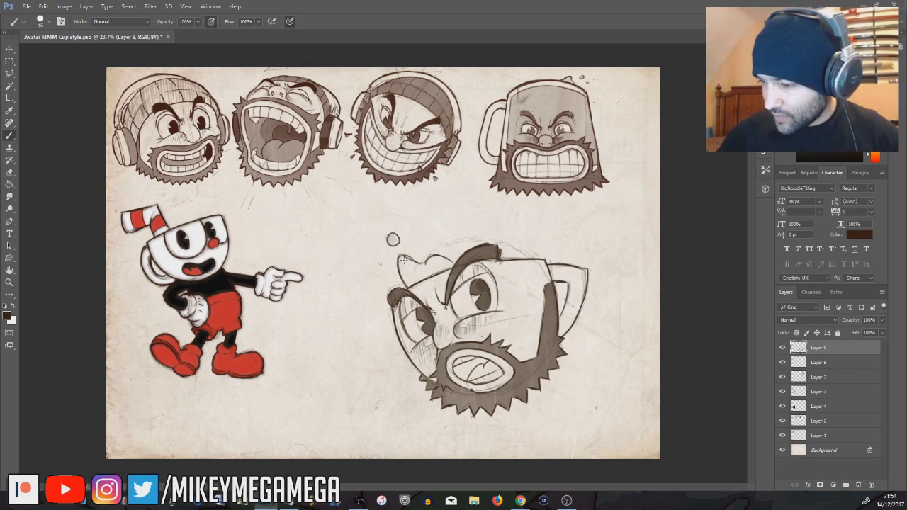
mouse_move(455, 366)
left_mouse_down()
mouse_move(471, 382)
mouse_move(483, 364)
left_mouse_up()
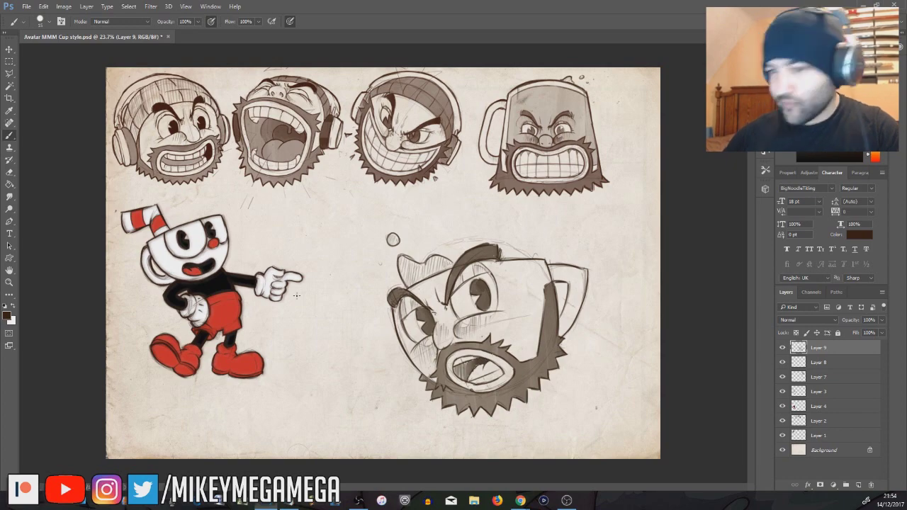
Scale the marquee-selected cup head down, place it beside the character's pointing hand, clear the selection and return to the Brush.
left_click(10, 62)
left_click_drag(378, 219, 608, 447)
left_click(43, 7)
mouse_move(134, 209)
left_click(185, 221)
left_click_drag(607, 219, 525, 302)
left_click(162, 24)
mouse_move(490, 362)
left_mouse_down()
mouse_move(399, 237)
mouse_move(234, 410)
mouse_move(391, 238)
mouse_move(404, 242)
left_mouse_up()
key("Return")
left_click(40, 98)
left_click(457, 186)
left_click(10, 136)
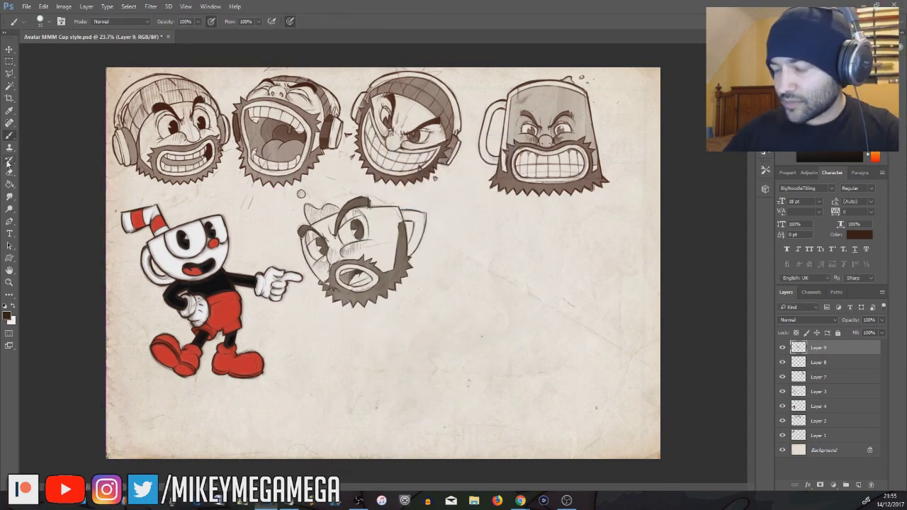
scroll(324, 204, "up", 5)
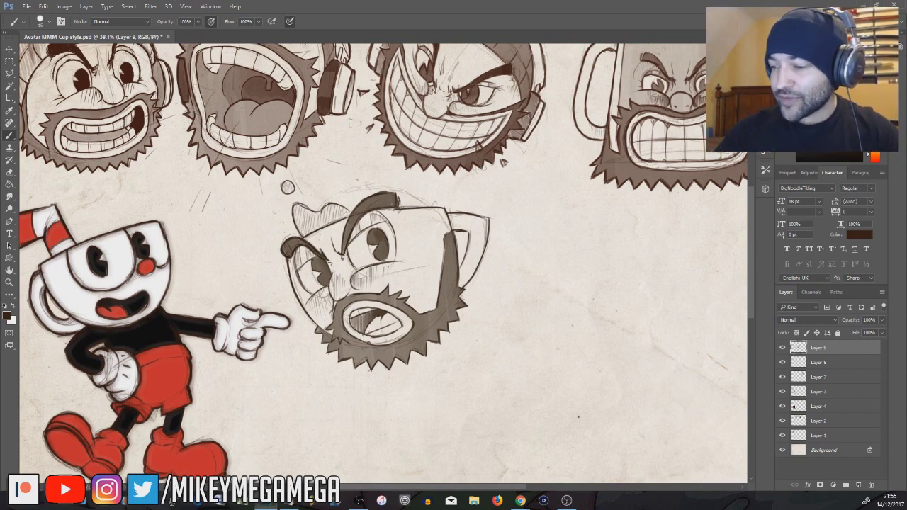
Darken the lines of the bearded cup head's rim, both eyes, eyelids and nose bridge with fine dark brown strokes.
left_click_drag(409, 209, 442, 209)
left_click_drag(291, 266, 291, 280)
left_click_drag(328, 286, 308, 303)
left_click_drag(331, 273, 347, 294)
mouse_move(302, 247)
left_mouse_down()
mouse_move(295, 271)
mouse_move(314, 264)
left_mouse_up()
mouse_move(312, 262)
left_mouse_down()
mouse_move(322, 283)
mouse_move(355, 289)
mouse_move(402, 263)
left_mouse_up()
left_click_drag(397, 259, 405, 257)
left_click_drag(394, 222, 394, 261)
mouse_move(349, 244)
left_mouse_down()
mouse_move(387, 222)
mouse_move(384, 211)
left_mouse_up()
left_click_drag(361, 221, 362, 233)
Darken the cup head's cheek edge, side, handle, splash and droplet outlines, keeping the Brush as the active tool.
left_click_drag(337, 302, 326, 336)
left_click_drag(328, 333, 341, 346)
mouse_move(312, 318)
left_mouse_down()
mouse_move(354, 367)
mouse_move(397, 358)
mouse_move(439, 341)
mouse_move(465, 295)
mouse_move(444, 213)
mouse_move(460, 269)
left_mouse_up()
mouse_move(489, 218)
left_mouse_down()
mouse_move(463, 289)
mouse_move(490, 221)
left_mouse_up()
mouse_move(294, 205)
left_mouse_down()
mouse_move(300, 236)
mouse_move(346, 214)
left_mouse_up()
left_click_drag(288, 180, 289, 181)
scroll(358, 122, "down", 2)
scroll(401, 283, "down", 3)
key("v")
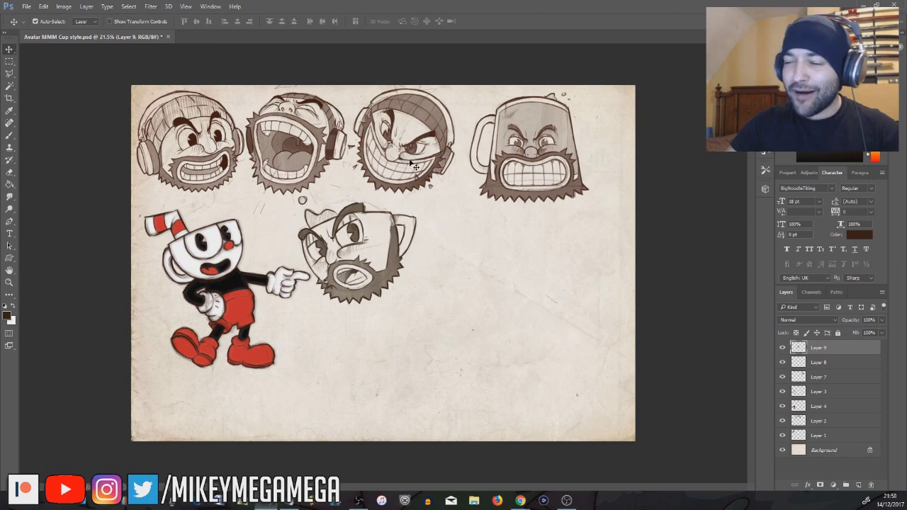
left_click(10, 136)
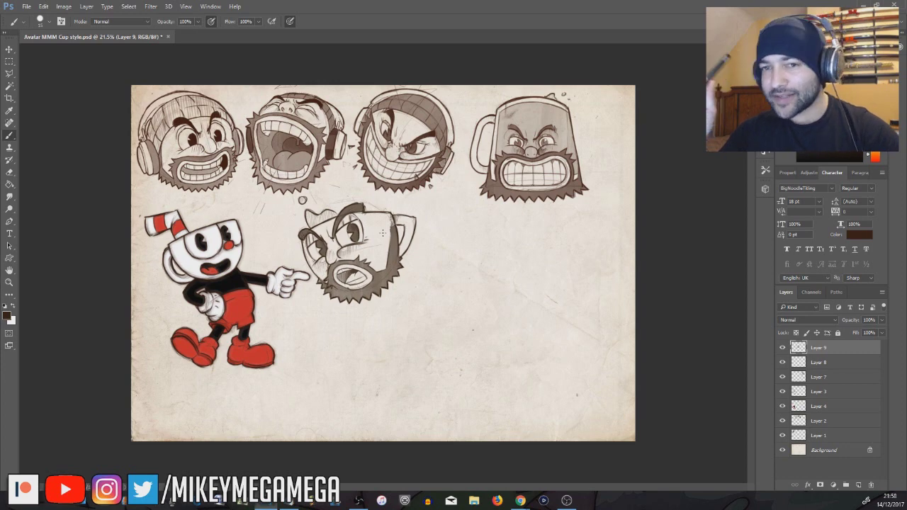
Sketch three small teacup studies on the empty paper beside the cup head: one side view and two tilted views.
mouse_move(465, 233)
left_mouse_down()
mouse_move(478, 261)
mouse_move(540, 229)
left_mouse_up()
left_click_drag(483, 265, 533, 261)
left_click_drag(546, 228, 530, 262)
left_click_drag(465, 232, 490, 264)
key("e")
left_click_drag(549, 233, 544, 255)
key("b")
mouse_move(517, 283)
left_mouse_down()
mouse_move(489, 327)
mouse_move(525, 305)
mouse_move(568, 315)
left_mouse_up()
mouse_move(560, 278)
left_mouse_down()
mouse_move(584, 306)
mouse_move(540, 317)
left_mouse_up()
scroll(590, 275, "up", 3)
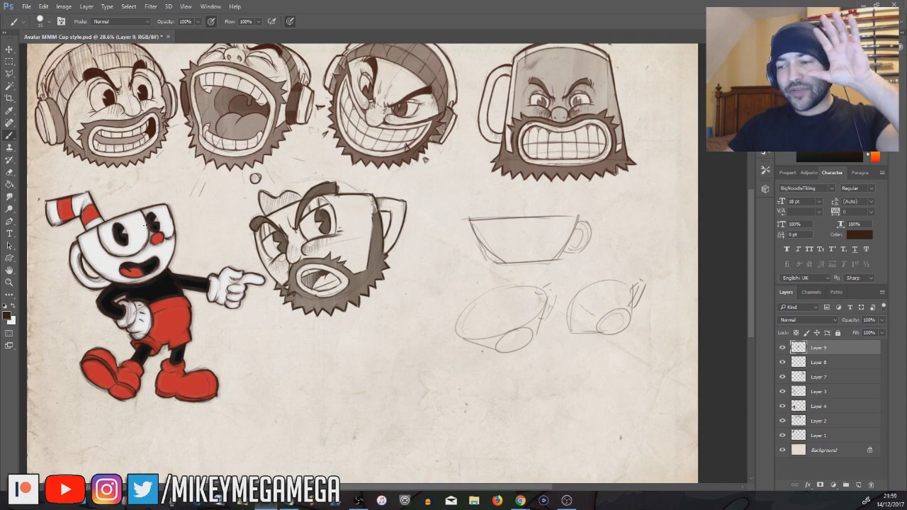
Lasso the three teacup studies, delete them and clear the selection.
key("l")
mouse_move(627, 202)
left_mouse_down()
mouse_move(633, 213)
mouse_move(622, 203)
left_mouse_up()
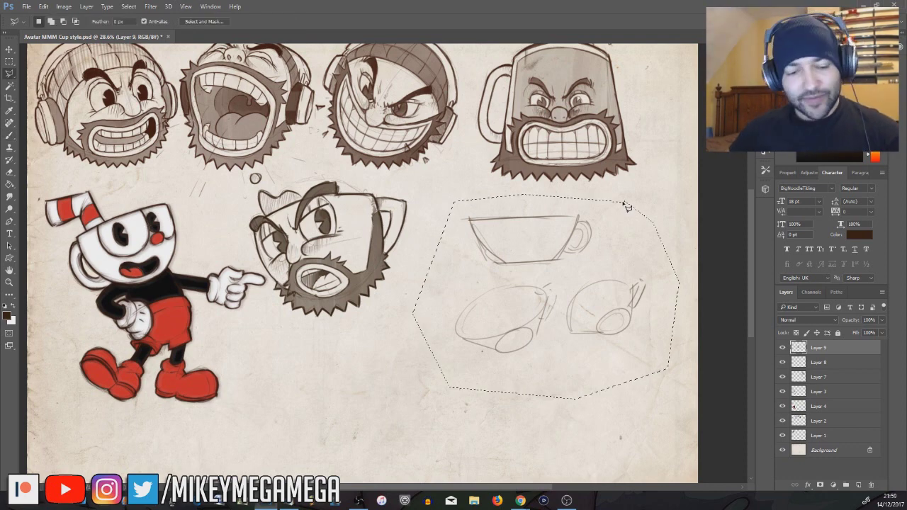
key("Delete")
key("ctrl+d")
key("m")
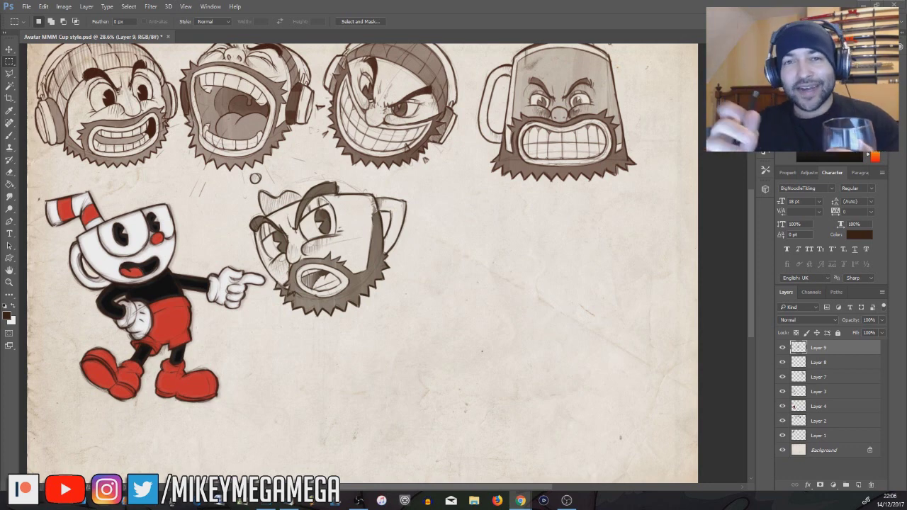
key("alt+Tab")
key("alt+Tab")
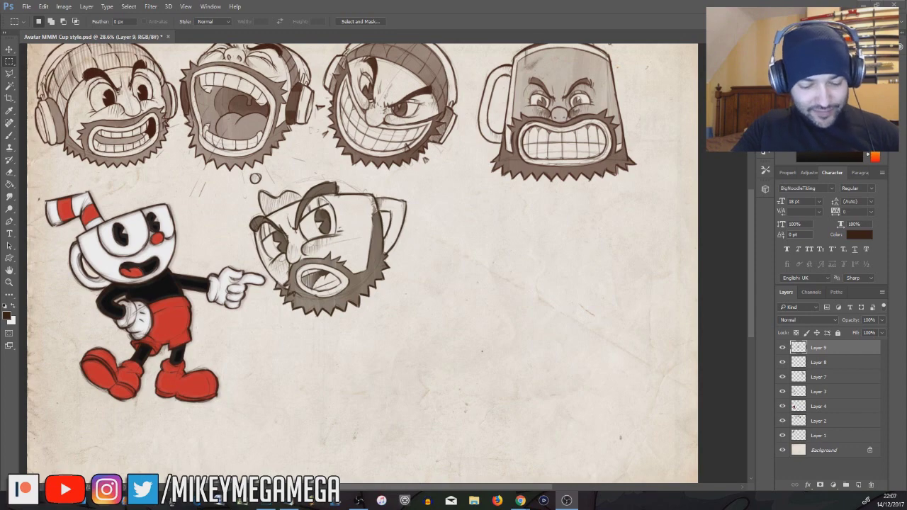
Add a new layer and lightly sketch the sides and rounded base of a tall mug on the empty paper below the beer mug head.
key("b")
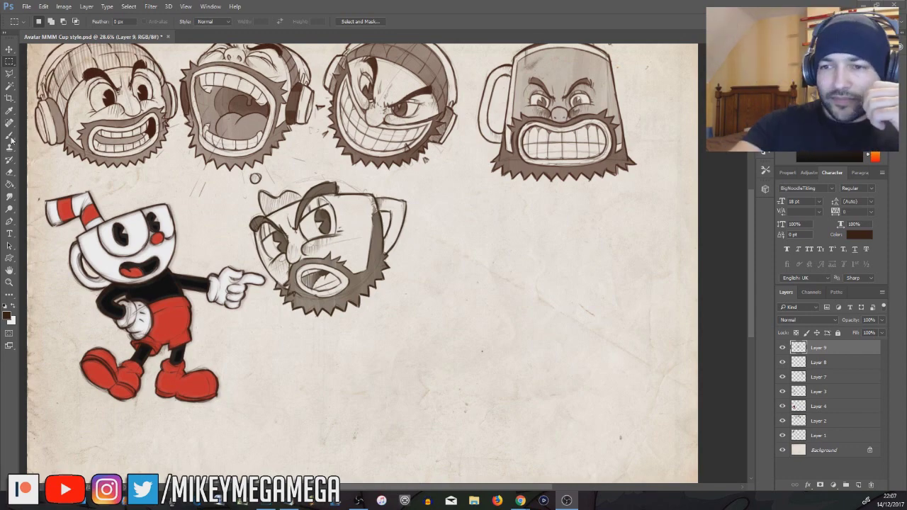
key("ctrl+shift+n")
key("Return")
scroll(376, 244, "down", 2)
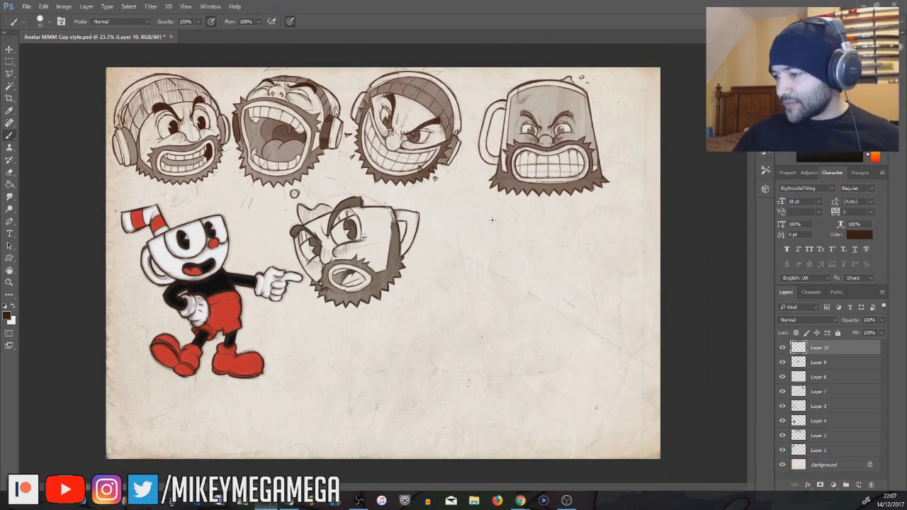
left_click_drag(591, 244, 596, 350)
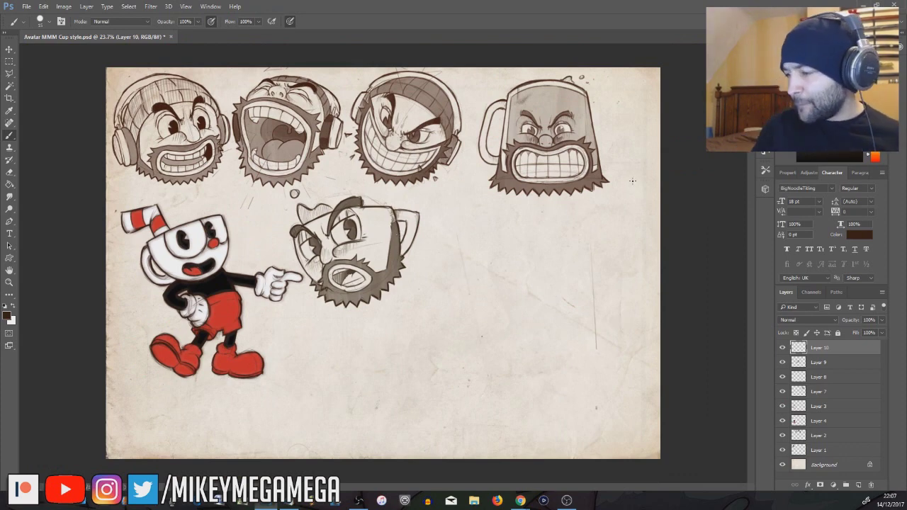
mouse_move(489, 379)
left_mouse_down()
mouse_move(583, 399)
mouse_move(598, 346)
left_mouse_up()
left_click_drag(516, 400, 486, 372)
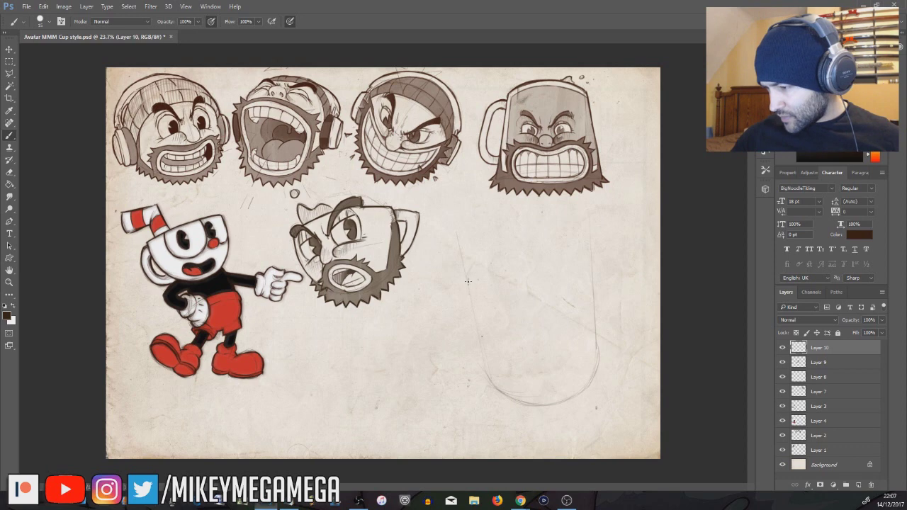
Sketch the mug's tilted elliptical rim with crossing guide lines and strengthen its sides.
mouse_move(468, 275)
left_mouse_down()
mouse_move(482, 292)
mouse_move(532, 302)
mouse_move(587, 262)
mouse_move(590, 231)
left_mouse_up()
mouse_move(481, 251)
left_mouse_down()
mouse_move(468, 276)
mouse_move(508, 234)
mouse_move(582, 225)
mouse_move(596, 242)
mouse_move(598, 340)
left_mouse_up()
mouse_move(597, 264)
left_mouse_down()
mouse_move(596, 226)
mouse_move(563, 292)
left_mouse_up()
left_click_drag(595, 245, 546, 301)
left_click_drag(470, 283, 491, 389)
left_click_drag(489, 315, 608, 279)
left_click_drag(490, 273, 590, 234)
mouse_move(522, 226)
left_mouse_down()
mouse_move(479, 288)
mouse_move(595, 261)
left_mouse_up()
mouse_move(564, 293)
left_mouse_down()
mouse_move(600, 241)
mouse_move(597, 316)
left_mouse_up()
scroll(623, 340, "up", 1)
scroll(622, 340, "up", 2)
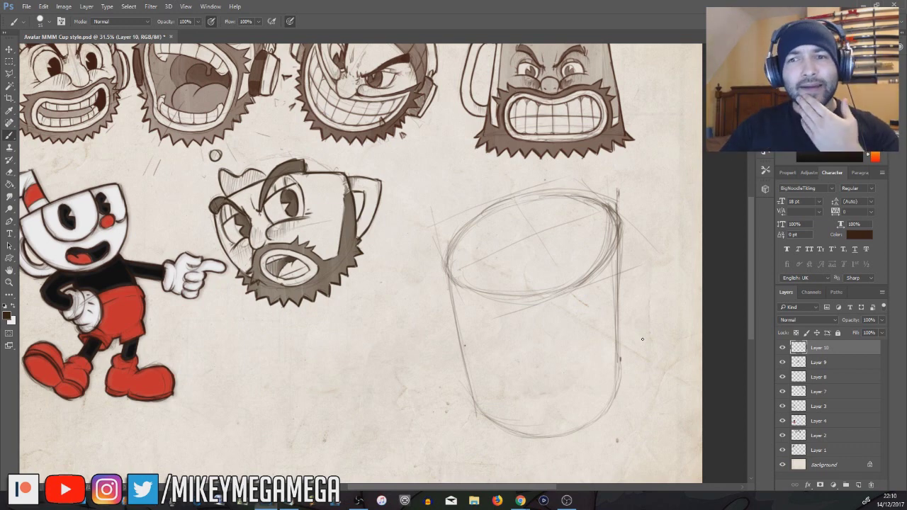
Switch to the Notepad notes, add the lines "alone in the dar - point click?" and "starbound", and return to the drawing.
key("alt+Tab")
type("alone in the dar - point click")
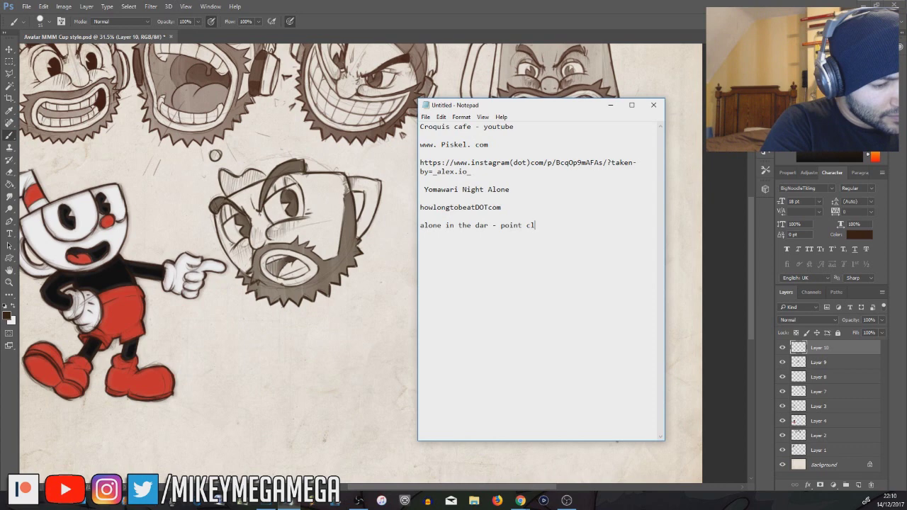
left_click(555, 10)
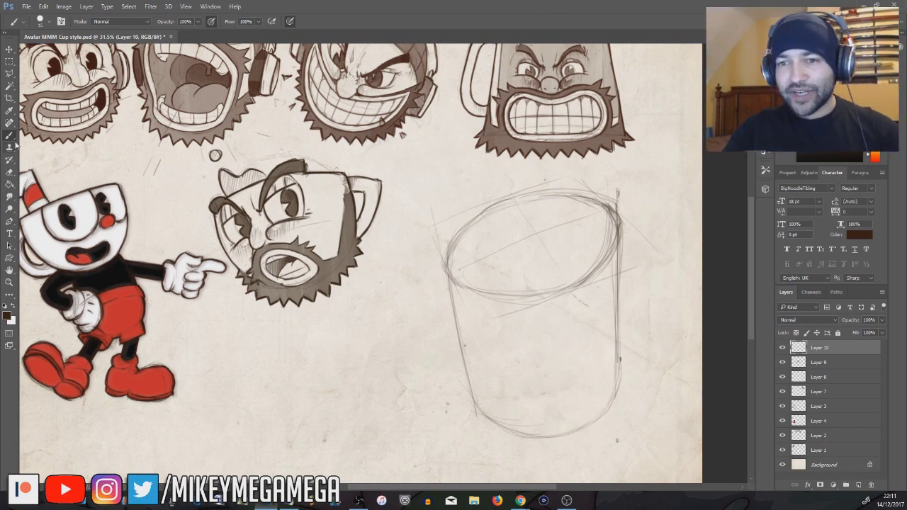
left_click(288, 502)
type("starbound")
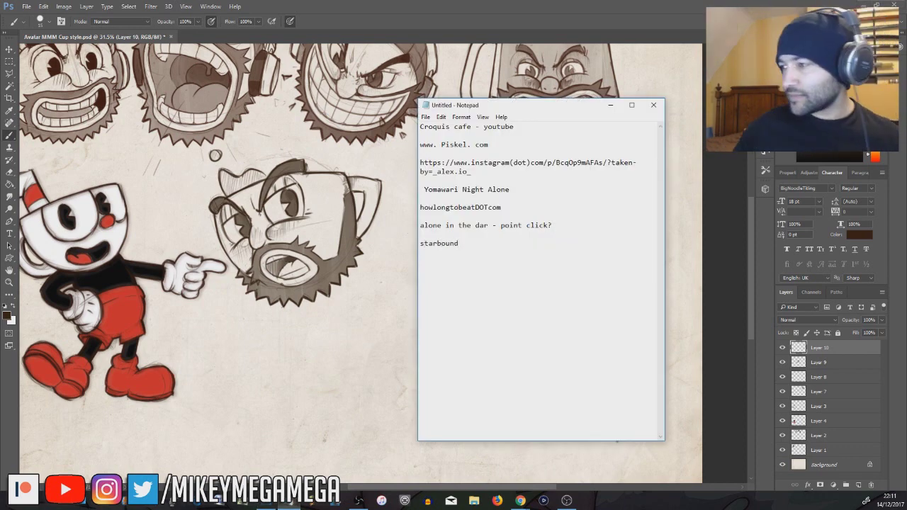
left_click(616, 8)
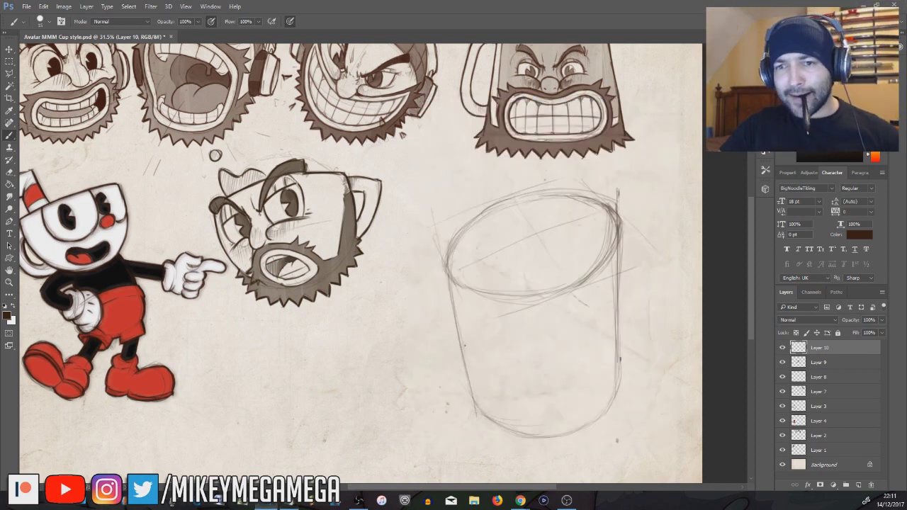
key("alt+Tab")
key("alt+Tab")
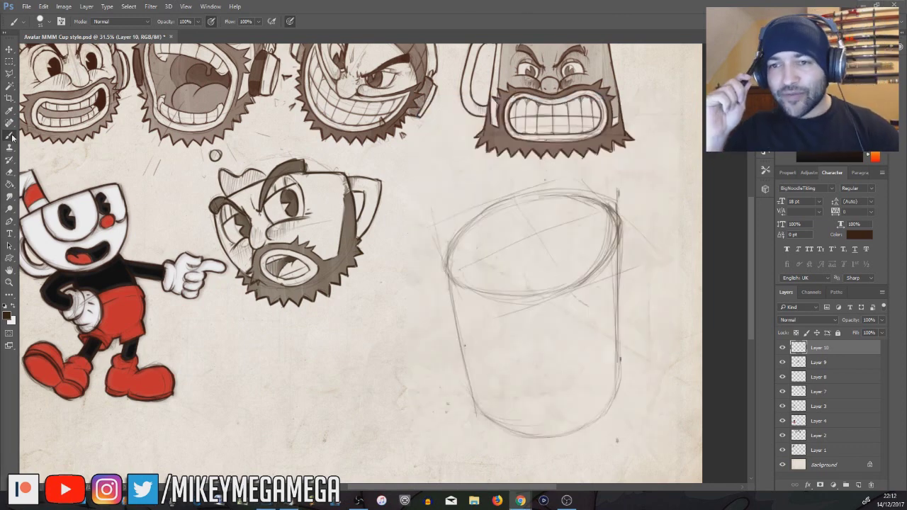
Sketch the upper curve of the mug's handle with its attachment to the body.
mouse_move(455, 317)
left_mouse_down()
mouse_move(478, 330)
mouse_move(457, 294)
mouse_move(448, 323)
mouse_move(480, 338)
mouse_move(458, 347)
mouse_move(472, 333)
mouse_move(442, 367)
left_mouse_up()
left_click_drag(473, 335, 444, 375)
mouse_move(426, 339)
left_mouse_down()
mouse_move(421, 363)
mouse_move(440, 325)
mouse_move(455, 317)
left_mouse_up()
mouse_move(472, 337)
left_mouse_down()
mouse_move(475, 352)
mouse_move(460, 363)
left_mouse_up()
key("alt+Tab")
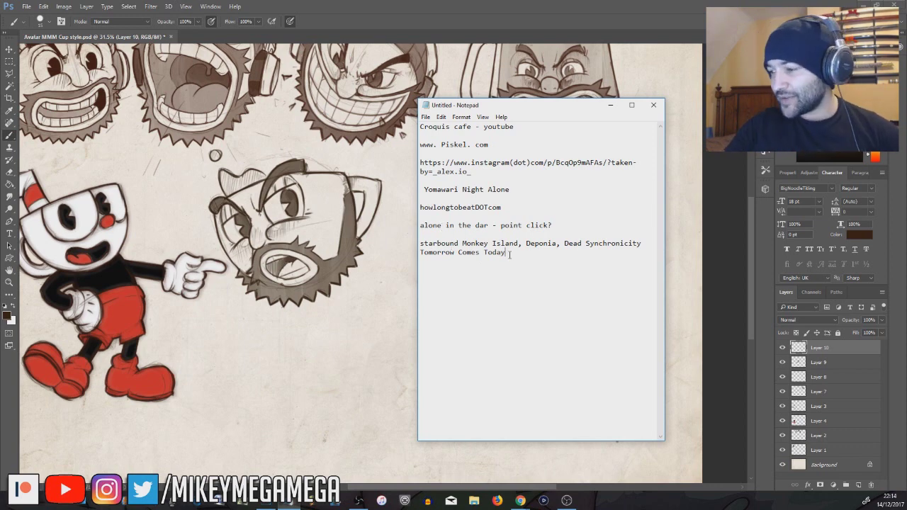
key("alt+Tab")
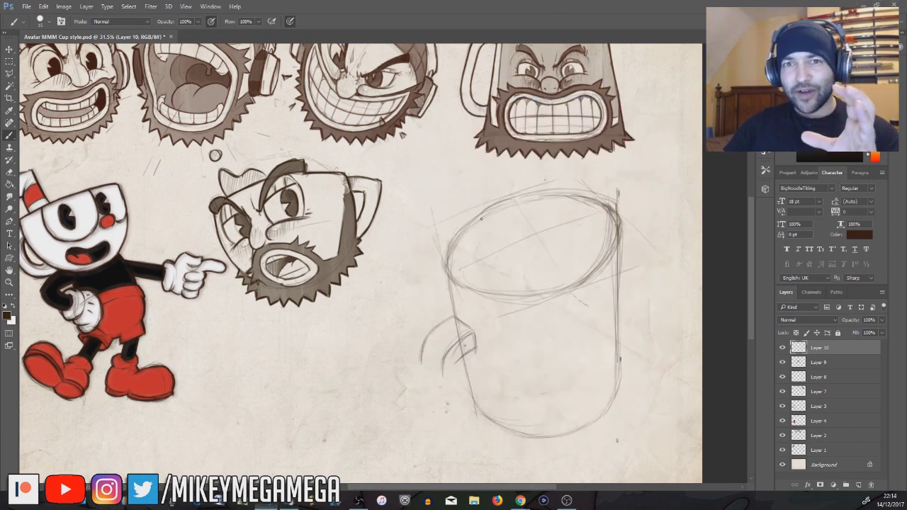
Complete the lower part of the mug's handle, then add a vertical face guide line and the inner edge of the rim.
mouse_move(455, 362)
left_mouse_down()
mouse_move(471, 406)
mouse_move(456, 417)
left_mouse_up()
left_click_drag(472, 426, 492, 423)
left_click_drag(475, 398, 491, 409)
left_click_drag(421, 357, 458, 423)
left_click_drag(576, 286, 583, 398)
mouse_move(455, 273)
left_mouse_down()
mouse_move(530, 288)
mouse_move(604, 247)
left_mouse_up()
mouse_move(457, 252)
left_mouse_down()
mouse_move(485, 221)
mouse_move(601, 208)
mouse_move(608, 261)
left_mouse_up()
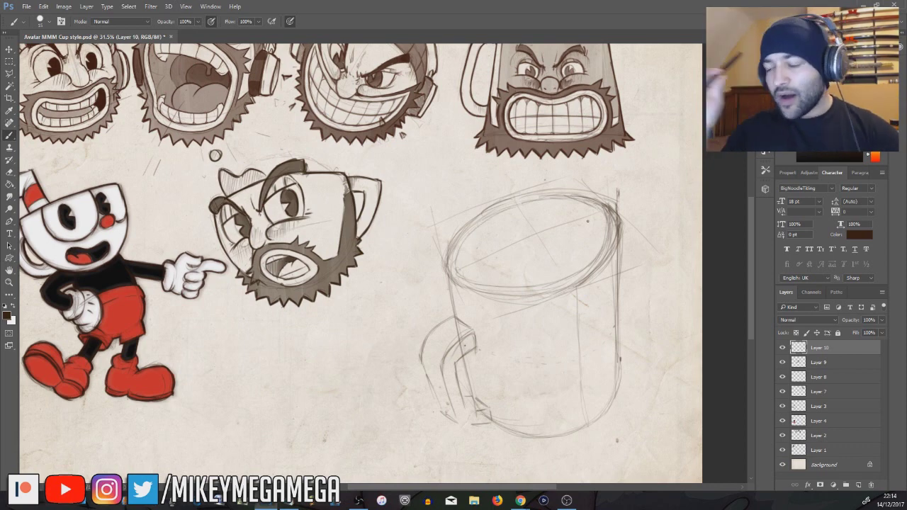
In the Notepad notes, insert "app" in the Piskel address and add the line "Leisure suit Larry and the land of the lounge lizards".
left_click(288, 504)
left_click(466, 146)
type("app")
left_click(289, 504)
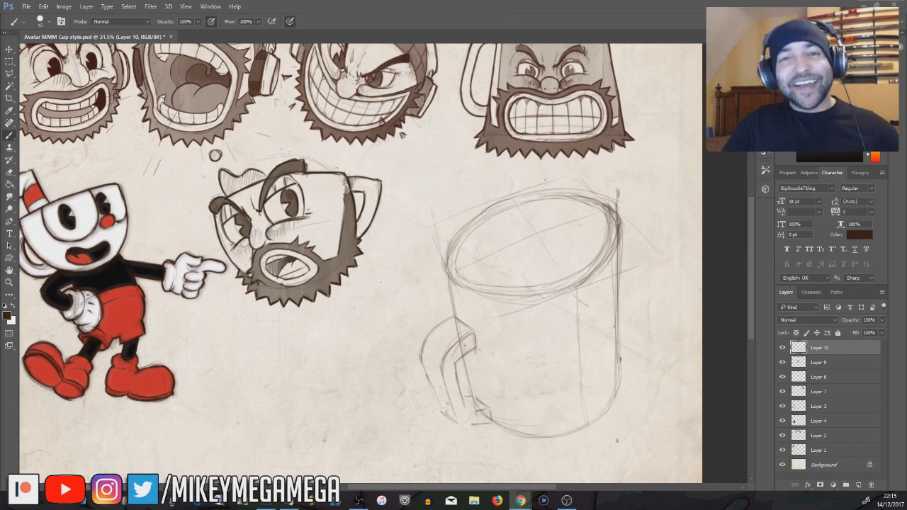
left_click(289, 504)
key("Return")
key("Return")
type("Leisure suit Larry and the land of the lounge lizards")
left_click(288, 504)
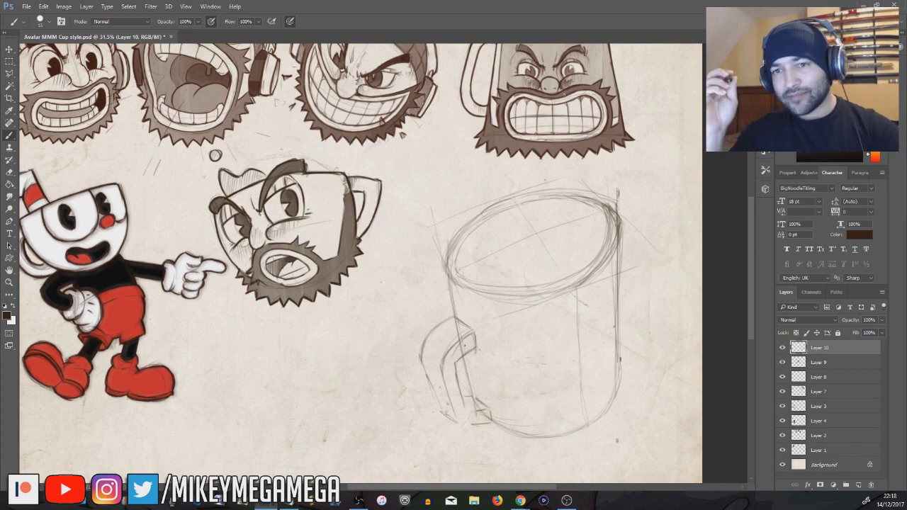
Rough in the mug's two oval eyes, rounded nose, cheek line and eyebrow marks below the rim.
left_click_drag(526, 353, 536, 373)
left_click_drag(588, 327, 605, 355)
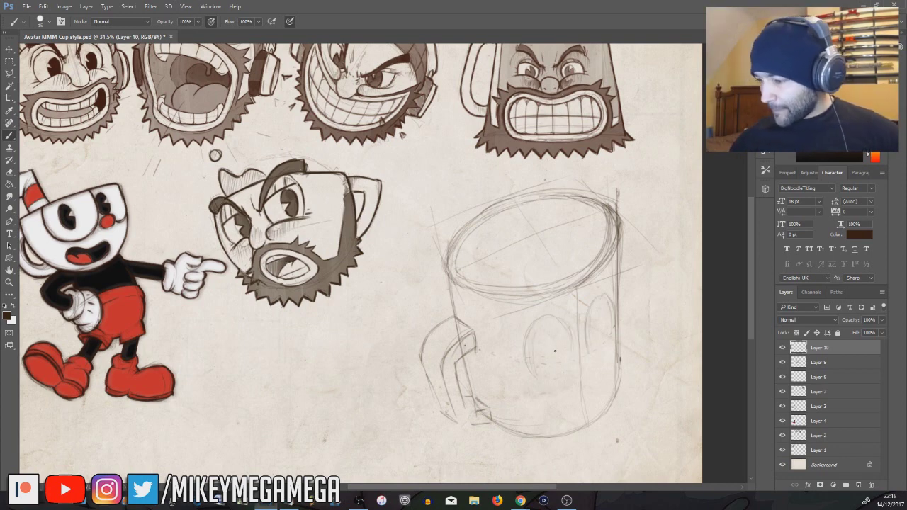
mouse_move(606, 319)
left_mouse_down()
mouse_move(576, 386)
mouse_move(563, 375)
left_mouse_up()
left_click_drag(595, 359, 613, 349)
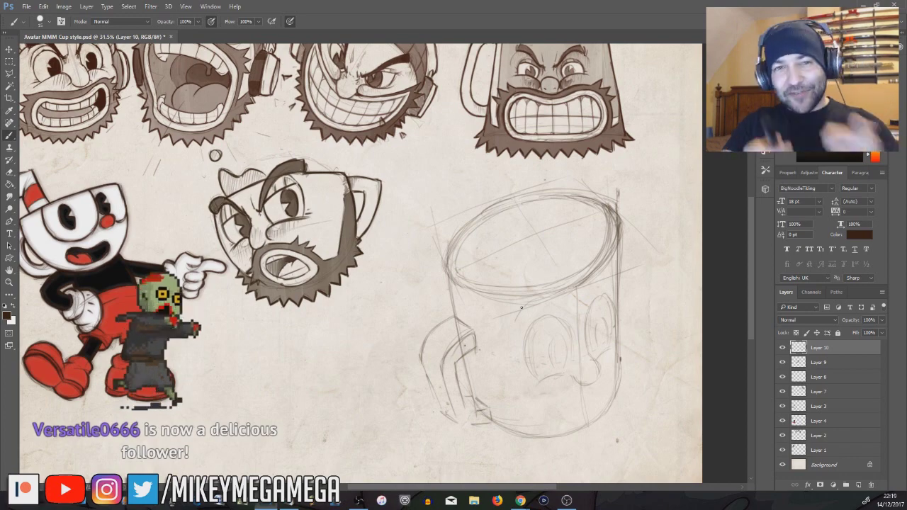
left_click_drag(522, 308, 624, 256)
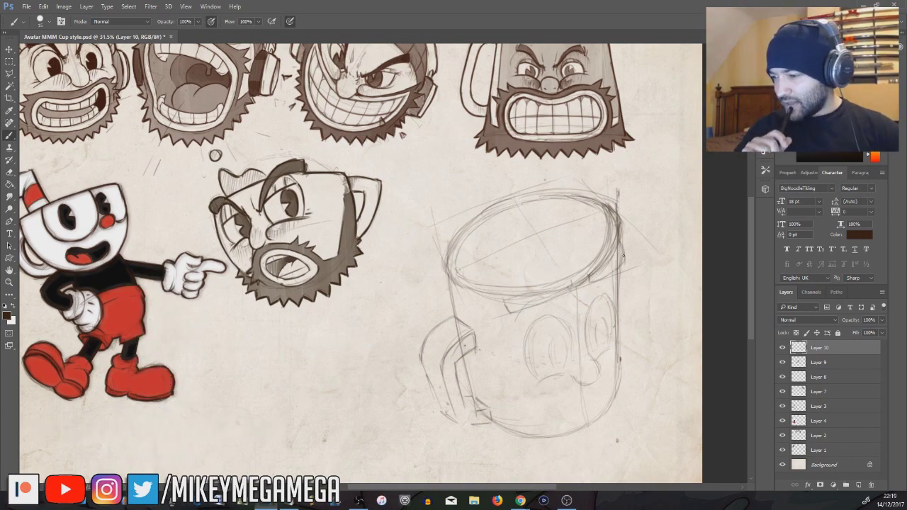
Select the mug sketch with the marquee, scale it slightly wider, clear the selection and return to the Brush.
key("m")
mouse_move(416, 173)
left_mouse_down()
mouse_move(451, 284)
mouse_move(644, 449)
left_mouse_up()
left_click(43, 6)
left_click(188, 222)
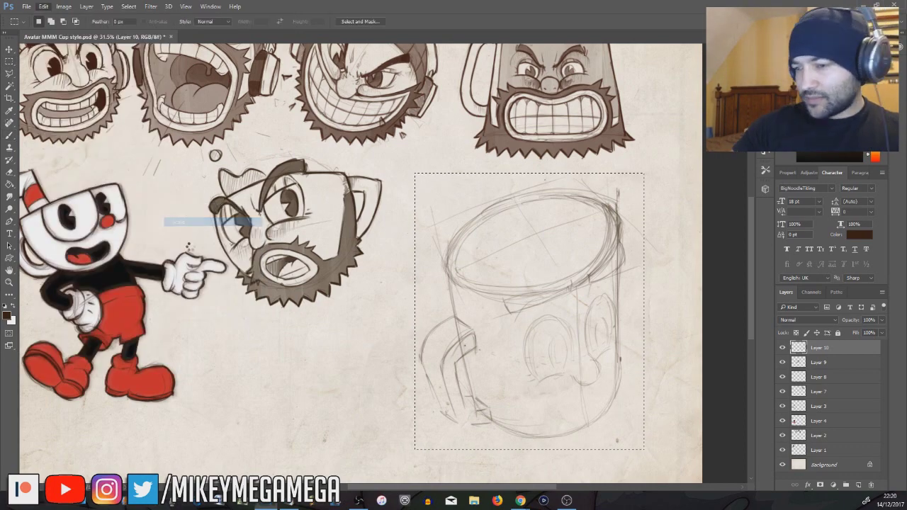
left_click_drag(644, 311, 662, 310)
key("Return")
key("ctrl+d")
key("b")
left_click(9, 136)
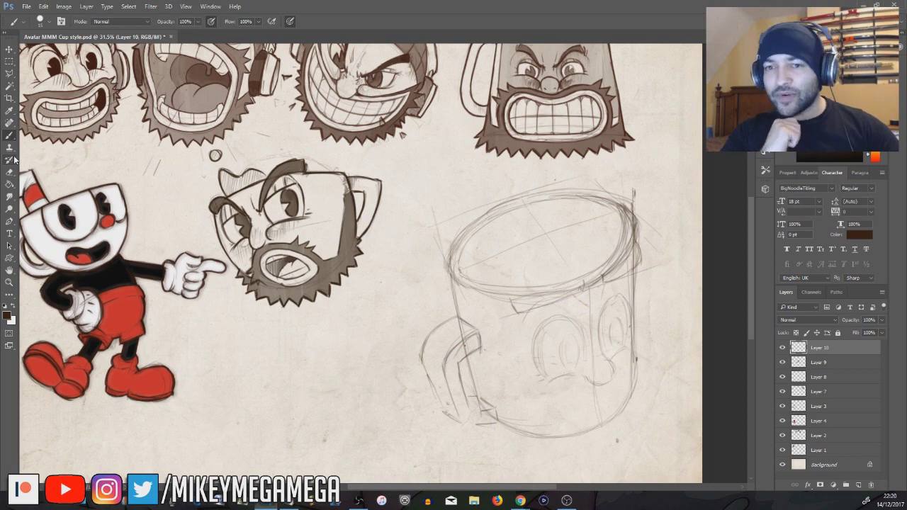
Darken the mug's side opposite the handle and rough in a wide open smile and the far cheek below the nose.
left_click_drag(639, 230, 636, 350)
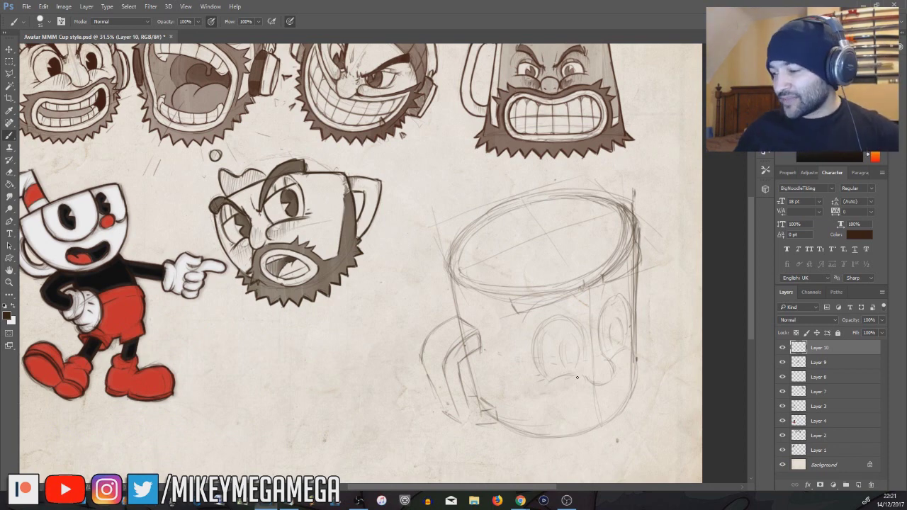
left_click_drag(636, 353, 636, 357)
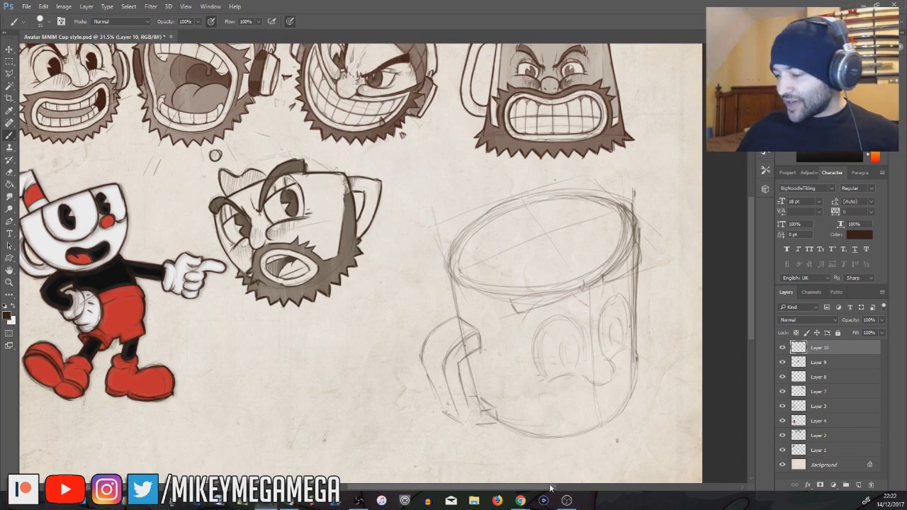
left_click_drag(589, 436, 530, 379)
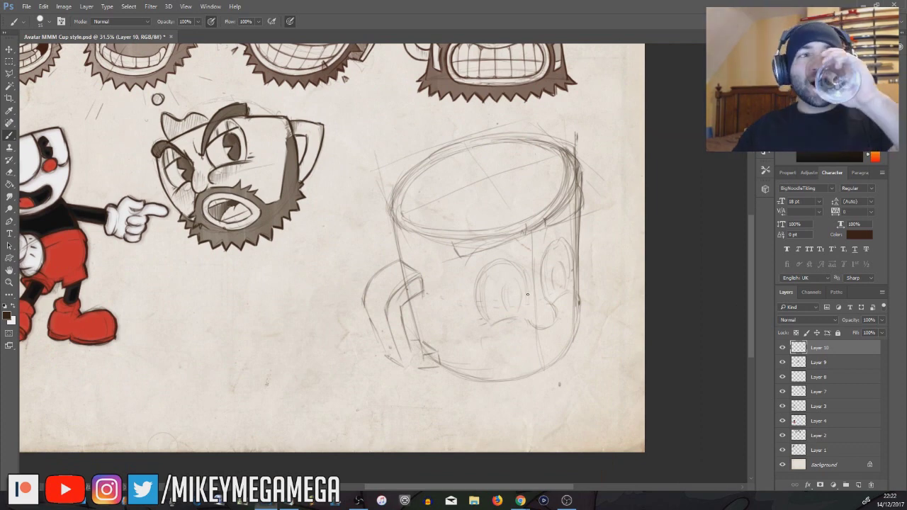
left_click_drag(512, 345, 569, 319)
mouse_move(511, 343)
left_mouse_down()
mouse_move(514, 363)
mouse_move(568, 344)
left_mouse_up()
left_click_drag(553, 306, 576, 293)
Rough in the mug's pie-cut pupils and two thick raised eyebrows.
mouse_move(508, 300)
left_mouse_down()
mouse_move(505, 290)
mouse_move(520, 295)
left_mouse_up()
left_click_drag(554, 262, 565, 276)
left_click_drag(494, 244, 523, 246)
mouse_move(460, 256)
left_mouse_down()
mouse_move(525, 247)
mouse_move(574, 213)
mouse_move(567, 200)
left_mouse_up()
left_click_drag(580, 189, 575, 223)
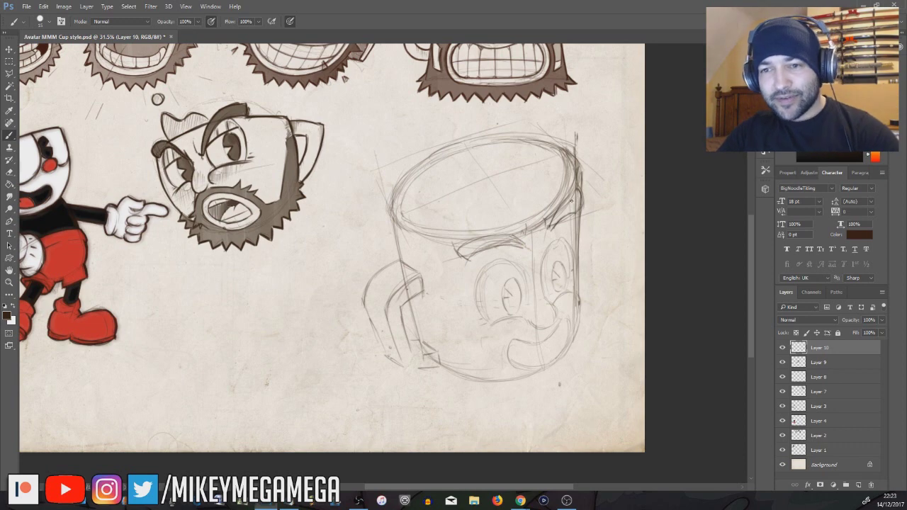
Outline the mug's near eye, cheek curve and nose with darker lines, keeping the Brush active.
mouse_move(532, 324)
left_mouse_down()
mouse_move(558, 317)
mouse_move(549, 303)
mouse_move(520, 319)
mouse_move(486, 320)
left_mouse_up()
mouse_move(554, 306)
left_mouse_down()
mouse_move(574, 293)
mouse_move(525, 315)
mouse_move(479, 272)
mouse_move(508, 264)
mouse_move(515, 273)
mouse_move(569, 249)
left_mouse_up()
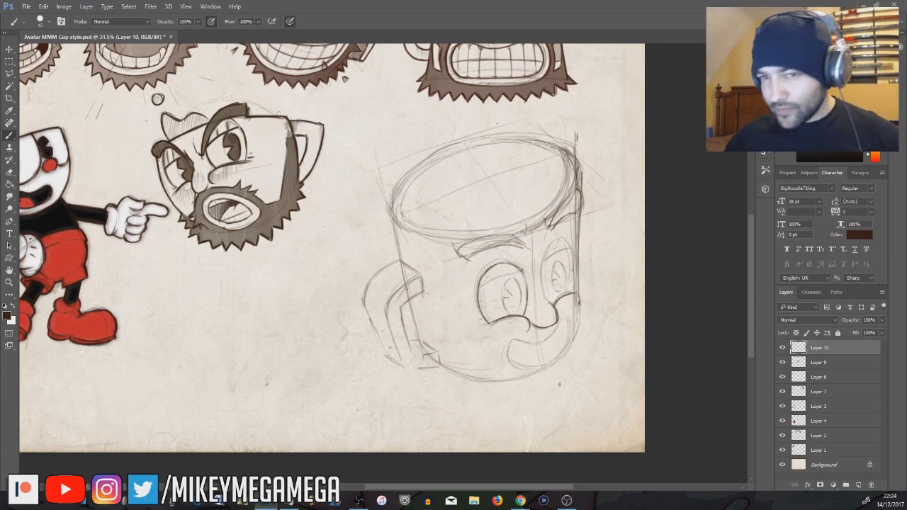
key("e")
left_click(9, 136)
Draw the mug's eyelids, far eye outline, far cheek and pie-cut pupils with darker lines.
left_click_drag(480, 285, 571, 252)
mouse_move(550, 301)
left_mouse_down()
mouse_move(549, 252)
mouse_move(570, 294)
left_mouse_up()
left_click_drag(545, 264, 573, 251)
mouse_move(509, 316)
left_mouse_down()
mouse_move(504, 297)
mouse_move(519, 312)
left_mouse_up()
left_click_drag(555, 284, 558, 294)
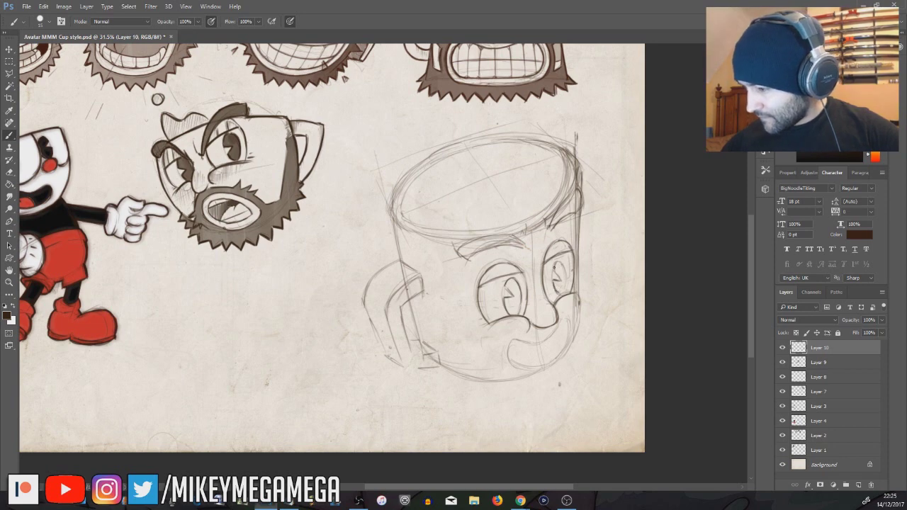
left_click_drag(556, 263, 569, 293)
Outline both of the mug's eyebrows with darker lines and add a small crease at the end of the near cheek.
mouse_move(550, 228)
left_mouse_down()
mouse_move(549, 243)
mouse_move(455, 255)
mouse_move(554, 229)
left_mouse_up()
left_click_drag(553, 221, 578, 193)
left_click_drag(555, 220, 582, 208)
left_click_drag(481, 322, 486, 328)
Outline the mug's curved open mouth with dark lines and add a second surrounding line for the lips.
mouse_move(510, 357)
left_mouse_down()
mouse_move(549, 338)
mouse_move(562, 322)
mouse_move(571, 342)
left_mouse_up()
mouse_move(515, 341)
left_mouse_down()
mouse_move(511, 364)
mouse_move(566, 348)
mouse_move(522, 366)
mouse_move(536, 367)
left_mouse_up()
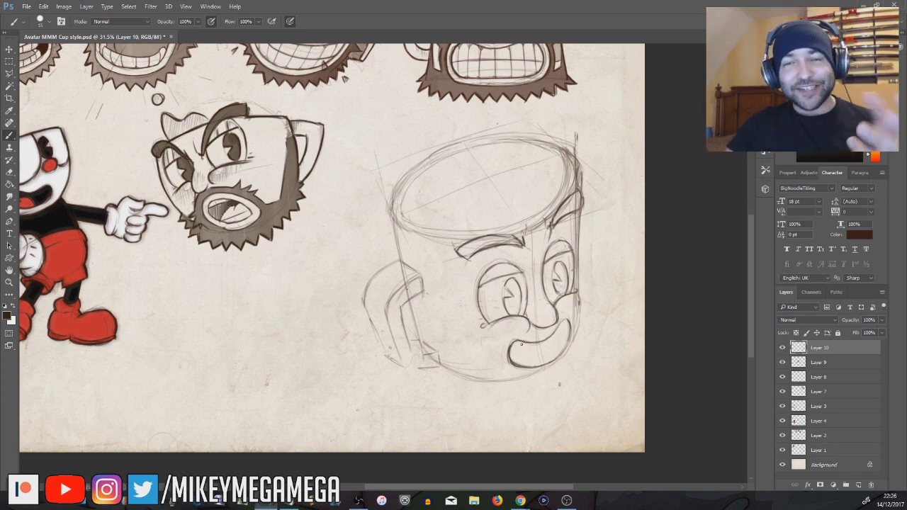
mouse_move(557, 328)
left_mouse_down()
mouse_move(569, 325)
mouse_move(561, 353)
left_mouse_up()
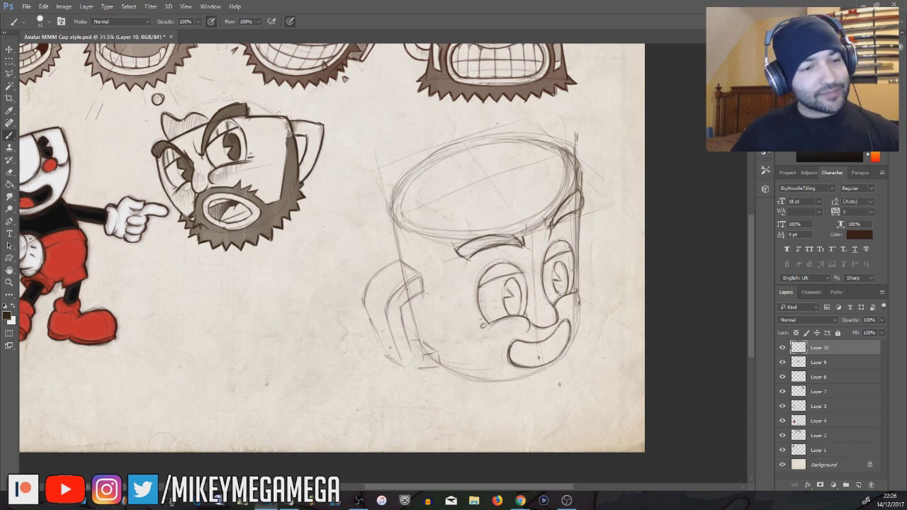
mouse_move(510, 341)
left_mouse_down()
mouse_move(533, 320)
mouse_move(528, 338)
mouse_move(572, 336)
left_mouse_up()
mouse_move(509, 364)
left_mouse_down()
mouse_move(541, 370)
mouse_move(572, 342)
left_mouse_up()
left_click_drag(514, 347, 552, 341)
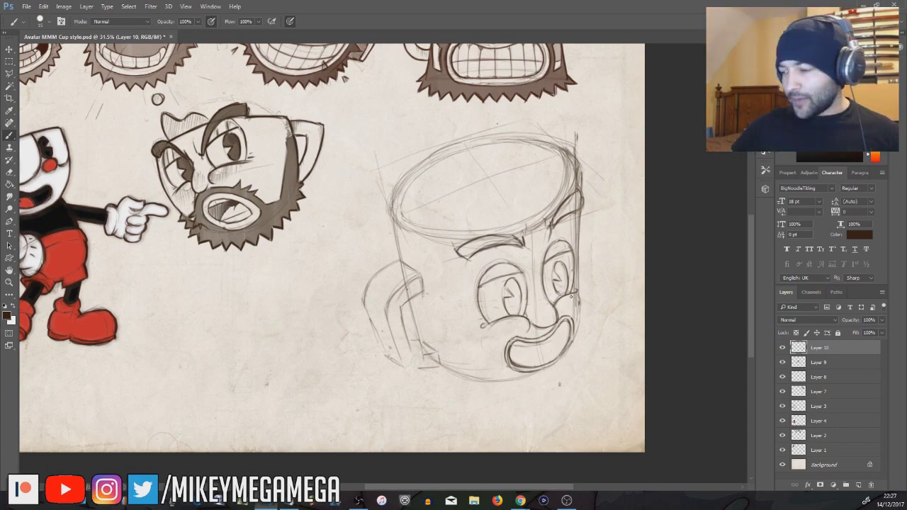
Clean up the corner of the mug's mouth with the Eraser and sketch the beard's jagged edge beside the mouth and along the mug's base.
left_click_drag(489, 487, 457, 487)
mouse_move(751, 330)
left_mouse_down()
mouse_move(751, 301)
mouse_move(751, 321)
left_mouse_up()
left_click(10, 173)
mouse_move(626, 375)
left_mouse_down()
mouse_move(657, 375)
mouse_move(652, 393)
mouse_move(638, 388)
mouse_move(673, 375)
mouse_move(625, 362)
left_mouse_up()
left_click(10, 135)
left_click_drag(670, 343, 689, 349)
mouse_move(623, 359)
left_mouse_down()
mouse_move(609, 381)
mouse_move(688, 352)
mouse_move(612, 401)
left_mouse_up()
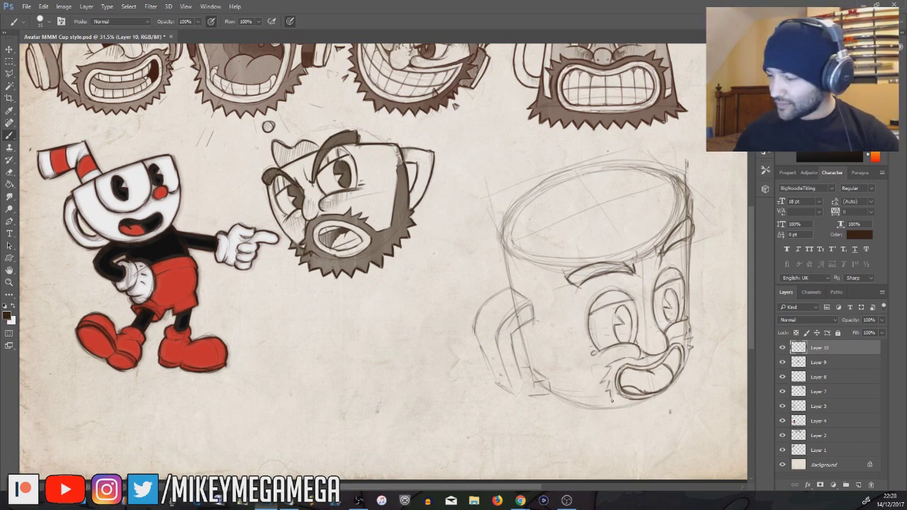
mouse_move(657, 408)
left_mouse_down()
mouse_move(694, 363)
mouse_move(692, 338)
mouse_move(633, 389)
mouse_move(643, 416)
mouse_move(594, 428)
mouse_move(557, 408)
left_mouse_up()
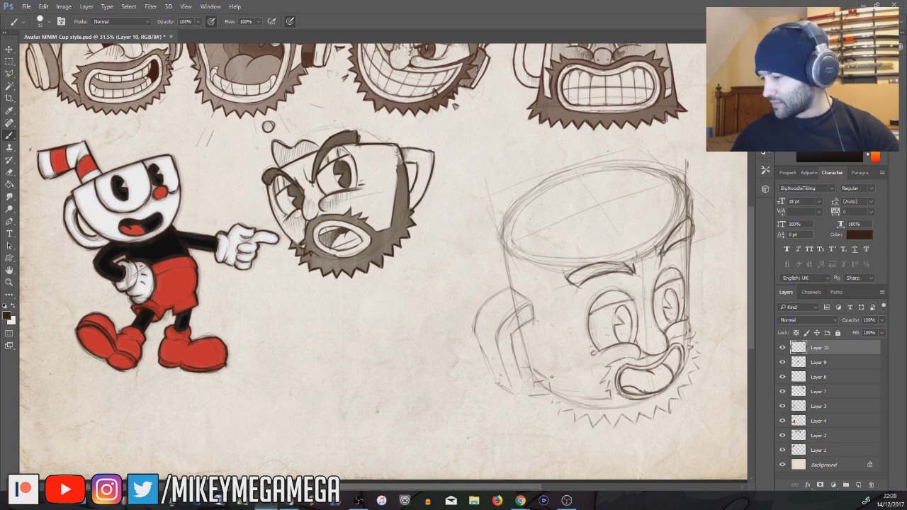
Draw the sideburn spike and the beard's inner edge, and darken the far cheek and far side of the mug.
left_click_drag(549, 342, 576, 396)
mouse_move(550, 343)
left_mouse_down()
mouse_move(593, 387)
mouse_move(625, 359)
left_mouse_up()
left_click_drag(670, 333, 692, 347)
mouse_move(548, 343)
left_mouse_down()
mouse_move(552, 395)
mouse_move(565, 414)
mouse_move(655, 414)
mouse_move(699, 369)
mouse_move(689, 270)
left_mouse_up()
Outline the mug's handle with its inner loop and the handle-side wall up to the rim with darker lines.
mouse_move(531, 322)
left_mouse_down()
mouse_move(533, 303)
mouse_move(510, 289)
mouse_move(477, 320)
mouse_move(509, 391)
mouse_move(505, 340)
mouse_move(513, 378)
mouse_move(546, 395)
mouse_move(514, 336)
mouse_move(544, 380)
left_mouse_up()
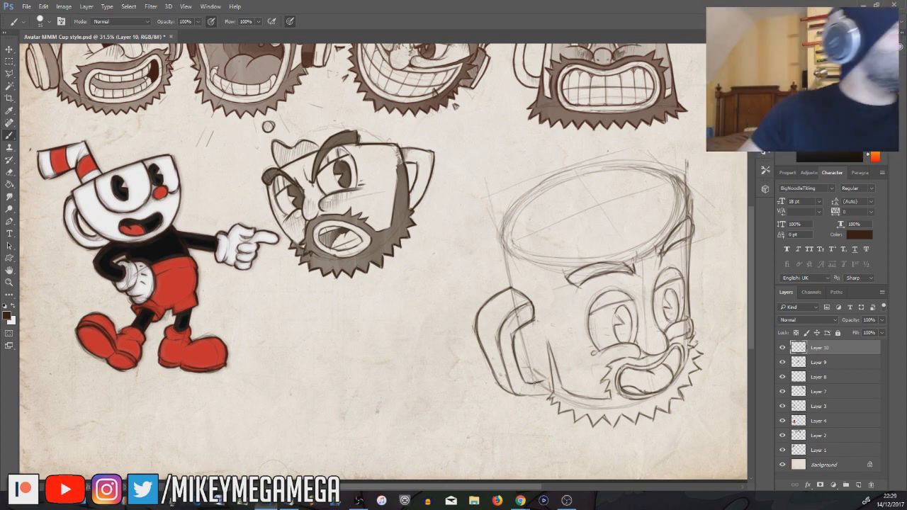
mouse_move(522, 367)
left_mouse_down()
mouse_move(547, 388)
mouse_move(517, 397)
left_mouse_up()
left_click_drag(522, 331, 530, 370)
left_click_drag(509, 291, 499, 241)
mouse_move(549, 346)
left_mouse_down()
mouse_move(554, 391)
mouse_move(572, 413)
left_mouse_up()
mouse_move(503, 247)
left_mouse_down()
mouse_move(500, 237)
mouse_move(499, 251)
left_mouse_up()
mouse_move(689, 200)
left_mouse_down()
mouse_move(694, 232)
mouse_move(662, 253)
left_mouse_up()
left_click_drag(505, 215, 500, 240)
left_click_drag(287, 331, 288, 391)
left_click_drag(288, 391, 380, 383)
mouse_move(286, 331)
left_mouse_down()
mouse_move(371, 323)
mouse_move(388, 388)
left_mouse_up()
left_click_drag(369, 325, 389, 319)
left_click_drag(305, 337, 296, 353)
mouse_move(295, 359)
left_mouse_down()
mouse_move(315, 340)
mouse_move(289, 354)
mouse_move(380, 333)
mouse_move(377, 385)
mouse_move(310, 347)
mouse_move(289, 390)
left_mouse_up()
key("ctrl+z")
key("e")
Darken the mug's near eye with the Brush, adding its eyelid line, pupil cut and short vertical lines across the lid.
left_click(9, 135)
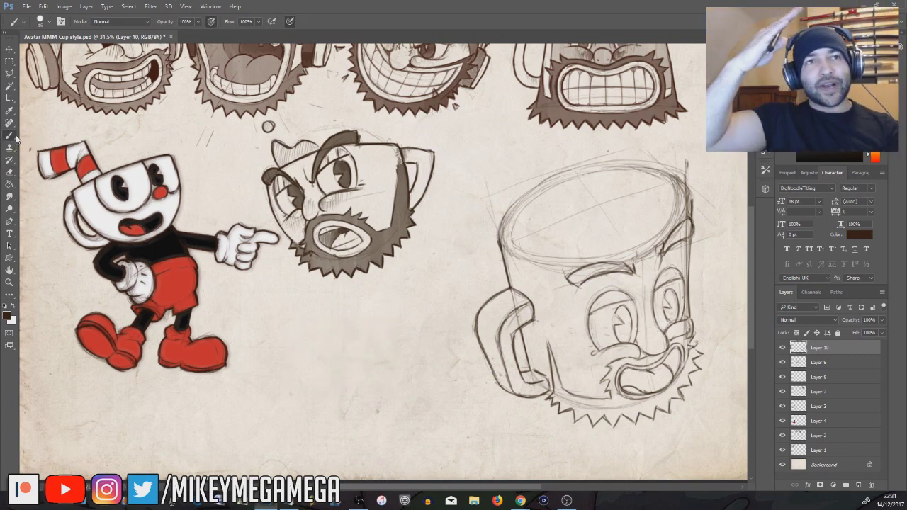
left_click_drag(604, 293, 632, 297)
mouse_move(625, 278)
left_mouse_down()
mouse_move(637, 285)
mouse_move(636, 343)
left_mouse_up()
left_click_drag(591, 313, 628, 302)
mouse_move(616, 314)
left_mouse_down()
mouse_move(623, 307)
mouse_move(624, 325)
left_mouse_up()
left_click_drag(605, 293, 604, 306)
left_click_drag(620, 292, 622, 301)
Darken the mug's far eye outline, eyelid and pupil, with matching short vertical lines across the lid.
left_click_drag(667, 269, 663, 331)
mouse_move(675, 268)
left_mouse_down()
mouse_move(683, 277)
mouse_move(665, 310)
left_mouse_up()
left_click_drag(664, 309, 670, 322)
left_click_drag(654, 292, 676, 281)
left_click_drag(678, 298, 677, 321)
left_click_drag(672, 269, 676, 280)
left_click_drag(662, 273, 665, 283)
Outline the mug's elliptical rim and the beard's jagged outer and inner edges with darker lines.
mouse_move(501, 241)
left_mouse_down()
mouse_move(570, 171)
mouse_move(667, 163)
mouse_move(692, 201)
mouse_move(526, 259)
mouse_move(590, 267)
mouse_move(662, 241)
mouse_move(691, 194)
left_mouse_up()
mouse_move(691, 319)
left_mouse_down()
mouse_move(695, 334)
mouse_move(693, 227)
mouse_move(701, 367)
mouse_move(667, 411)
mouse_move(614, 426)
mouse_move(574, 419)
left_mouse_up()
mouse_move(651, 356)
left_mouse_down()
mouse_move(613, 361)
mouse_move(607, 395)
left_mouse_up()
left_click_drag(670, 340, 690, 333)
left_click_drag(688, 338, 693, 348)
left_click_drag(610, 398, 574, 397)
Darken the upper mouth line and fill the inside of the mouth around the tongue with a dark tone.
mouse_move(631, 366)
left_mouse_down()
mouse_move(620, 383)
mouse_move(682, 348)
left_mouse_up()
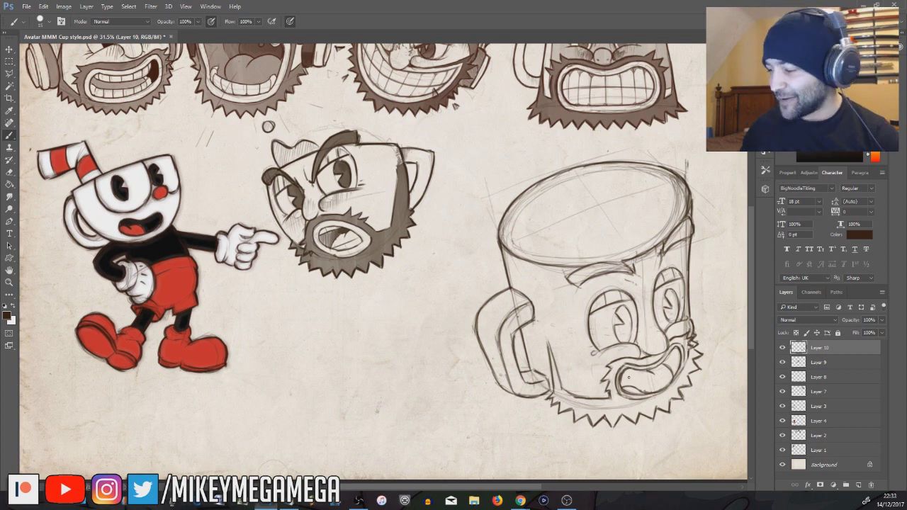
left_click_drag(625, 390, 638, 390)
mouse_move(665, 349)
left_mouse_down()
mouse_move(685, 374)
mouse_move(682, 387)
mouse_move(680, 348)
left_mouse_up()
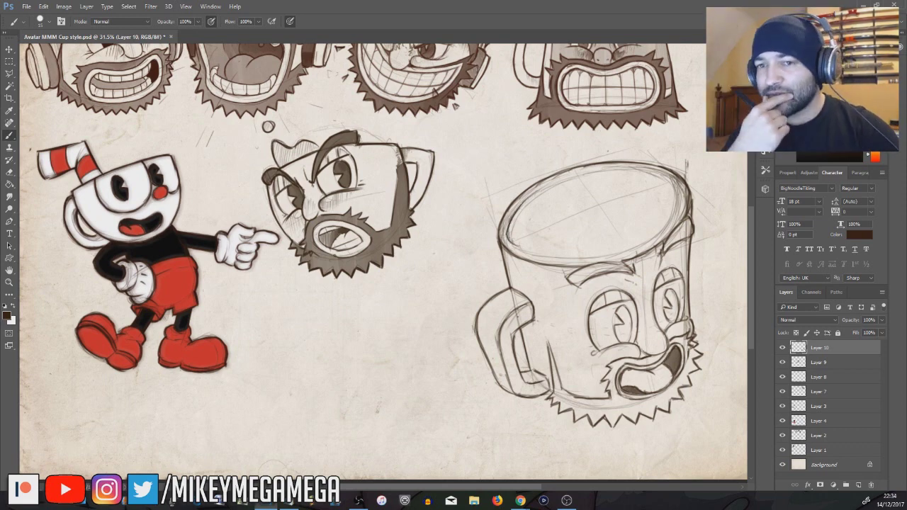
Add a second line inside the mug's rim and fill both eyebrows with a dark tone.
mouse_move(509, 240)
left_mouse_down()
mouse_move(539, 253)
mouse_move(609, 257)
mouse_move(652, 240)
mouse_move(679, 207)
mouse_move(680, 183)
mouse_move(560, 171)
left_mouse_up()
left_click_drag(636, 264, 632, 274)
left_click_drag(667, 246, 692, 223)
mouse_move(632, 268)
left_mouse_down()
mouse_move(571, 282)
mouse_move(582, 269)
left_mouse_up()
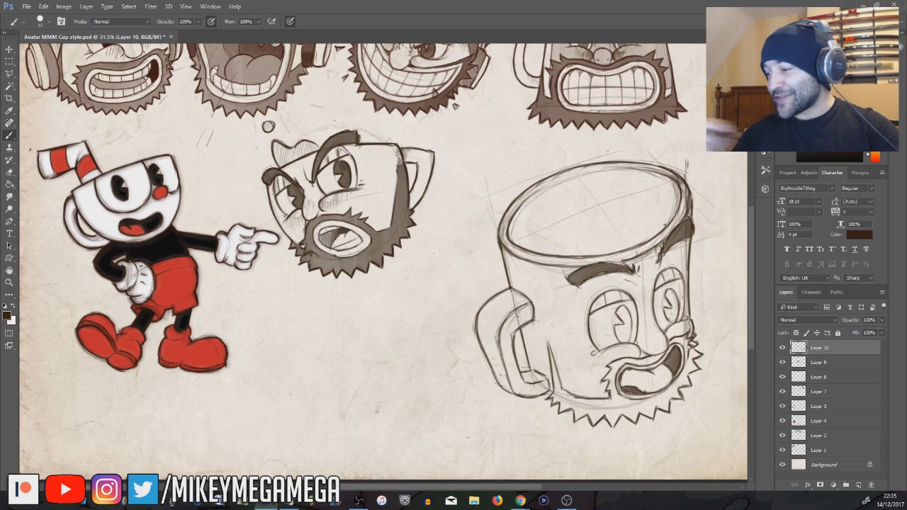
Fill both pie-cut pupils, select them with the Lasso and transform them smaller and lower inside the eyes.
mouse_move(621, 309)
left_mouse_down()
mouse_move(631, 334)
mouse_move(617, 323)
mouse_move(627, 312)
mouse_move(621, 339)
mouse_move(624, 309)
mouse_move(669, 320)
mouse_move(669, 292)
mouse_move(677, 309)
mouse_move(608, 333)
mouse_move(634, 338)
left_mouse_up()
key("l")
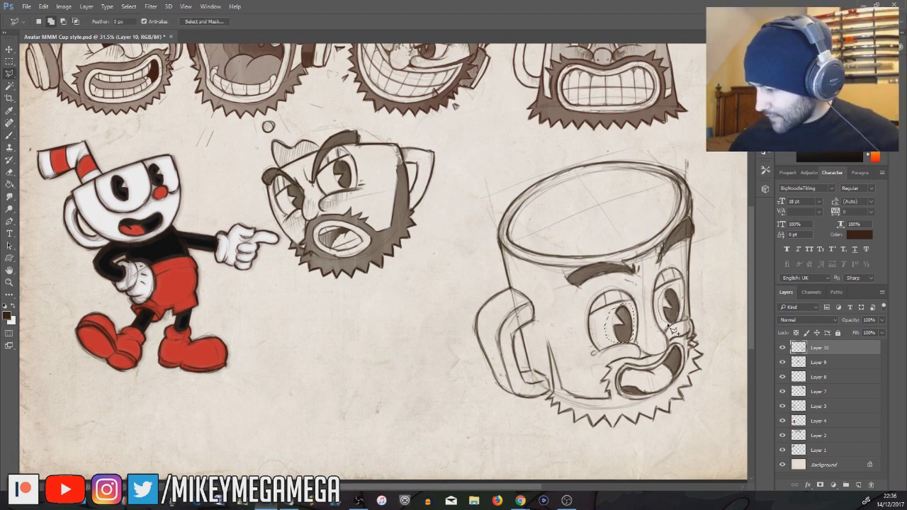
mouse_move(676, 290)
left_mouse_down()
mouse_move(662, 304)
mouse_move(669, 324)
mouse_move(682, 287)
mouse_move(682, 296)
left_mouse_up()
key("ctrl+t")
key("Return")
key("ctrl+d")
key("m")
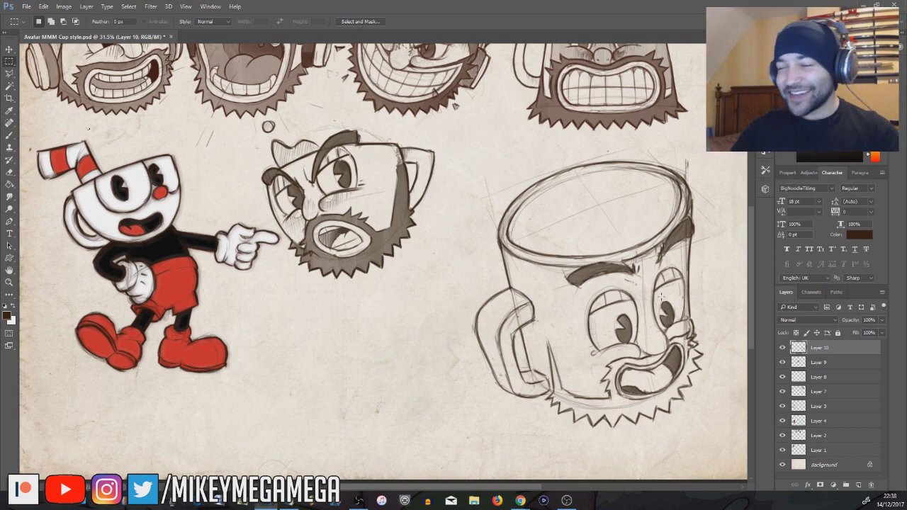
Strengthen the lines of the mug's handle and the beard's inner edge with the Brush.
key("b")
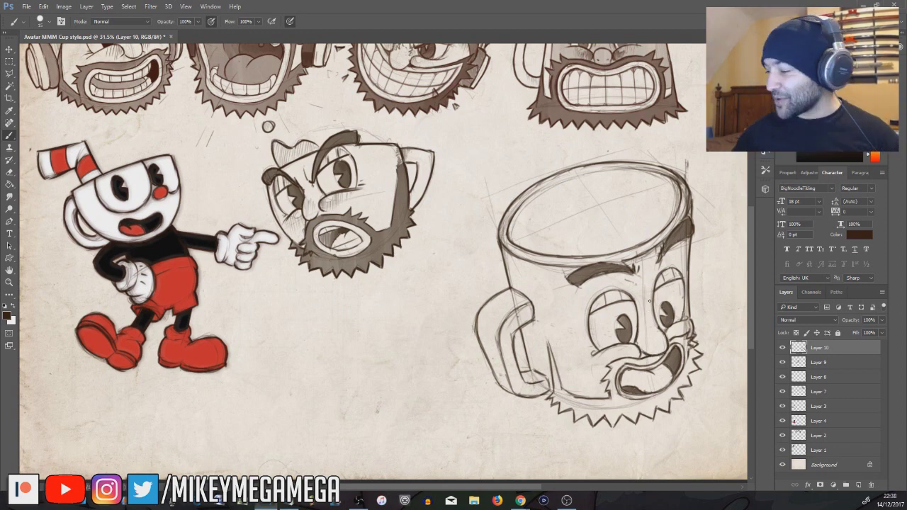
left_click_drag(512, 290, 530, 308)
mouse_move(550, 345)
left_mouse_down()
mouse_move(584, 398)
mouse_move(609, 398)
left_mouse_up()
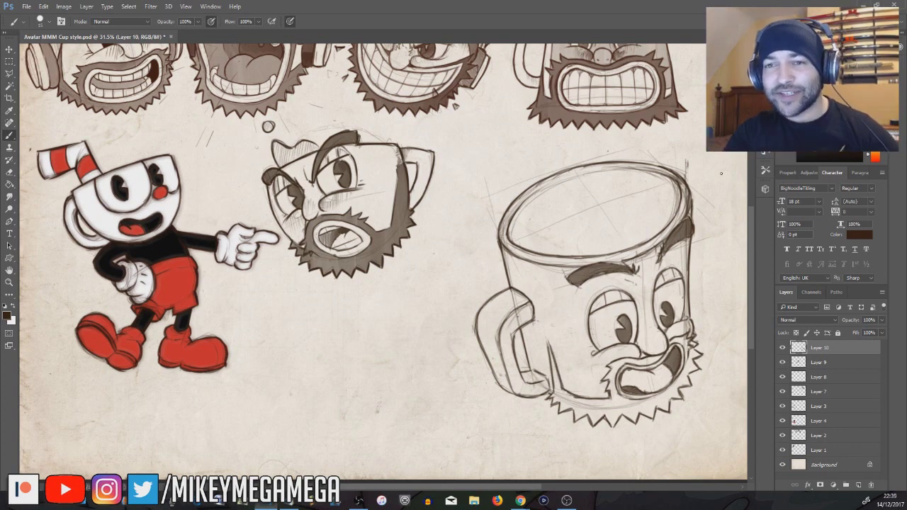
key("e")
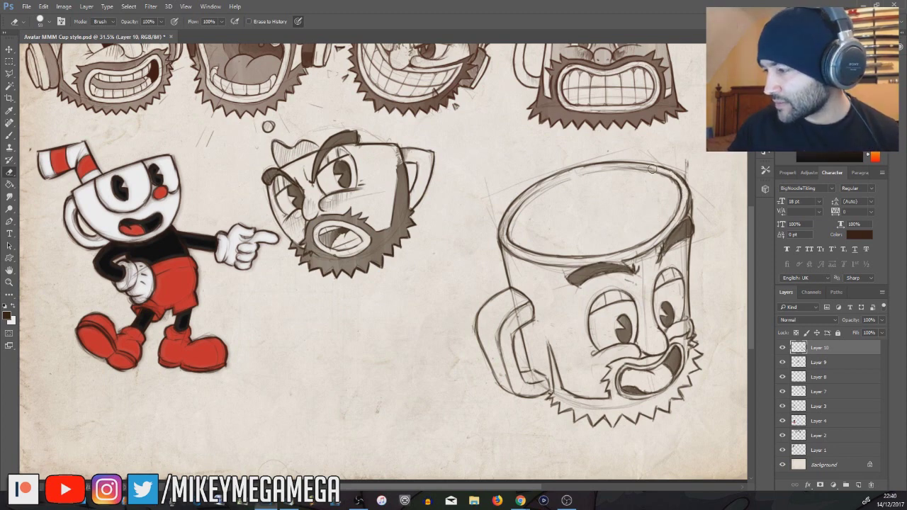
Write "$1" in the empty area below the bearded cup head and draw a long rectangular bar beside it.
key("b")
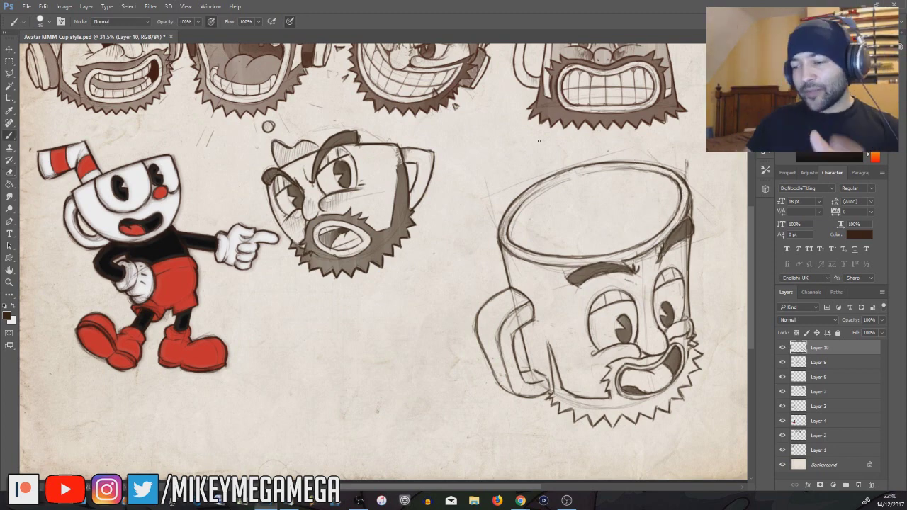
mouse_move(260, 305)
left_mouse_down()
mouse_move(262, 327)
mouse_move(244, 326)
left_mouse_up()
left_click_drag(247, 301, 250, 331)
mouse_move(295, 307)
left_mouse_down()
mouse_move(296, 323)
mouse_move(402, 318)
left_mouse_up()
left_click_drag(296, 323, 402, 317)
Draw two small shaded boxes followed by a shorter bar underneath the long bar.
left_click_drag(298, 343, 299, 362)
left_click_drag(297, 343, 309, 343)
left_click_drag(309, 343, 309, 360)
mouse_move(299, 361)
left_mouse_down()
mouse_move(316, 360)
mouse_move(328, 342)
left_mouse_up()
left_click_drag(327, 341, 328, 360)
left_click_drag(328, 360, 323, 360)
left_click_drag(322, 344, 336, 362)
left_click_drag(335, 342, 397, 342)
left_click_drag(335, 360, 398, 360)
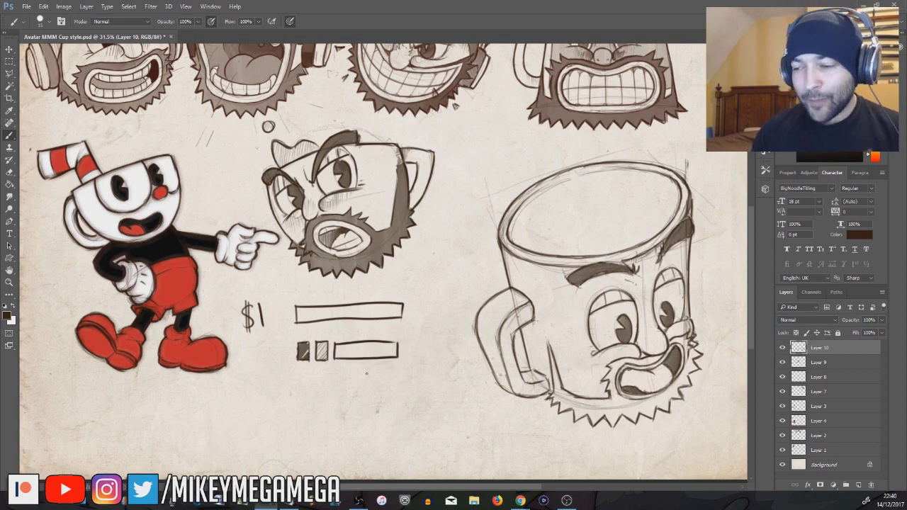
Circle the two small boxes with an arrow pointing at them, and add a third row with a shaded box and a long bar.
mouse_move(315, 330)
left_mouse_down()
mouse_move(325, 360)
mouse_move(304, 332)
left_mouse_up()
mouse_move(291, 346)
left_mouse_down()
mouse_move(276, 330)
mouse_move(287, 327)
left_mouse_up()
mouse_move(301, 377)
left_mouse_down()
mouse_move(302, 395)
mouse_move(397, 376)
left_mouse_up()
left_click_drag(397, 376, 397, 394)
left_click_drag(397, 394, 301, 397)
mouse_move(288, 377)
left_mouse_down()
mouse_move(290, 395)
mouse_move(264, 377)
left_mouse_up()
left_click_drag(264, 377, 265, 395)
mouse_move(264, 395)
left_mouse_down()
mouse_move(289, 394)
mouse_move(273, 394)
left_mouse_up()
left_click_drag(274, 379, 288, 391)
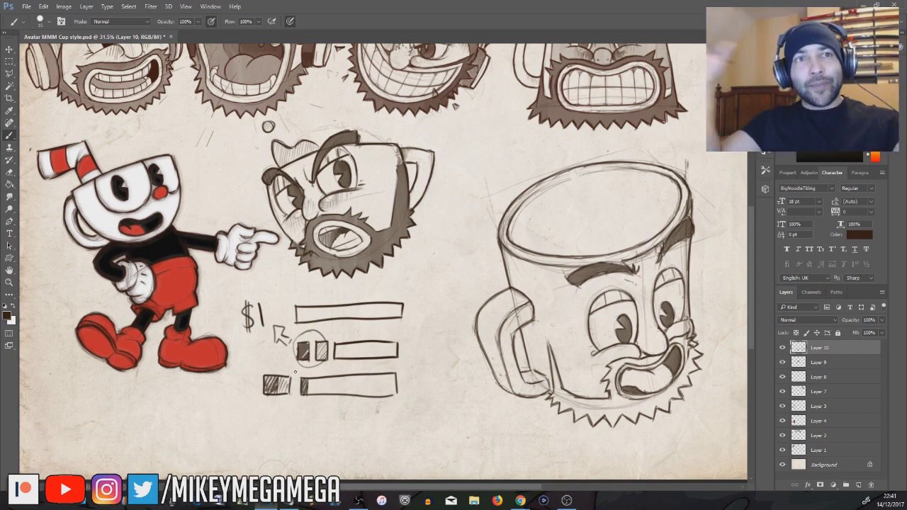
Lasso the "$1" and bar doodles, delete them and clear the selection.
mouse_move(296, 368)
left_mouse_down()
mouse_move(326, 349)
mouse_move(278, 409)
left_mouse_up()
key("l")
mouse_move(276, 446)
left_mouse_down()
mouse_move(304, 288)
mouse_move(240, 421)
left_mouse_up()
key("Delete")
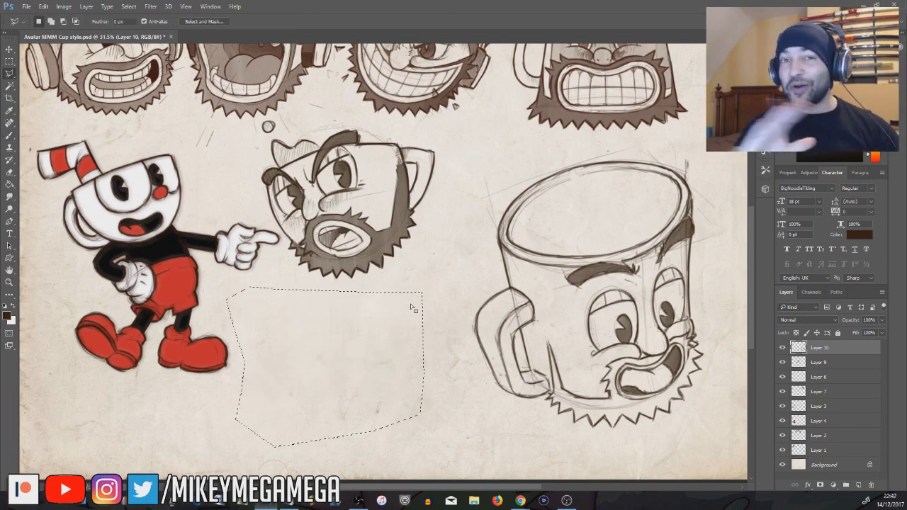
left_click(10, 61)
left_click(297, 358)
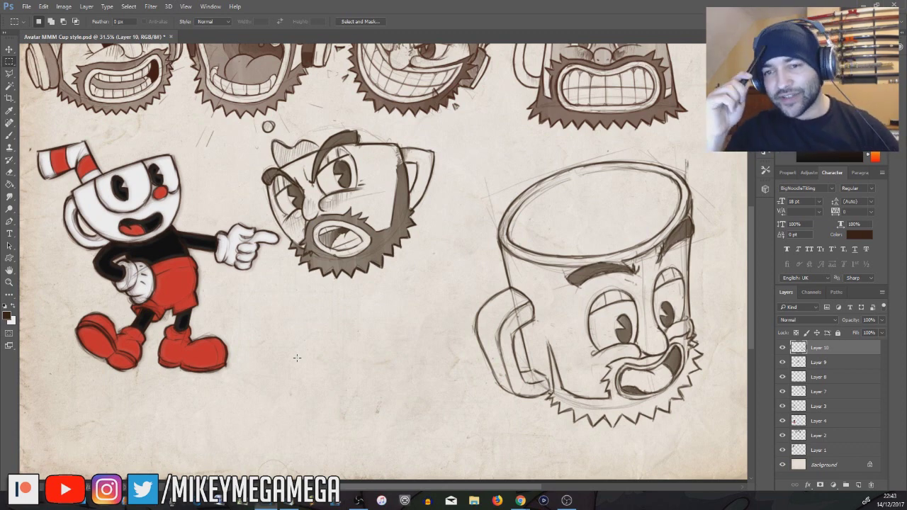
Draw an inner face border with the Brush, running down beside the near eye, in to the brows and along the beard.
key("b")
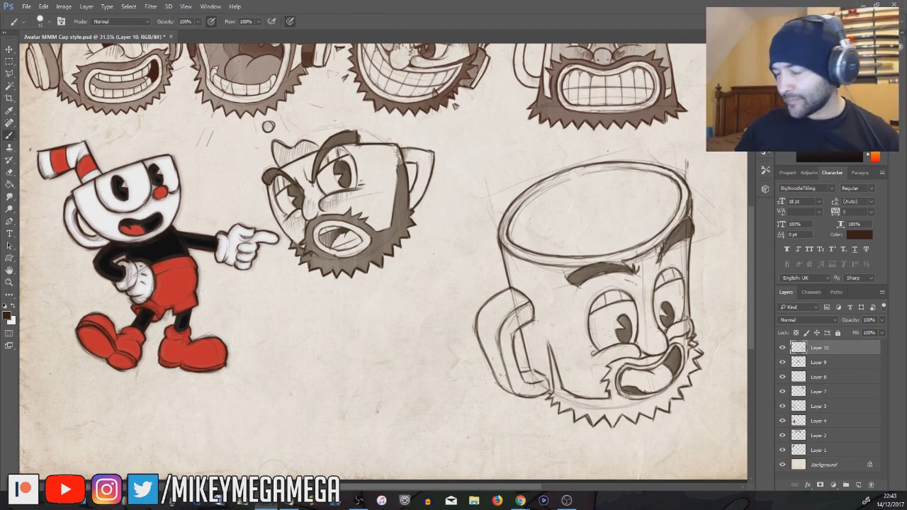
left_click_drag(555, 285, 565, 380)
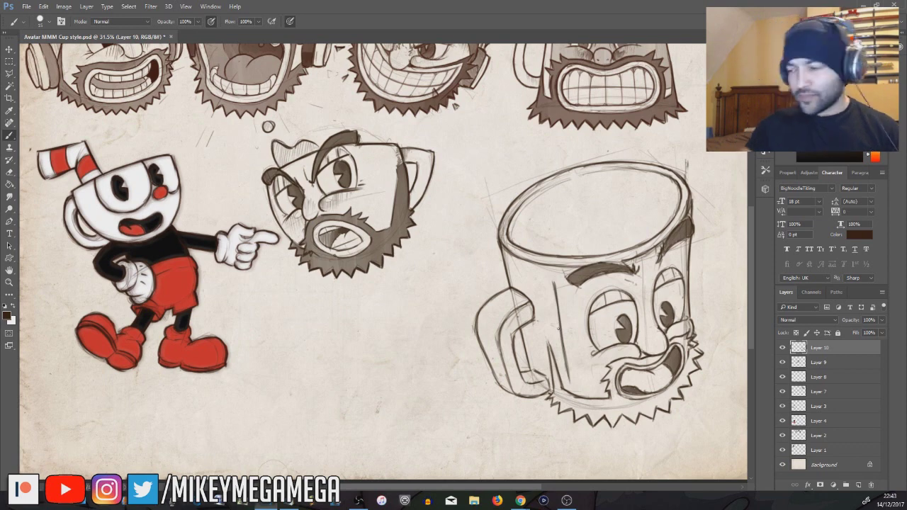
left_click_drag(557, 284, 570, 286)
left_click_drag(639, 272, 661, 255)
left_click_drag(569, 382, 606, 390)
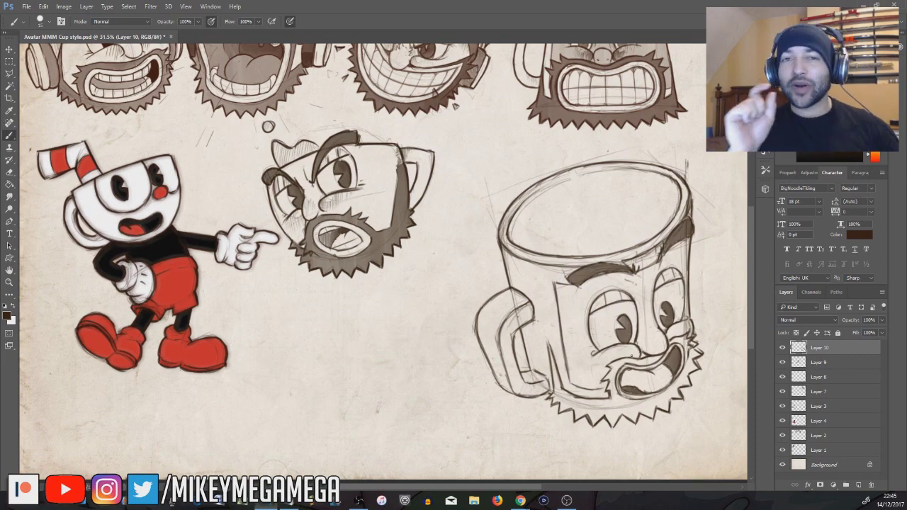
Draw large L-shaped graph axes with a 0 at the origin in the empty area between the characters.
scroll(728, 236, "down", 3)
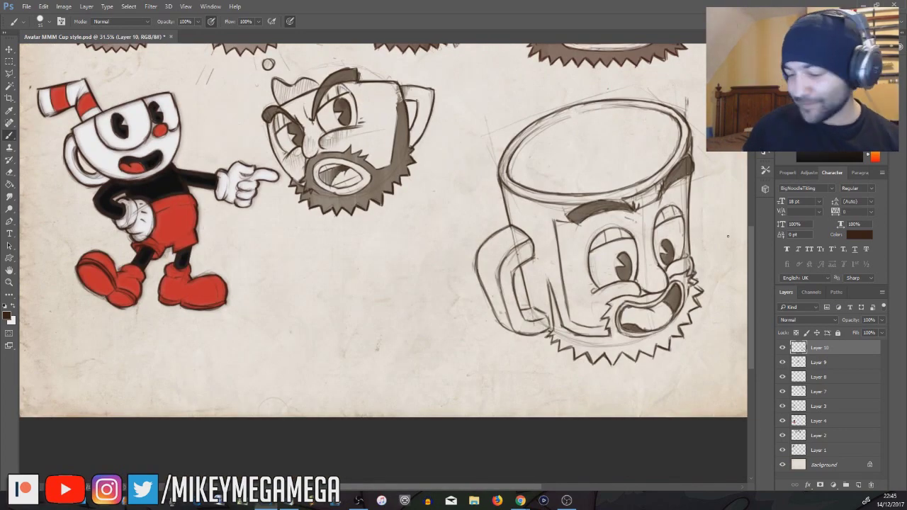
scroll(329, 229, "up", 5)
scroll(329, 229, "down", 5)
left_click_drag(270, 141, 270, 354)
mouse_move(270, 354)
left_mouse_down()
mouse_move(545, 355)
mouse_move(255, 359)
left_mouse_up()
Letter the graph's horizontal axis "PRICE", with "CHEAP" at the origin end and "MEGABUX" at the far end.
mouse_move(394, 381)
left_mouse_down()
mouse_move(396, 395)
mouse_move(416, 396)
left_mouse_up()
left_click_drag(433, 383, 435, 394)
left_click_drag(449, 381, 446, 396)
mouse_move(243, 382)
left_mouse_down()
mouse_move(241, 395)
mouse_move(255, 390)
left_mouse_up()
left_click_drag(281, 373, 283, 385)
left_click_drag(543, 384, 571, 371)
left_click_drag(574, 383, 624, 363)
left_click_drag(627, 380, 642, 357)
Letter the graph's vertical axis "QUALITY", with "SHIT" at the low end and "GOD-LEVEL" at the high end.
left_click_drag(184, 271, 214, 253)
left_click_drag(215, 260, 241, 230)
left_click_drag(208, 361, 231, 344)
left_click_drag(229, 353, 247, 338)
left_click_drag(208, 131, 222, 141)
left_click_drag(225, 131, 242, 129)
left_click_drag(247, 128, 262, 125)
left_click_drag(268, 114, 289, 125)
left_click_drag(292, 110, 306, 123)
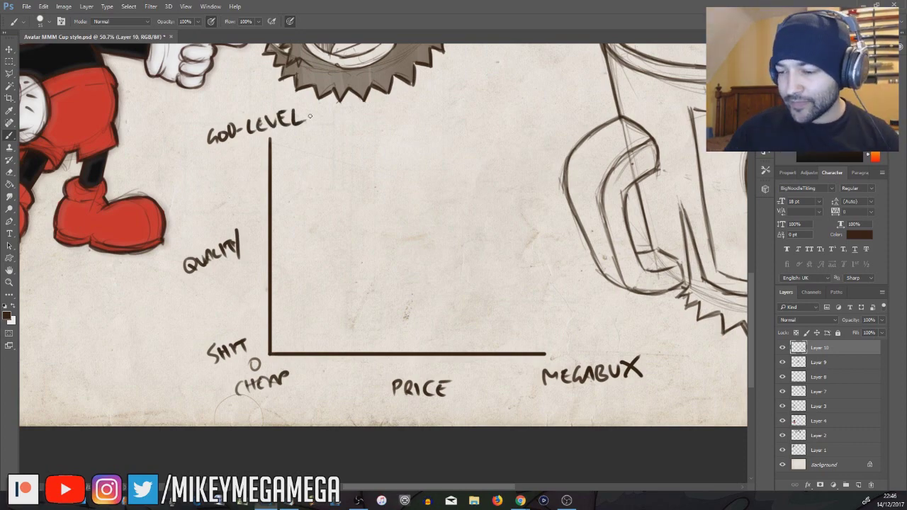
Mark a low tick on each graph axis and plot an X where they meet.
left_click_drag(267, 317, 263, 322)
left_click_drag(308, 356, 309, 363)
left_click_drag(296, 321, 307, 334)
left_click_drag(307, 321, 296, 334)
Add a second tick on each axis, erase the misplaced marks and plot a second X at mid quality.
left_click_drag(372, 356, 373, 362)
left_click_drag(260, 248, 269, 249)
key("e")
left_click_drag(336, 226, 348, 232)
right_click(357, 330)
left_click_drag(373, 362, 362, 362)
key("b")
left_click_drag(346, 233, 360, 248)
left_click_drag(360, 231, 346, 247)
Add two more price ticks, the last at "MEGABUX", and plot an X for each near the god-level height.
left_click_drag(425, 356, 426, 362)
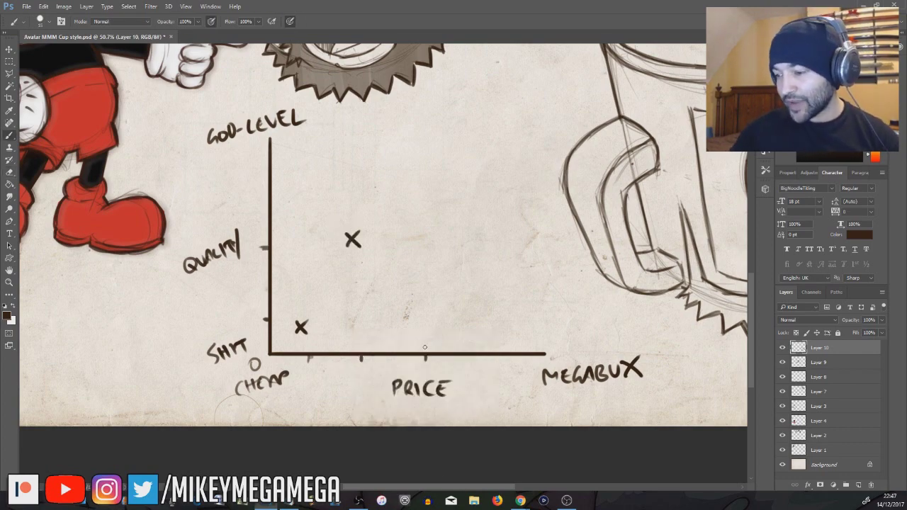
left_click_drag(413, 127, 425, 139)
left_click_drag(424, 128, 413, 139)
left_click_drag(545, 352, 544, 362)
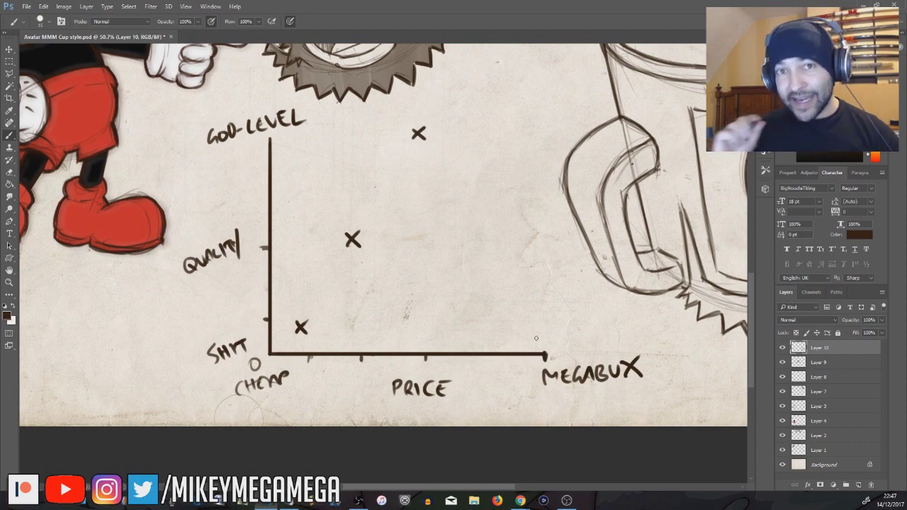
mouse_move(519, 100)
left_mouse_down()
mouse_move(531, 112)
mouse_move(518, 112)
left_mouse_up()
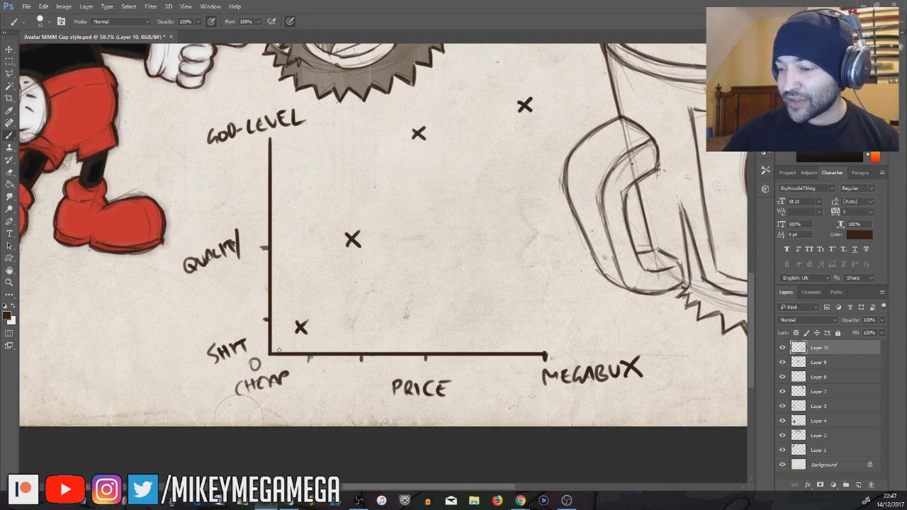
Draw a flattening curve through the plotted points, extend the price axis to an X and add a small X beyond the curve.
left_click_drag(292, 350, 524, 106)
left_click_drag(546, 353, 642, 355)
left_click_drag(644, 344, 666, 366)
left_click_drag(667, 345, 644, 366)
left_click_drag(548, 92, 559, 102)
left_click_drag(559, 92, 548, 103)
Circle and hatch the curve's upper bend, drop a cutoff line to the price axis and scribble in the area beyond it.
left_click_drag(411, 117, 403, 186)
left_click_drag(431, 118, 423, 168)
left_click_drag(447, 112, 445, 151)
left_click_drag(376, 145, 423, 141)
left_click_drag(356, 165, 389, 207)
mouse_move(449, 109)
left_mouse_down()
mouse_move(465, 369)
mouse_move(454, 125)
left_mouse_up()
left_click_drag(468, 130, 537, 136)
Lasso the whole price-versus-quality graph with its labels and curve, delete it and deselect.
key("l")
mouse_move(580, 81)
left_mouse_down()
mouse_move(305, 468)
mouse_move(414, 99)
mouse_move(570, 59)
left_mouse_up()
left_click(567, 54)
left_click(582, 81)
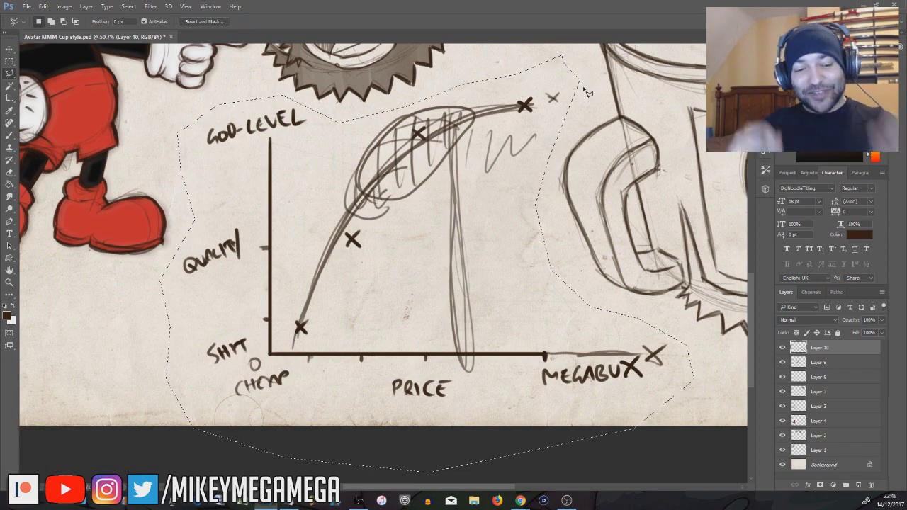
key("Delete")
key("m")
left_click(599, 303)
left_click_drag(430, 488, 489, 489)
scroll(666, 312, "up", 5)
scroll(688, 298, "down", 4)
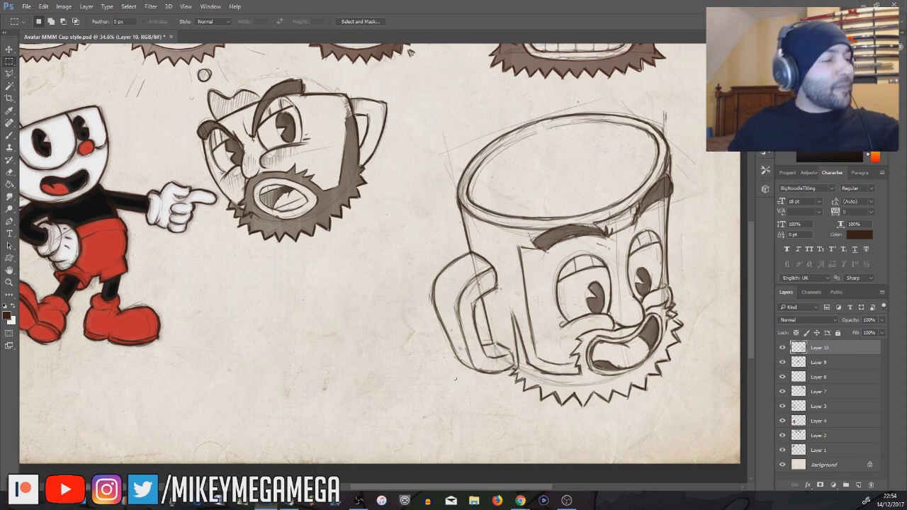
Lasso the beard and moustache of the smiling mug along its jagged edge, subtracting the open mouth from the selection.
key("l")
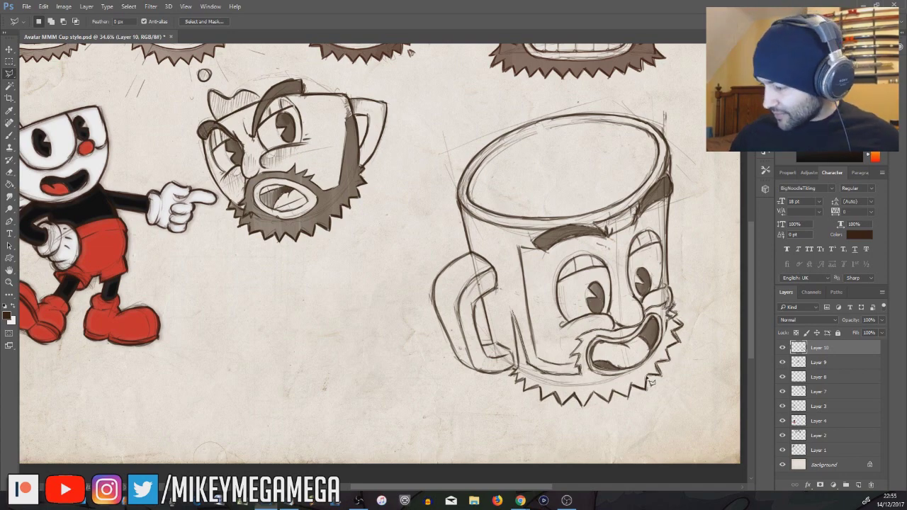
mouse_move(617, 398)
left_mouse_down()
mouse_move(575, 401)
mouse_move(512, 379)
mouse_move(518, 316)
left_mouse_up()
key("alt")
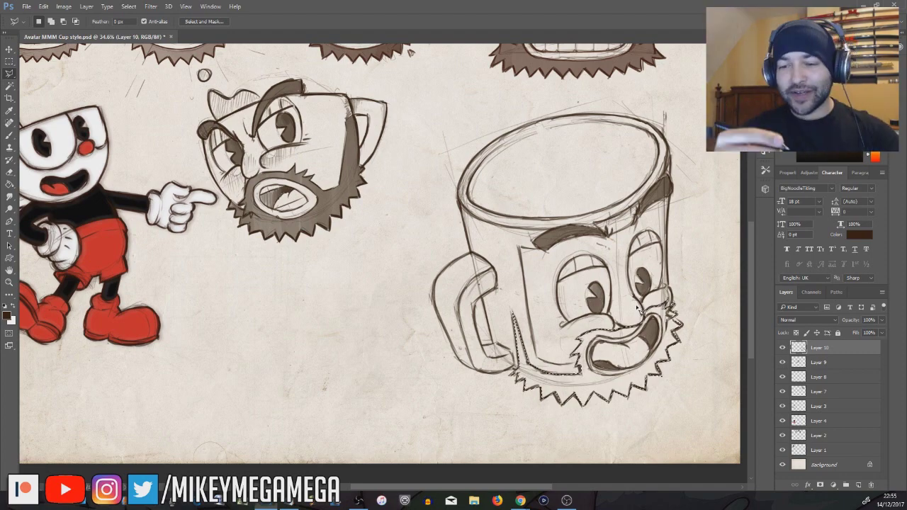
key("alt")
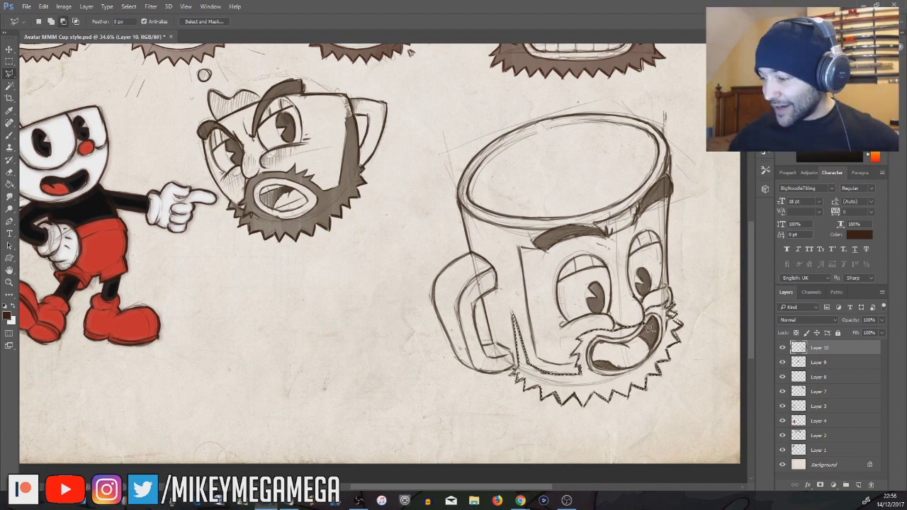
left_click(668, 332)
Shade the selected beard with a large soft dark-brown brush, restore the small brush size and deselect.
key("b")
right_click(517, 314)
left_click_drag(591, 341, 598, 341)
mouse_move(517, 292)
left_mouse_down()
mouse_move(582, 331)
mouse_move(665, 337)
mouse_move(674, 312)
left_mouse_up()
right_click(377, 212)
left_click_drag(435, 237, 430, 237)
key("ctrl+d")
left_click(9, 62)
Draw the inner liquid line inside the mug's opening and hatch shading on both sides of the inner wall.
left_click(9, 137)
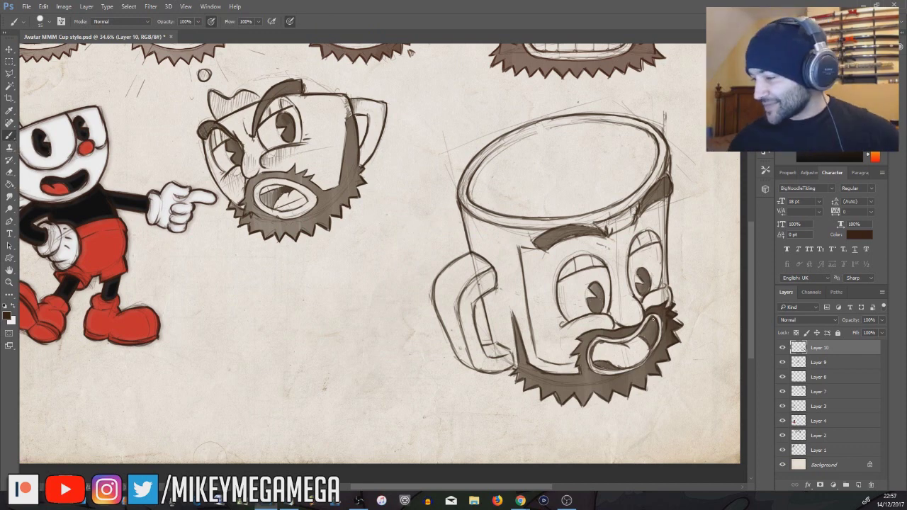
left_click_drag(492, 192, 584, 144)
mouse_move(481, 204)
left_mouse_down()
mouse_move(518, 164)
mouse_move(636, 149)
mouse_move(655, 163)
left_mouse_up()
mouse_move(654, 161)
left_mouse_down()
mouse_move(592, 145)
mouse_move(546, 153)
left_mouse_up()
left_click_drag(472, 203, 492, 157)
left_click_drag(641, 130, 657, 161)
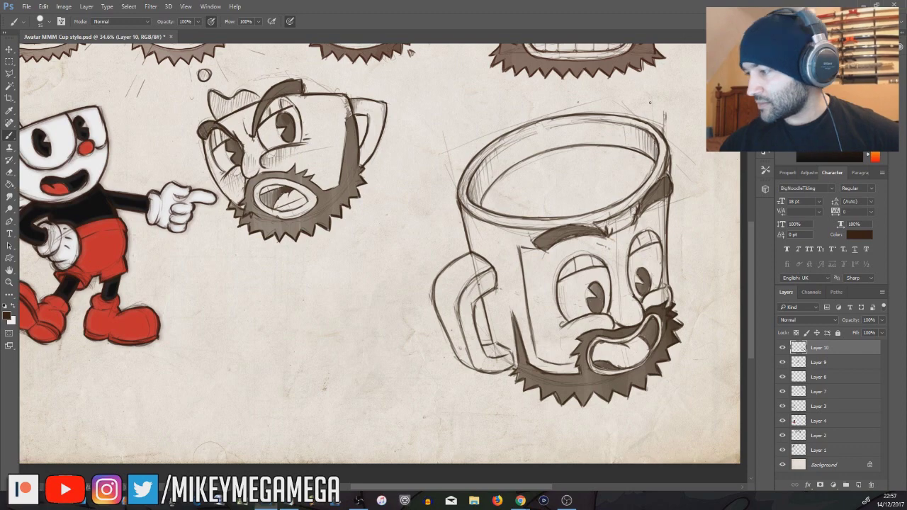
key("e")
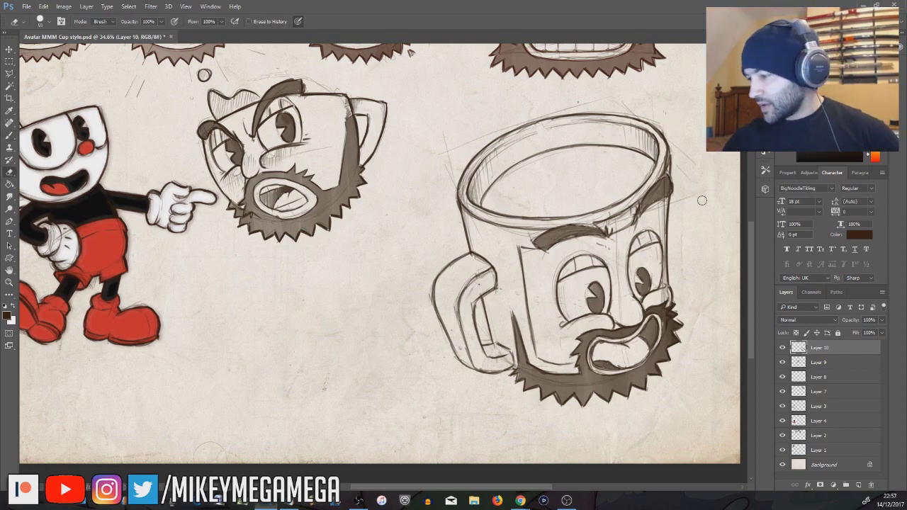
Scale the bearded mug down proportionally and place it below the angry cup head.
key("m")
left_click_drag(715, 97, 424, 415)
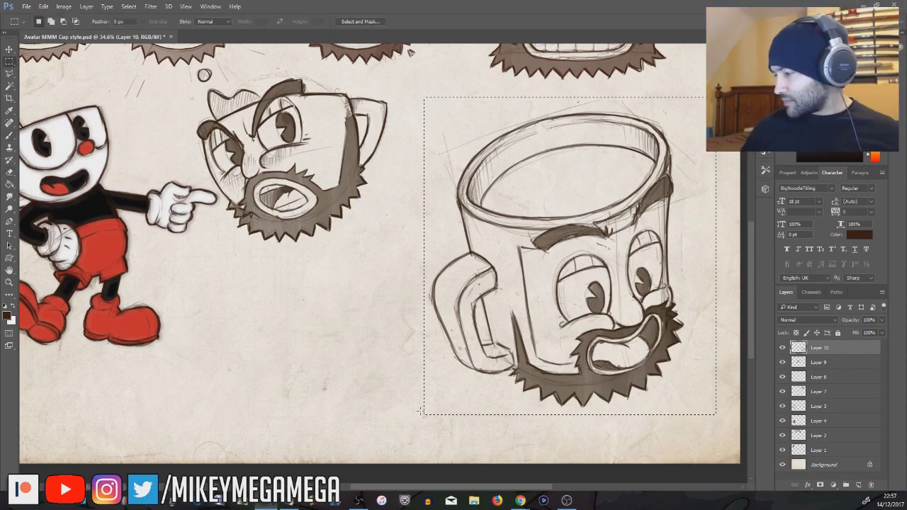
left_click(43, 6)
mouse_move(93, 212)
left_click(182, 222)
left_click_drag(716, 97, 635, 222)
left_click(163, 21)
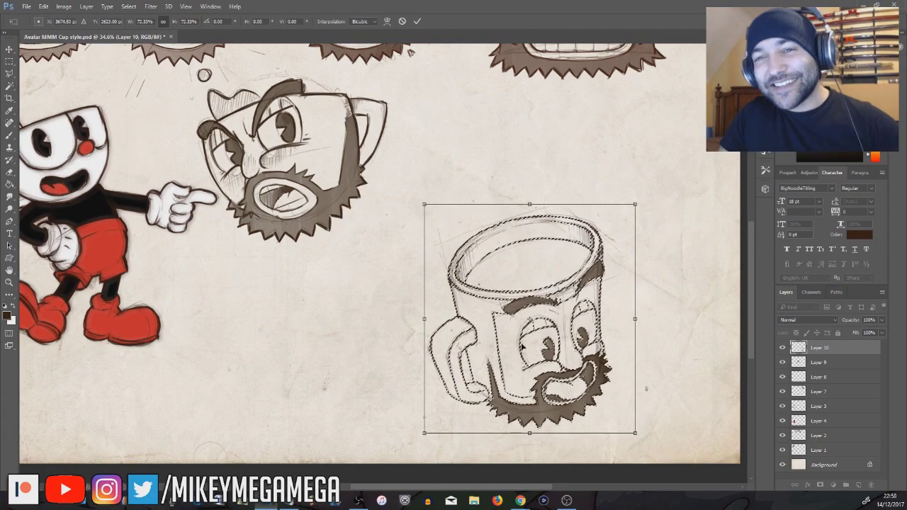
left_click_drag(635, 205, 623, 216)
left_click_drag(526, 407, 281, 434)
key("Return")
Duplicate the small mug onto its own layer, move the copy to the empty area beside it and enlarge it.
key("ctrl+j")
key("v")
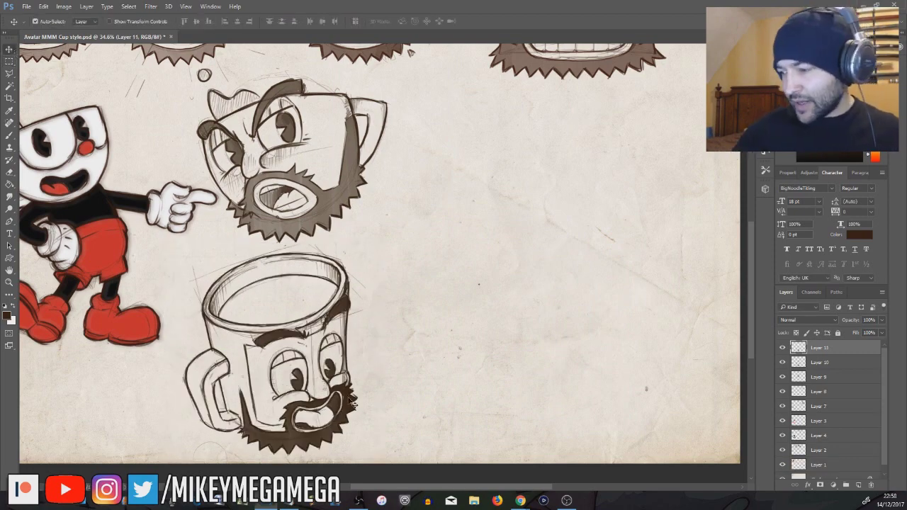
left_click_drag(304, 331, 503, 283)
left_click(43, 7)
mouse_move(78, 209)
left_click(203, 222)
left_click_drag(563, 196, 675, 69)
left_click_drag(660, 325, 673, 342)
scroll(661, 348, "down", 3)
key("m")
key("Return")
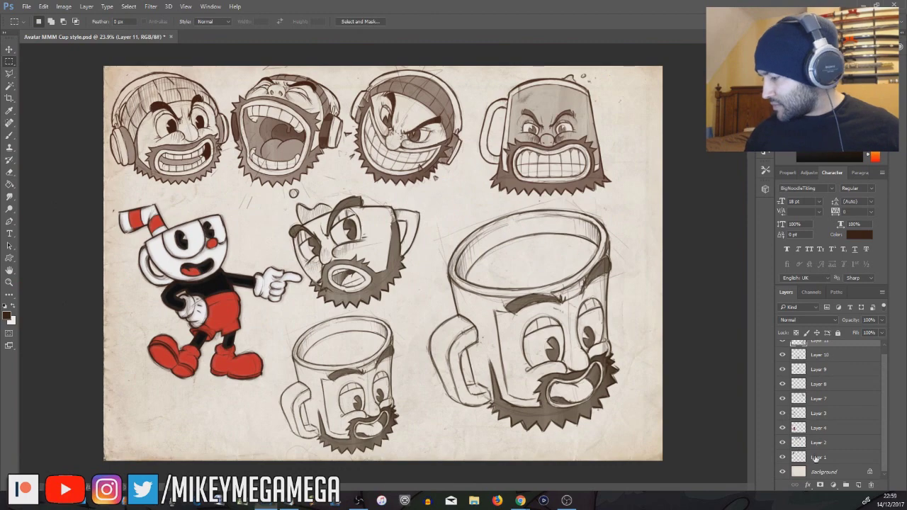
key("v")
left_click_drag(591, 144, 592, 151)
key("ctrl+z")
left_click(821, 414, "ctrl")
left_click(821, 429, "ctrl")
left_click(821, 443, "ctrl")
left_click(821, 458, "ctrl")
key("ctrl+z")
left_click(821, 400)
left_click(820, 414, "ctrl")
left_click(820, 443, "ctrl")
left_click(821, 457, "ctrl")
left_click_drag(593, 115, 606, 118)
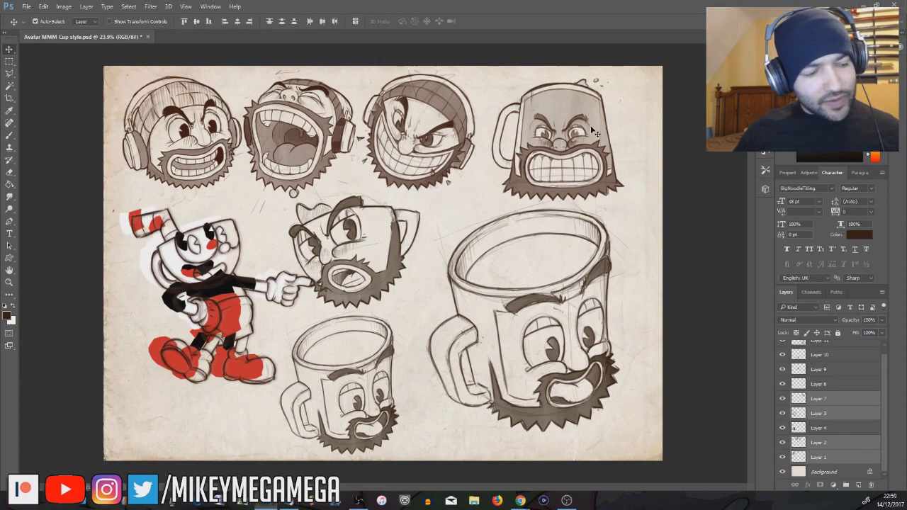
key("ctrl+z")
Select Layers 7, 2 and 1 and shift the top row of heads slightly to the right.
left_click(783, 414)
left_click(783, 414)
left_click(831, 401)
left_click(826, 444, "ctrl")
left_click(824, 458, "ctrl")
left_click_drag(592, 129, 612, 132)
left_click(10, 62)
left_click_drag(34, 81, 36, 86)
left_click(454, 185)
left_click(9, 50)
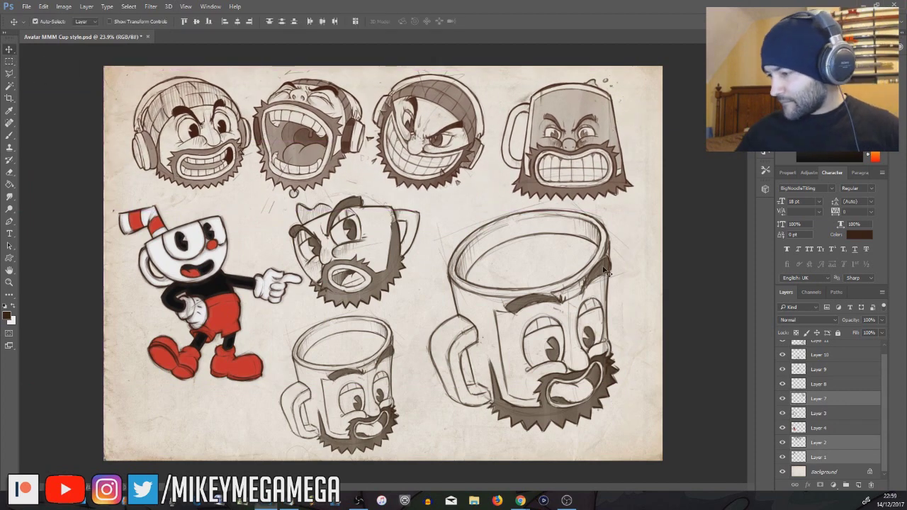
left_click_drag(606, 269, 601, 263)
key("ctrl+z")
Swap the foreground and background colours and set the foreground to a pale warm off-white.
left_click(12, 305)
left_click(7, 316)
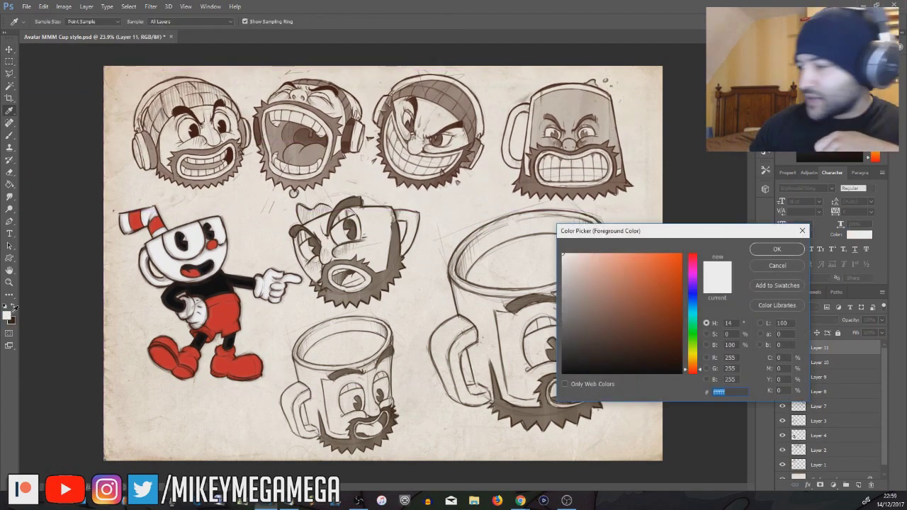
left_click(692, 364)
left_click(569, 259)
left_click(776, 250)
Lasso the outline of the large mug including its beard, subtracting the opening inside the handle.
left_click(9, 73)
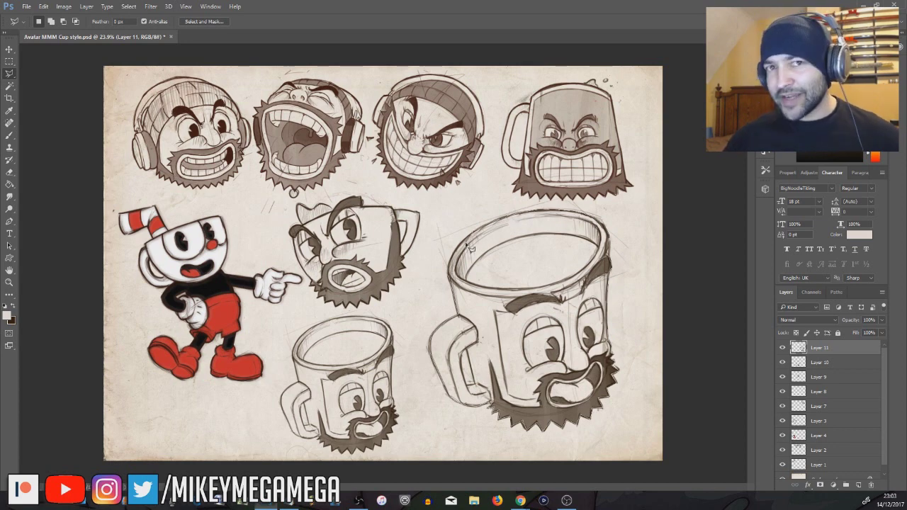
left_click(454, 293)
left_click(475, 381, "alt")
left_click(473, 385)
Add a new layer beneath the large mug's line art and fill the mug selection with the off-white.
left_click(9, 185)
left_click(86, 7)
mouse_move(93, 18)
left_click(204, 17)
left_click(392, 237)
key("ctrl+[")
left_click(565, 340)
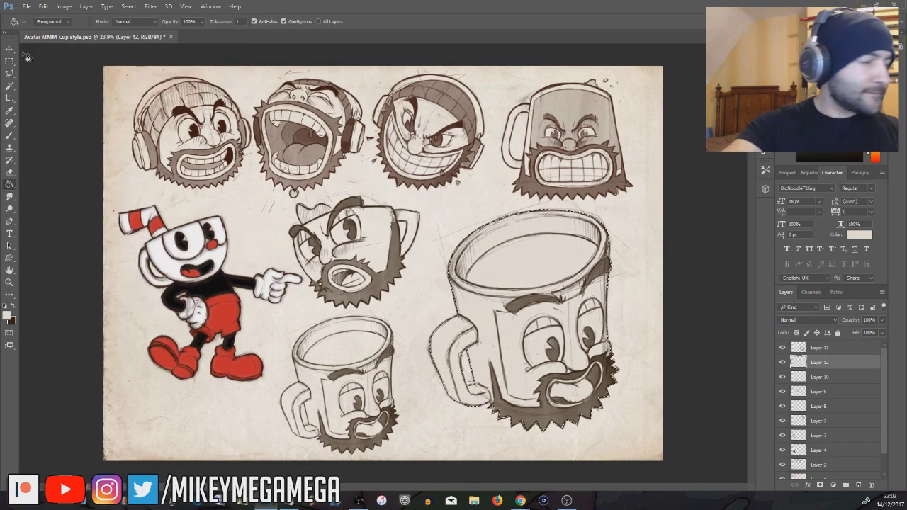
Lasso the face area of the large mug between eyebrows and beard and add a new layer for it.
left_click(9, 74)
left_click(595, 281)
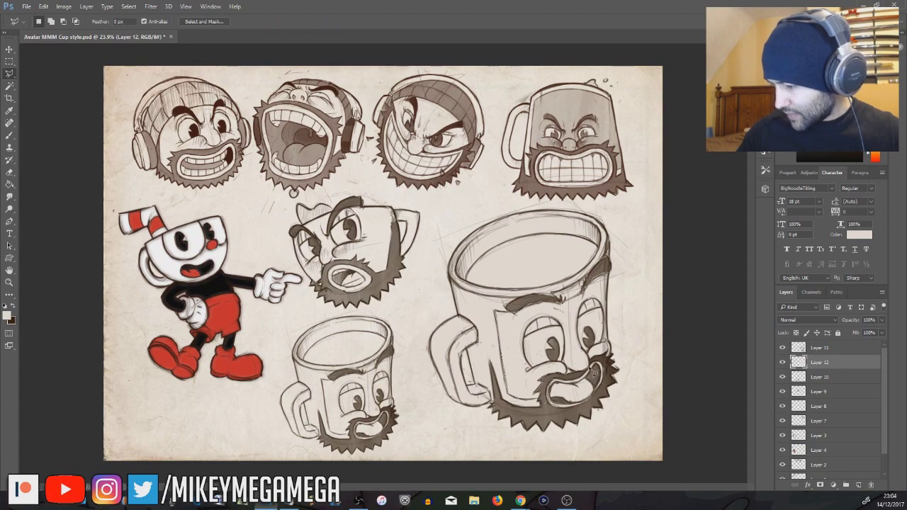
left_click(609, 266)
left_click(93, 7)
left_click(213, 17)
key("Return")
Set the foreground colour to a mid grey and fill the face selection with it.
left_click(7, 316)
left_click(566, 319)
left_click(777, 252)
key("g")
left_click(509, 406)
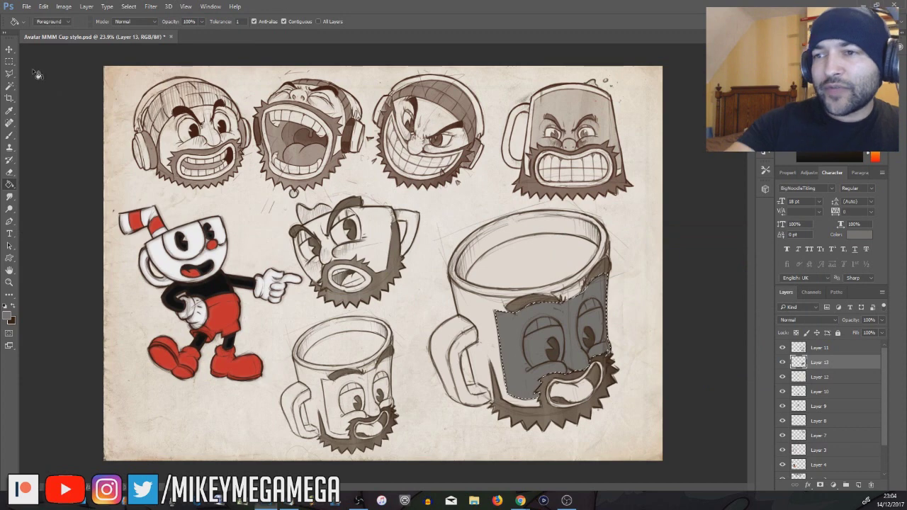
Try a Color Halftone filter on the grey face fill with all four channel screen angles at 80 degrees.
left_click(151, 6)
mouse_move(214, 114)
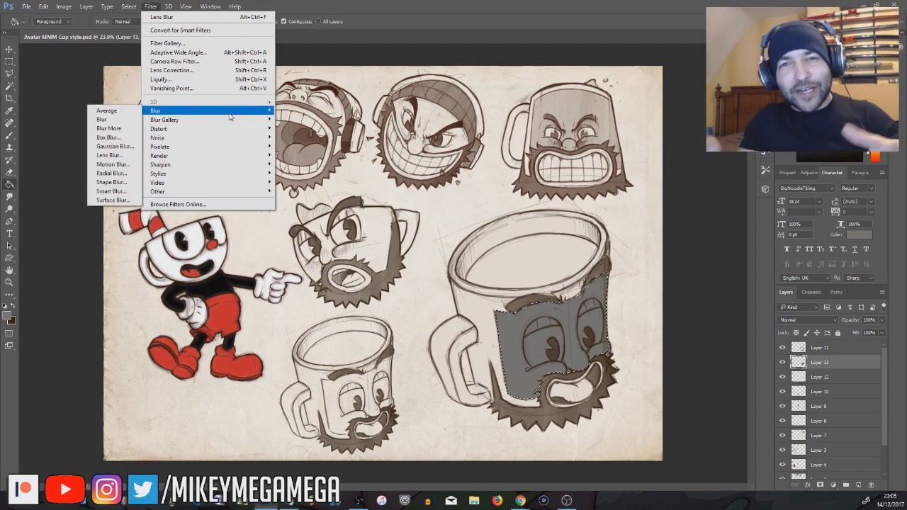
mouse_move(195, 146)
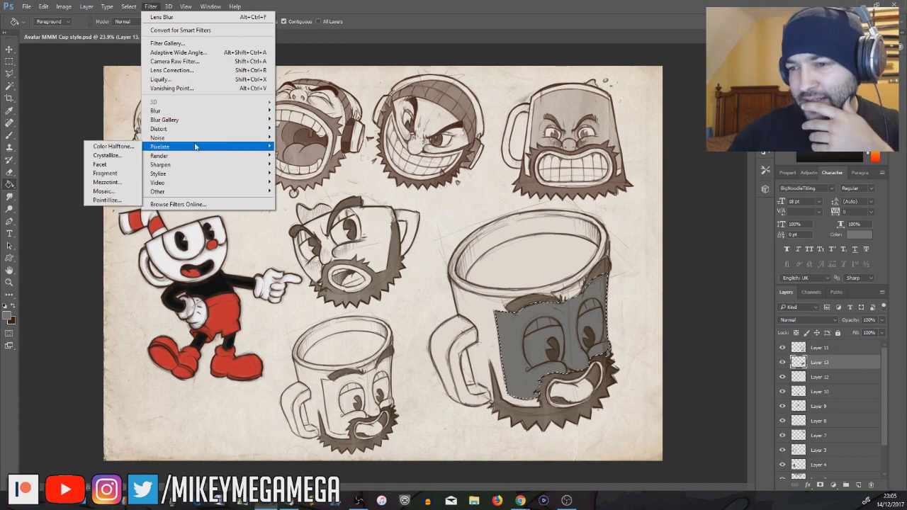
left_click(112, 146)
double_click(470, 130)
type("80")
left_click(470, 146)
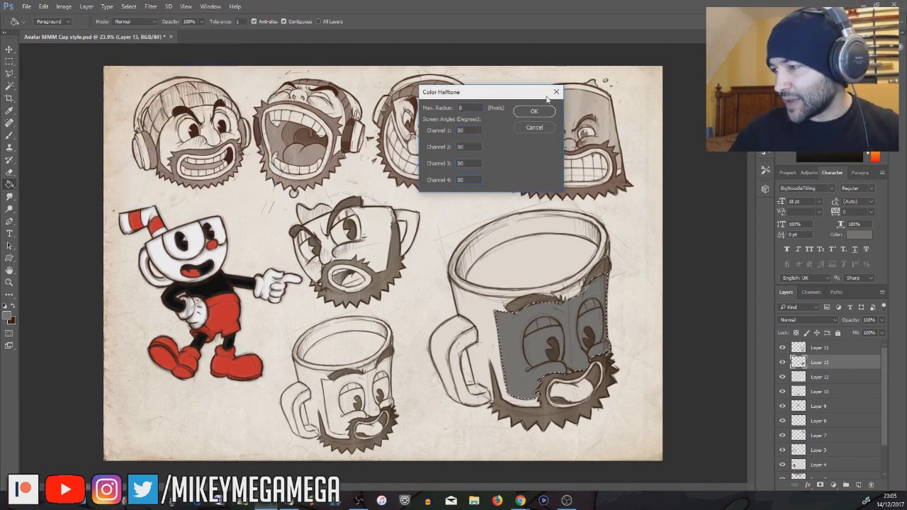
key("Return")
Apply the Color Halftone filter to the grey face fill with all four channel screen angles at 45 degrees.
left_click(129, 7)
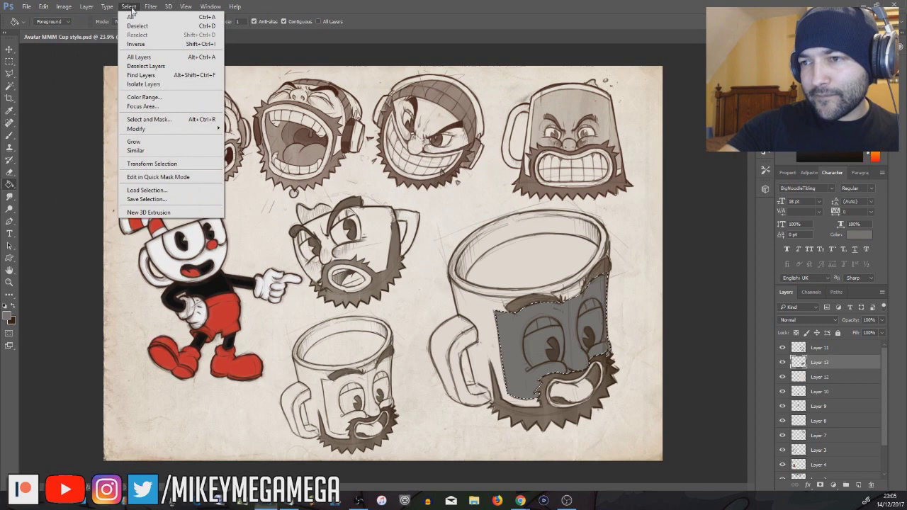
mouse_move(151, 7)
mouse_move(183, 156)
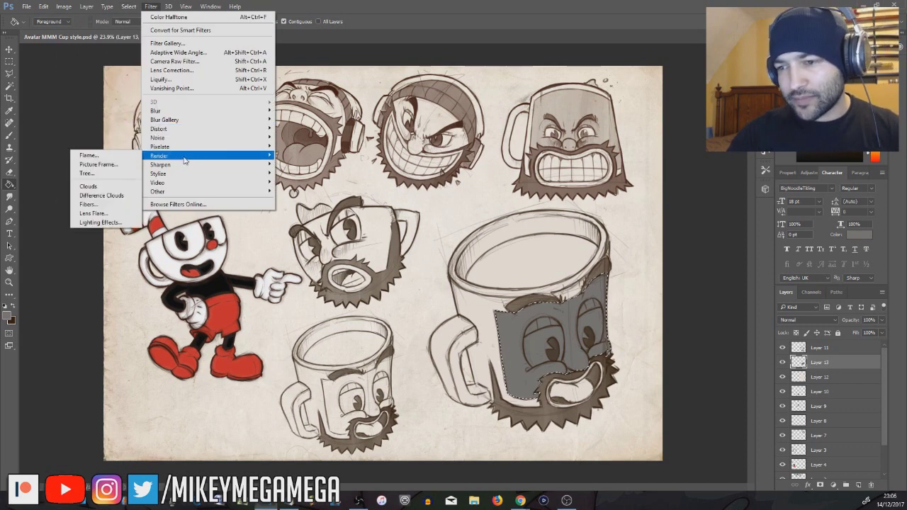
mouse_move(173, 131)
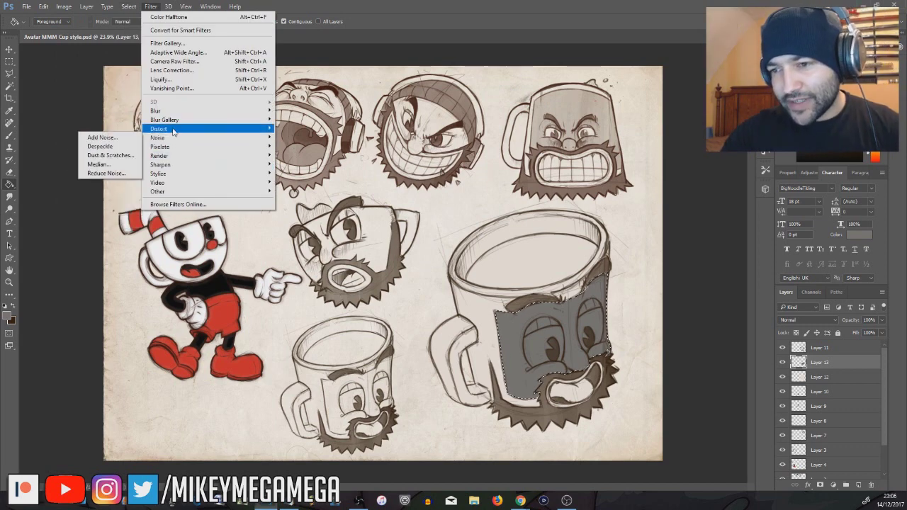
left_click(117, 146)
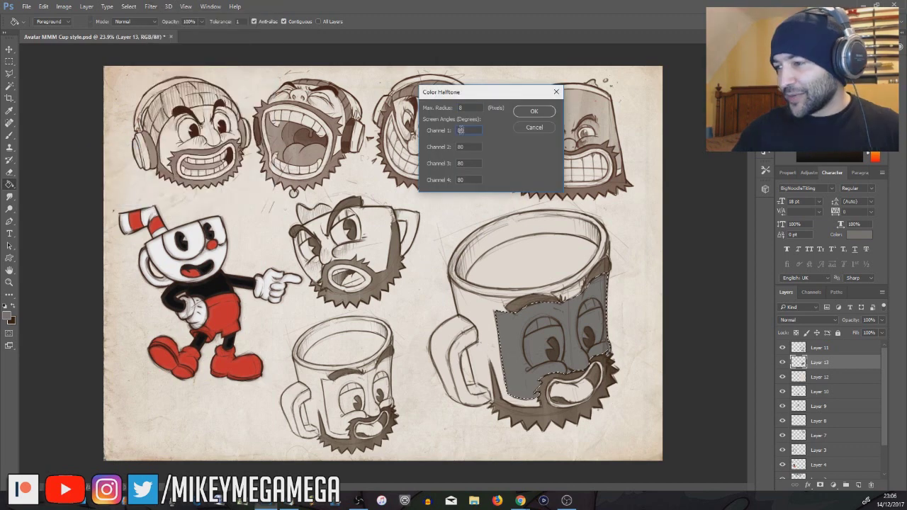
key("shift+Tab")
type("45")
key("Tab")
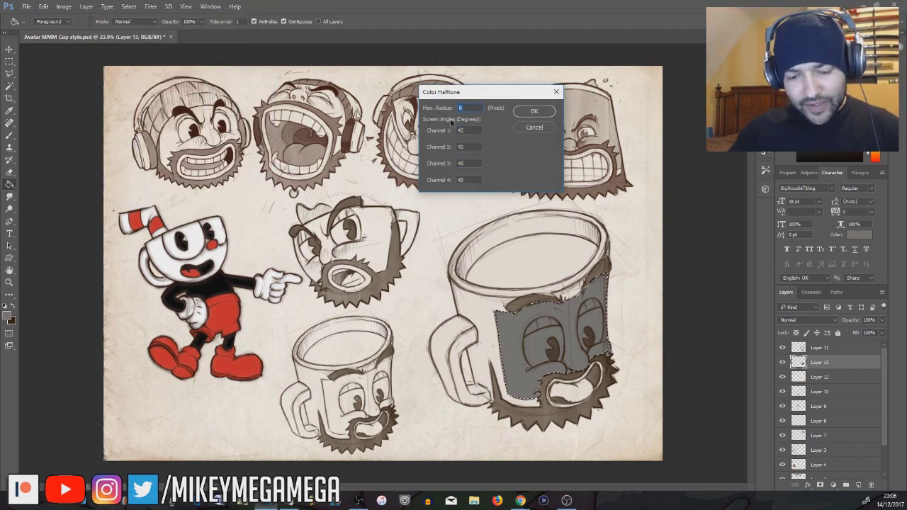
left_click(537, 111)
Lower the halftone layer's opacity to 48% and deselect the face.
left_click_drag(882, 321, 860, 331)
key("m")
left_click(709, 308)
left_click(457, 187)
Lasso the white of each eye on the large mug, leaving out the pupils, and delete the halftone inside.
scroll(534, 329, "up", 7)
key("l")
mouse_move(520, 397)
left_mouse_down()
mouse_move(516, 368)
mouse_move(534, 339)
mouse_move(582, 328)
mouse_move(598, 352)
mouse_move(594, 392)
mouse_move(580, 391)
mouse_move(587, 371)
mouse_move(576, 350)
mouse_move(573, 398)
mouse_move(538, 404)
left_mouse_up()
key("Delete")
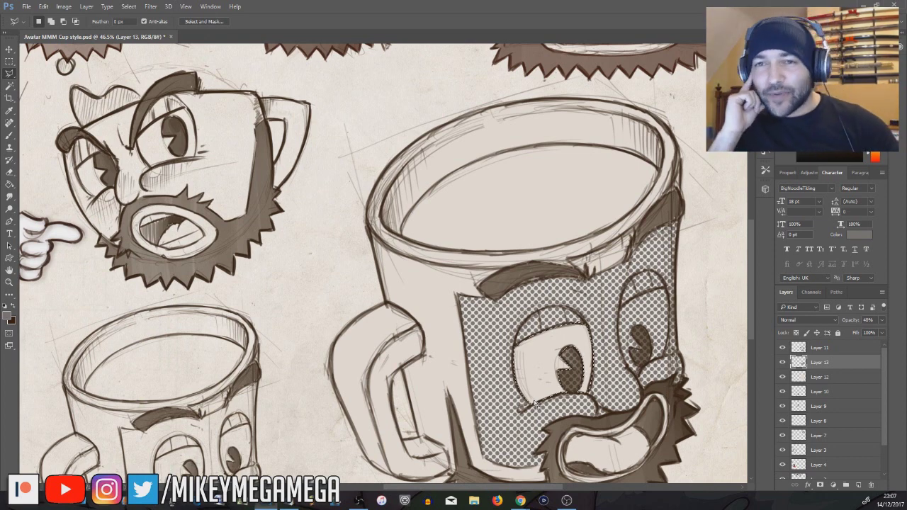
key("ctrl+d")
mouse_move(622, 315)
left_mouse_down()
mouse_move(623, 345)
mouse_move(641, 382)
mouse_move(638, 329)
mouse_move(655, 345)
mouse_move(654, 368)
mouse_move(671, 349)
mouse_move(675, 315)
mouse_move(656, 291)
mouse_move(623, 312)
left_mouse_up()
key("Delete")
Lasso both upper eyelids and lighten the halftone inside them using the eraser at reduced opacity.
mouse_move(542, 333)
left_mouse_down()
mouse_move(567, 315)
mouse_move(539, 309)
left_mouse_up()
mouse_move(634, 276)
left_mouse_down()
mouse_move(645, 302)
mouse_move(636, 275)
left_mouse_up()
key("e")
right_click(365, 179)
left_click_drag(429, 203, 433, 203)
left_click(377, 262)
left_click(162, 22)
left_click_drag(161, 34, 128, 34)
mouse_move(545, 312)
left_mouse_down()
mouse_move(561, 320)
mouse_move(544, 323)
left_mouse_up()
left_click_drag(638, 276, 648, 287)
left_click(552, 312)
key("m")
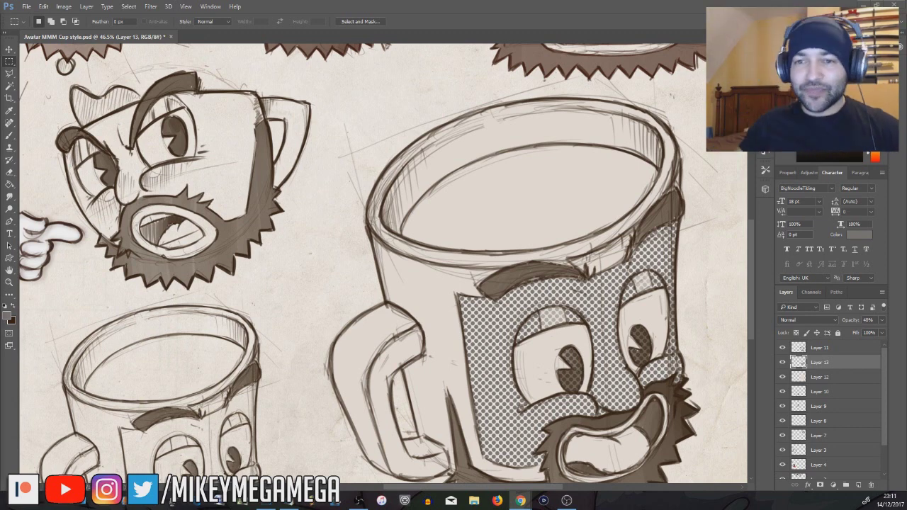
scroll(485, 266, "down", 2)
key("l")
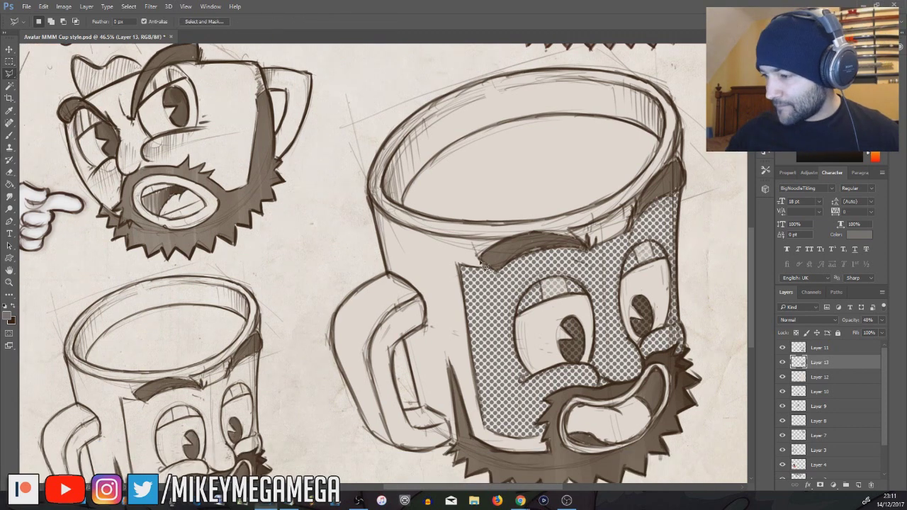
Lasso both eyebrows on the large mug into a single selection.
left_click(483, 255)
left_click(496, 269)
left_click(629, 228, "shift")
left_click(644, 203)
left_click(685, 186)
left_click(681, 160)
left_click(652, 178)
left_click(630, 228)
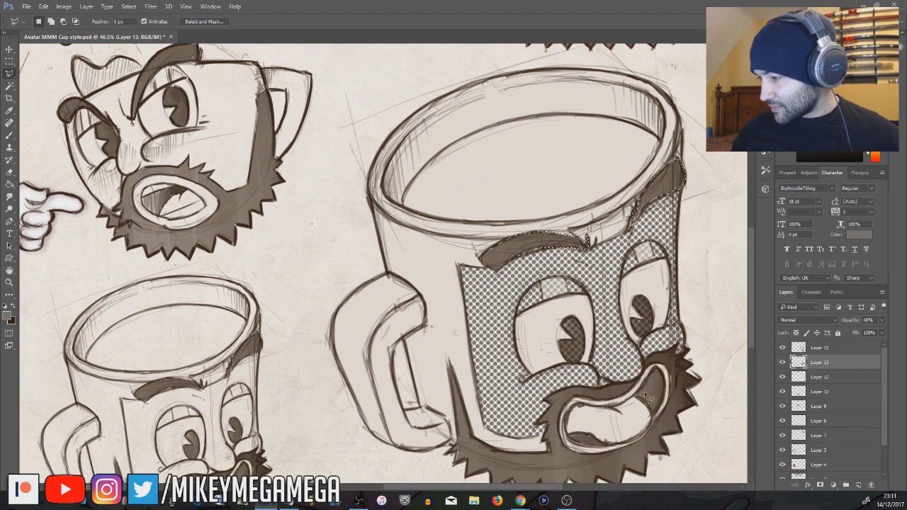
Add both pupils and the whole spiky beard of the large mug to the selection.
scroll(649, 399, "down", 3)
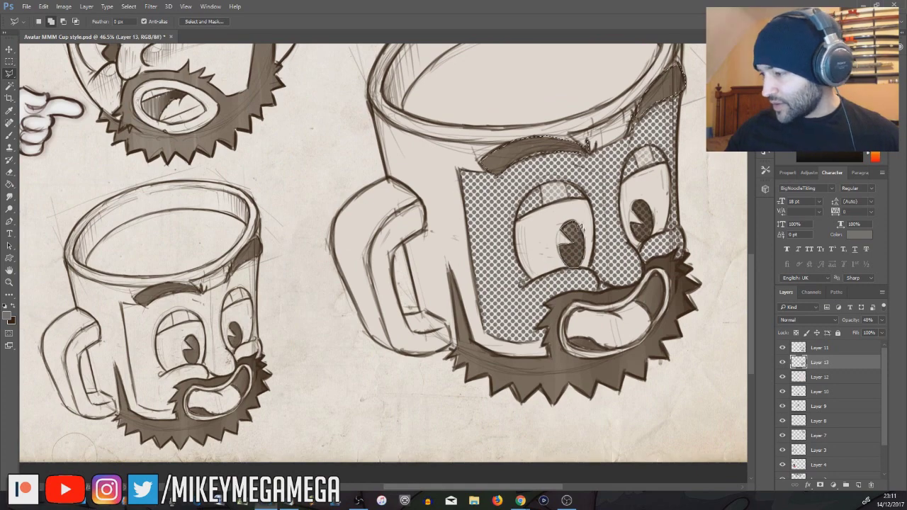
mouse_move(447, 488)
left_mouse_down()
mouse_move(394, 494)
mouse_move(460, 489)
left_mouse_up()
left_click(520, 399)
left_click(549, 390)
left_click(574, 379)
left_click(598, 358)
left_click(612, 337)
left_click(628, 311)
left_click(631, 285)
left_click(622, 268)
mouse_move(623, 260)
left_mouse_down()
mouse_move(597, 257)
mouse_move(560, 289)
mouse_move(507, 292)
mouse_move(474, 311)
mouse_move(479, 332)
left_mouse_up()
left_click(480, 356)
left_click(454, 356)
left_click(426, 352)
left_click(402, 343)
left_click(379, 270)
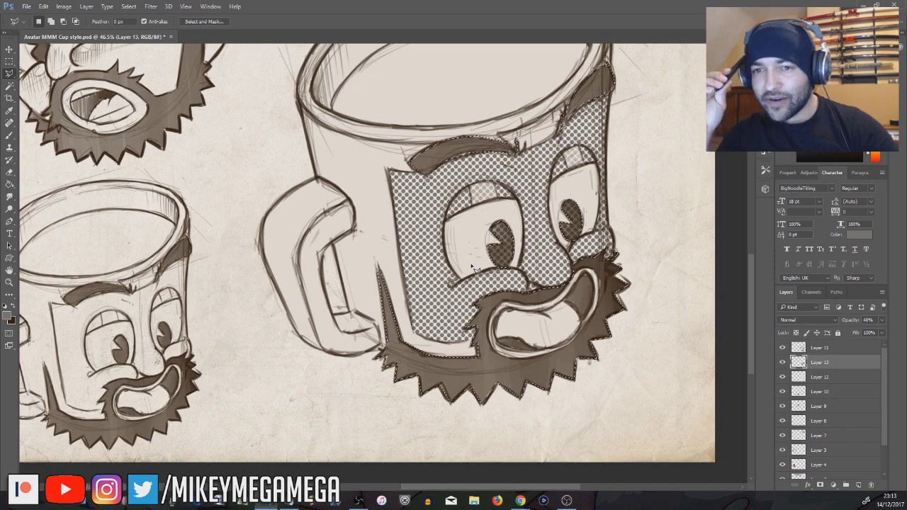
Paint the selected eyebrows and pupils black with a large soft brush at 0% hardness.
left_click(12, 306)
left_click(6, 315)
left_click_drag(592, 352, 547, 404)
left_click(778, 249)
left_click(9, 135)
right_click(561, 187)
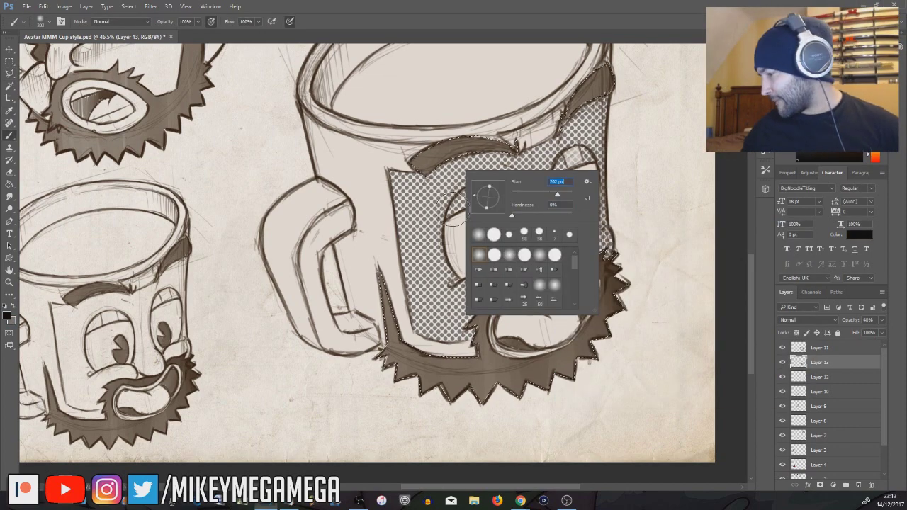
key("Return")
mouse_move(429, 142)
left_mouse_down()
mouse_move(498, 157)
mouse_move(430, 187)
mouse_move(507, 147)
left_mouse_up()
left_click_drag(568, 122, 602, 79)
left_click_drag(502, 231, 502, 255)
left_click_drag(570, 210, 572, 230)
Undo the black stroke that spills across the beard and mouth, and subtract the open mouth from the selection.
left_click_drag(388, 301, 553, 310)
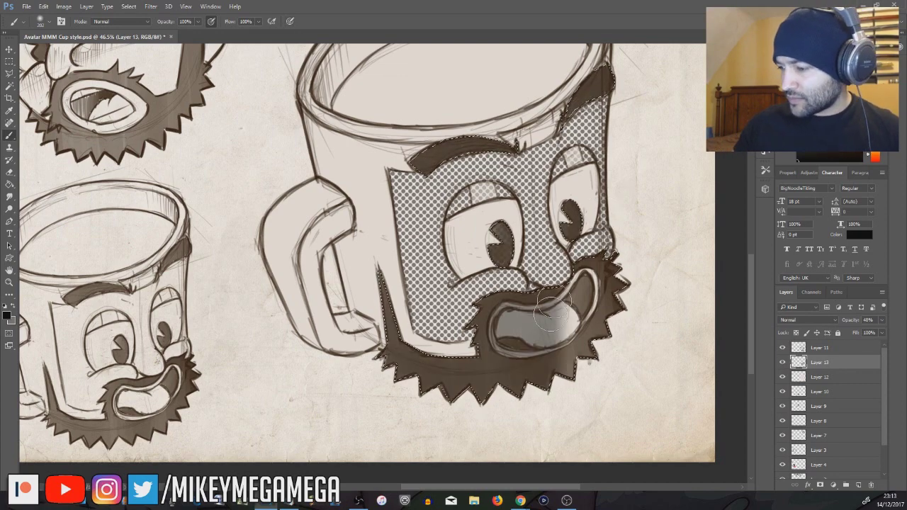
key("ctrl+z")
key("l")
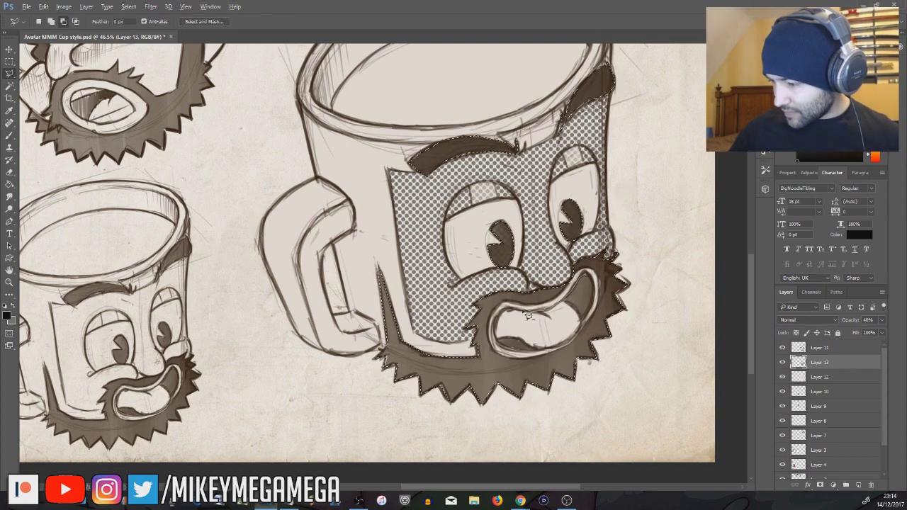
left_click(595, 270)
left_click(577, 273)
left_click(564, 292)
left_click(521, 303)
left_click(494, 310)
left_click(489, 334)
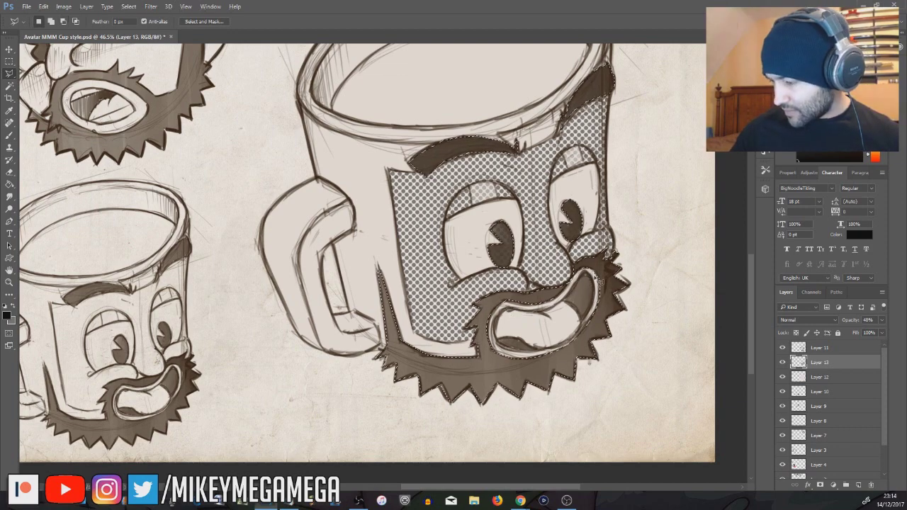
Paint the selected beard black with the soft brush and deselect it.
key("b")
key("ctrl+d")
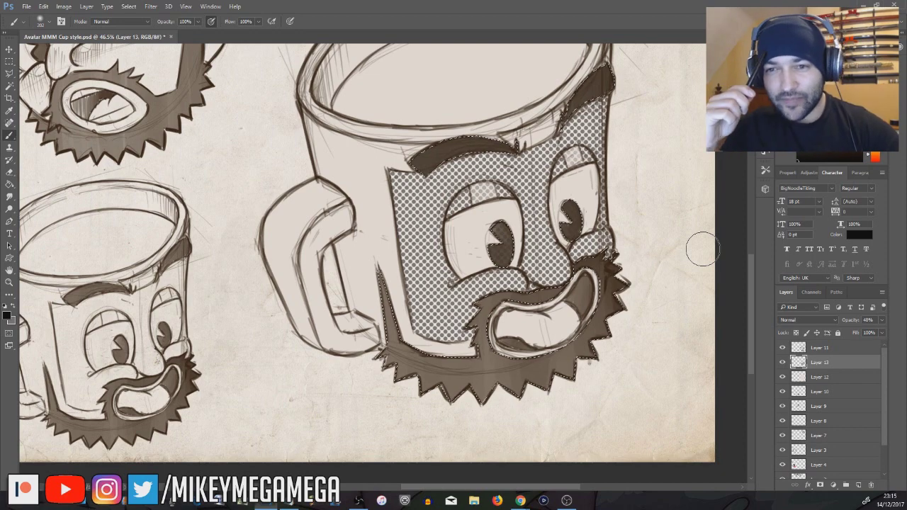
mouse_move(397, 287)
left_mouse_down()
mouse_move(400, 396)
mouse_move(607, 333)
mouse_move(458, 405)
mouse_move(423, 380)
left_mouse_up()
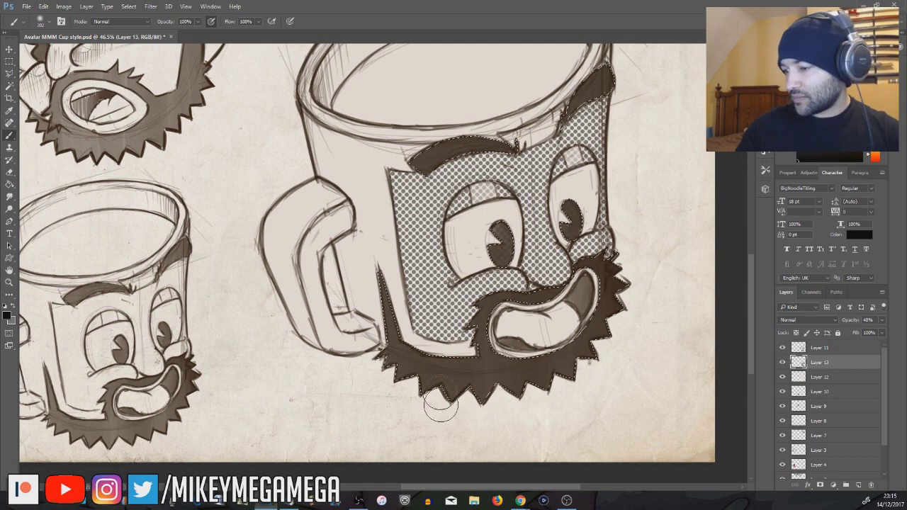
scroll(733, 275, "up", 2)
left_click(9, 74)
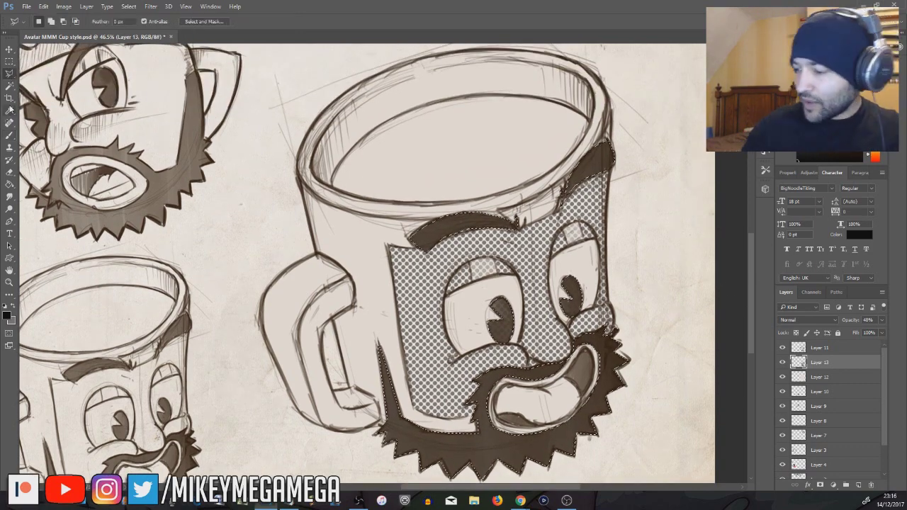
key("ctrl+d")
Lasso the large mug's tongue and paint it with a red foreground colour.
left_click(548, 388)
left_click(576, 379)
left_click(7, 315)
left_click(655, 283)
left_click(776, 249)
key("b")
left_click_drag(508, 400, 572, 391)
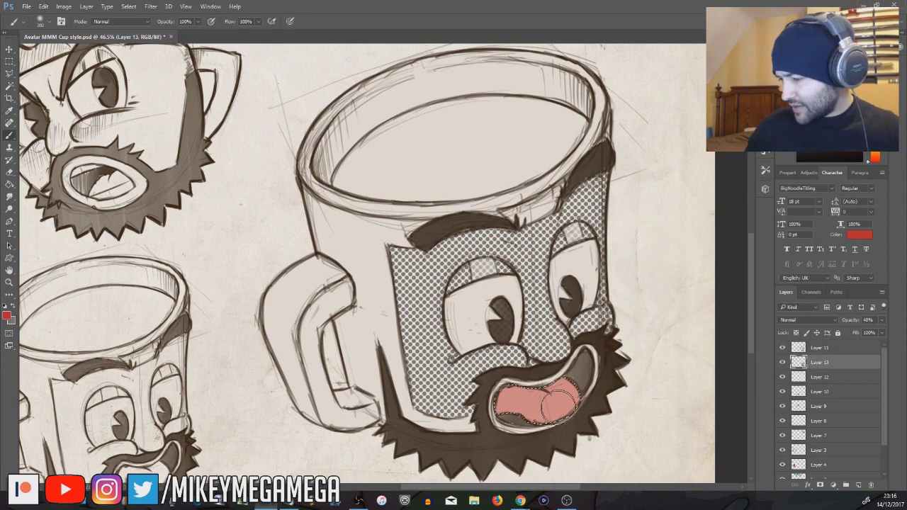
Hide the Layer 11 line art and try to recolour the selected tongue a stronger red.
left_click(782, 347)
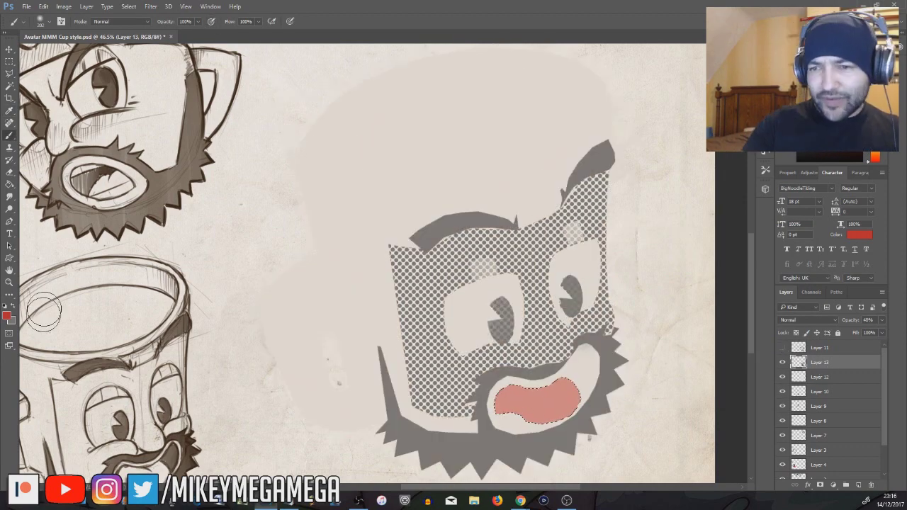
key("g")
left_click(573, 405)
left_click(786, 348)
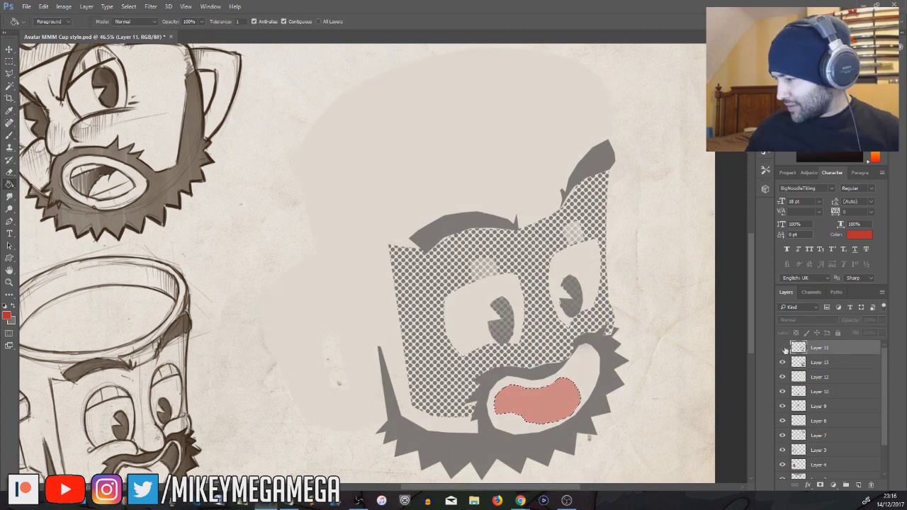
left_click(783, 348)
key("b")
left_click_drag(500, 418, 578, 393)
key("ctrl+alt+z")
key("ctrl+alt+z")
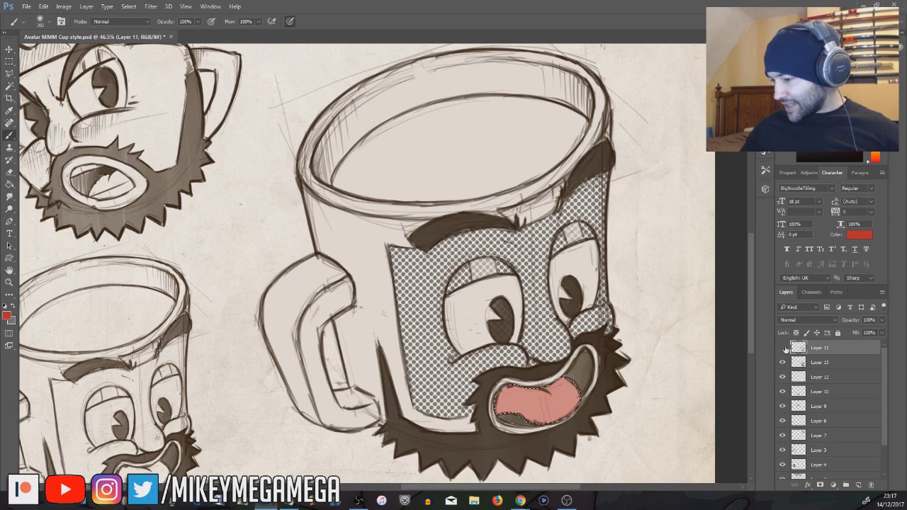
Paint the selected tongue solid red on a new layer above Layer 13 and merge it down.
left_click(784, 348)
left_click(797, 362)
left_click(783, 348)
left_click(86, 7)
left_click(206, 23)
left_click(393, 234)
left_click_drag(507, 400, 569, 396)
right_click(834, 364)
left_click(729, 343)
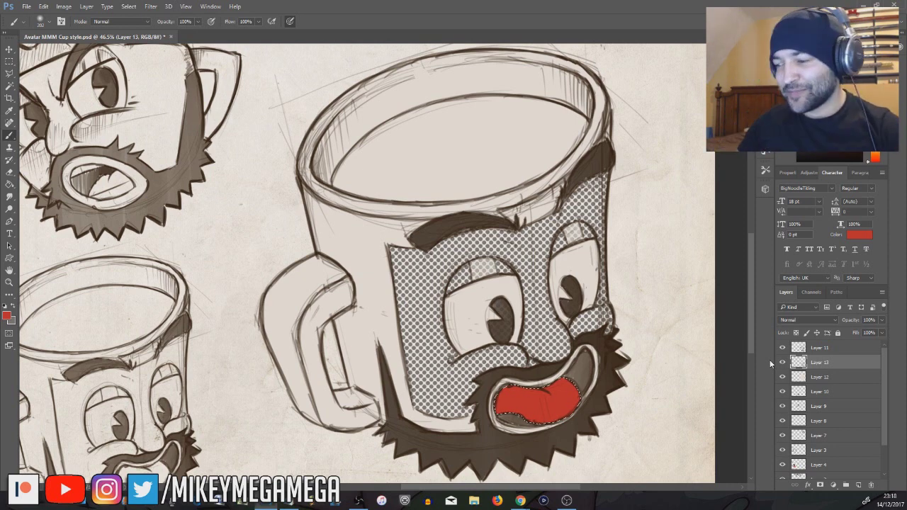
Lasso the area inside the mug's handle, shade it with soft grey and deselect.
left_click(10, 74)
mouse_move(353, 416)
left_mouse_down()
mouse_move(376, 406)
mouse_move(339, 390)
mouse_move(349, 319)
mouse_move(395, 264)
left_mouse_up()
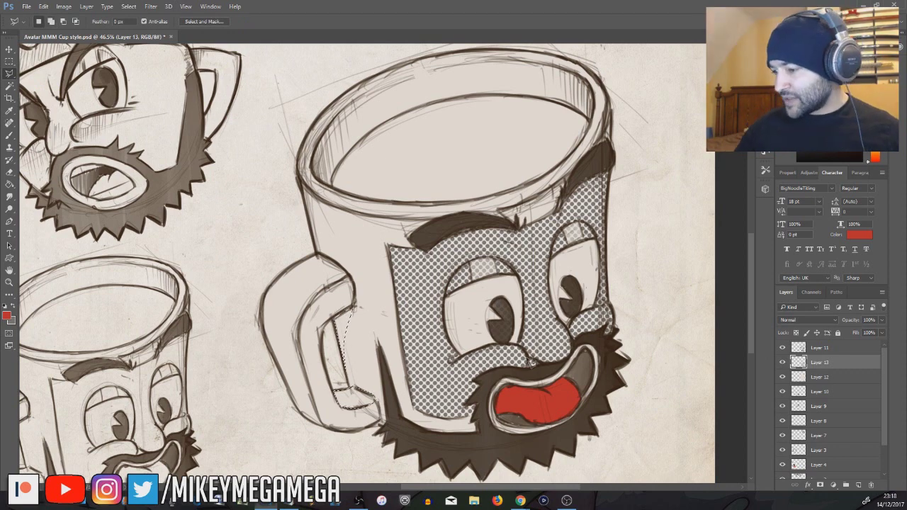
key("x")
key("b")
mouse_move(342, 312)
left_mouse_down()
mouse_move(348, 390)
mouse_move(388, 388)
left_mouse_up()
key("l")
key("ctrl+d")
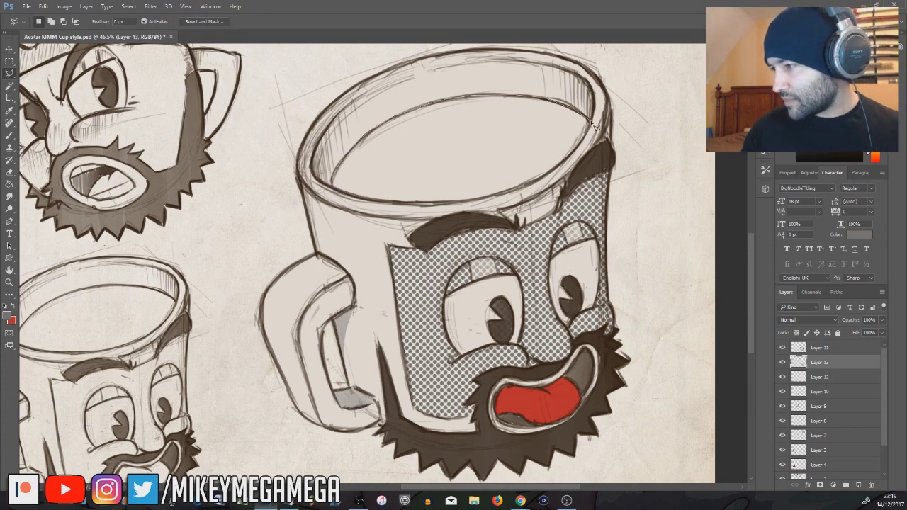
Lasso the surface of the drink in the large mug and fill it with a light orange-brown.
left_click(333, 186)
left_click(7, 315)
mouse_move(610, 268)
left_mouse_down()
mouse_move(597, 269)
mouse_move(612, 267)
mouse_move(621, 279)
mouse_move(620, 268)
left_mouse_up()
left_click_drag(694, 366, 694, 364)
mouse_move(611, 269)
left_mouse_down()
mouse_move(617, 262)
mouse_move(624, 270)
left_mouse_up()
left_click_drag(694, 364, 692, 367)
key("Return")
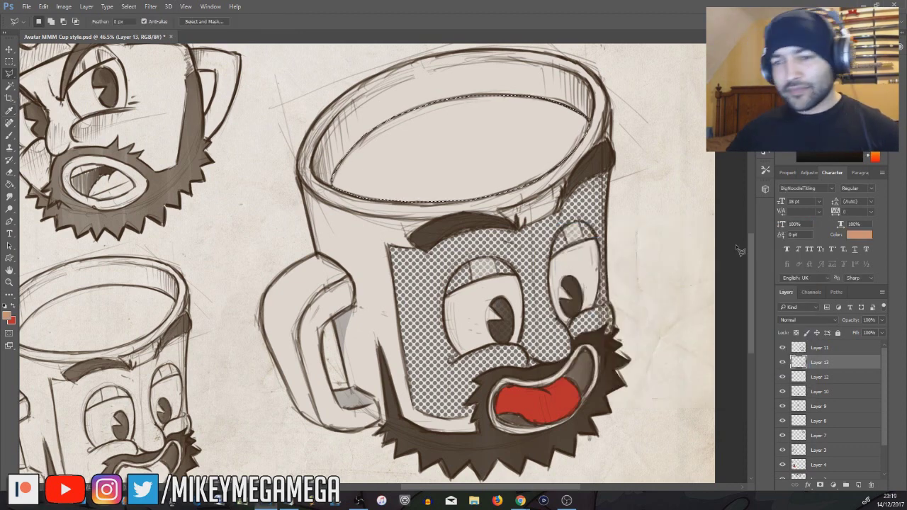
key("g")
left_click(435, 147)
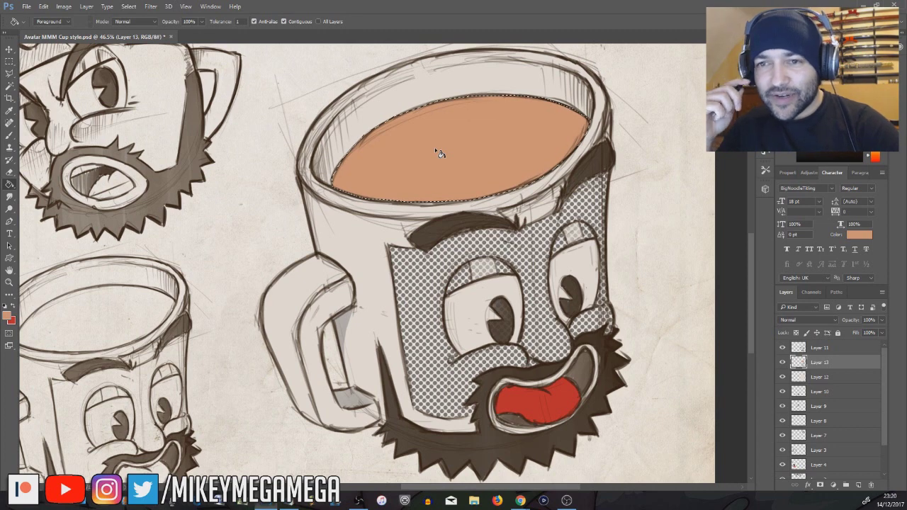
key("ctrl+d")
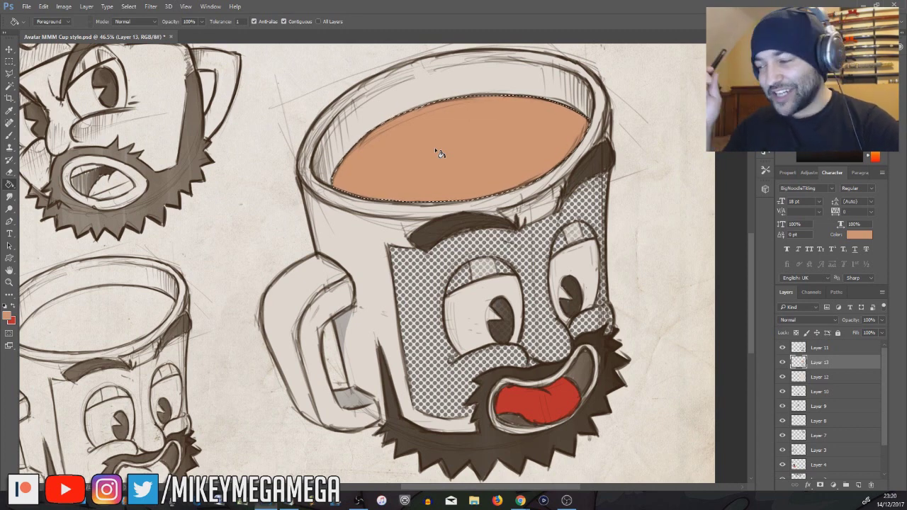
Lasso the mug's inner wall above the drink and shade it with soft light grey.
key("l")
left_click_drag(417, 96, 465, 100)
left_click_drag(592, 87, 417, 77)
left_click(6, 316)
left_click(575, 294)
left_click(775, 249)
key("b")
mouse_move(468, 63)
left_mouse_down()
mouse_move(531, 64)
mouse_move(586, 92)
left_mouse_up()
left_click(12, 77)
key("ctrl+d")
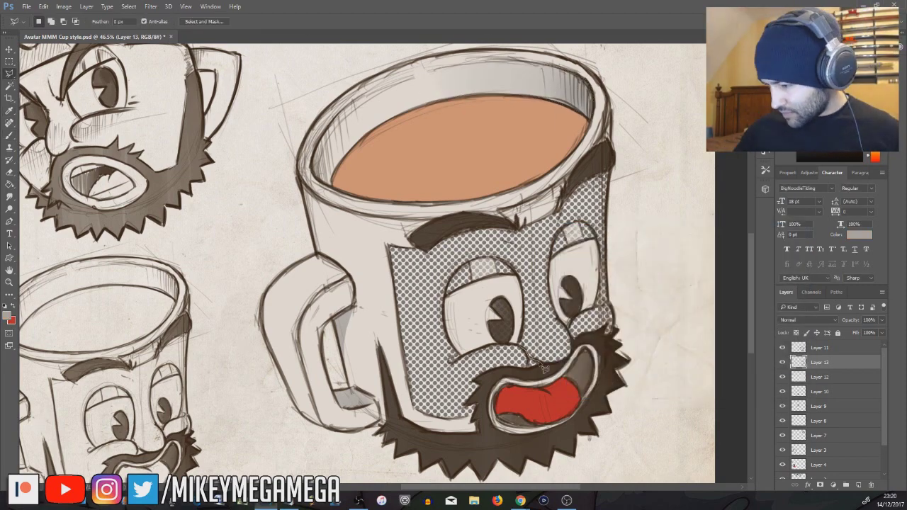
Lasso the mug's outer side, handle and face below the rim, leaving out the beard.
mouse_move(519, 273)
left_mouse_down()
mouse_move(517, 244)
mouse_move(487, 261)
mouse_move(520, 275)
left_mouse_up()
mouse_move(416, 350)
left_mouse_down()
mouse_move(429, 229)
mouse_move(326, 203)
mouse_move(315, 247)
mouse_move(268, 303)
mouse_move(297, 301)
mouse_move(329, 433)
left_mouse_up()
left_click_drag(381, 349, 483, 438)
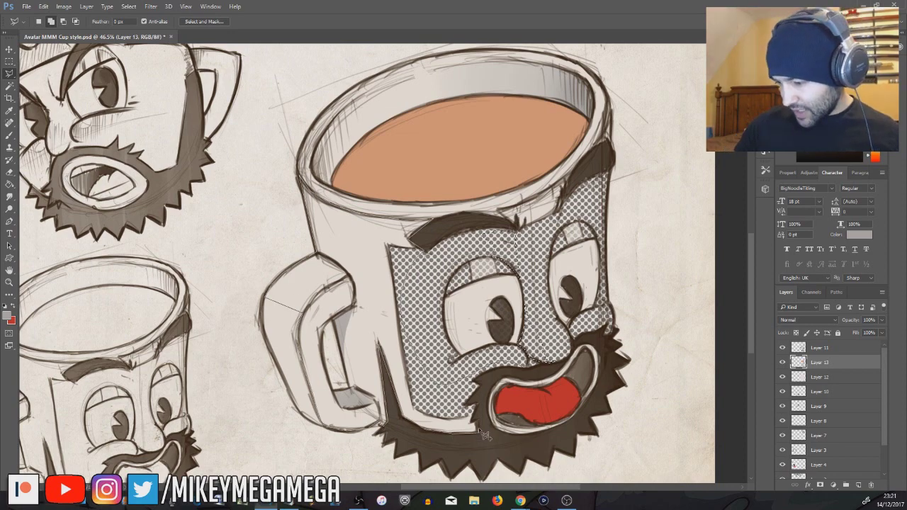
left_click_drag(537, 366, 537, 366)
Try shading the selected mug body in grey on Layer 13 with the Multiply blend mode, then undo it.
key("b")
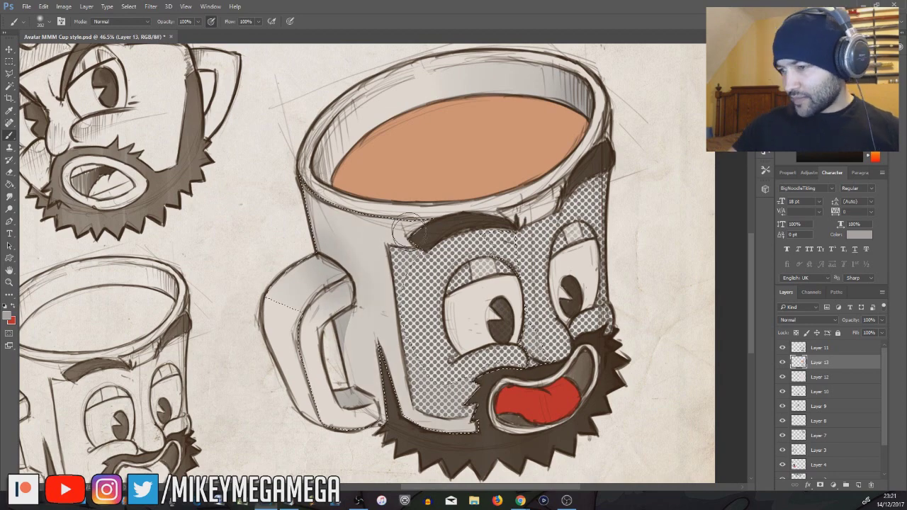
left_click(808, 320)
left_click(798, 351)
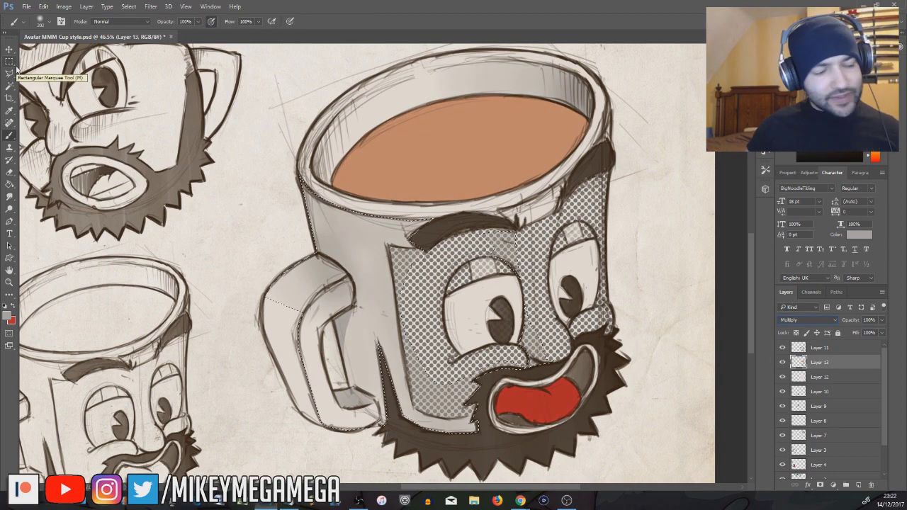
key("ctrl+z")
key("ctrl+alt+z")
key("ctrl+alt+z")
key("ctrl+alt+z")
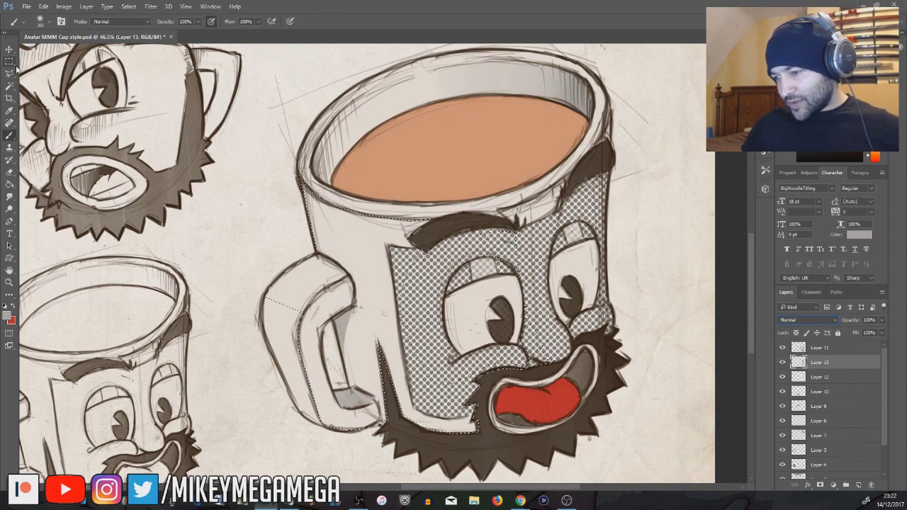
Create a new layer in Multiply mode and brush soft grey shading over the selected mug body and handle.
left_click(86, 7)
mouse_move(92, 17)
left_click(207, 17)
left_click(276, 272)
left_click(255, 308)
left_click(393, 234)
mouse_move(294, 280)
left_mouse_down()
mouse_move(331, 216)
mouse_move(379, 380)
mouse_move(451, 407)
left_mouse_up()
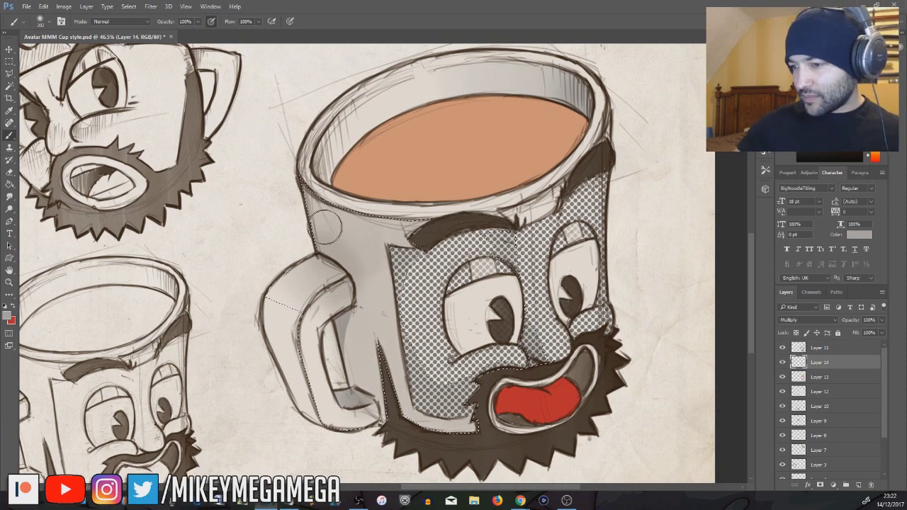
Lasso the dark mouth areas below and beside the large mug's tongue.
key("l")
left_click(498, 416)
left_click(519, 415)
left_click(527, 421)
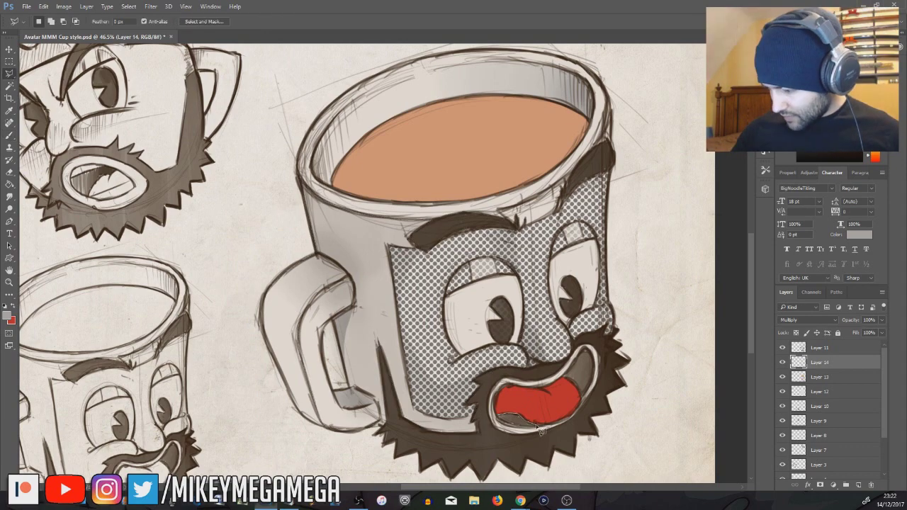
left_click(499, 419)
left_click(570, 382, "shift")
left_click(594, 356)
left_click(571, 381)
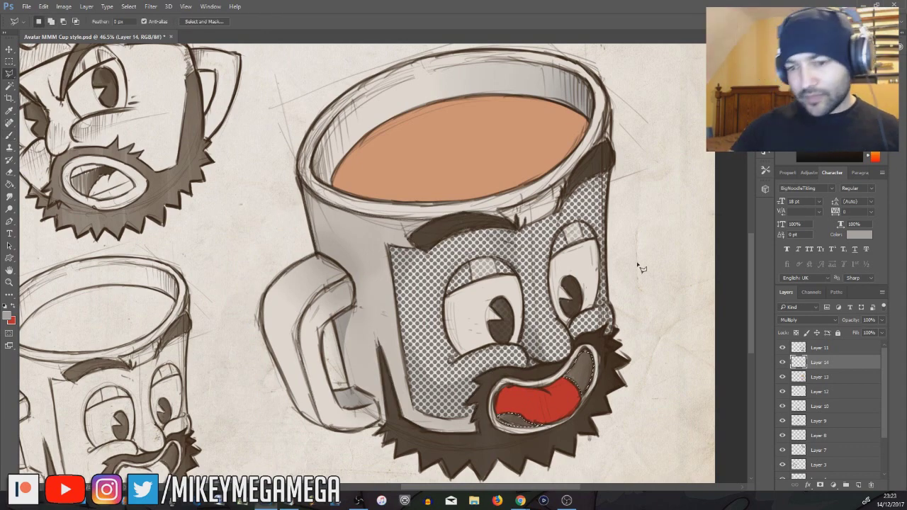
Paint the selected mouth interior black, deselect it and fit the whole page in view.
left_click(7, 315)
left_click(561, 369)
left_click(789, 243)
left_click(12, 135)
left_click(10, 135)
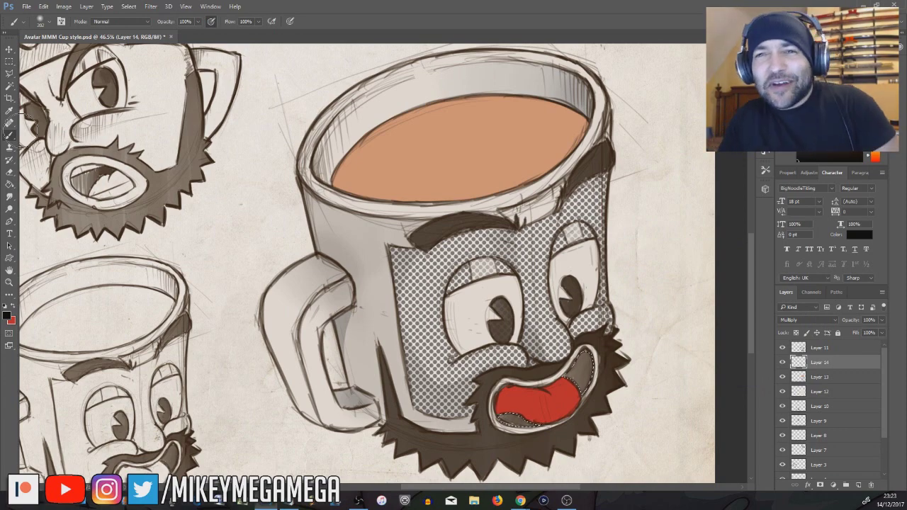
mouse_move(502, 420)
left_mouse_down()
mouse_move(550, 431)
mouse_move(578, 373)
left_mouse_up()
key("m")
left_click(552, 272)
key("ctrl+0")
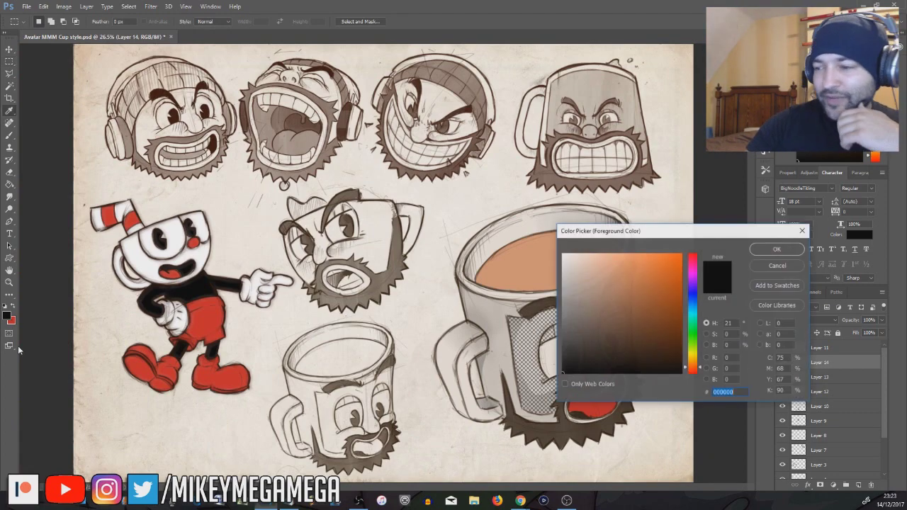
Duplicate the Layer 11 line art and apply Lens Blur to the copy.
left_click(841, 349)
right_click(842, 349)
key("Escape")
key("ctrl+j")
left_click(151, 7)
left_click(114, 158)
key("Return")
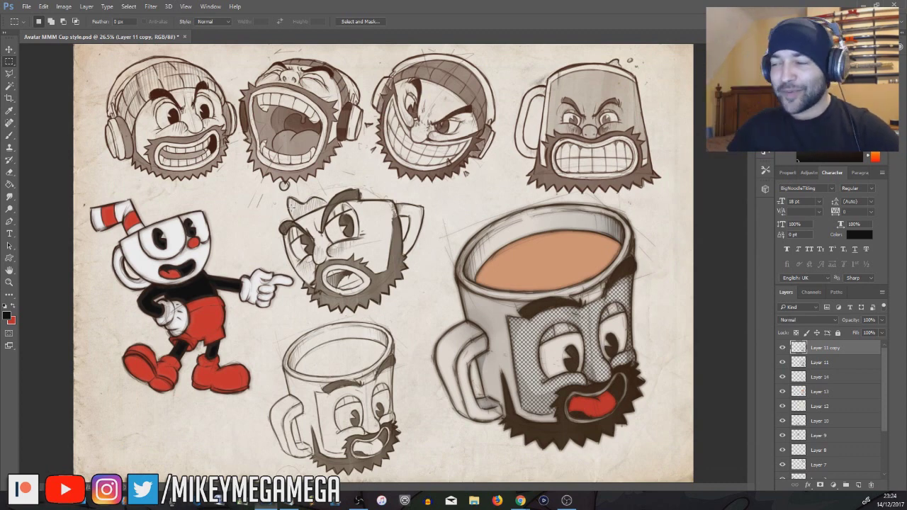
Set the blend mode of the blurred line art copy to Color Burn.
left_click(808, 320)
left_click(802, 352)
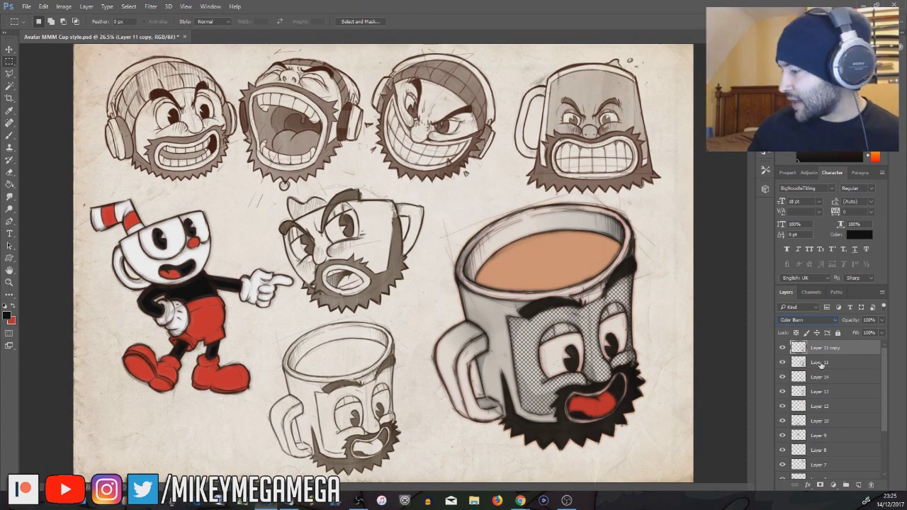
Merge Layer 13 and Layer 12, the large mug's colour layers, into one layer.
left_click(827, 393, "shift")
left_click(829, 403, "shift")
right_click(831, 394)
left_click(773, 344)
Move all the large mug's layers slightly down the page and merge them into one layer.
left_click(830, 352, "shift")
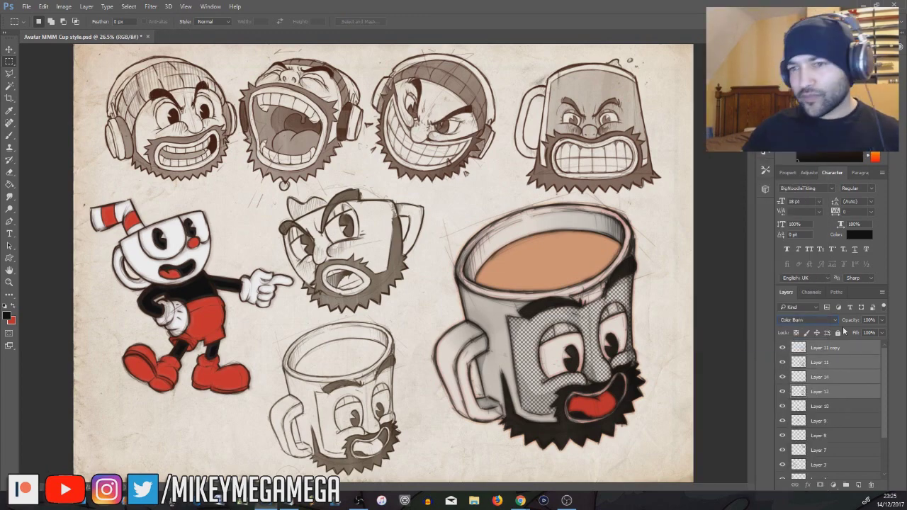
key("v")
left_click_drag(558, 258, 557, 270)
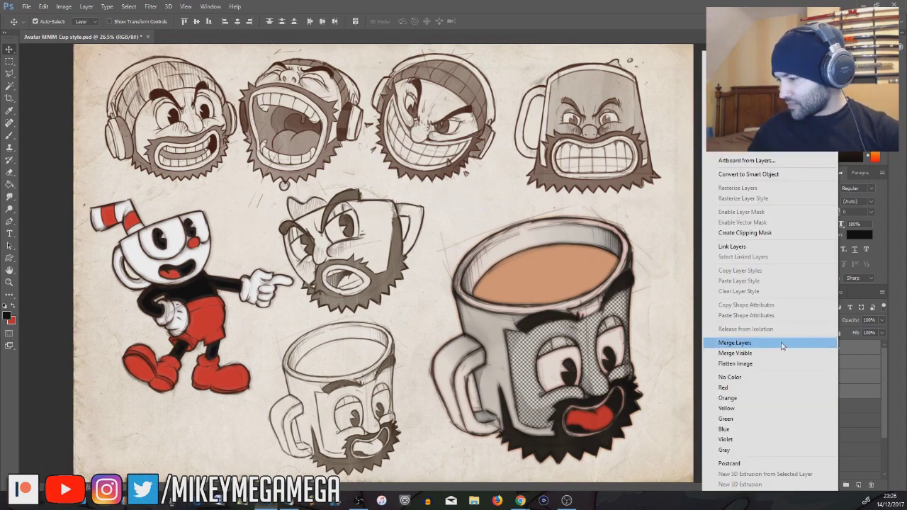
left_click(773, 343)
left_click(151, 6)
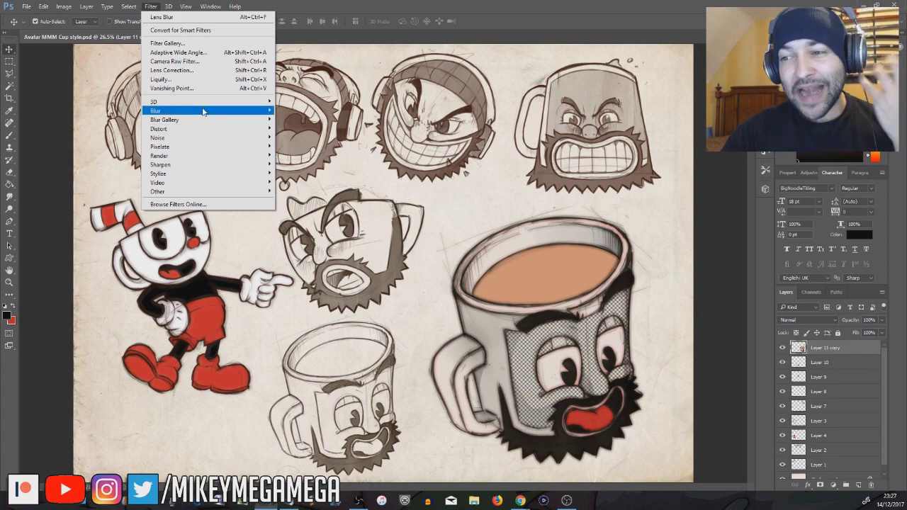
mouse_move(179, 131)
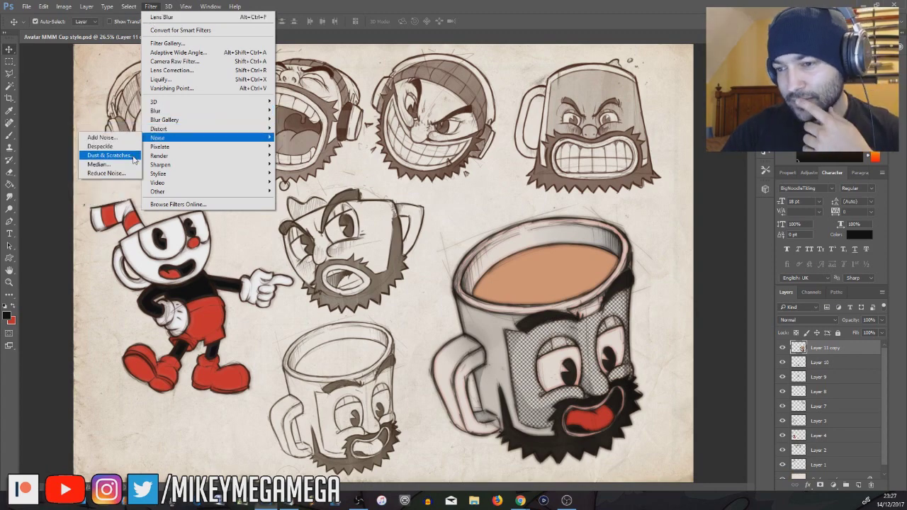
left_click(103, 156)
left_click_drag(474, 105, 339, 131)
mouse_move(265, 279)
left_mouse_down()
mouse_move(251, 279)
mouse_move(300, 303)
mouse_move(270, 280)
left_mouse_up()
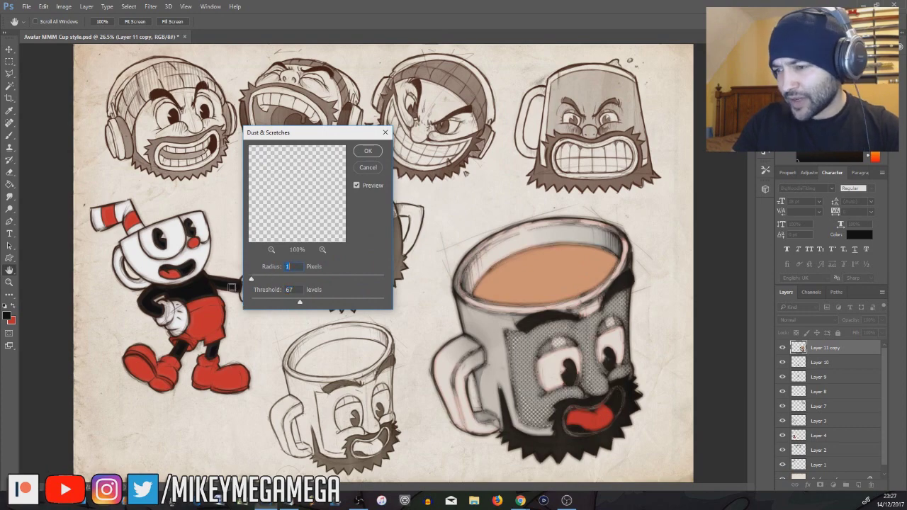
key("Escape")
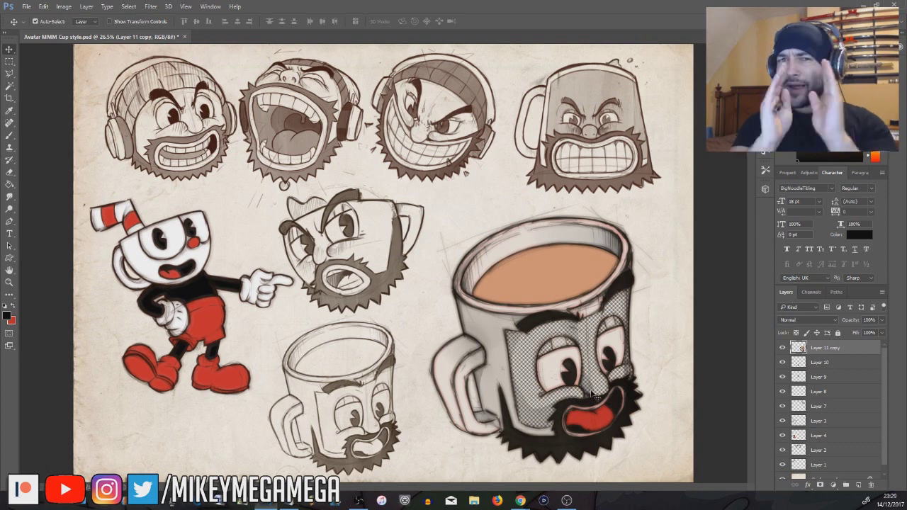
left_click(151, 6)
key("Escape")
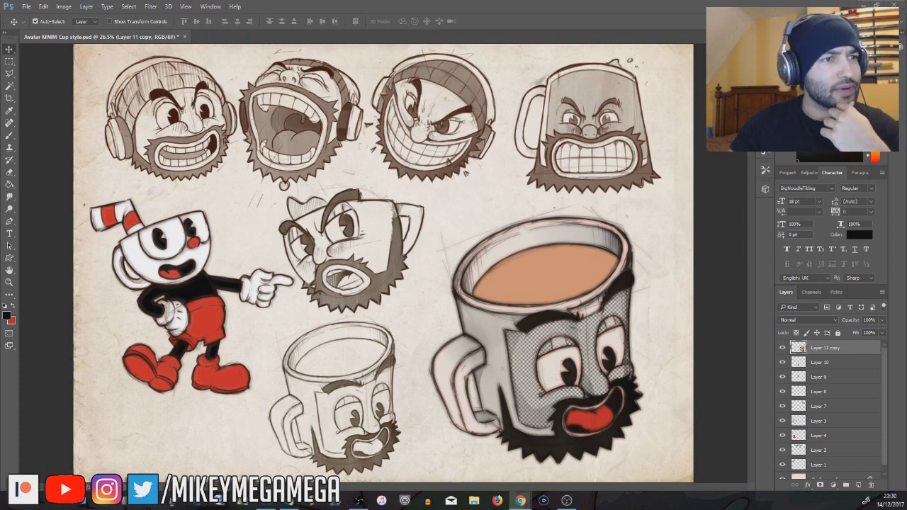
Paste the copied dust speck texture and scale it up to cover most of the large mug.
key("ctrl+v")
left_click(43, 6)
mouse_move(61, 206)
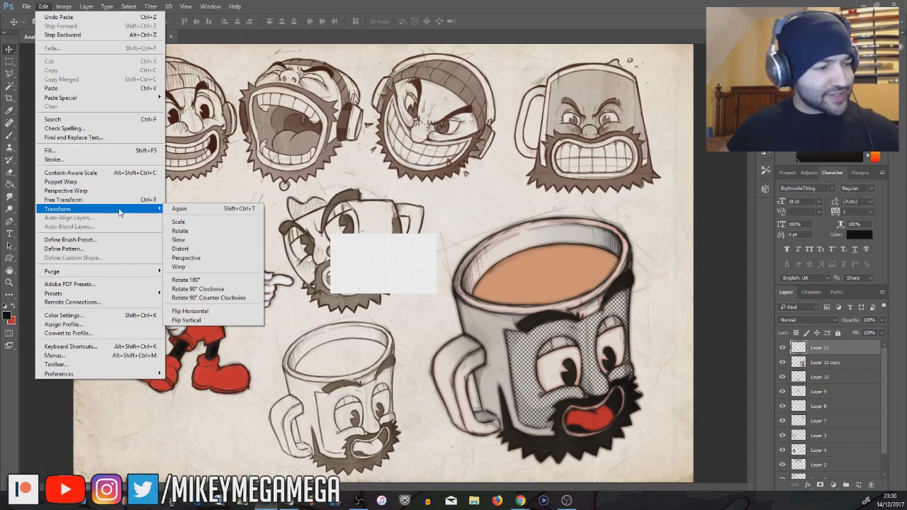
left_click(186, 222)
left_click_drag(437, 292, 614, 470)
left_click_drag(481, 290, 512, 259)
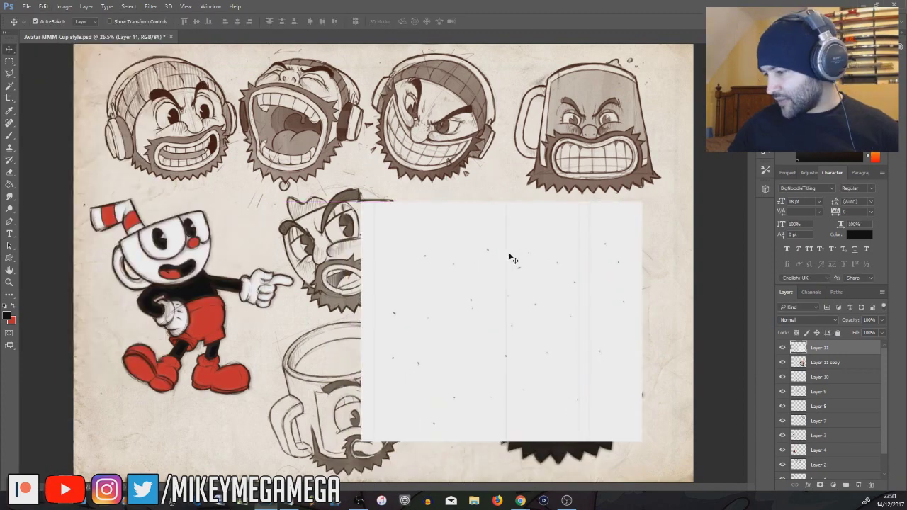
Invert the dust texture's colours and set its layer's blend mode to Screen.
left_click(186, 6)
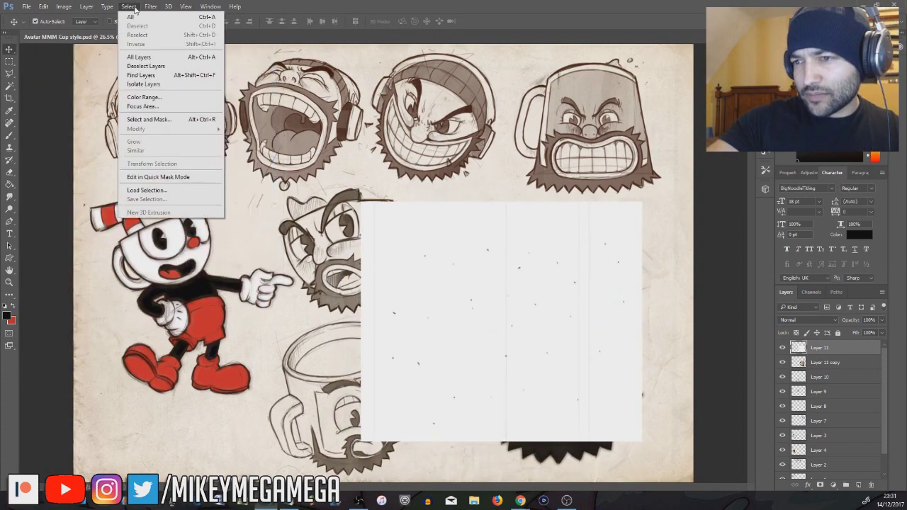
mouse_move(63, 7)
mouse_move(78, 29)
left_click(188, 89)
left_click(809, 320)
left_click(787, 385)
Duplicate the Screen-blended dust texture layer twice.
right_click(844, 349)
key("d")
key("Return")
right_click(845, 348)
left_click(794, 218)
key("Return")
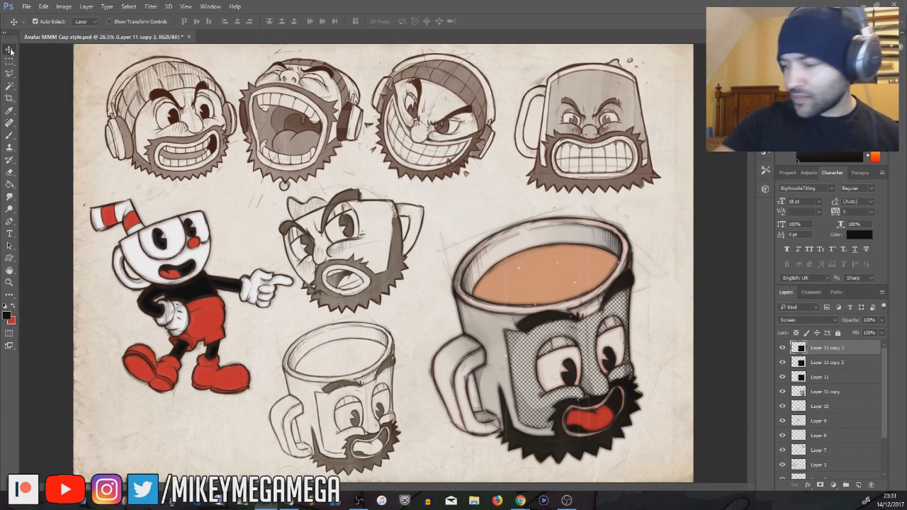
left_click(63, 7)
mouse_move(82, 91)
left_click(186, 92)
key("ctrl+z")
Rotate the topmost dust texture copy by 90° and merge the three dust layers into one.
left_click(43, 7)
mouse_move(71, 209)
left_click(216, 293)
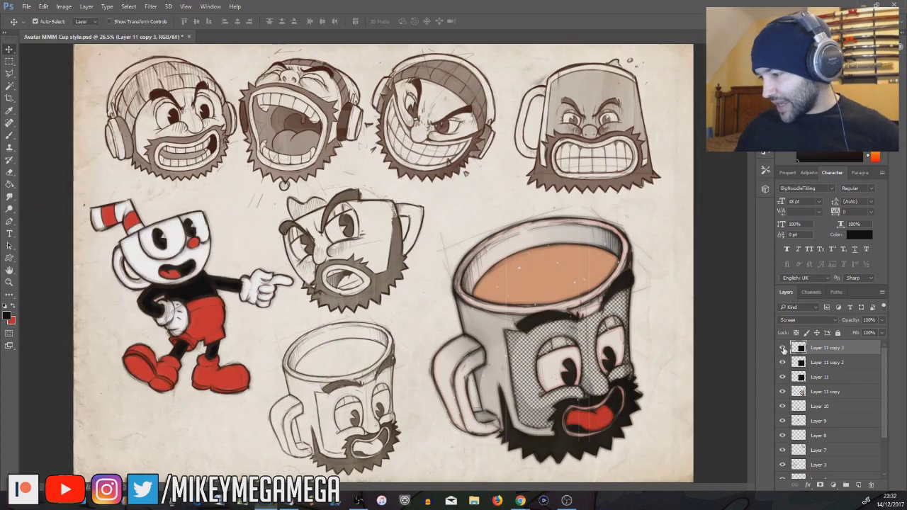
right_click(849, 360)
left_click(773, 343)
right_click(841, 349)
left_click(766, 343)
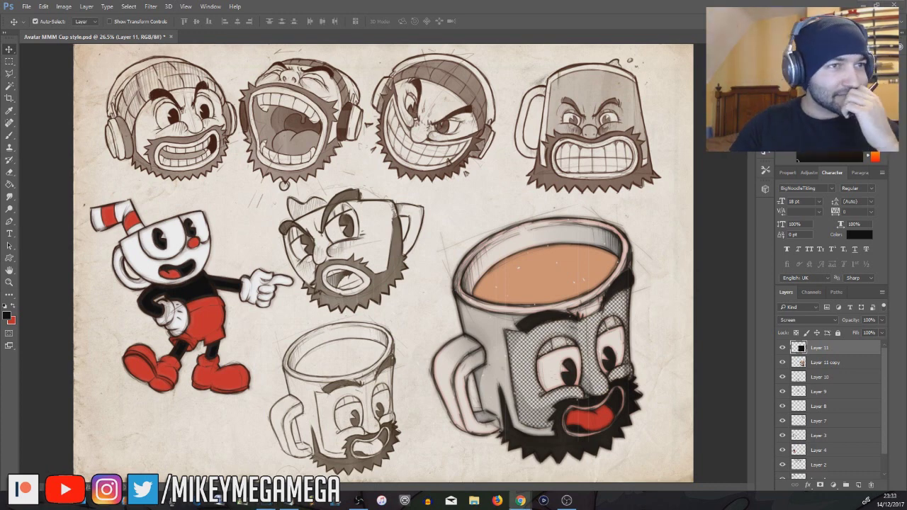
Paste the grainy speckled texture scaled up over the large mug, and set its blend mode to Multiply.
key("ctrl+v")
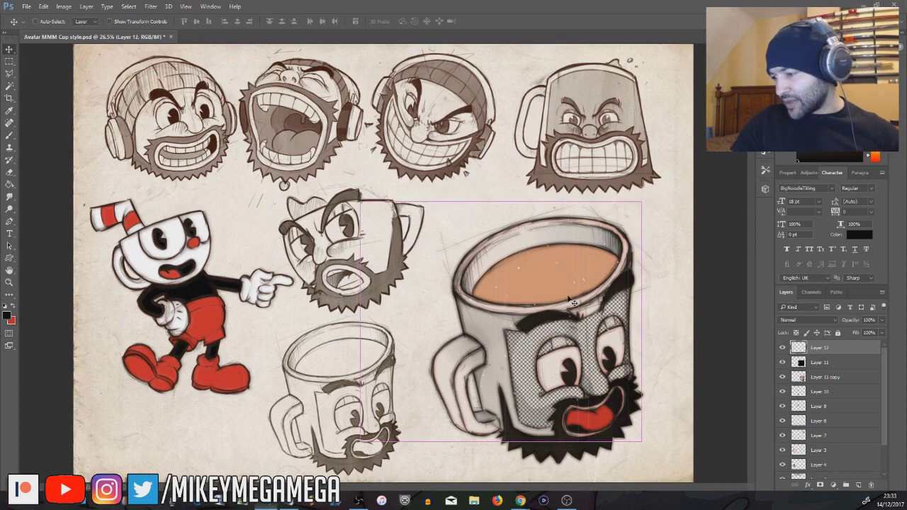
left_click(43, 7)
mouse_move(64, 209)
left_click(170, 221)
left_click_drag(463, 308, 553, 435)
left_click_drag(506, 380, 628, 380)
key("Return")
left_click(836, 320)
left_click(794, 355)
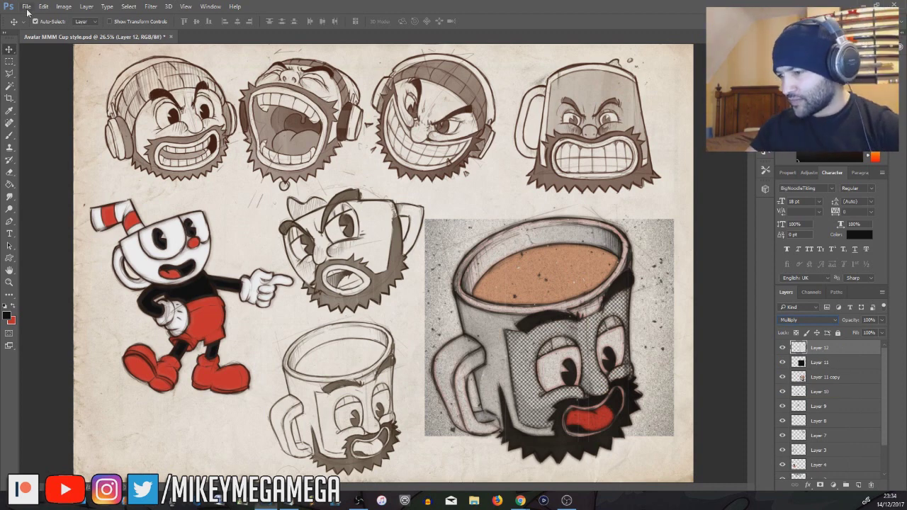
Select the large mug with the Polygonal Lasso, following the beard's zigzag edge, the rim and the handle.
key("l")
left_click(501, 435)
left_click(502, 445)
left_click(509, 446)
left_click(520, 451)
left_click(533, 456)
left_click(550, 458)
left_click(562, 463)
left_click(569, 455)
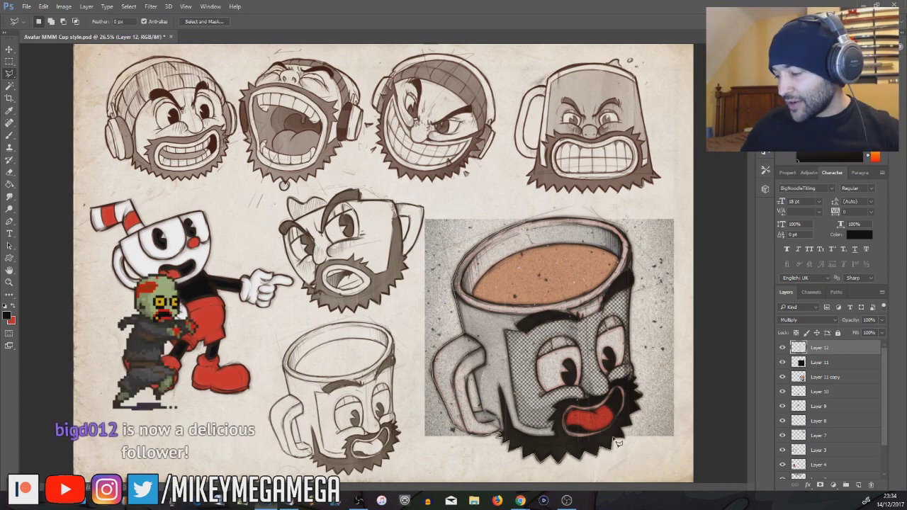
left_click(636, 404)
left_click(636, 392)
left_click(634, 383)
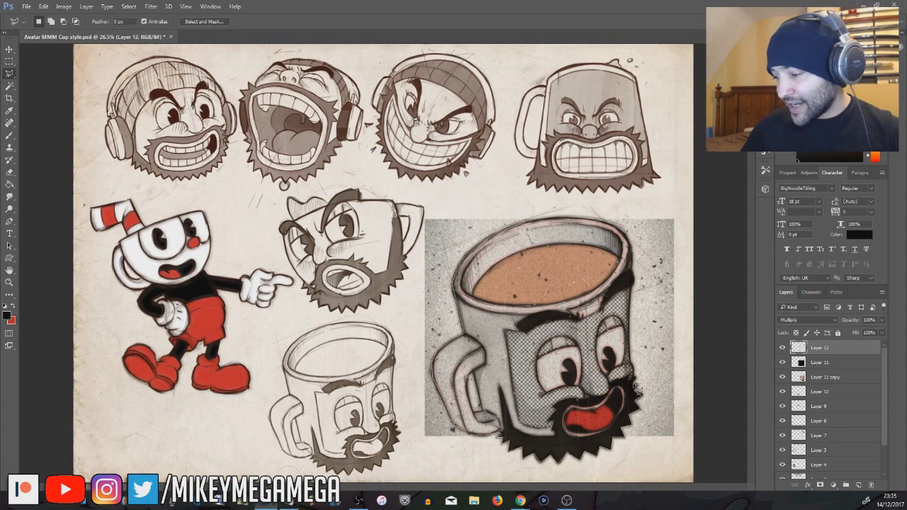
left_click(632, 370)
left_click(630, 288)
left_click(630, 252)
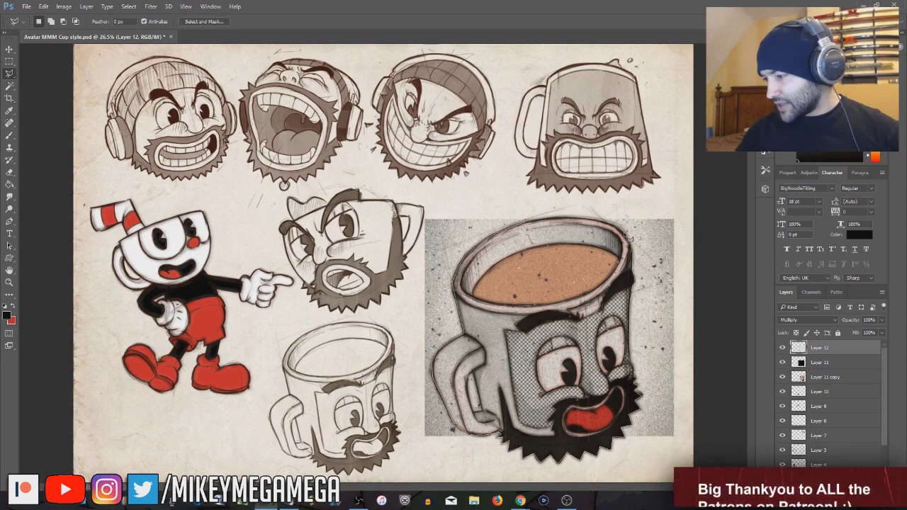
left_click(618, 228)
left_click(586, 218)
left_click_drag(532, 227, 491, 365)
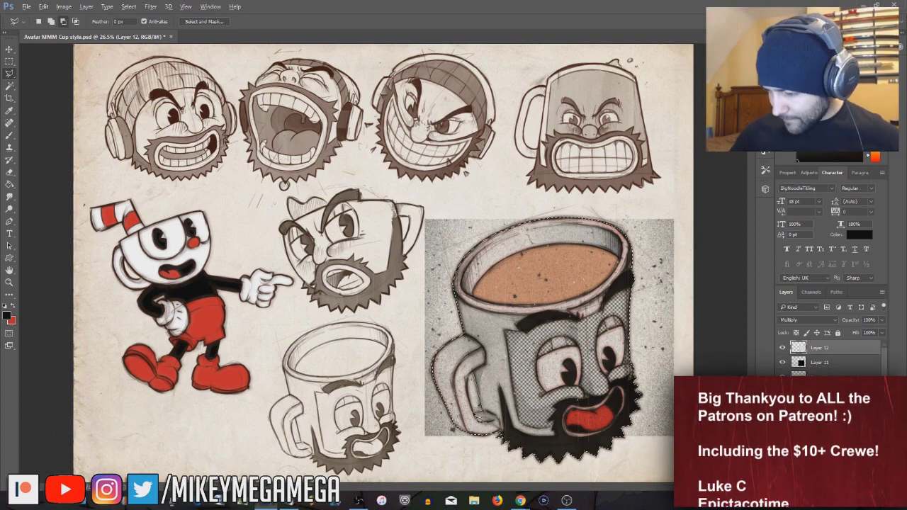
Add a new layer above the grainy texture layer, keeping the mug selection active.
left_click(87, 6)
left_click(216, 19)
key("Return")
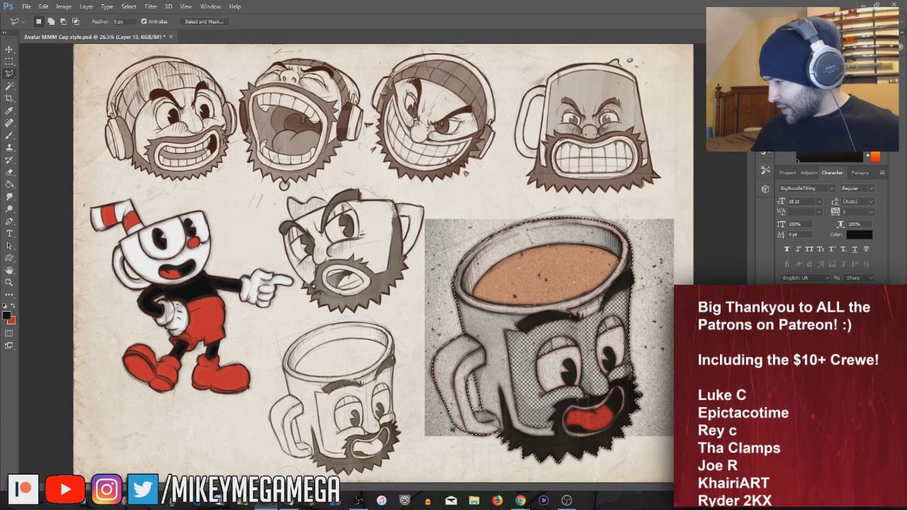